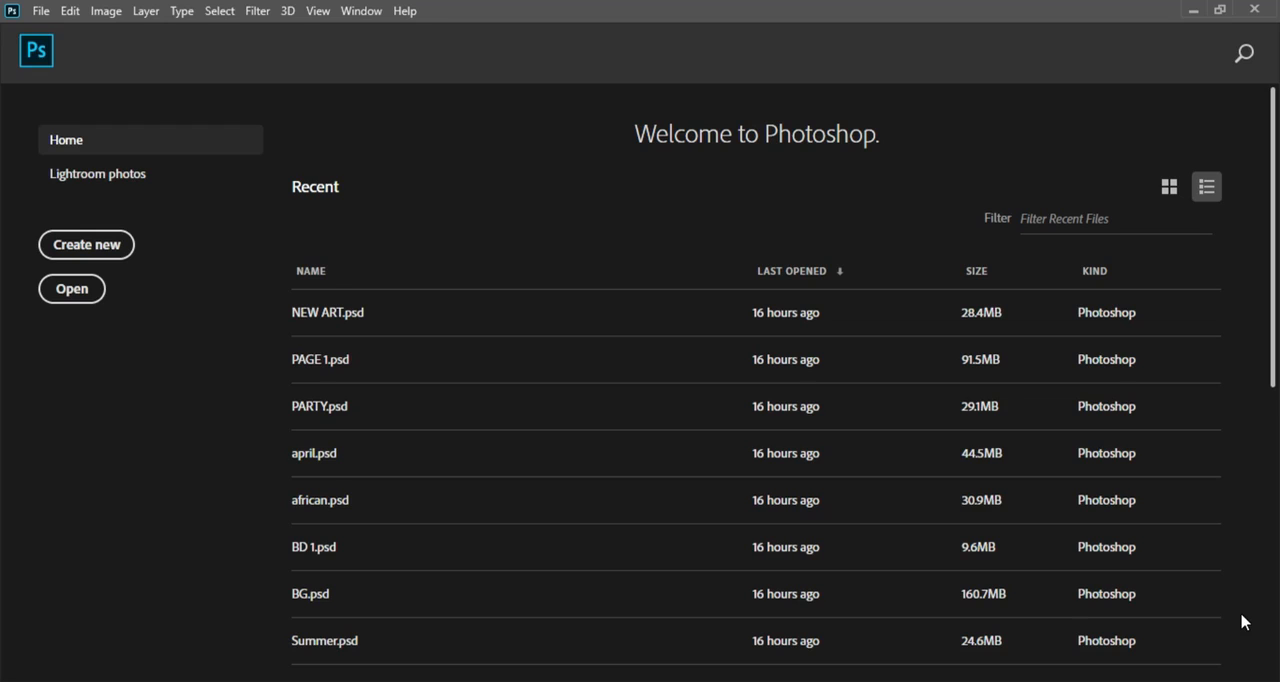
Create a new document named MAKEUP, 4 by 4 inches at 300 pixels/inch in RGB Color
click(99, 249)
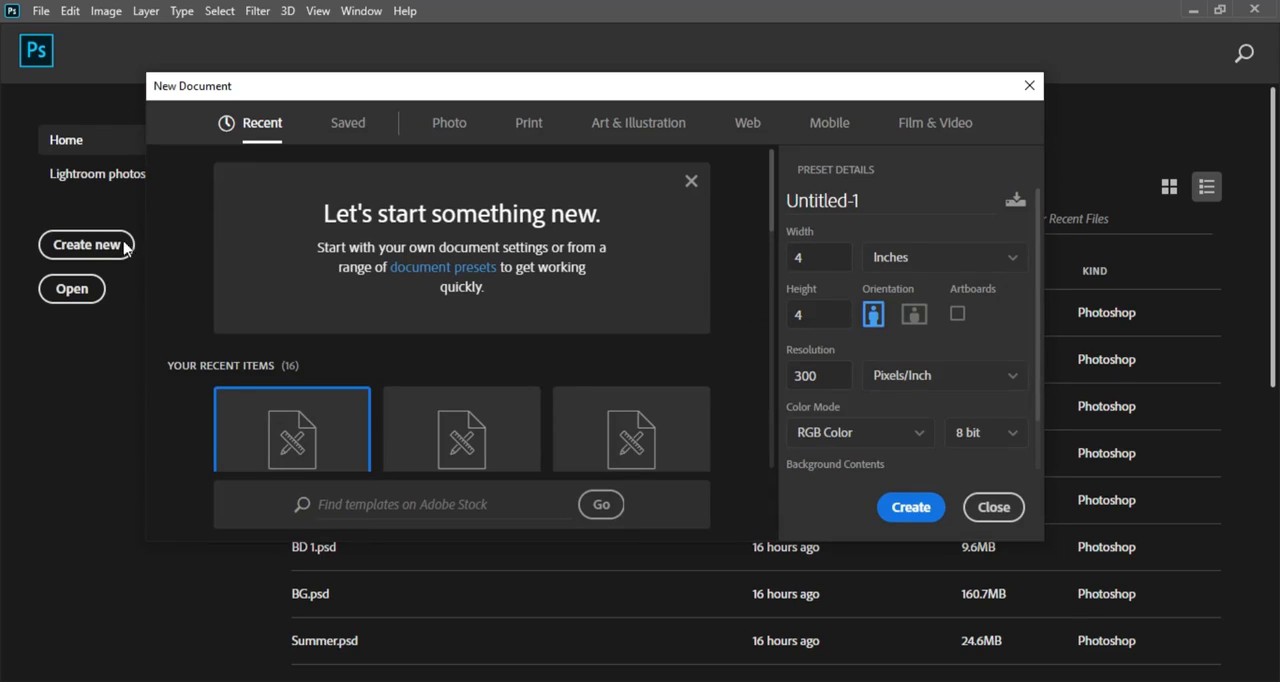
drag(872, 197, 734, 211)
text(MAKEUP)
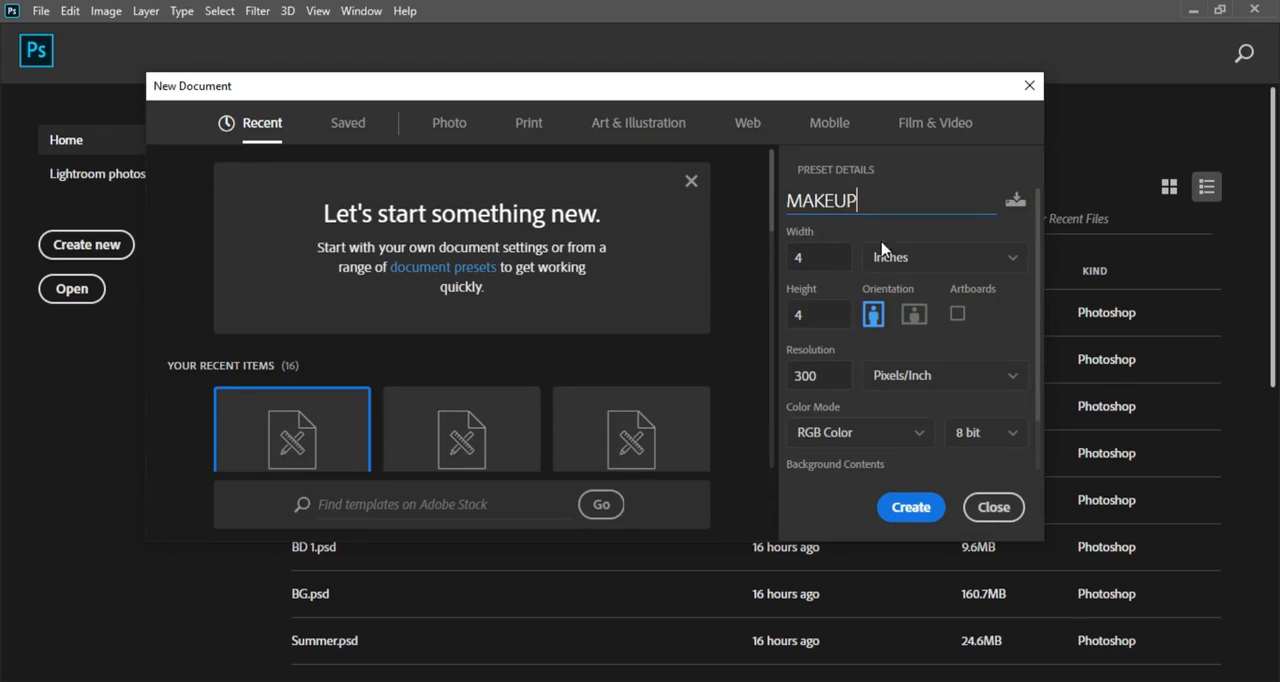
click(908, 257)
click(903, 320)
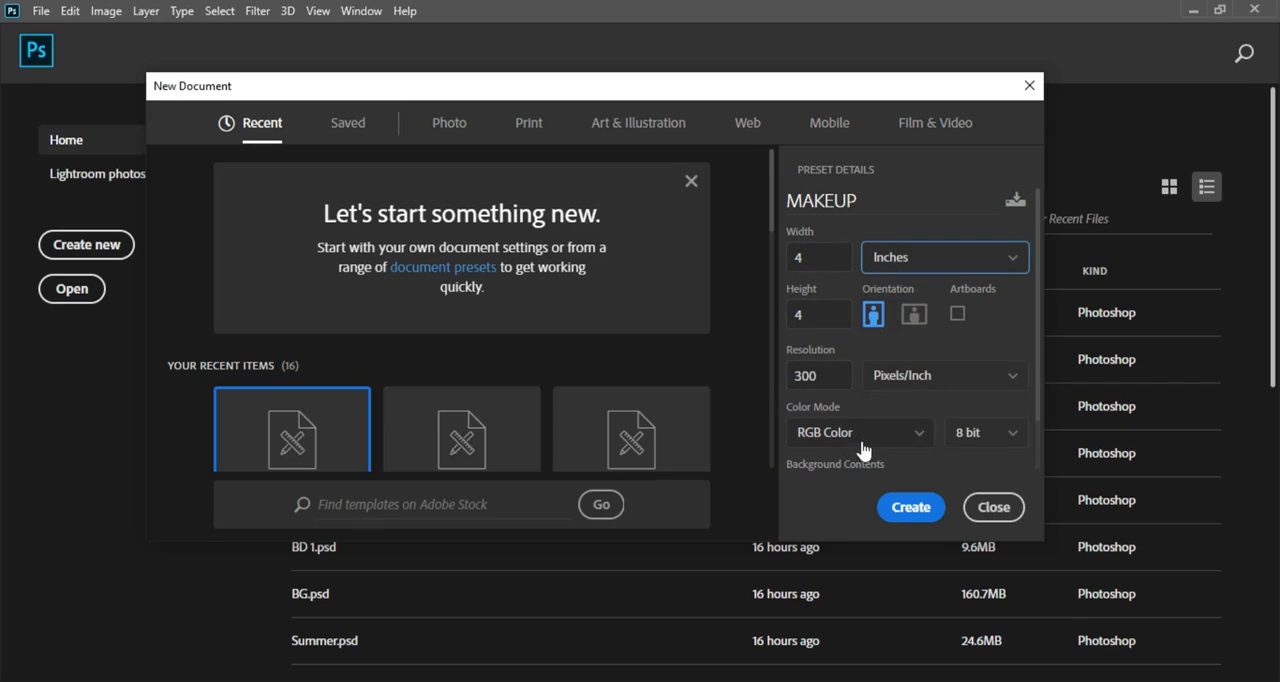
click(906, 510)
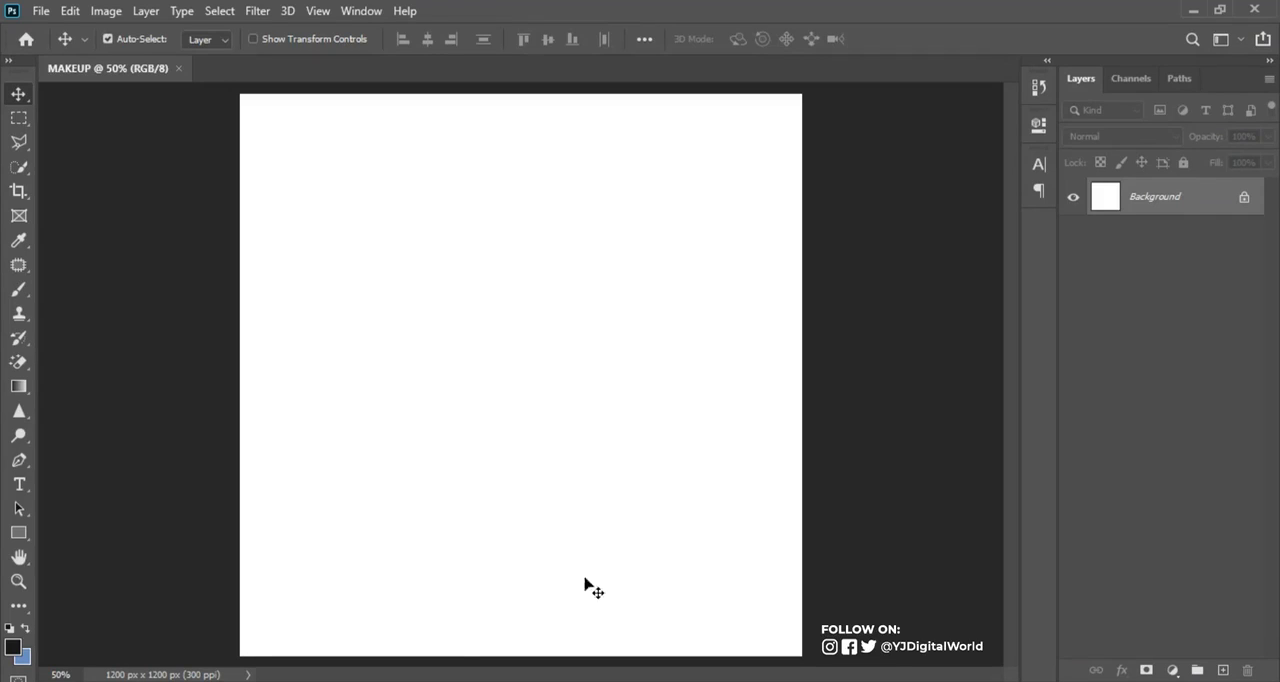
Place the head-wrap portrait from the MAKEUP folder in Downloads into the document and flip it horizontally
click(410, 681)
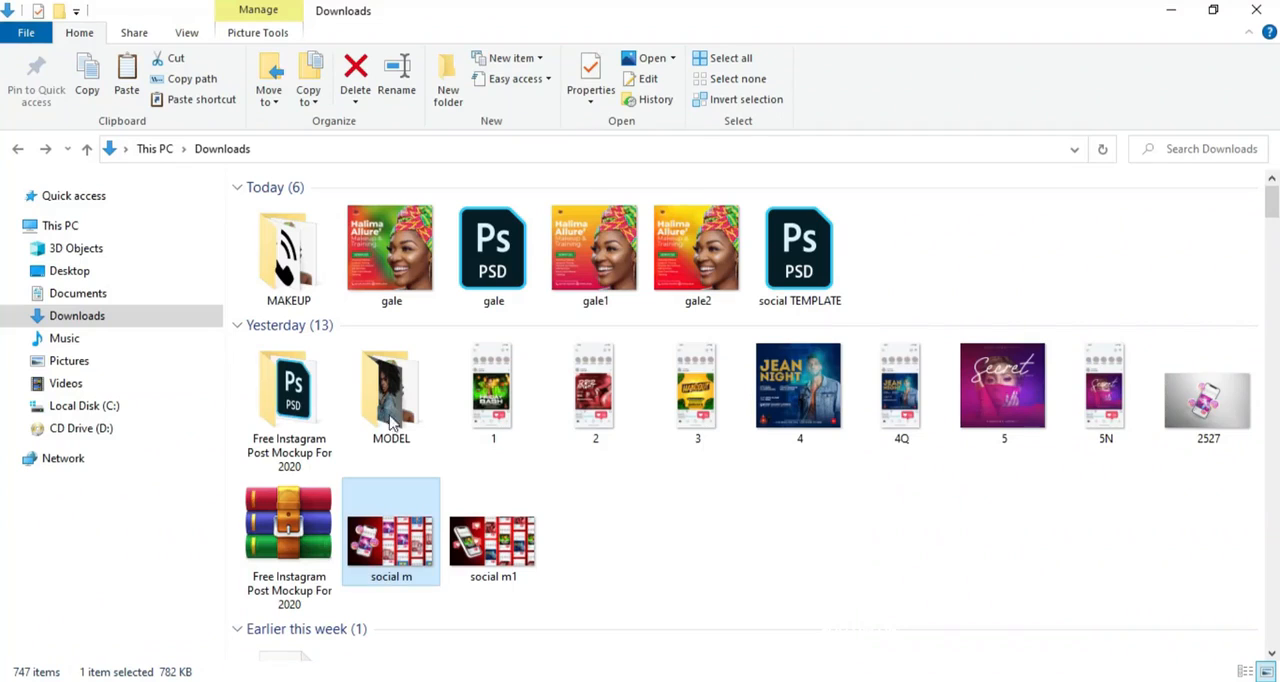
click(293, 255)
double_click(298, 258)
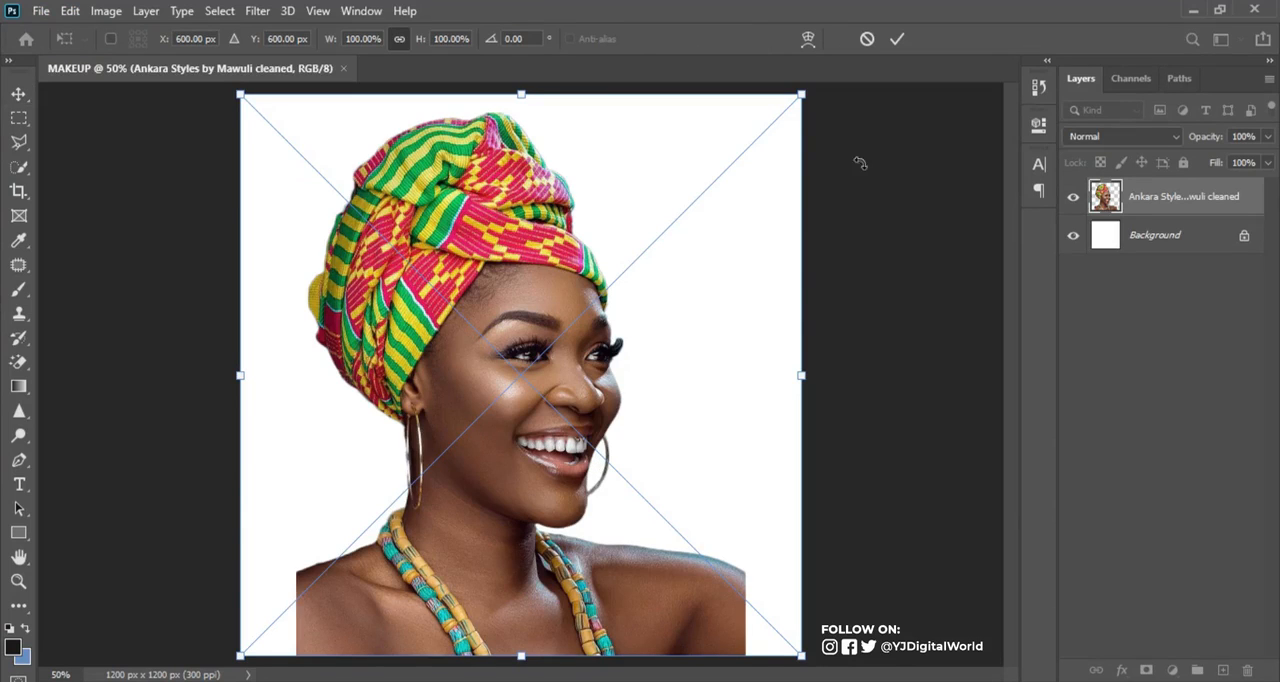
right_click(520, 424)
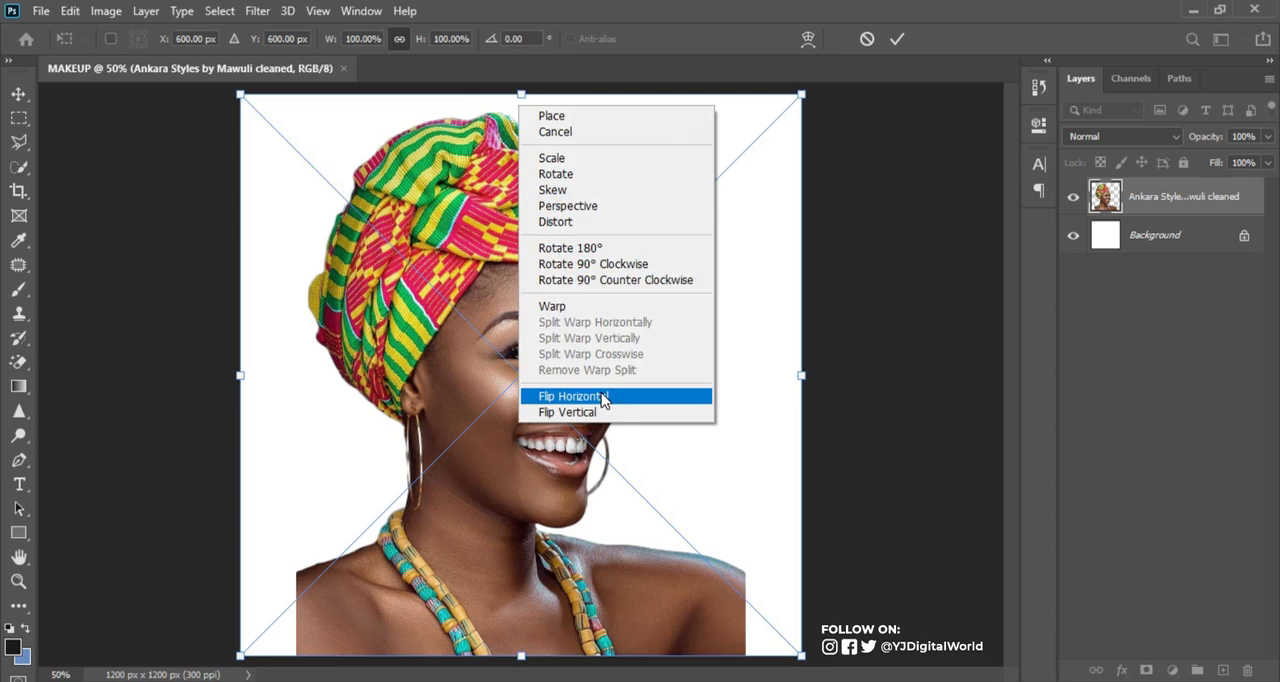
click(603, 398)
Enlarge the flipped portrait and position it against the canvas's right side, with the head wrap running past the edge
drag(576, 396, 686, 368)
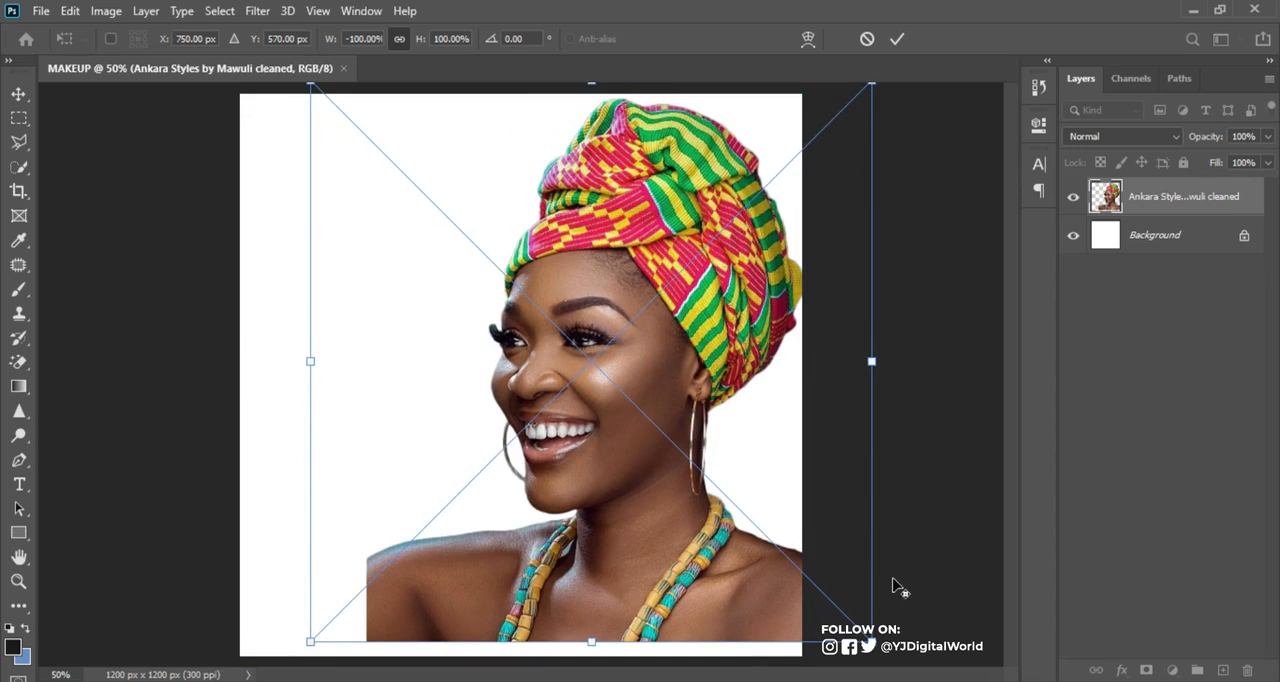
drag(872, 641, 1100, 662)
drag(698, 404, 729, 511)
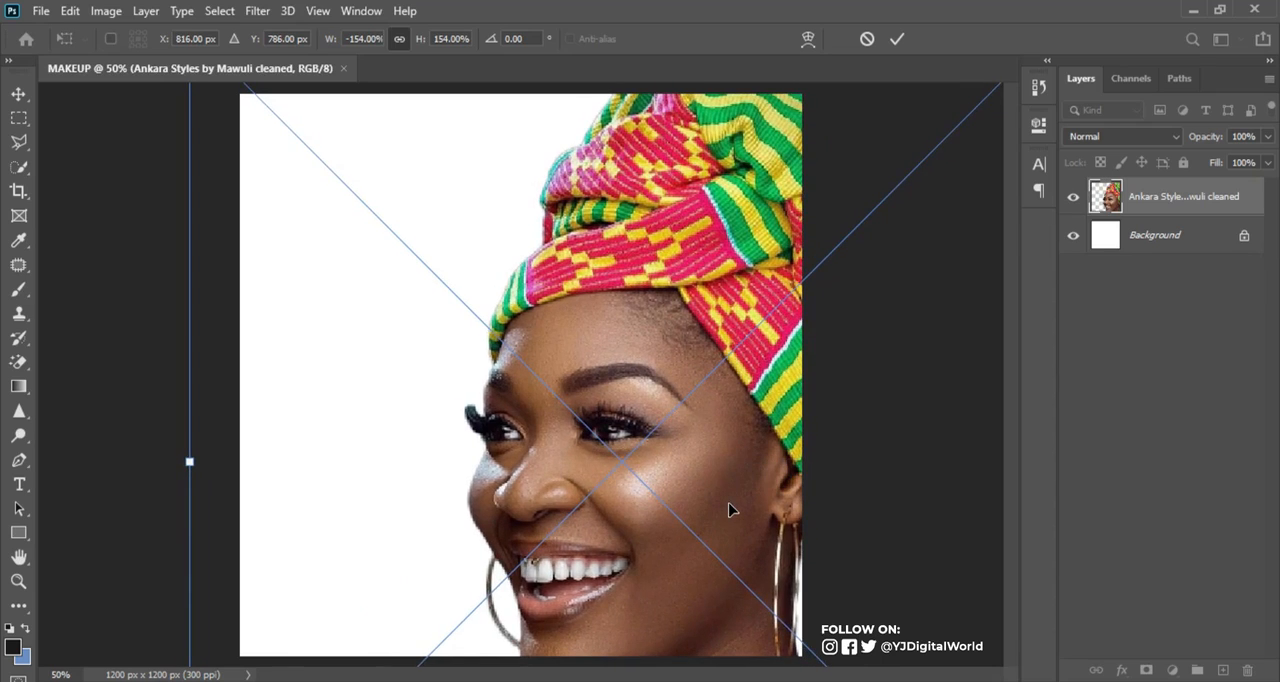
key(ctrl+minus)
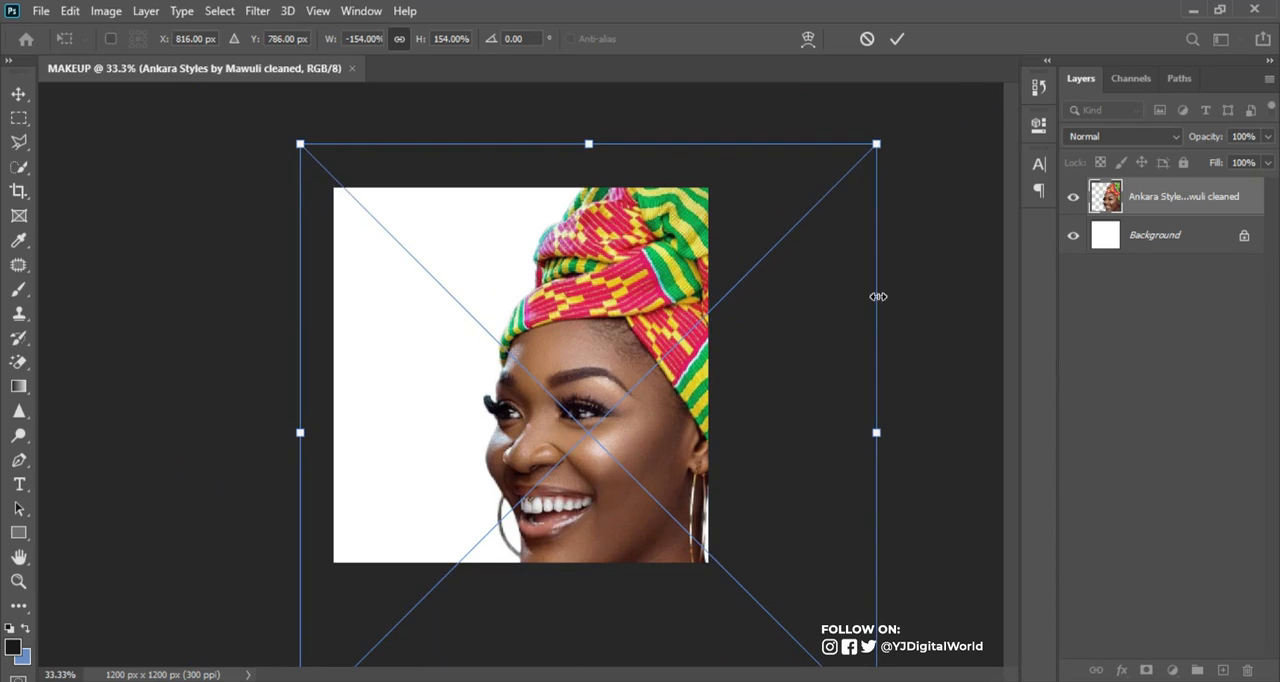
drag(876, 144, 846, 173)
drag(609, 349, 676, 328)
key(Return)
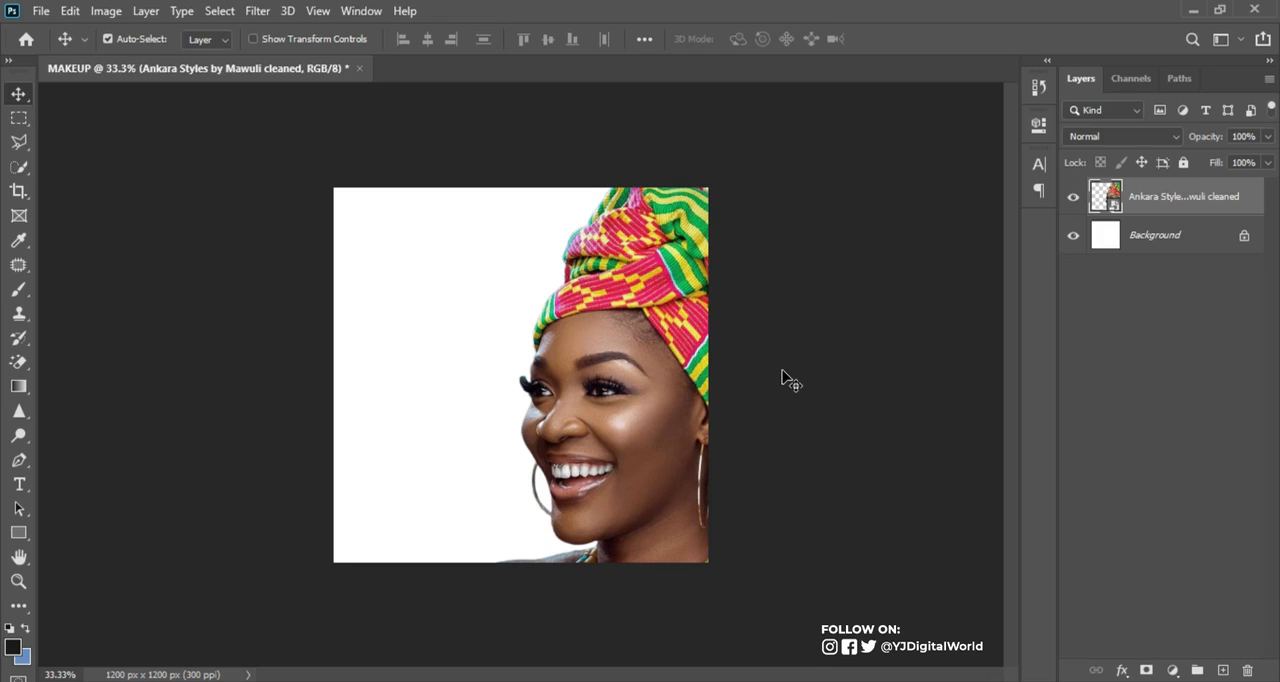
Select the woman's head wrap with the Polygonal Lasso, following its lower edge along the forehead and enclosing everything above it
key(ctrl+plus)
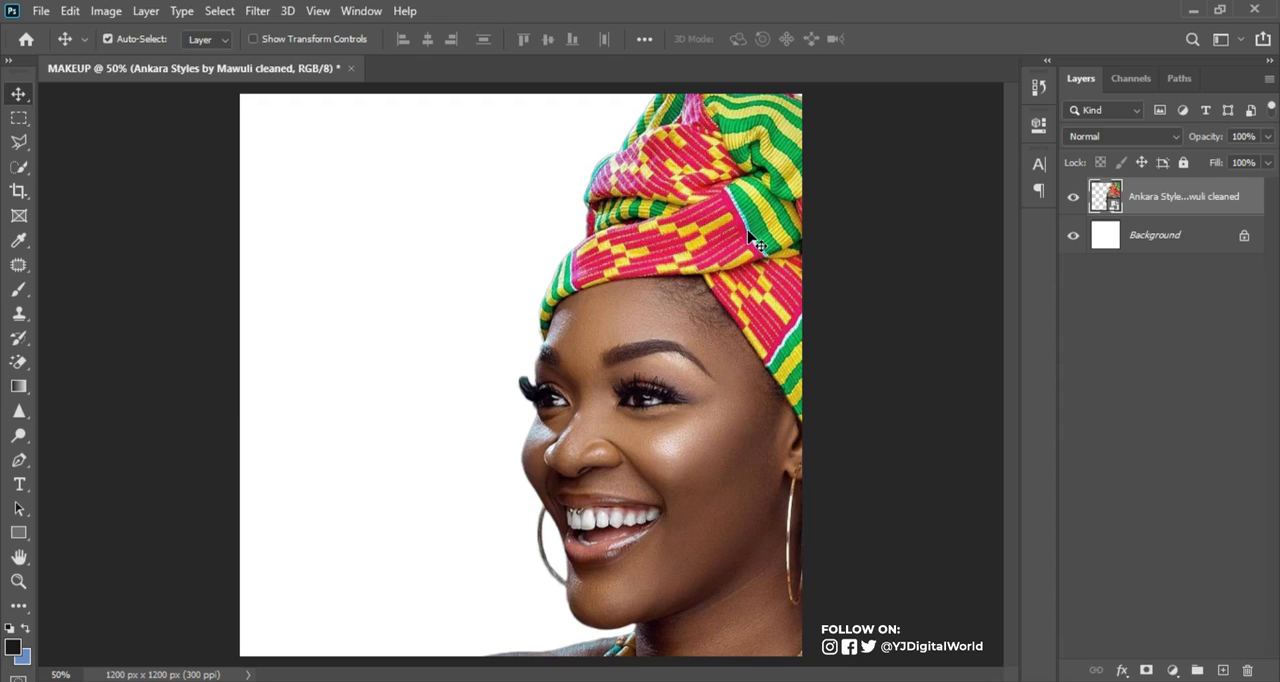
click(18, 141)
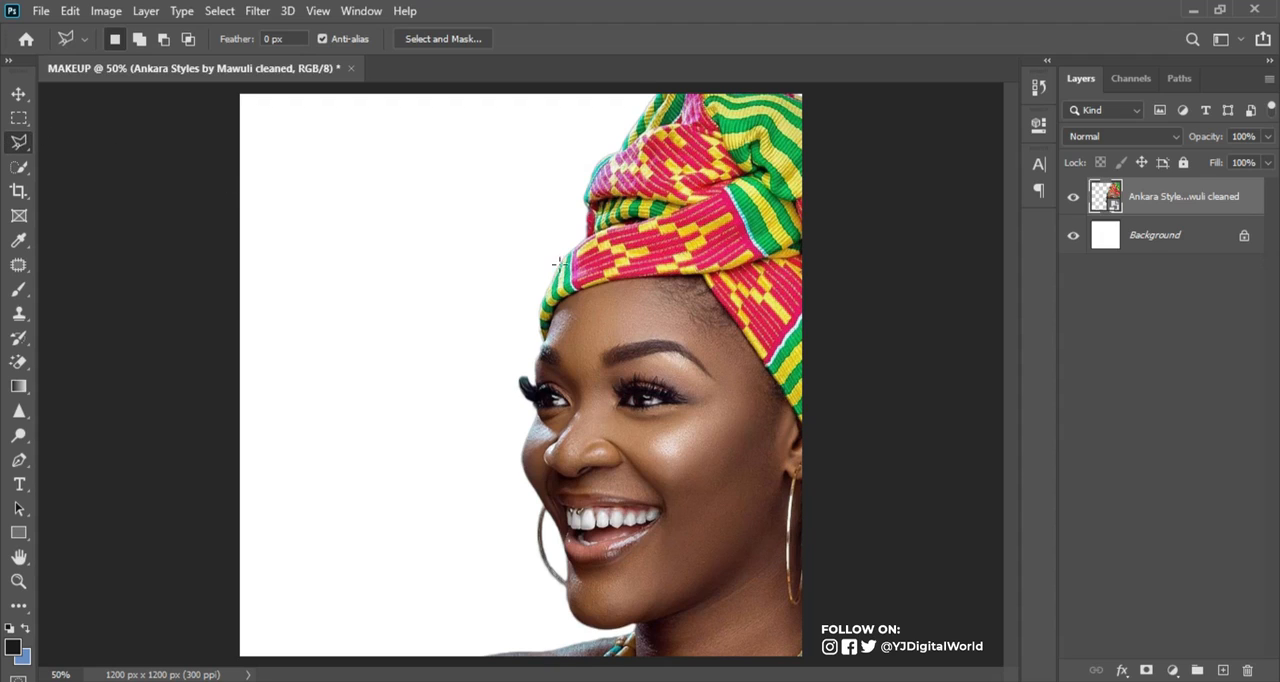
click(537, 337)
click(563, 295)
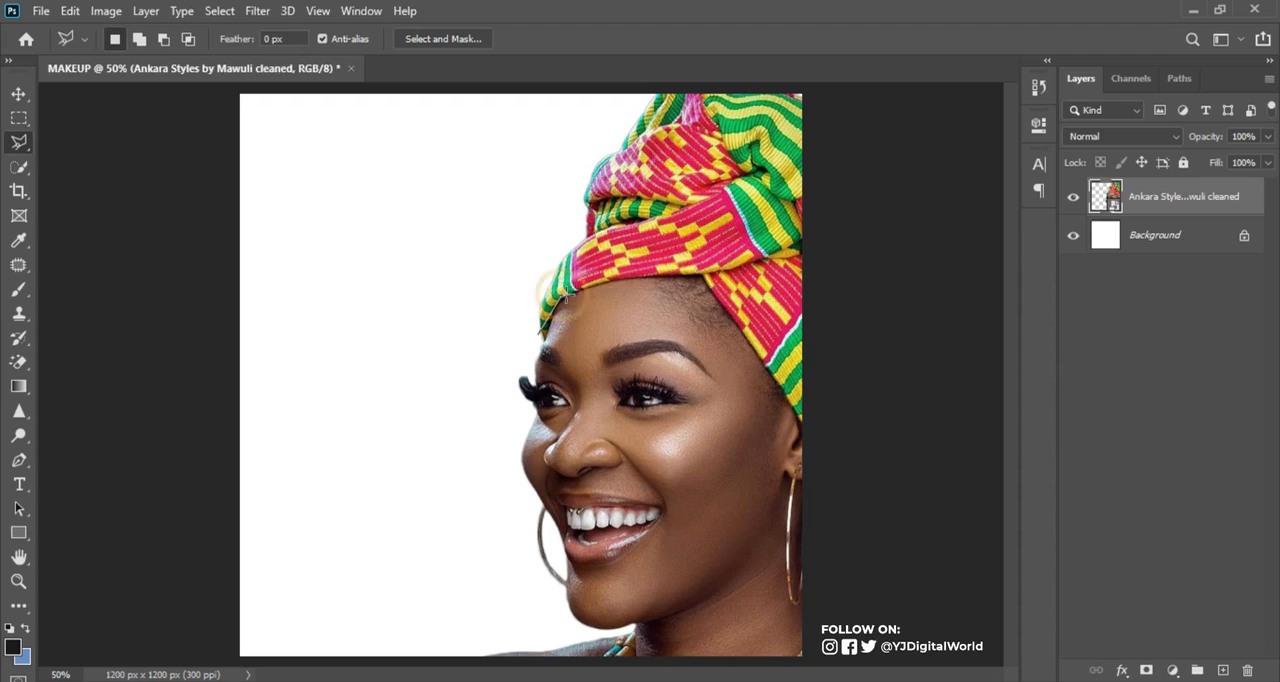
click(639, 276)
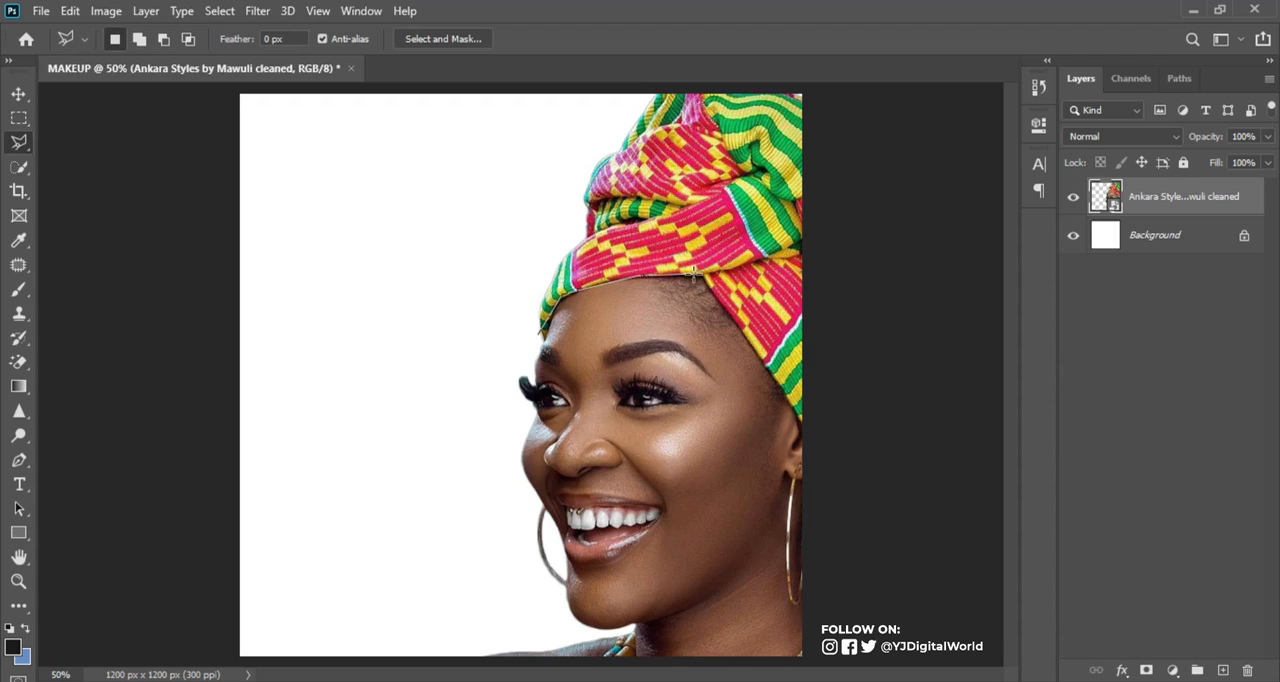
click(697, 273)
click(703, 274)
click(818, 447)
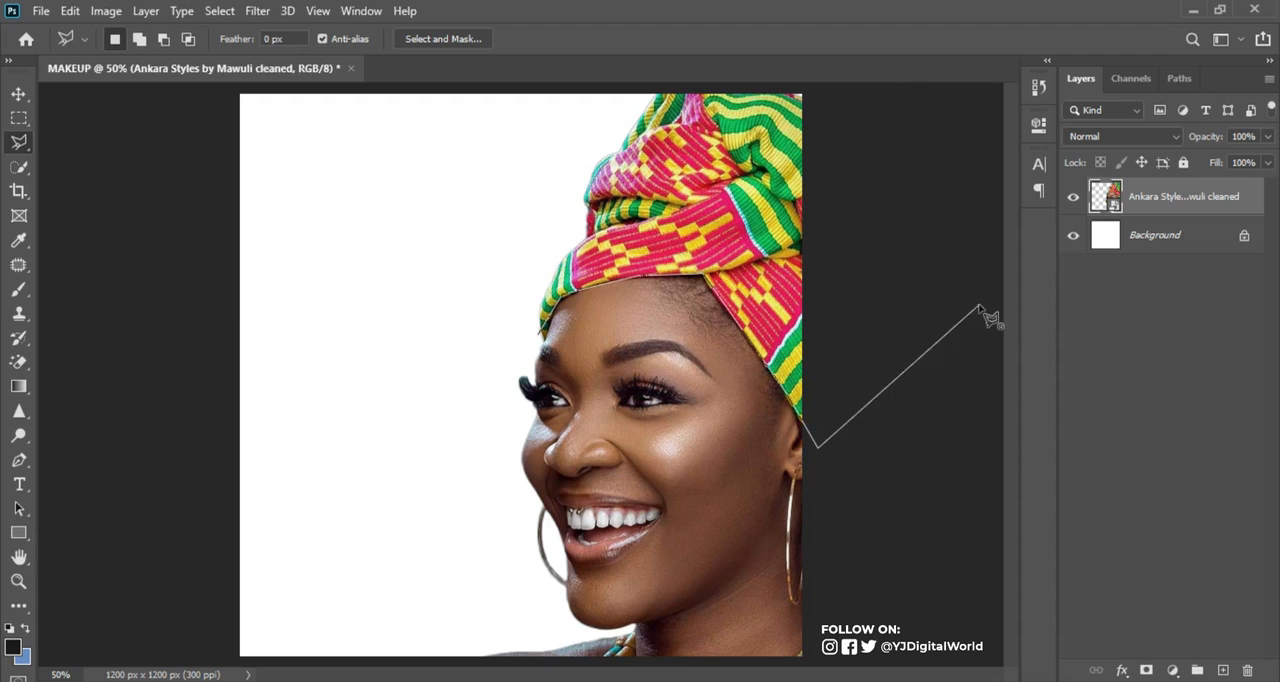
key(ctrl+minus)
click(960, 251)
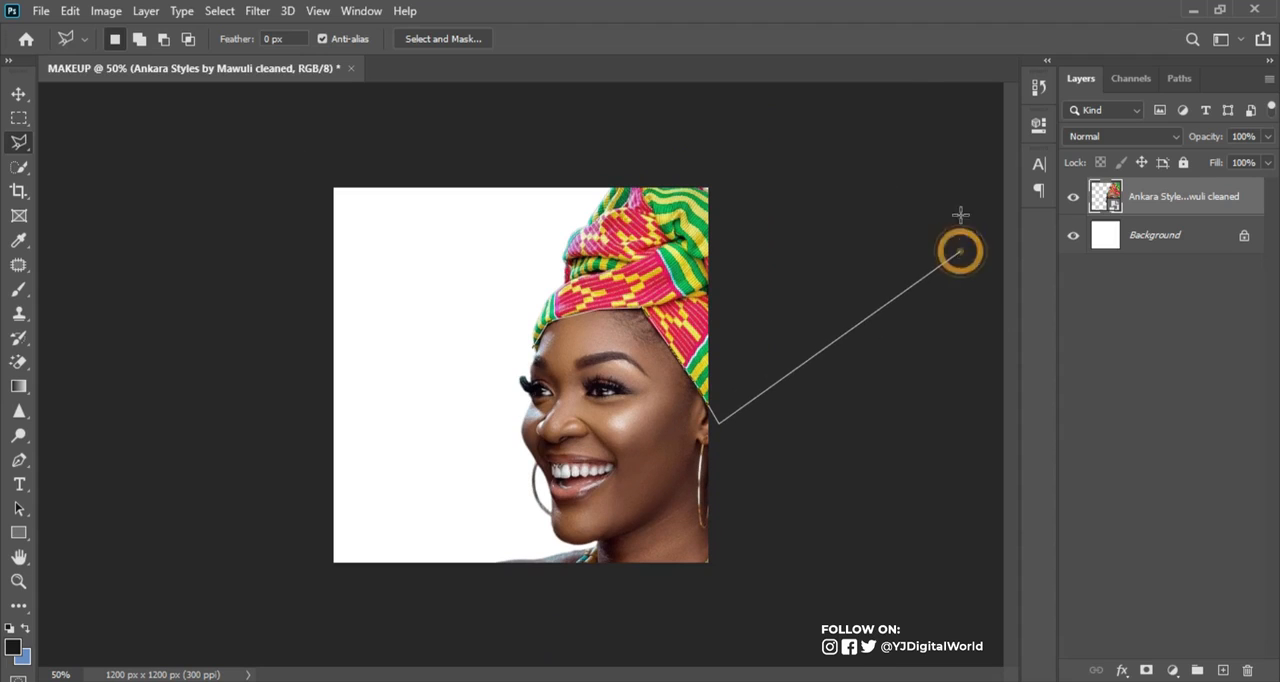
click(908, 88)
click(553, 74)
click(521, 348)
double_click(523, 346)
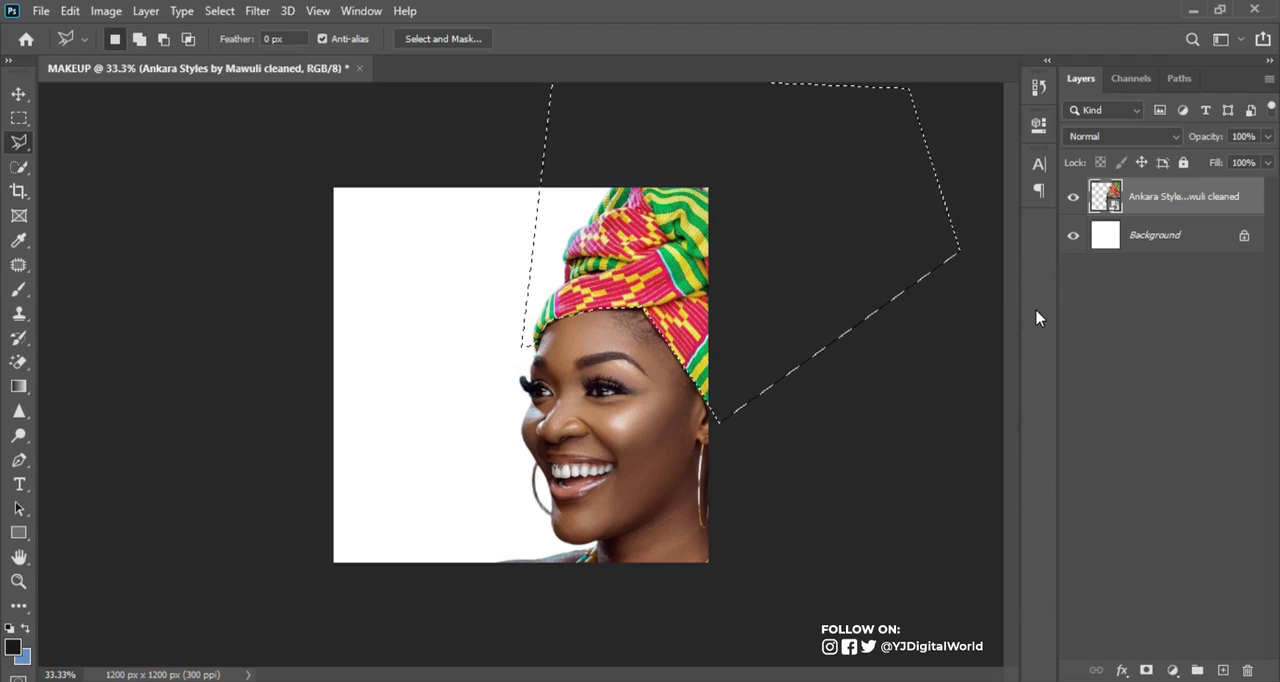
Copy the selected head wrap to a new layer and move that layer beneath the portrait layer
key(ctrl+j)
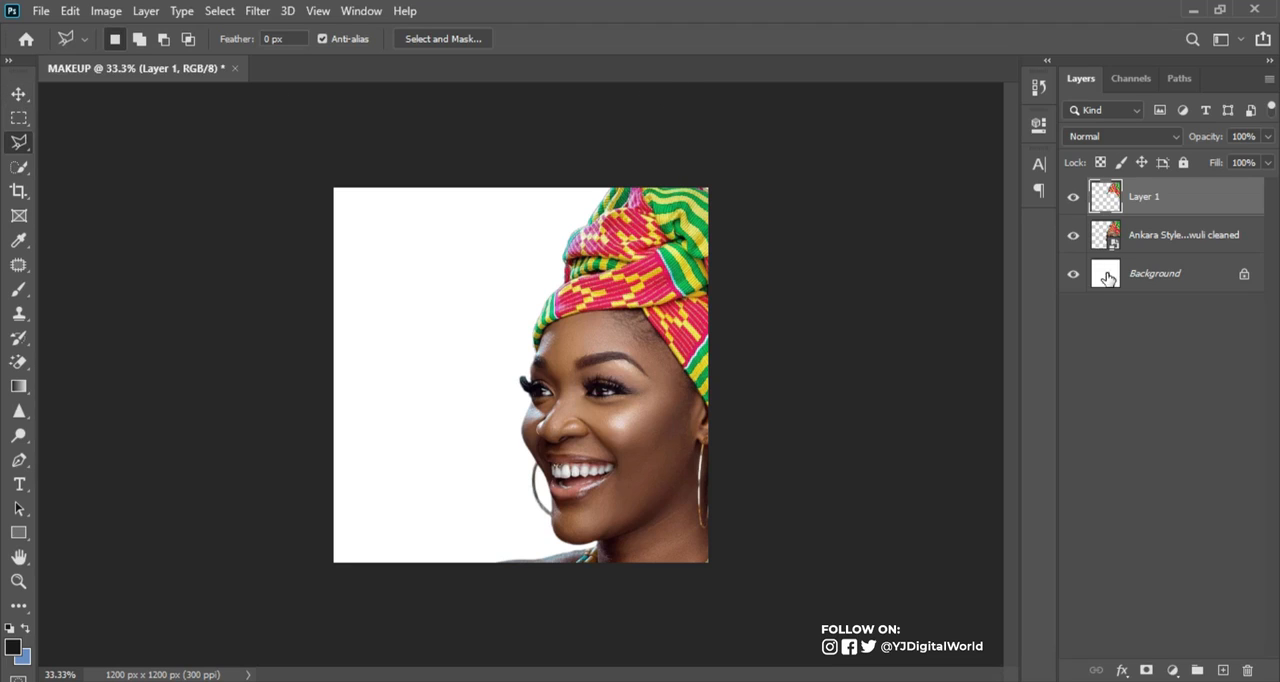
click(1074, 236)
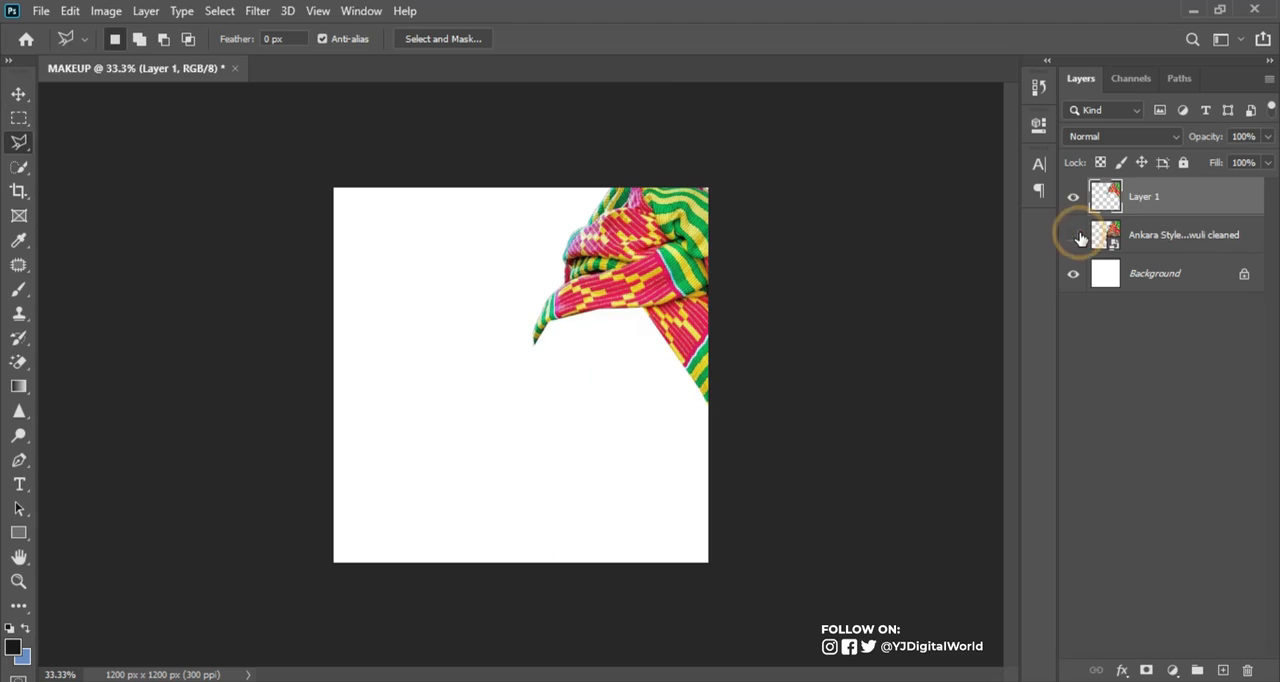
click(1075, 236)
click(1074, 196)
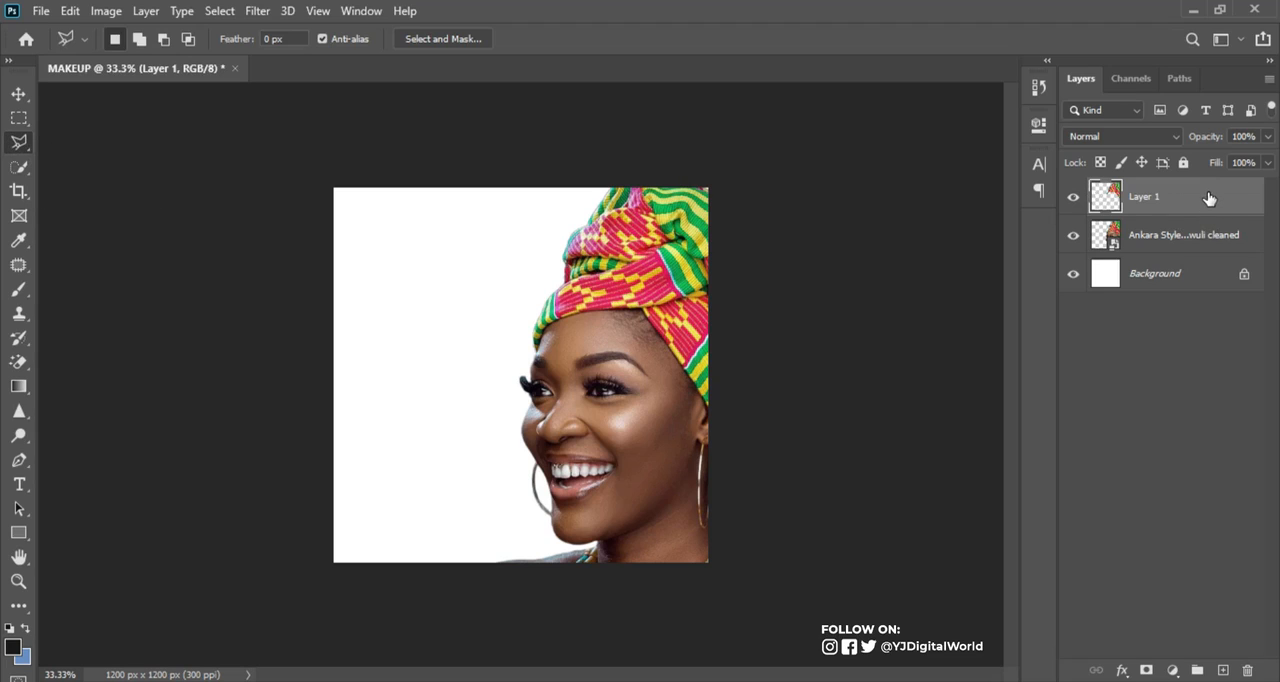
drag(1185, 195, 1177, 258)
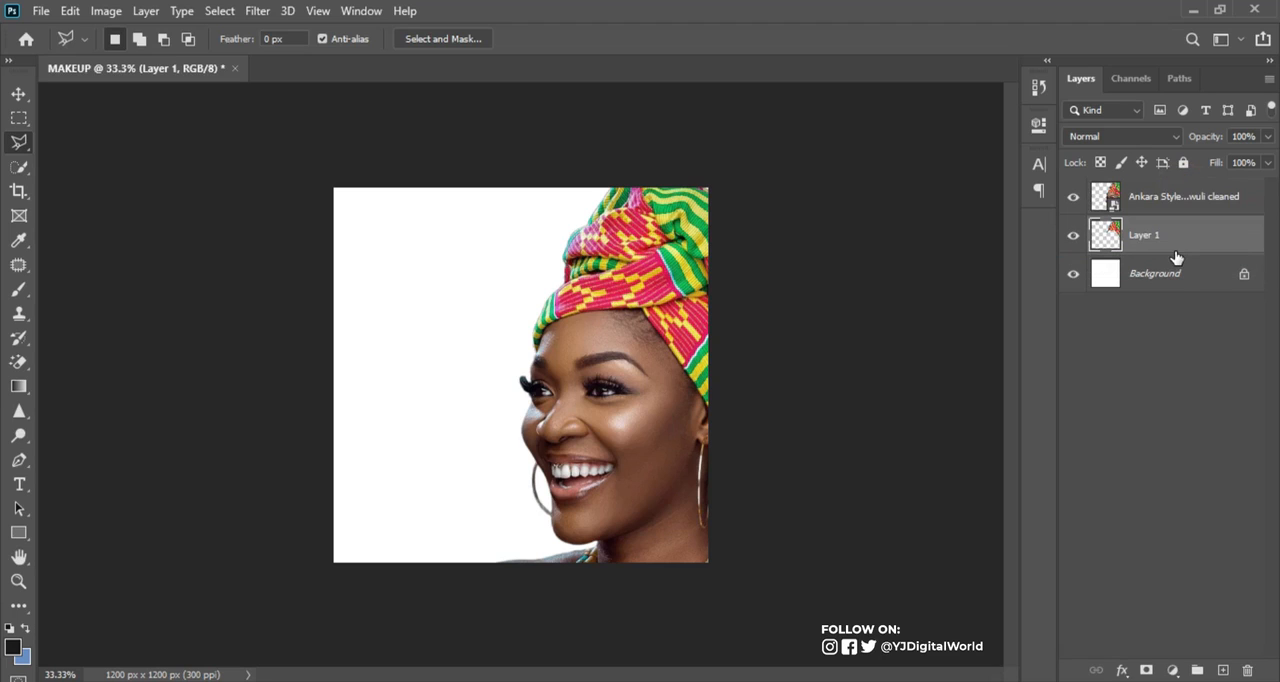
click(19, 94)
key(ctrl+t)
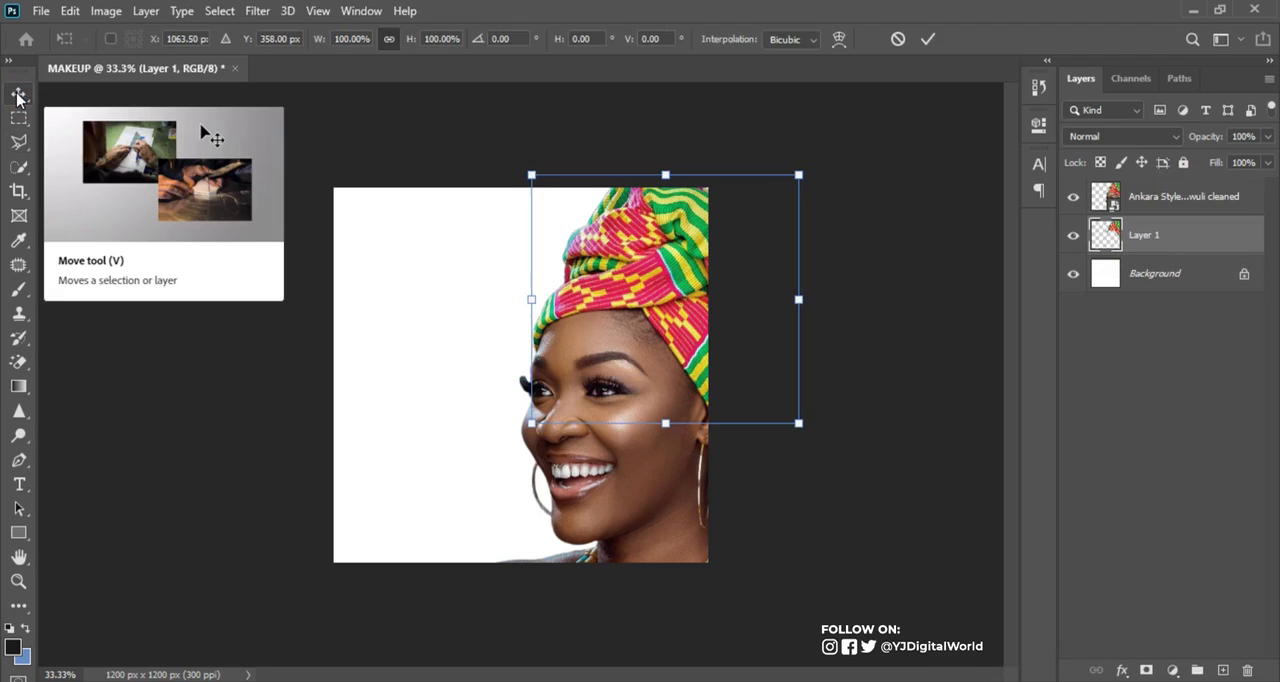
drag(533, 421, 110, 672)
key(ctrl+minus)
key(ctrl+minus)
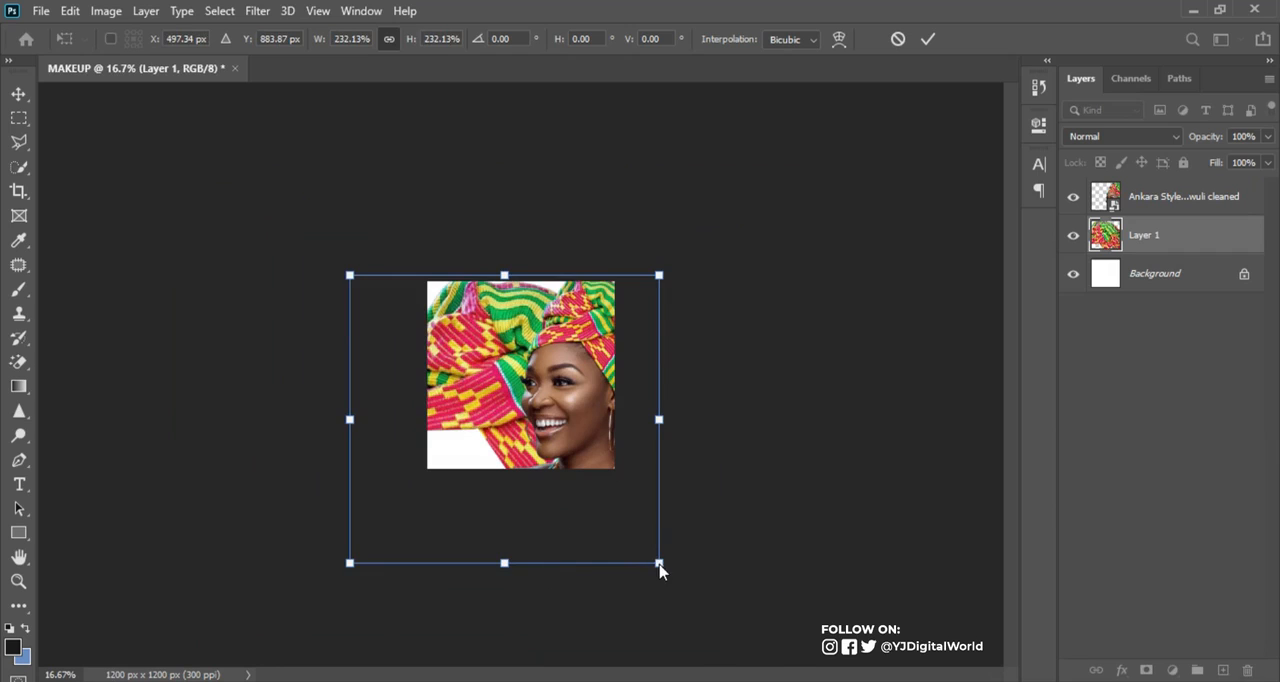
key(Return)
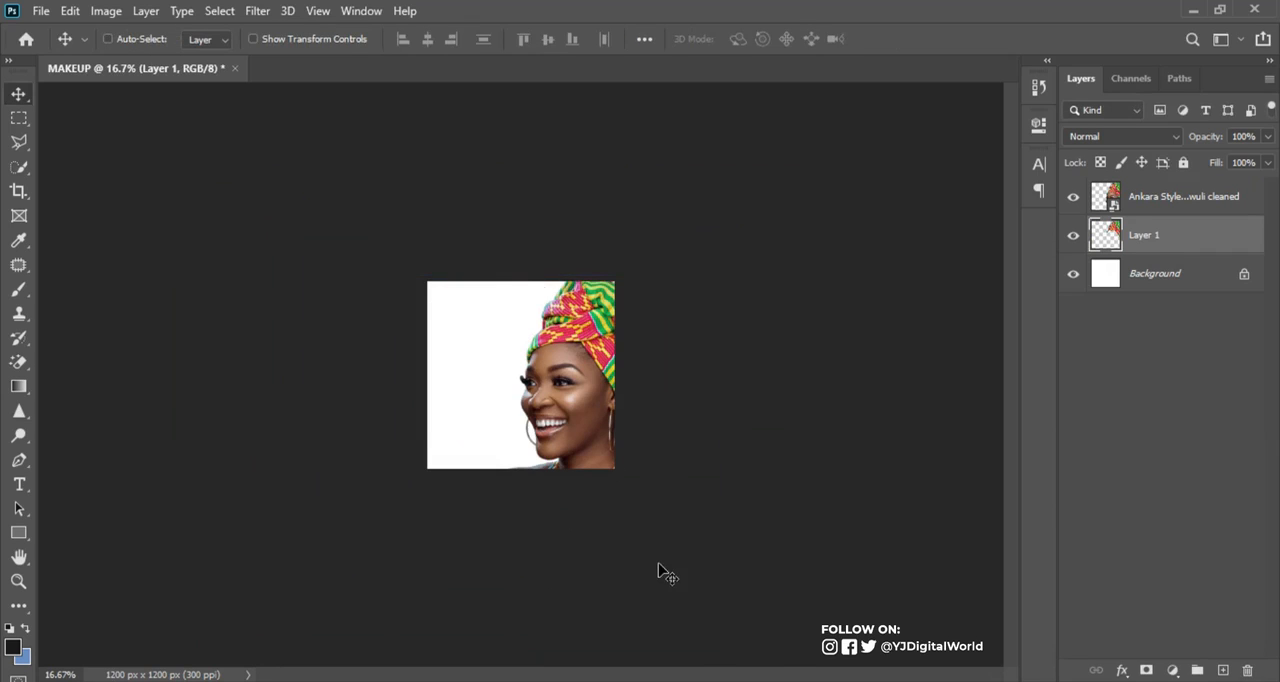
Move the head wrap copy toward the canvas centre and enlarge it until the fabric fills the background behind the portrait
key(ctrl+t)
drag(595, 347, 523, 386)
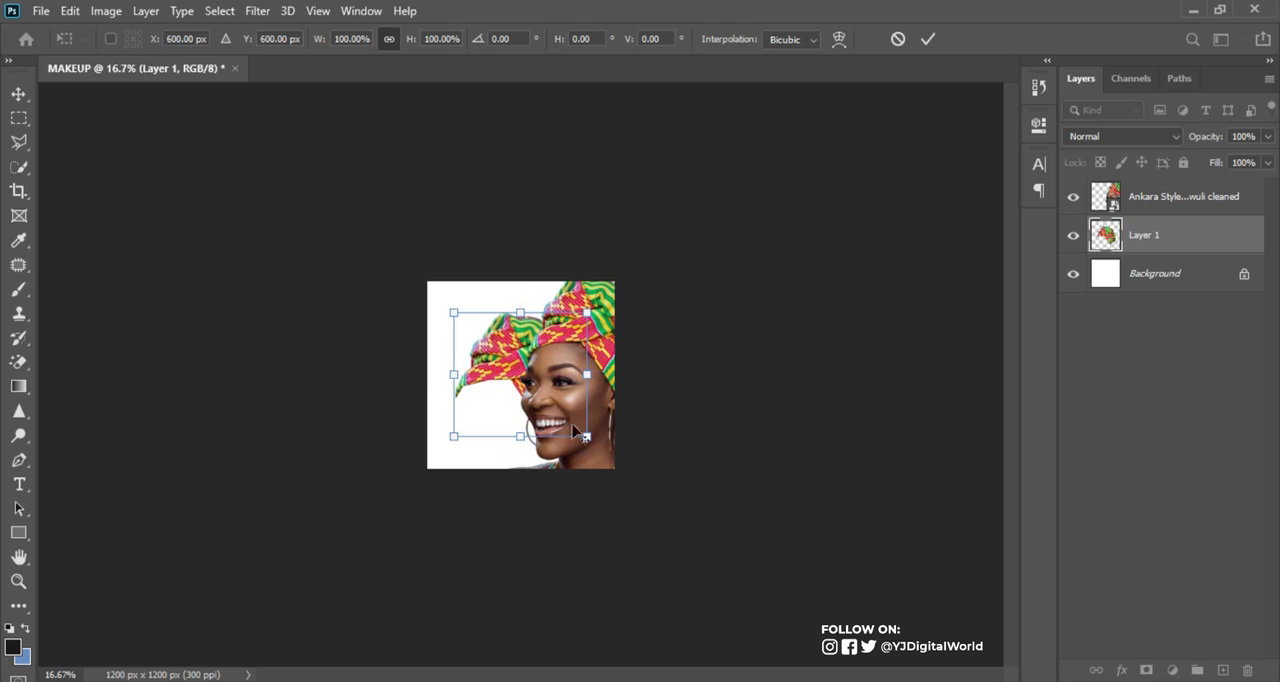
drag(592, 440, 750, 588)
drag(541, 345, 507, 437)
click(930, 39)
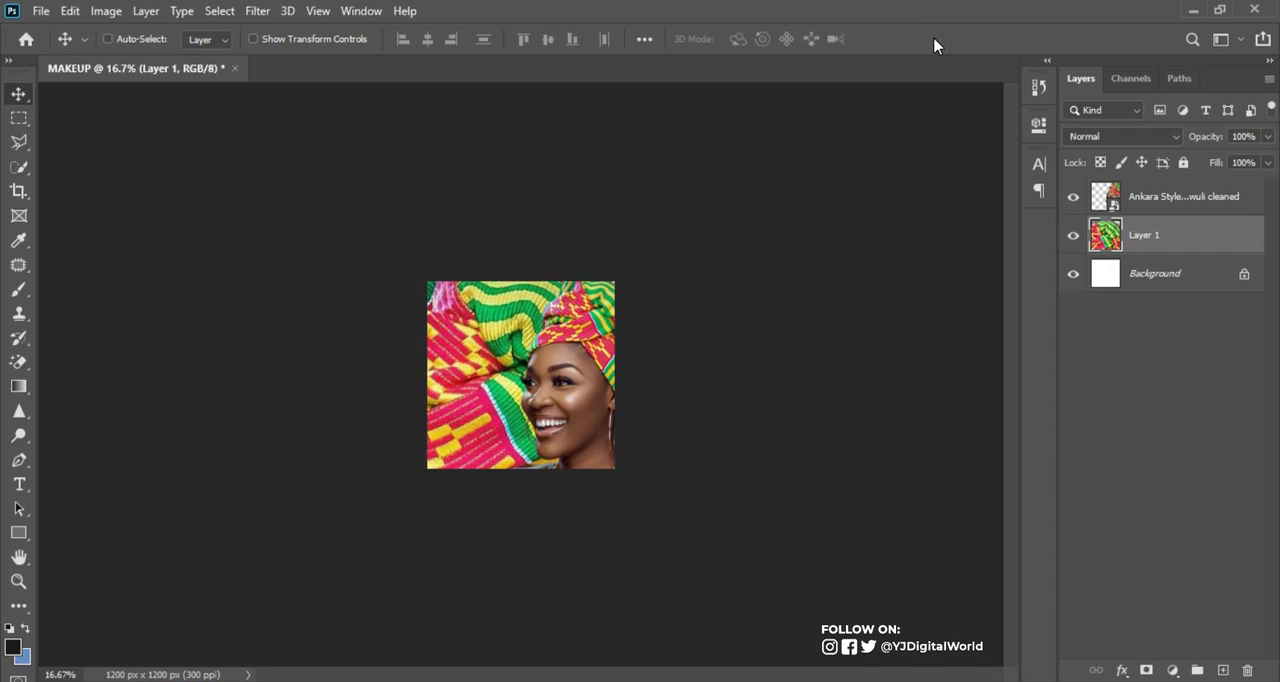
Scale the background fabric layer up to about 115.55% and reposition it behind the portrait
key(ctrl+t)
drag(727, 254, 763, 221)
drag(568, 364, 559, 348)
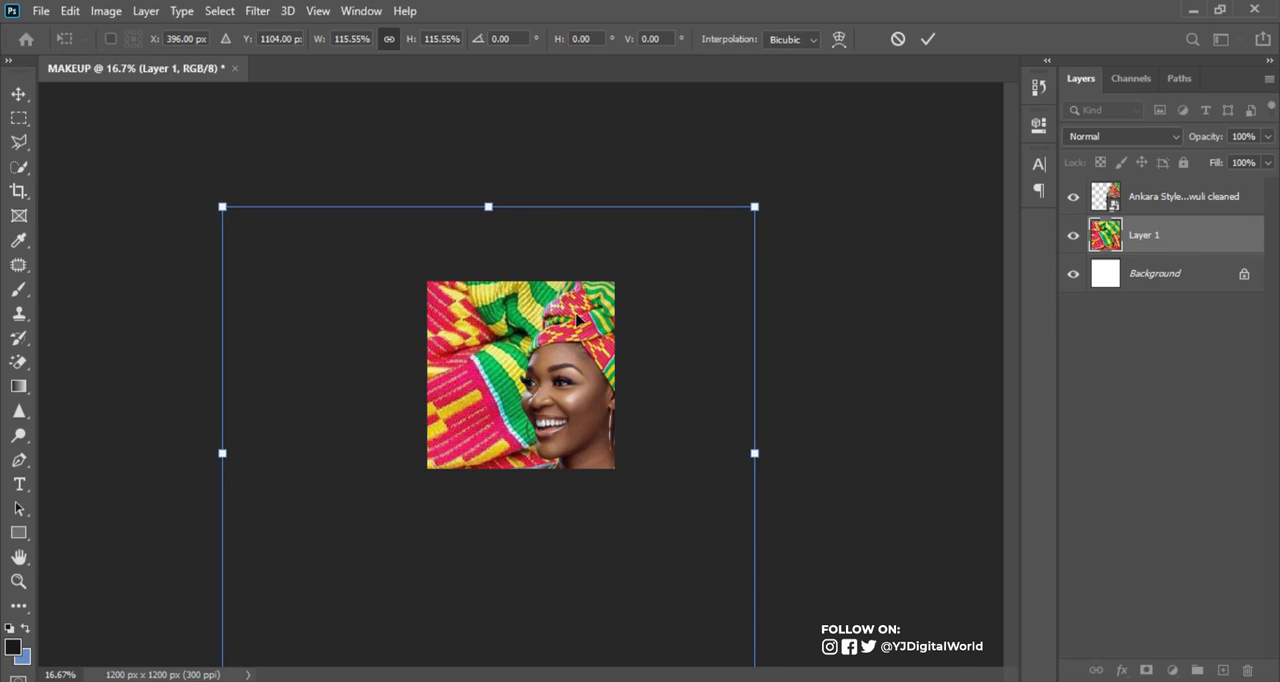
click(928, 39)
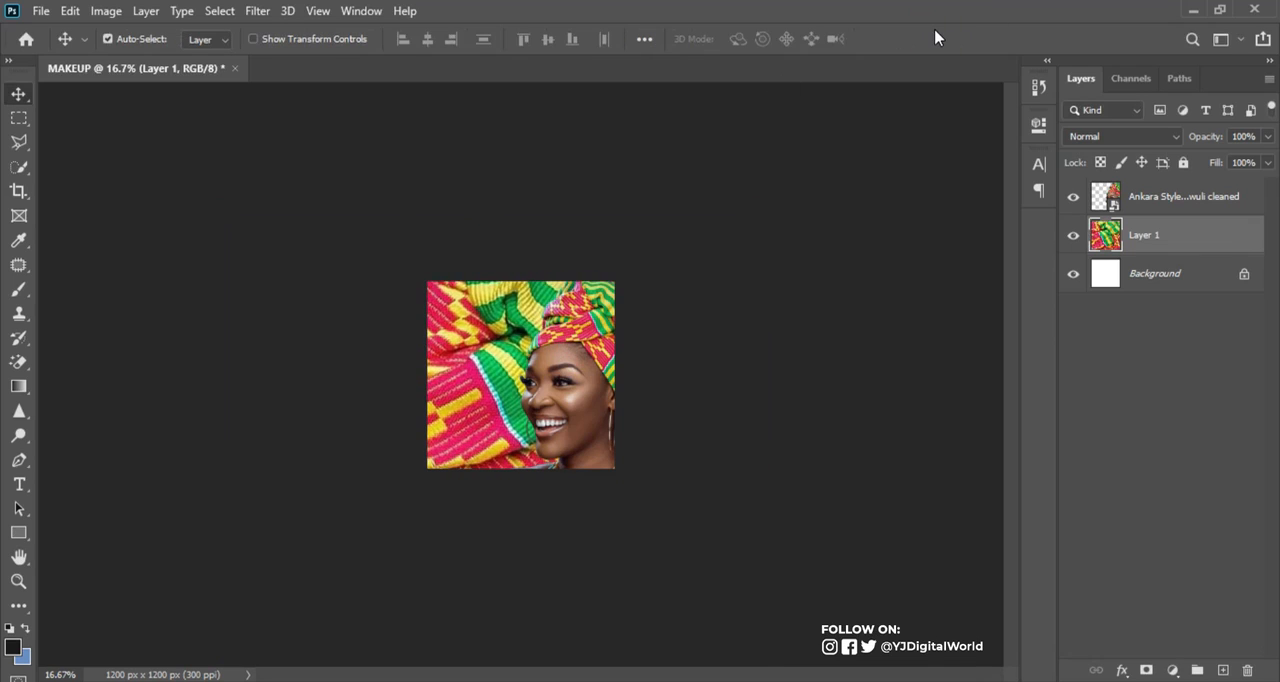
Apply a Gaussian Blur with a radius of about 40 pixels to the background fabric layer
key(ctrl+plus)
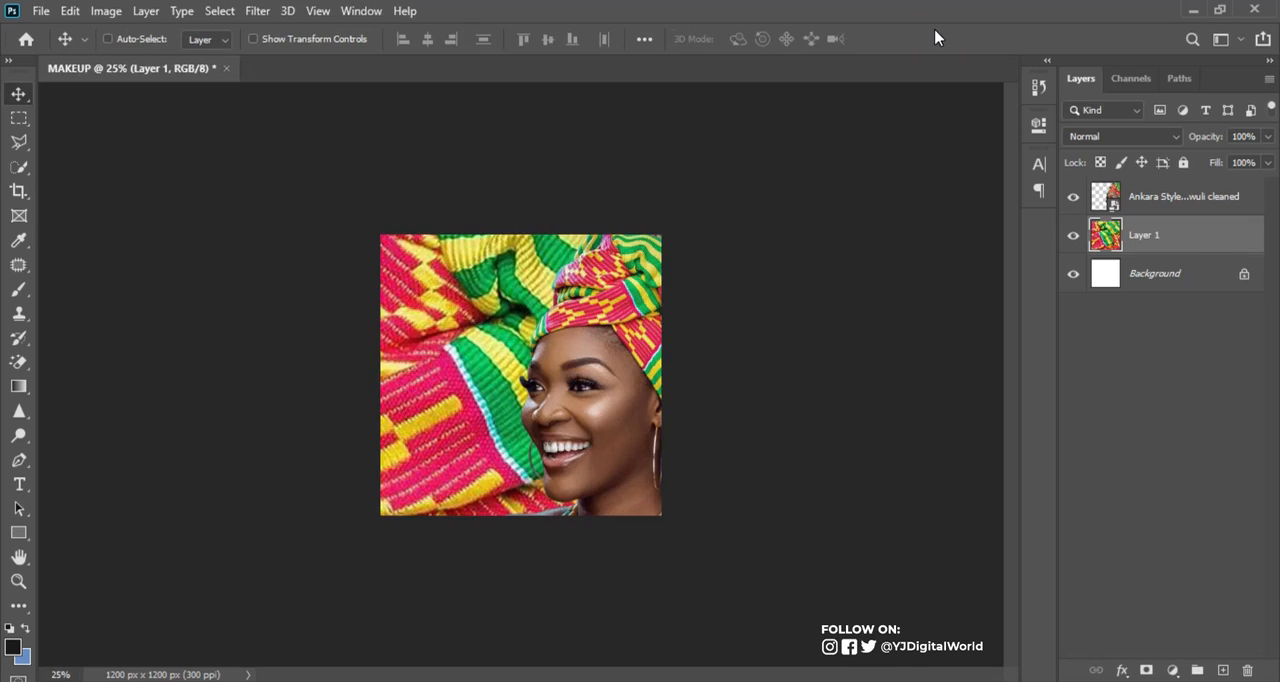
key(ctrl+plus)
key(ctrl+plus)
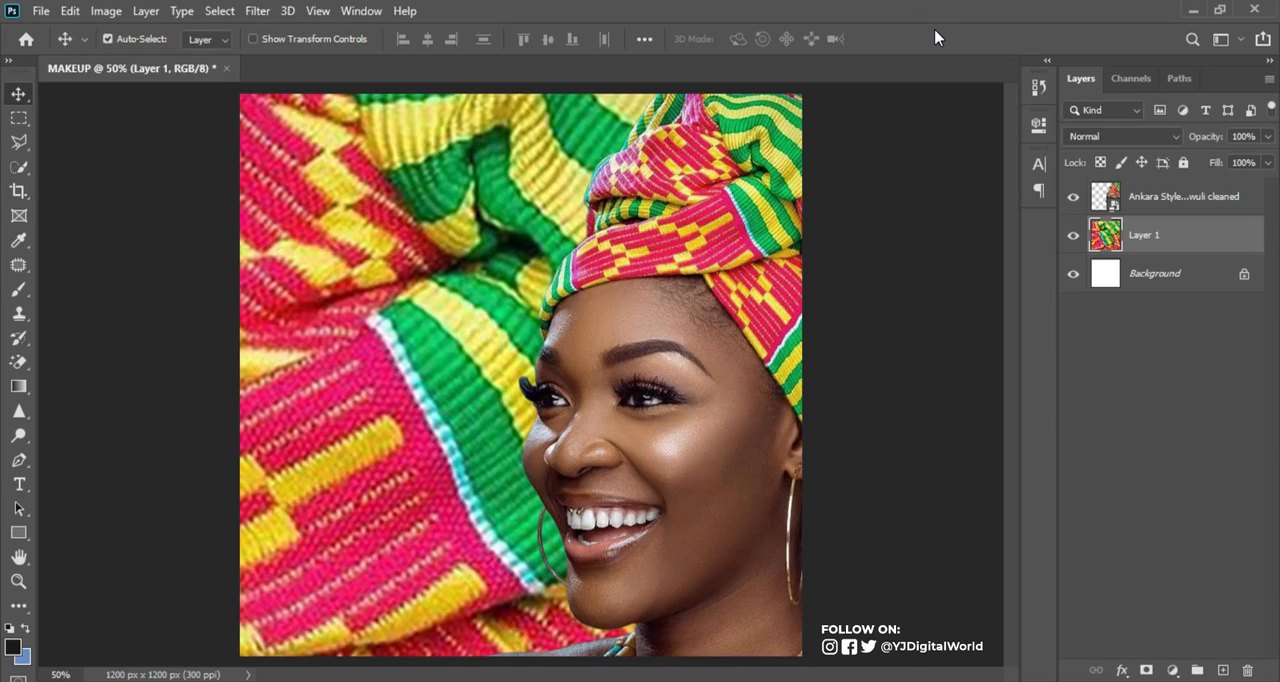
click(1073, 236)
click(1073, 236)
click(257, 11)
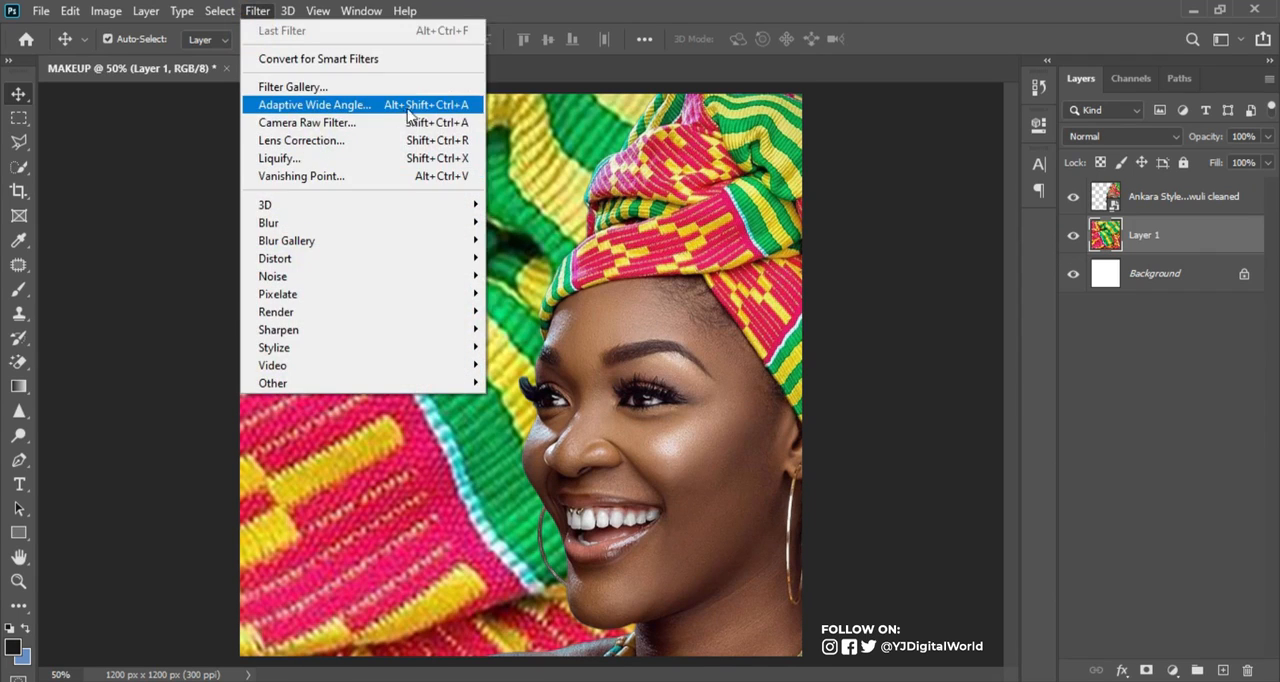
mouse_move(400, 234)
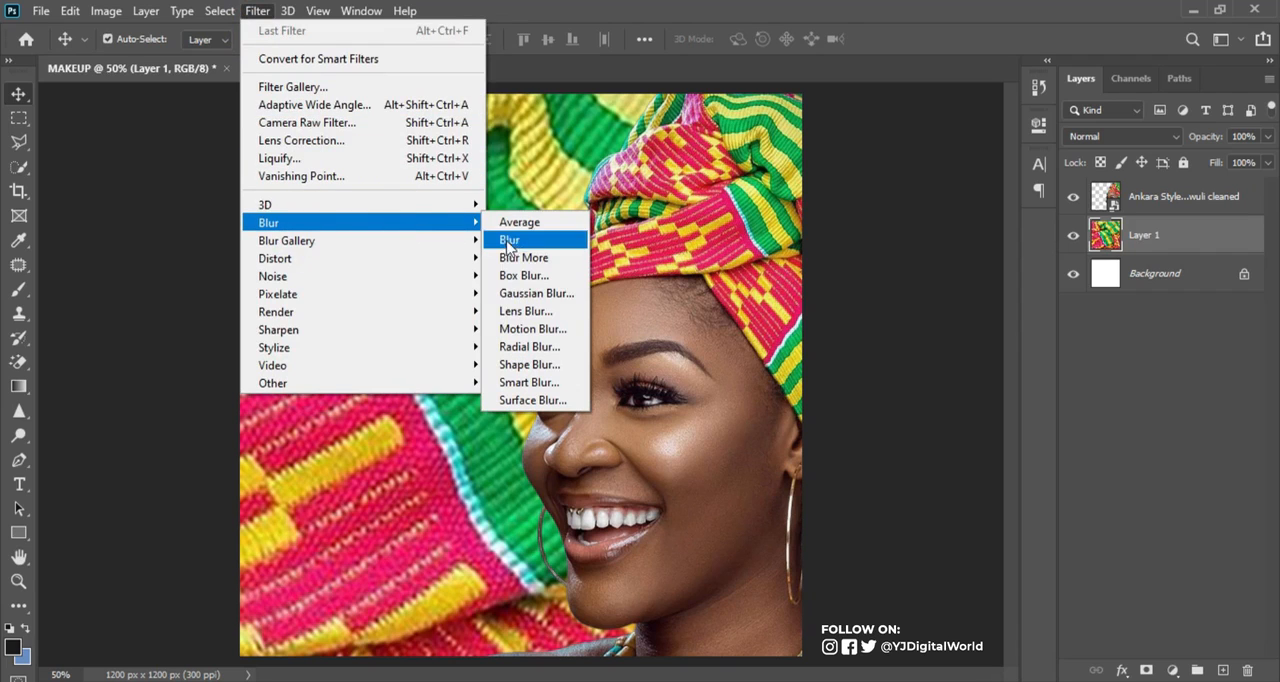
click(533, 293)
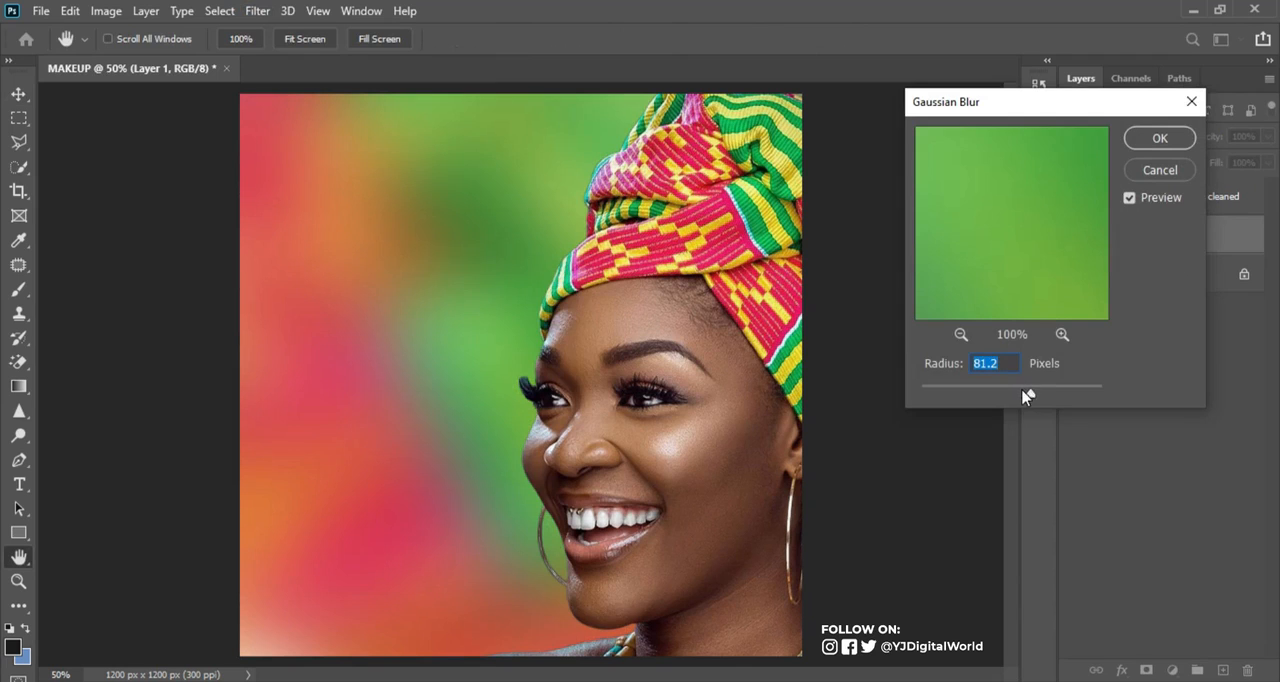
click(968, 390)
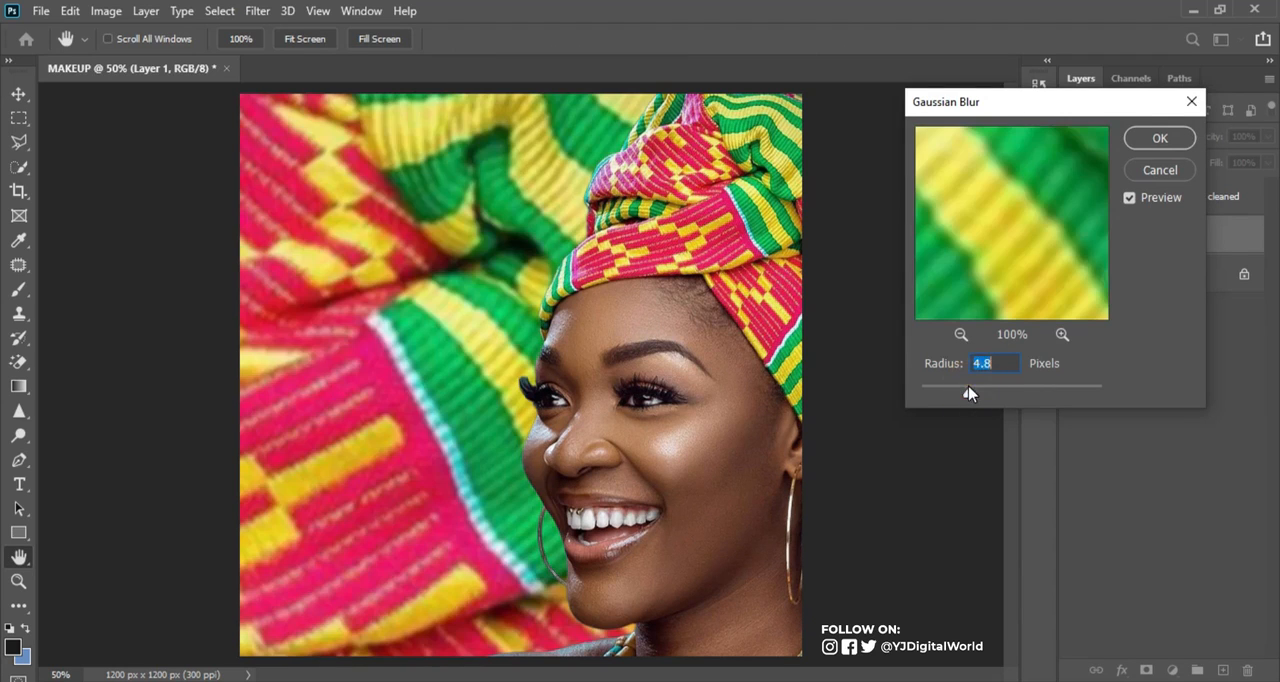
drag(980, 392, 1015, 395)
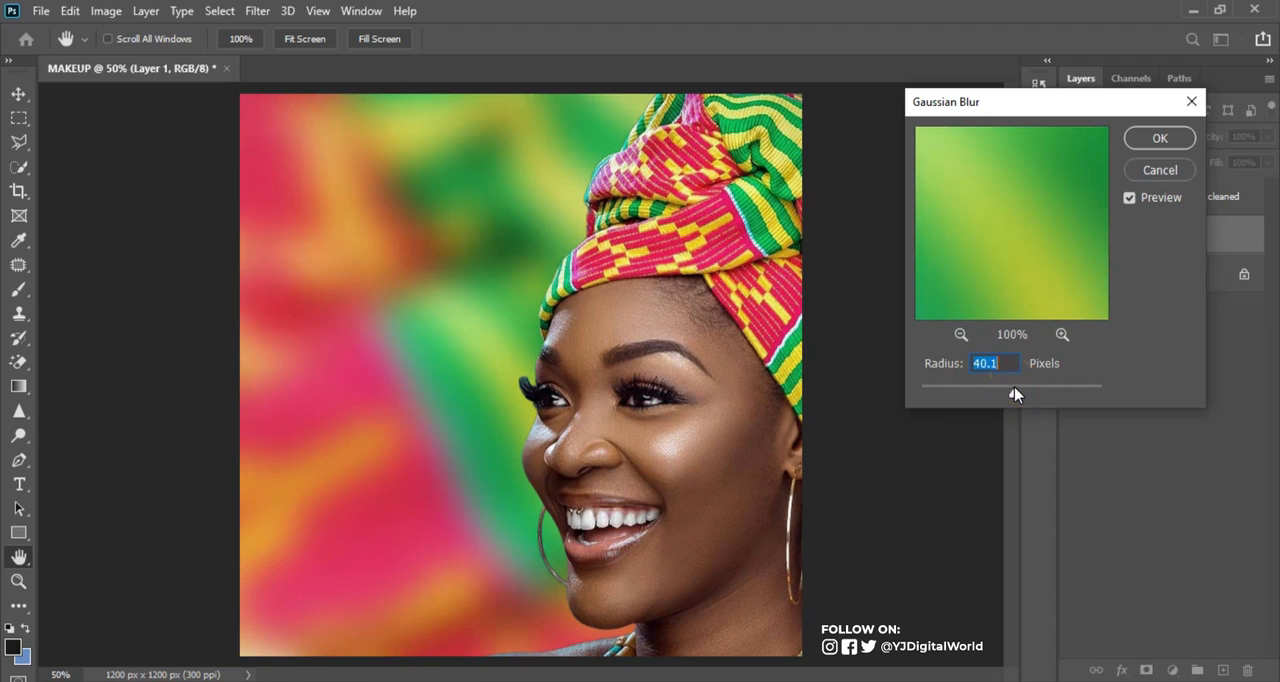
click(1003, 357)
drag(1014, 393, 1017, 395)
click(1170, 141)
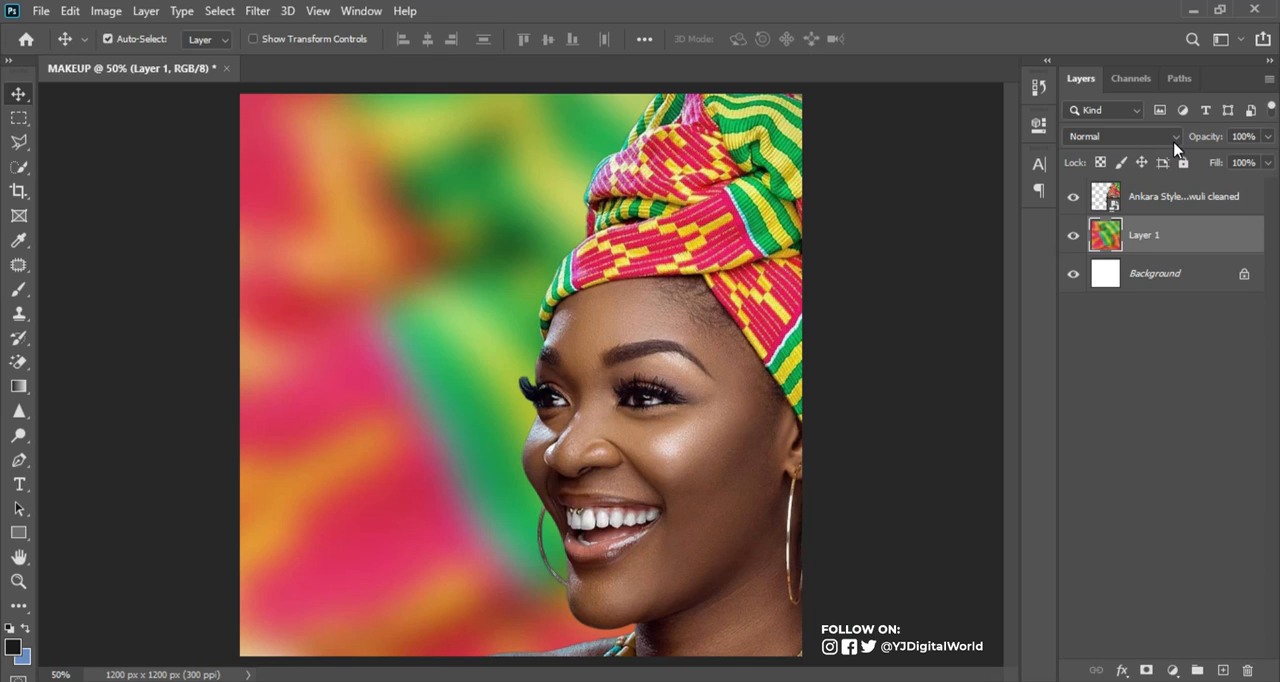
Add a Gradient Map adjustment layer above the blurred fabric layer and apply the custom crimson-to-yellow preset gradient
click(1173, 669)
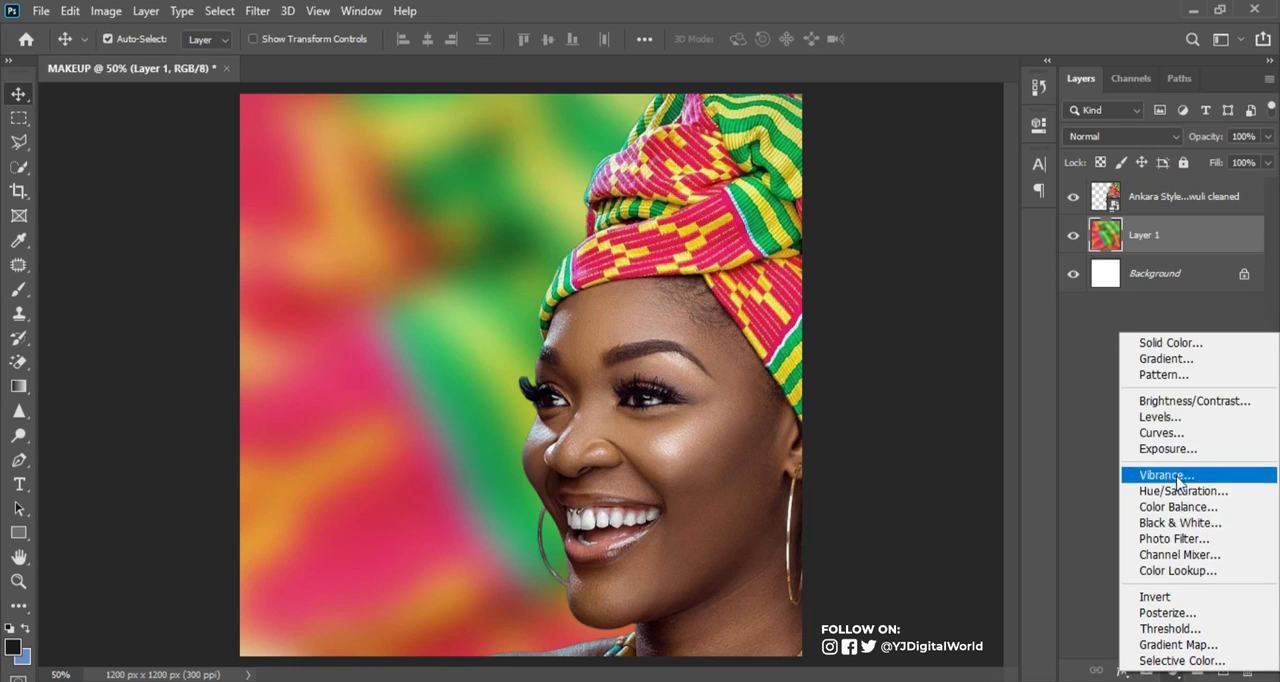
click(1176, 644)
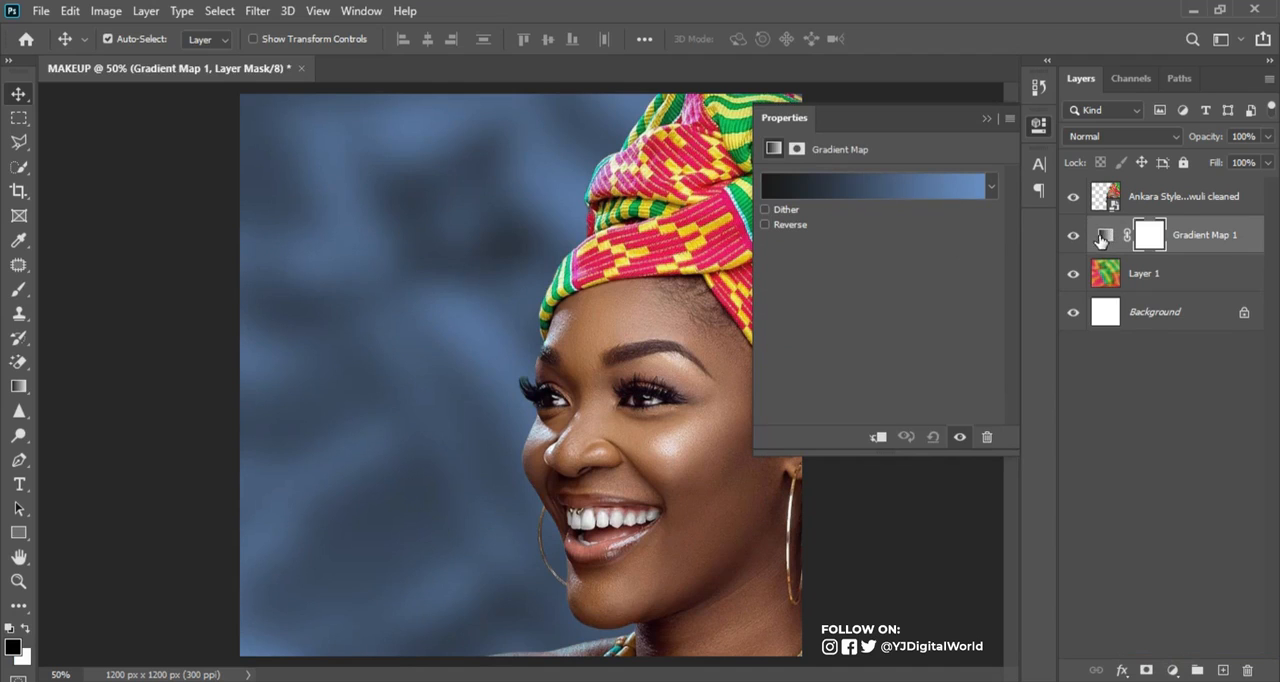
click(1108, 238)
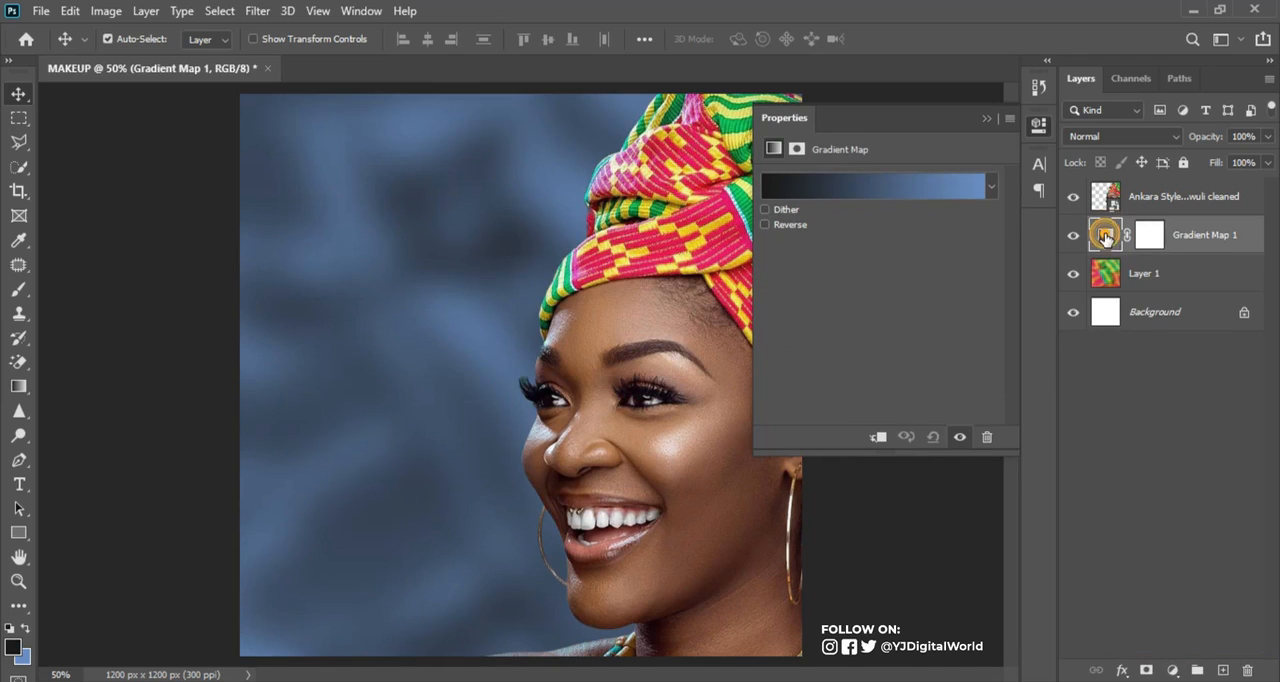
click(865, 190)
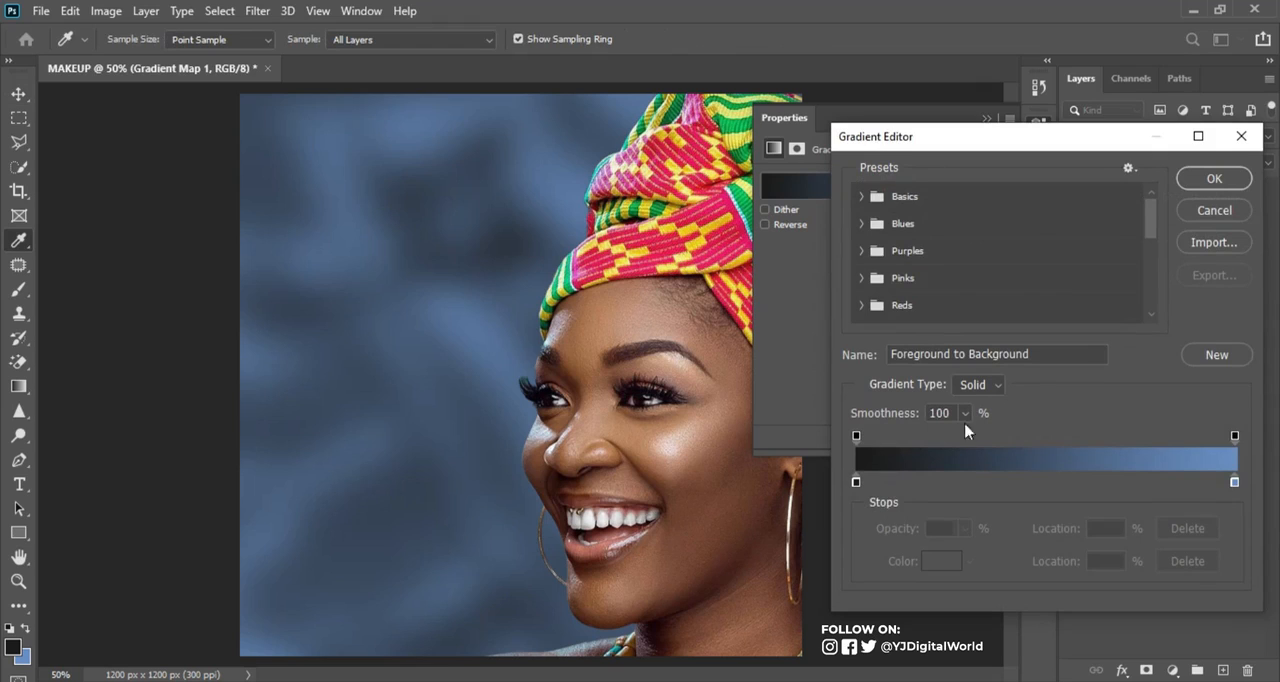
click(856, 483)
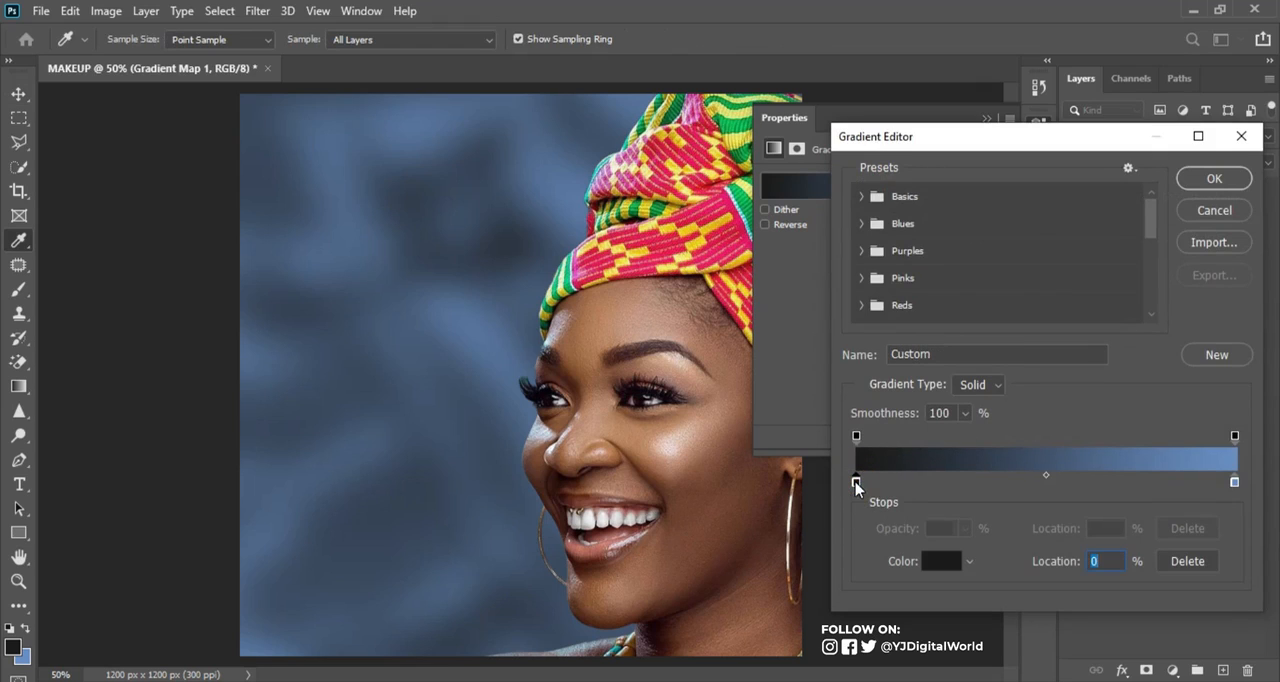
drag(1155, 218, 1155, 295)
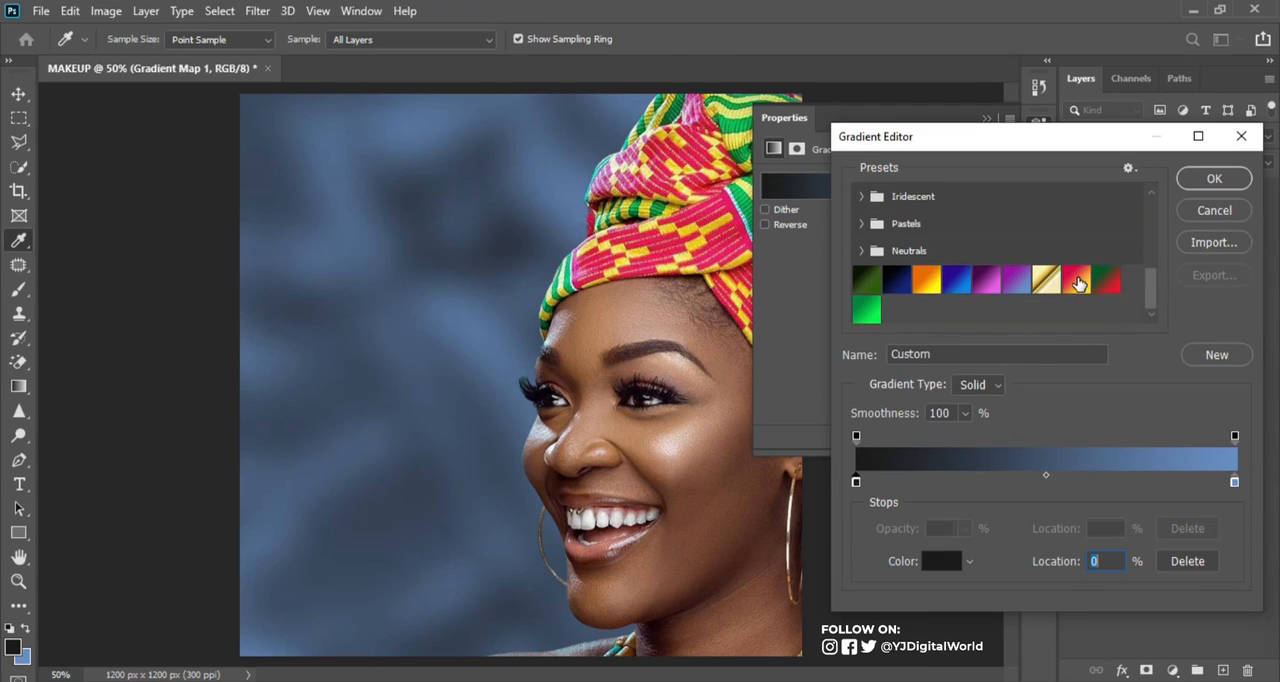
click(1077, 283)
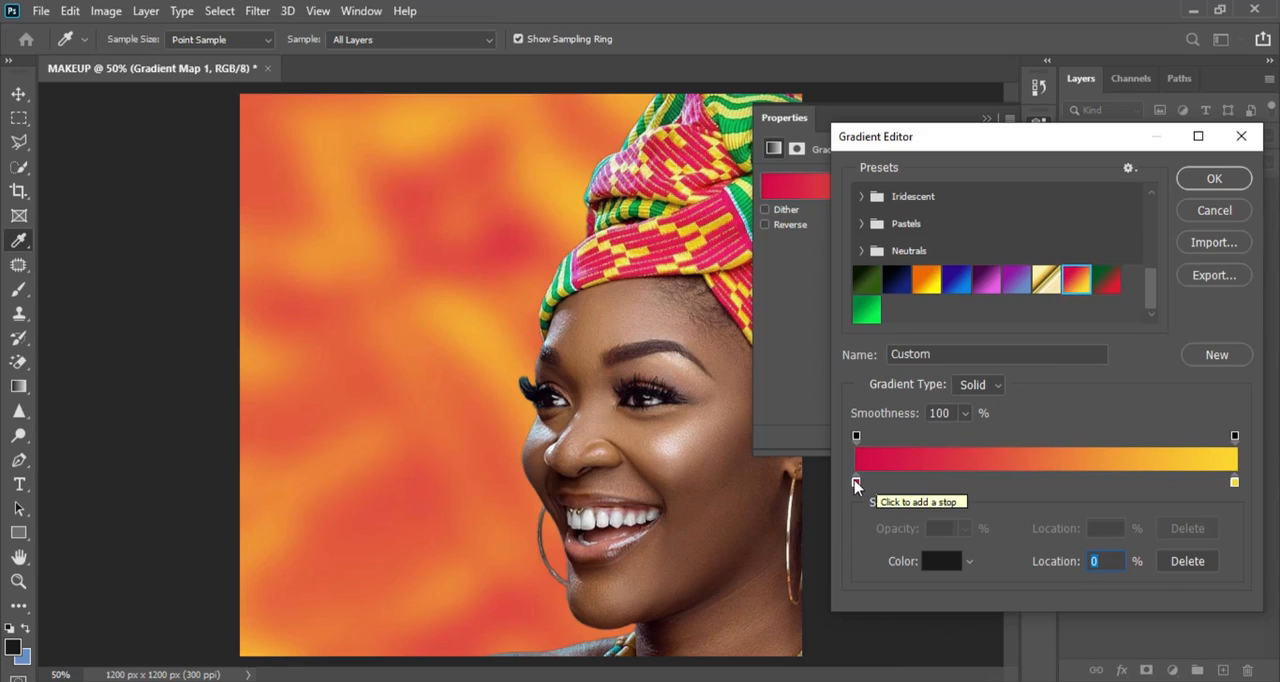
Check the gradient's start stop colour #d20949 and end stop colour #fcd727, and accept the gradient
click(856, 485)
click(941, 561)
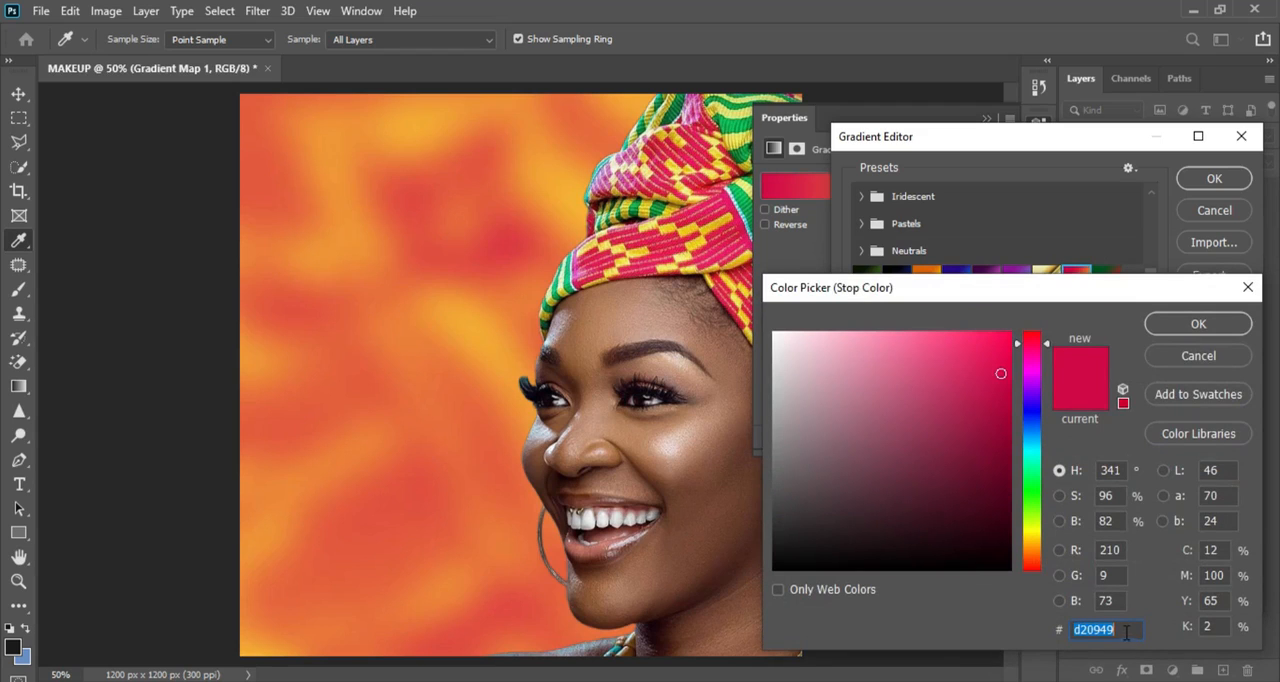
click(1240, 358)
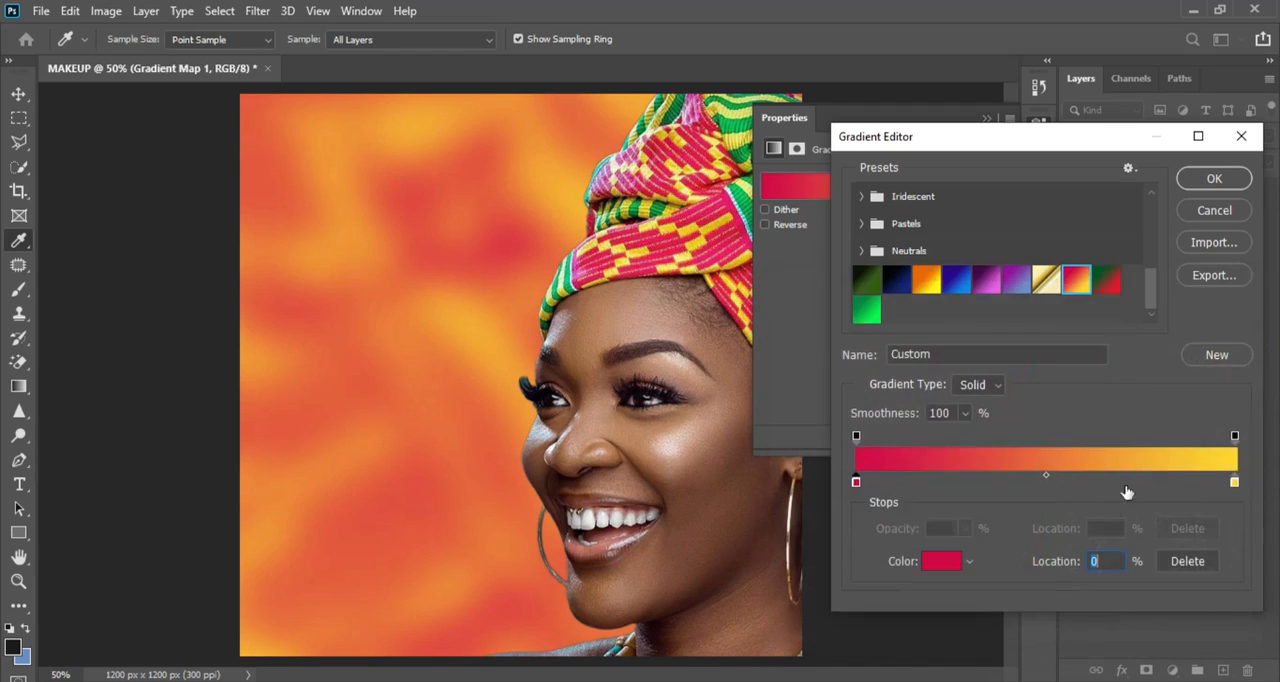
click(1235, 483)
click(942, 561)
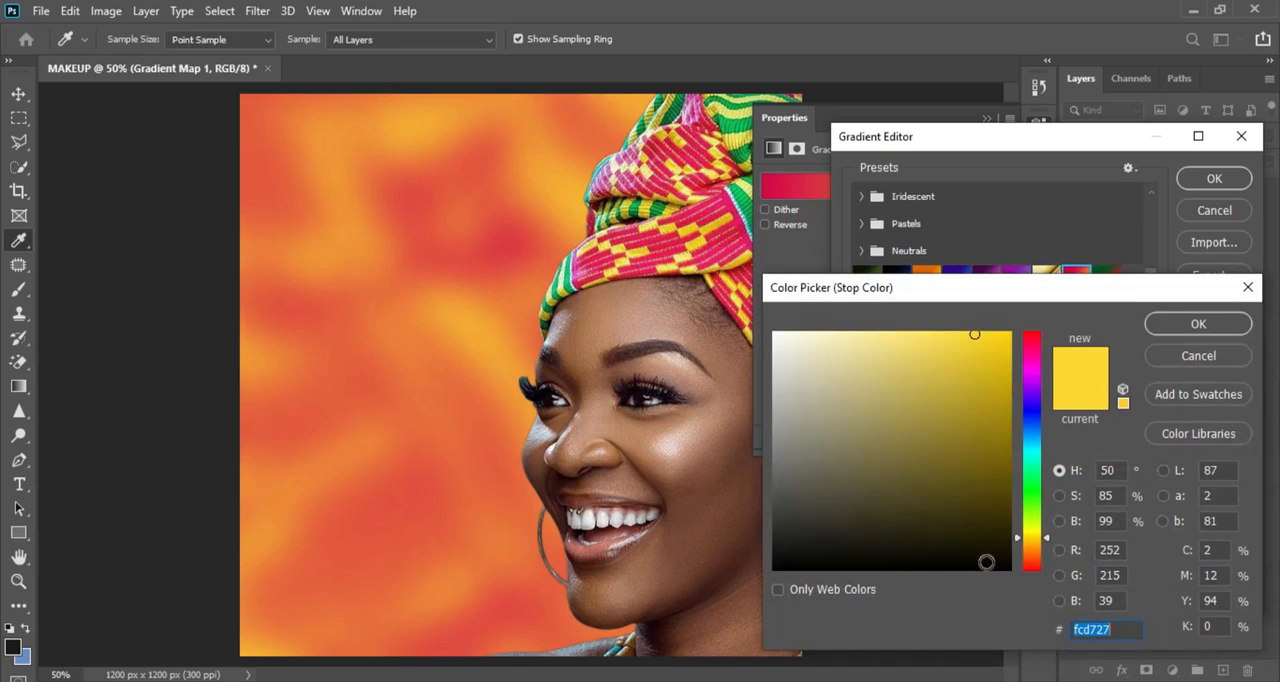
click(1217, 325)
click(1210, 179)
key(v)
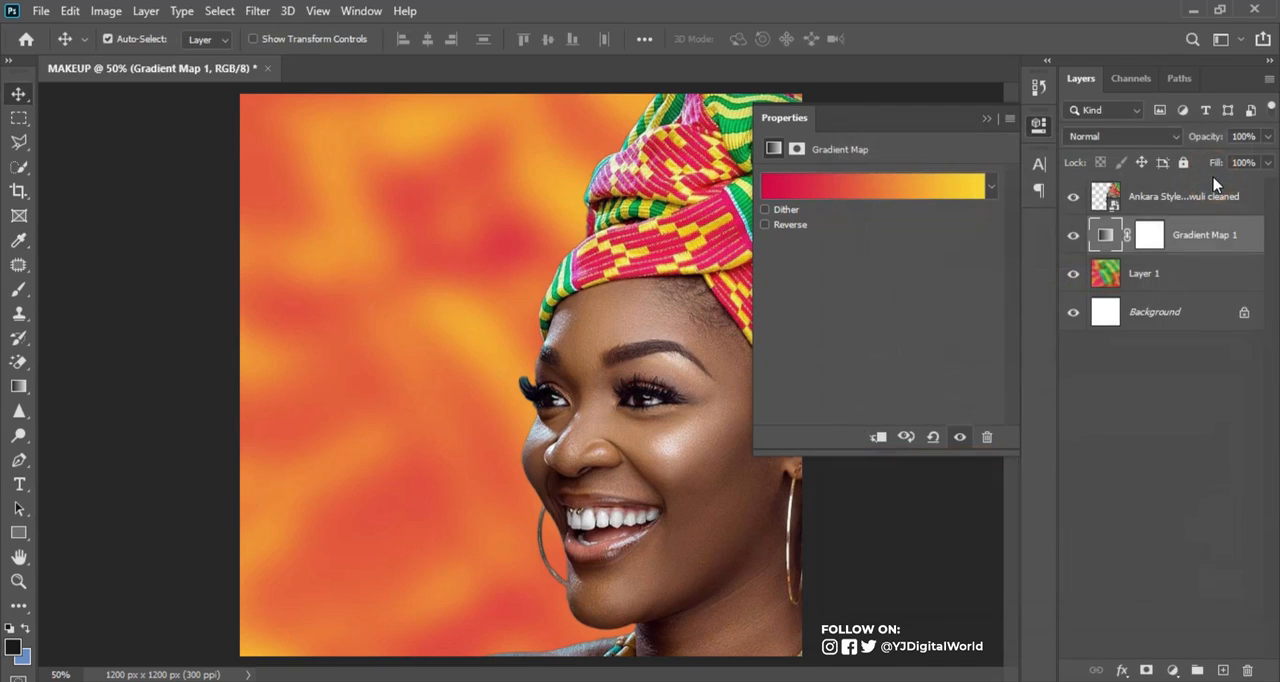
Set the gradient map layer's blend mode to Hard Light and check the background with the portrait layer briefly hidden
click(1150, 136)
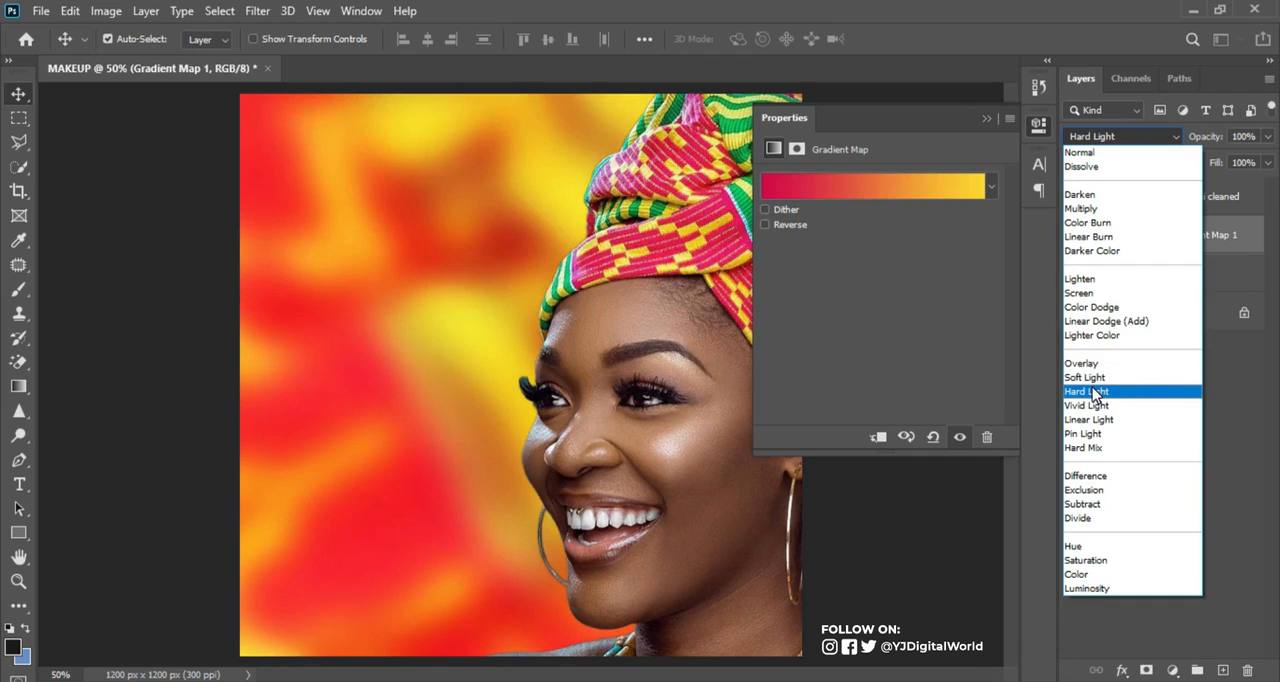
click(1094, 393)
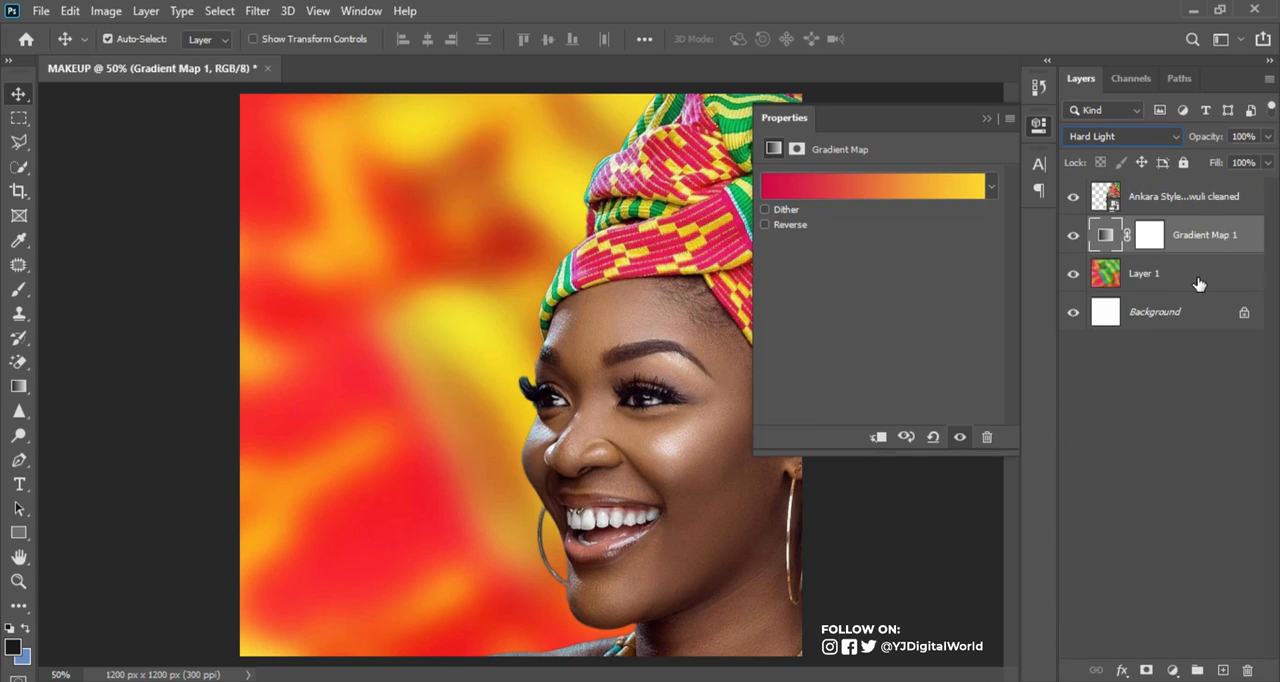
click(1176, 198)
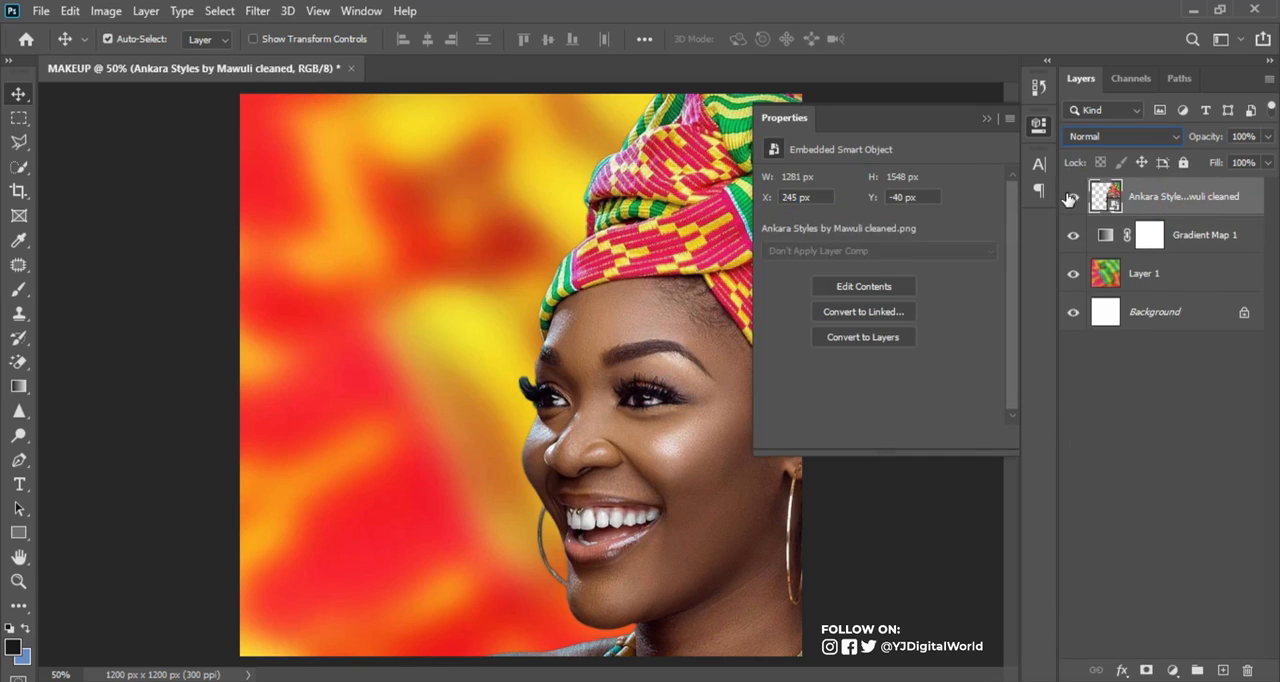
click(1072, 197)
click(1073, 197)
click(987, 119)
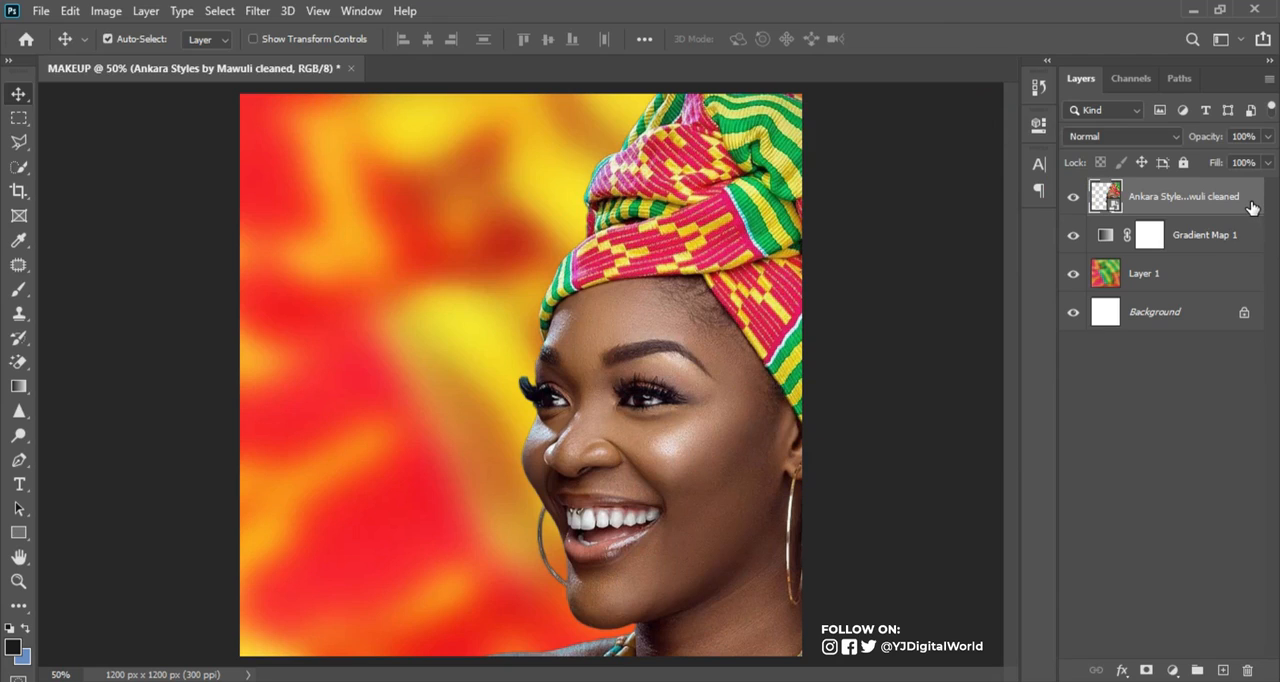
Duplicate the portrait layer and apply a High Pass filter with a radius of 2.0 pixels to the copy
key(ctrl+j)
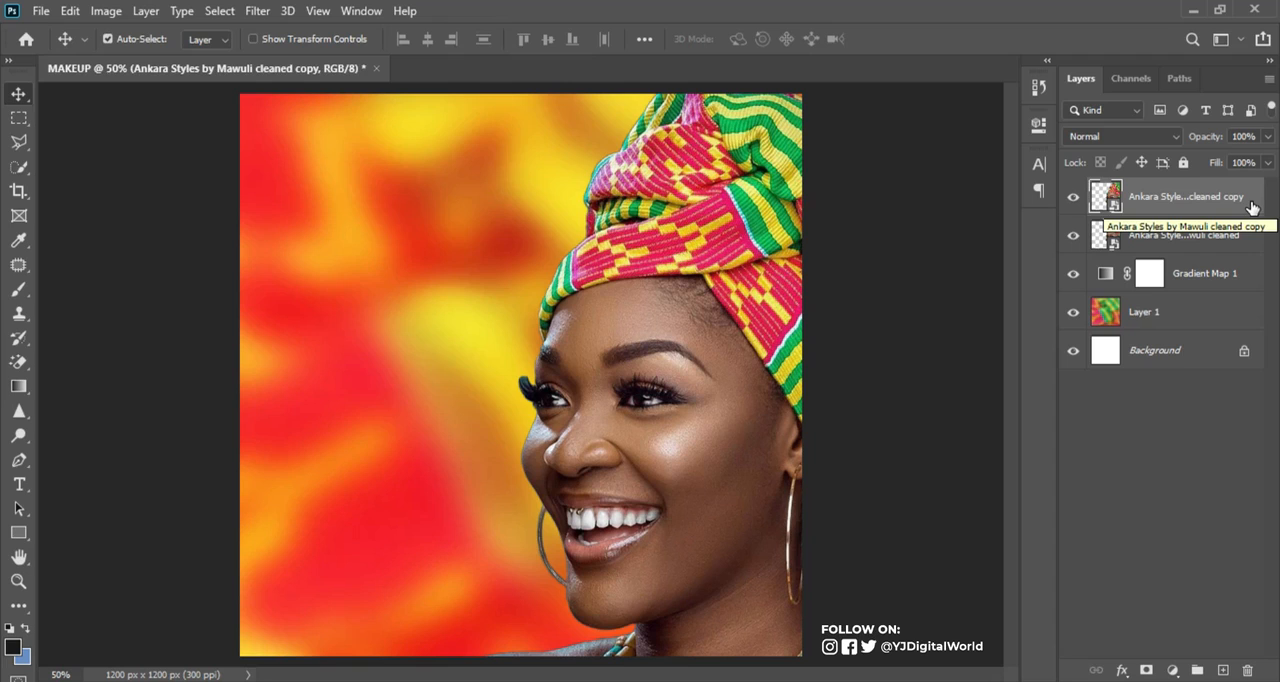
click(255, 11)
mouse_move(372, 383)
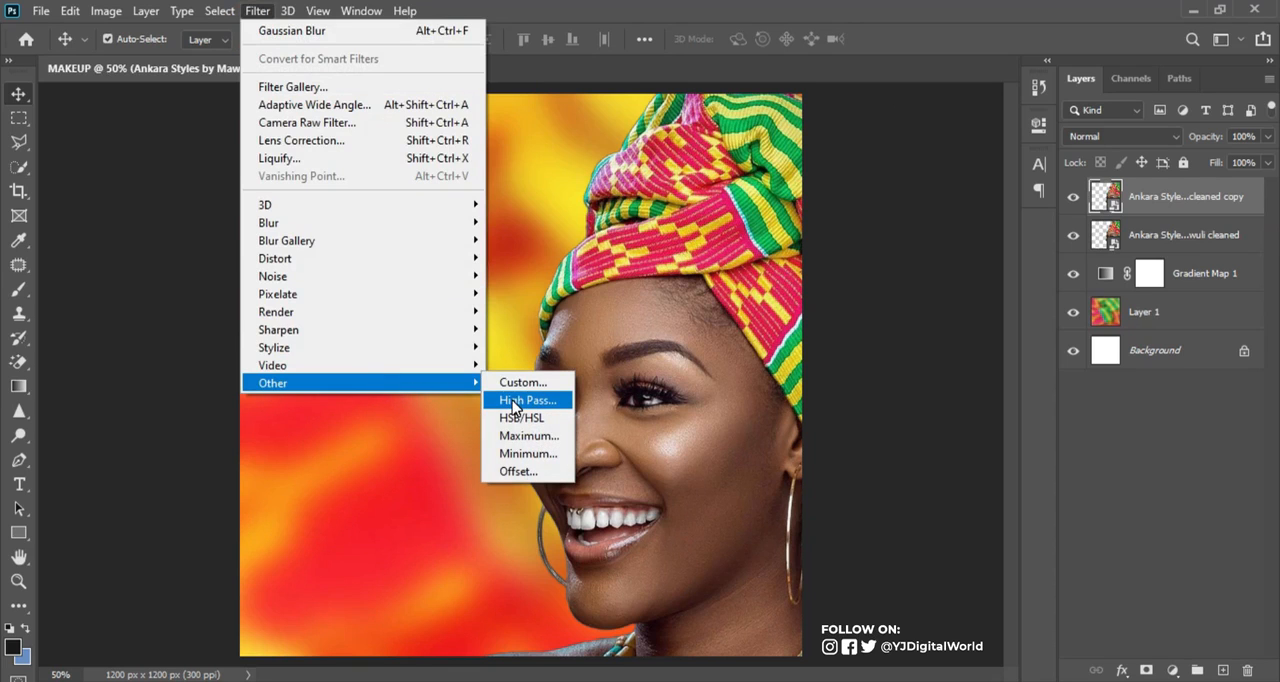
click(515, 402)
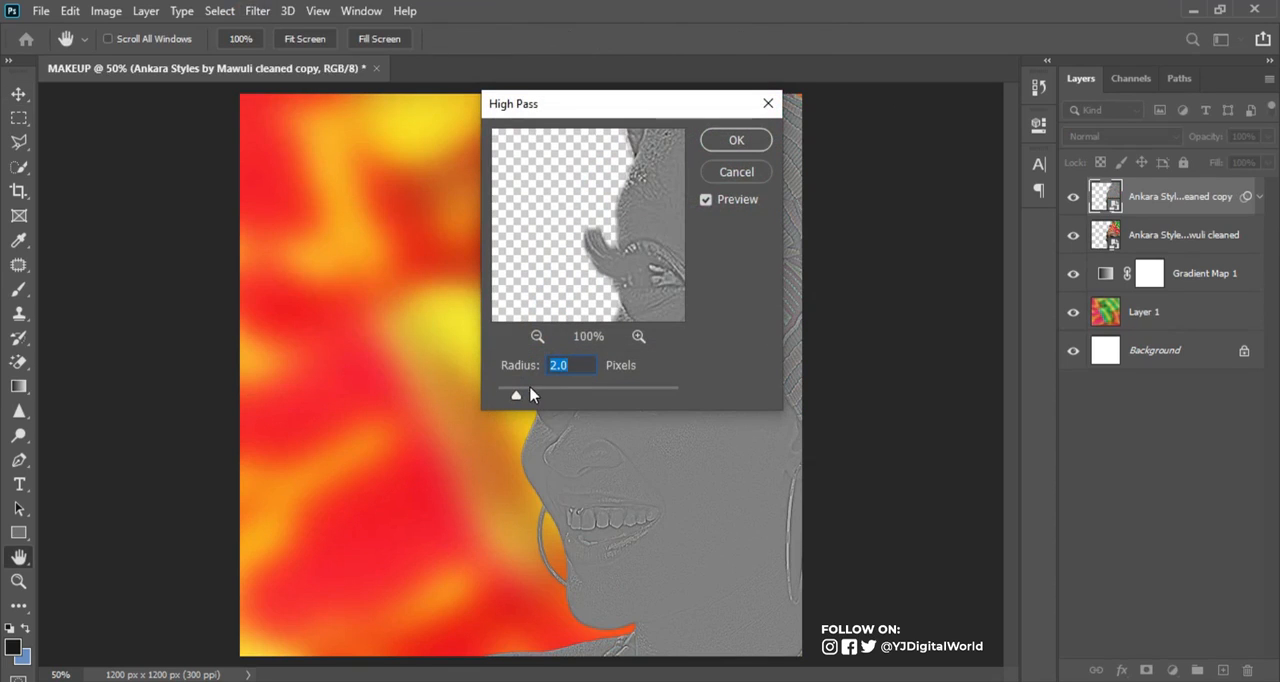
drag(574, 367, 535, 369)
click(737, 141)
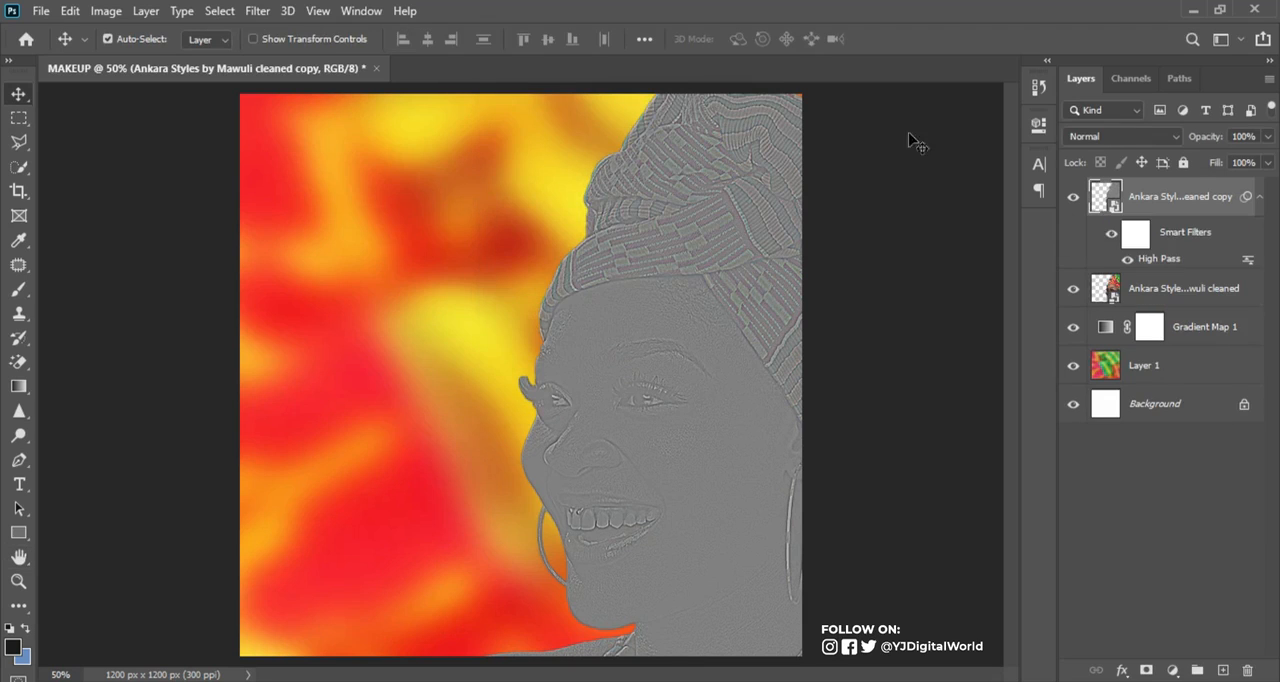
Set the High Pass copy's blend mode to Hard Light and compare the sharpening by toggling the layer's visibility
click(1140, 136)
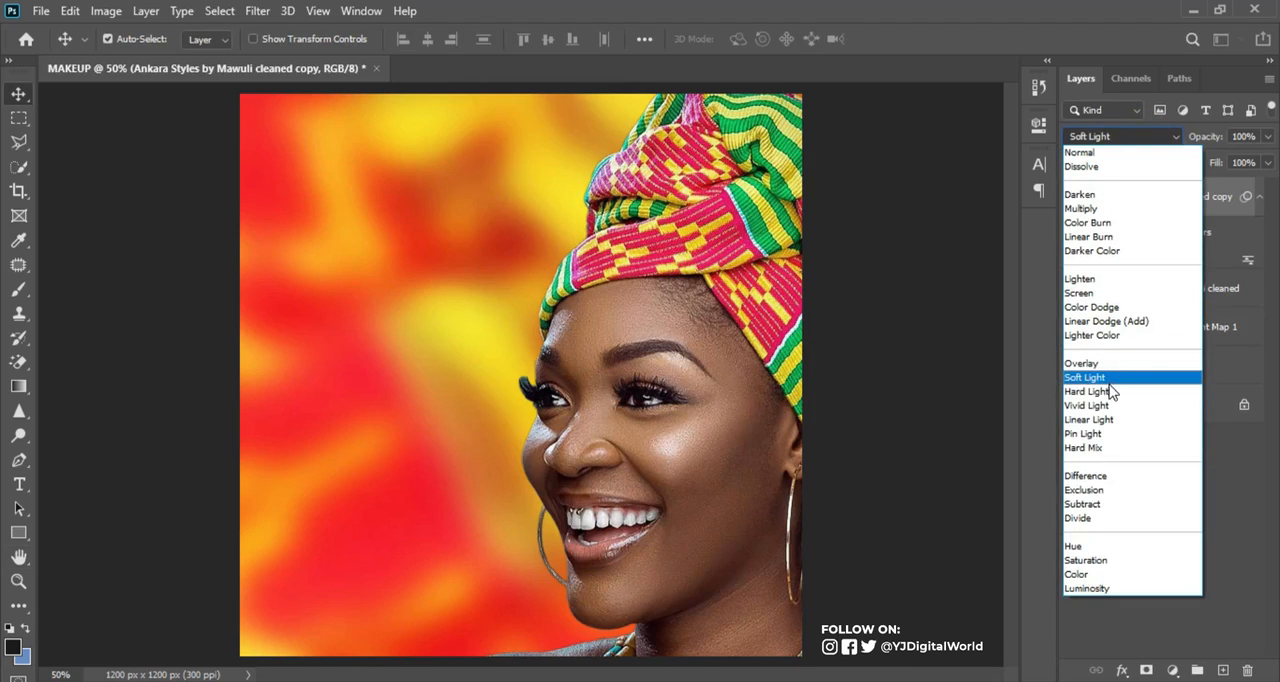
click(1110, 391)
click(1073, 194)
click(1073, 194)
click(1073, 195)
click(1073, 195)
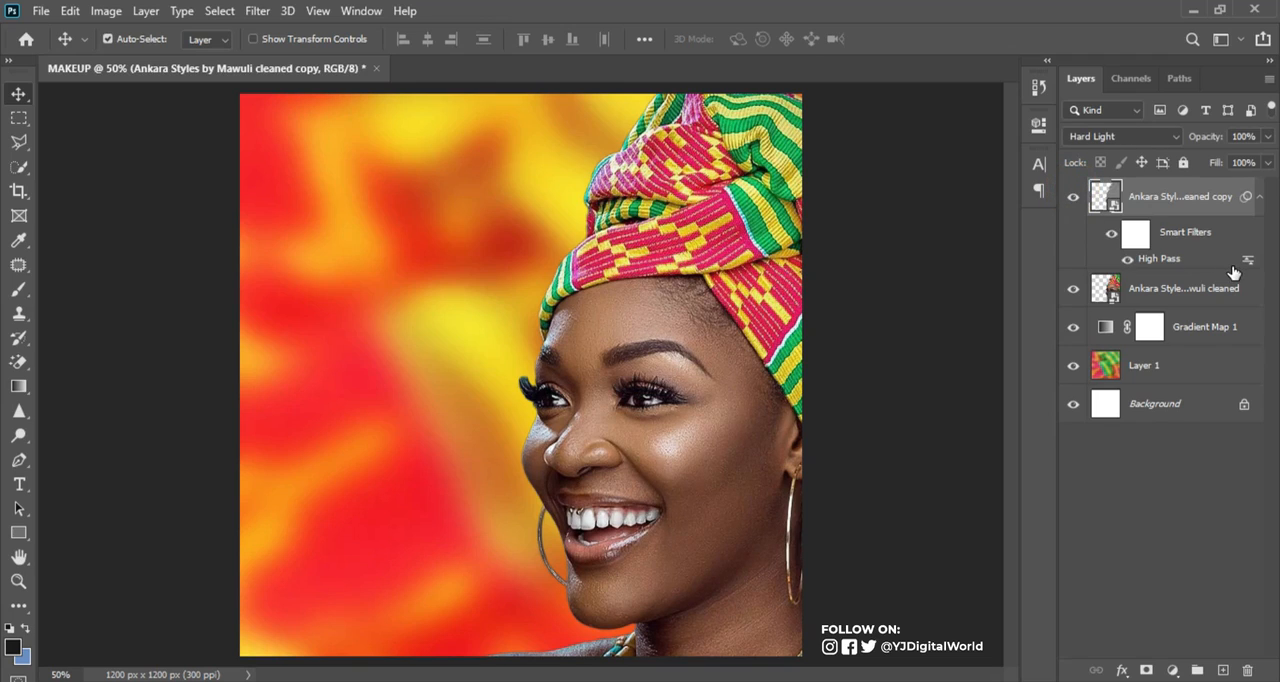
click(1262, 197)
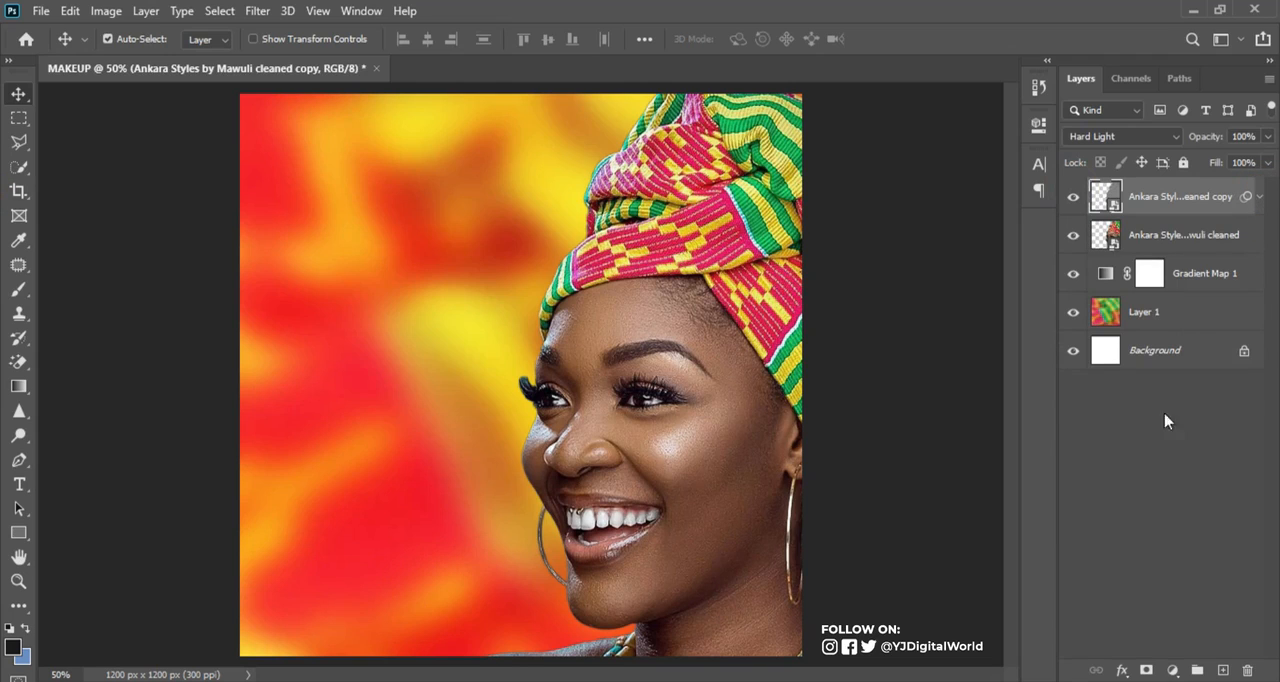
Add a Curves adjustment layer above the original portrait layer, lift the highlights and anchor the shadows on the RGB curve
click(1192, 246)
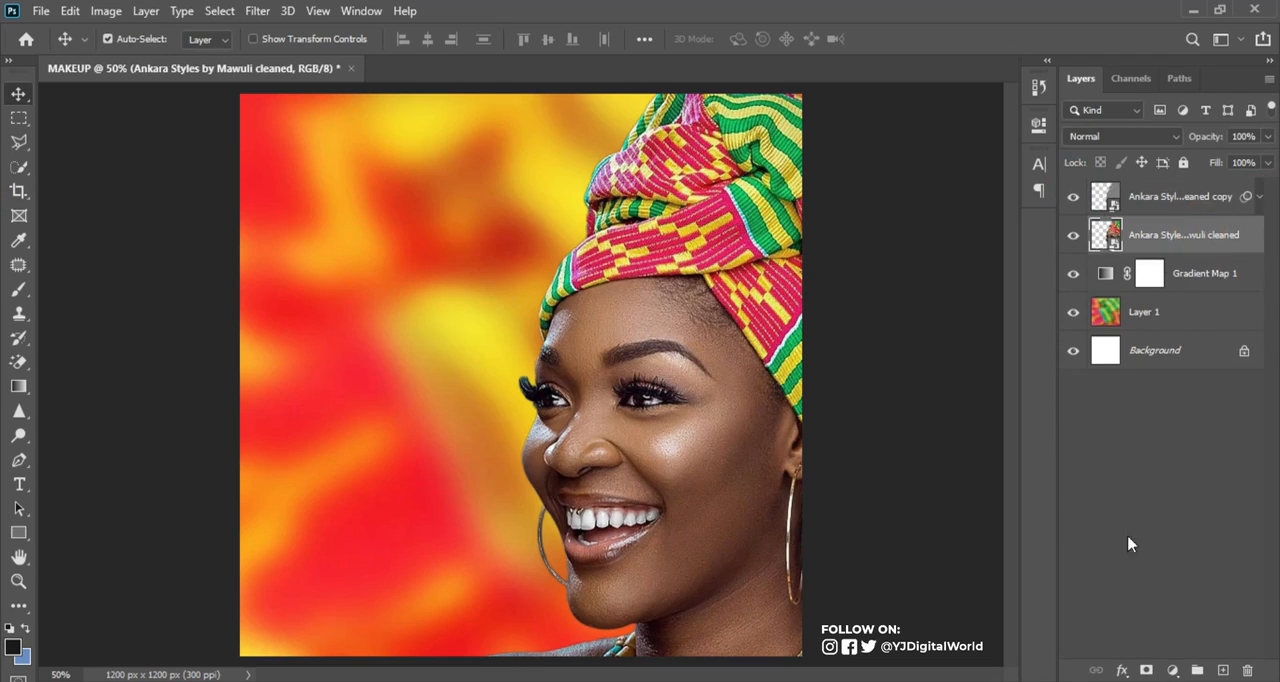
click(1172, 669)
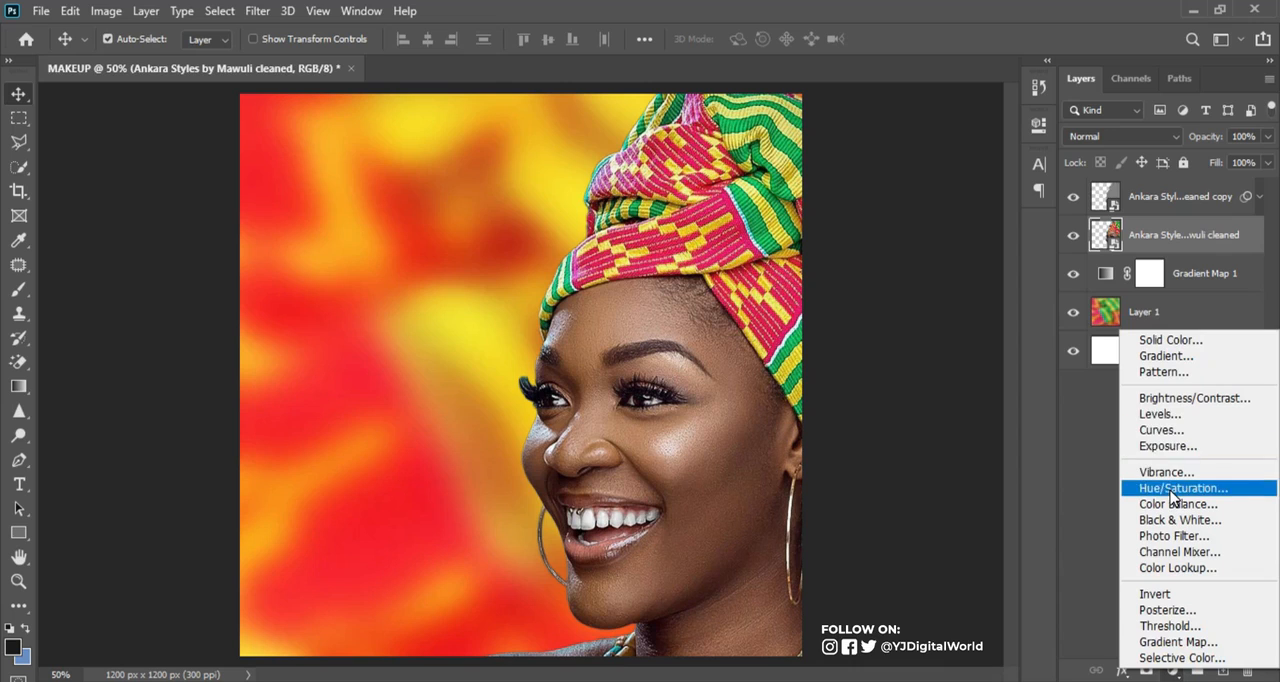
click(1160, 430)
drag(961, 249, 954, 245)
drag(851, 357, 846, 364)
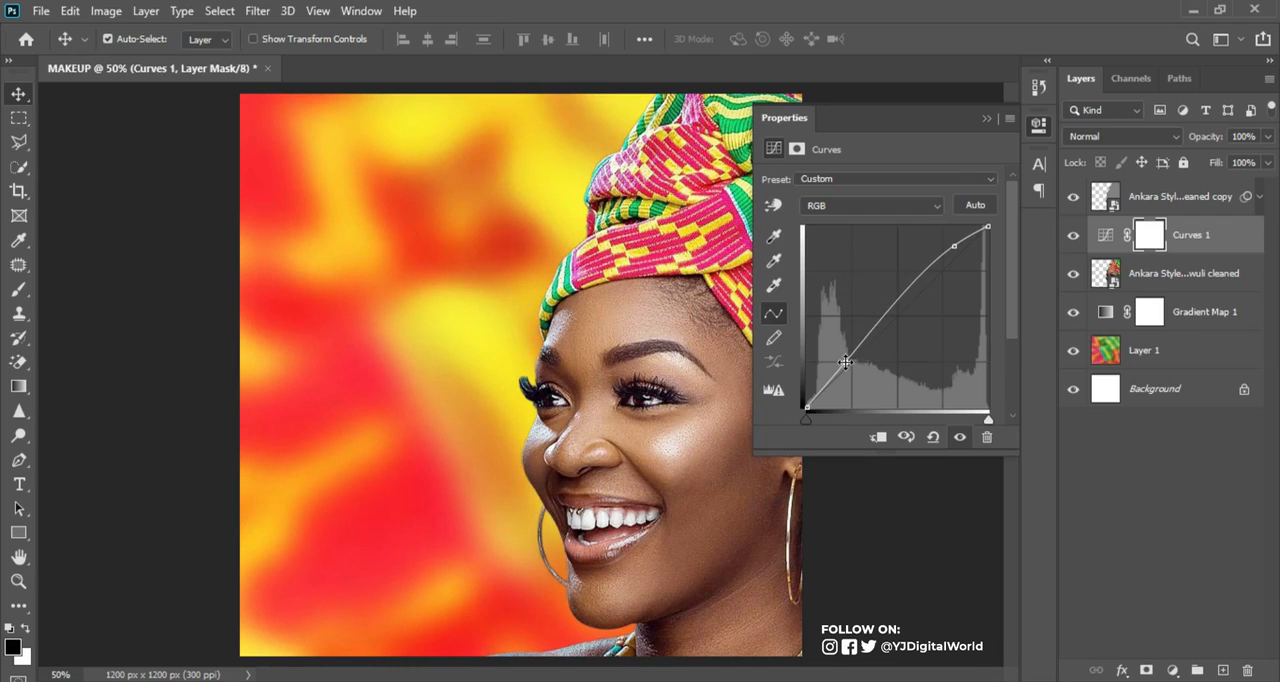
click(987, 120)
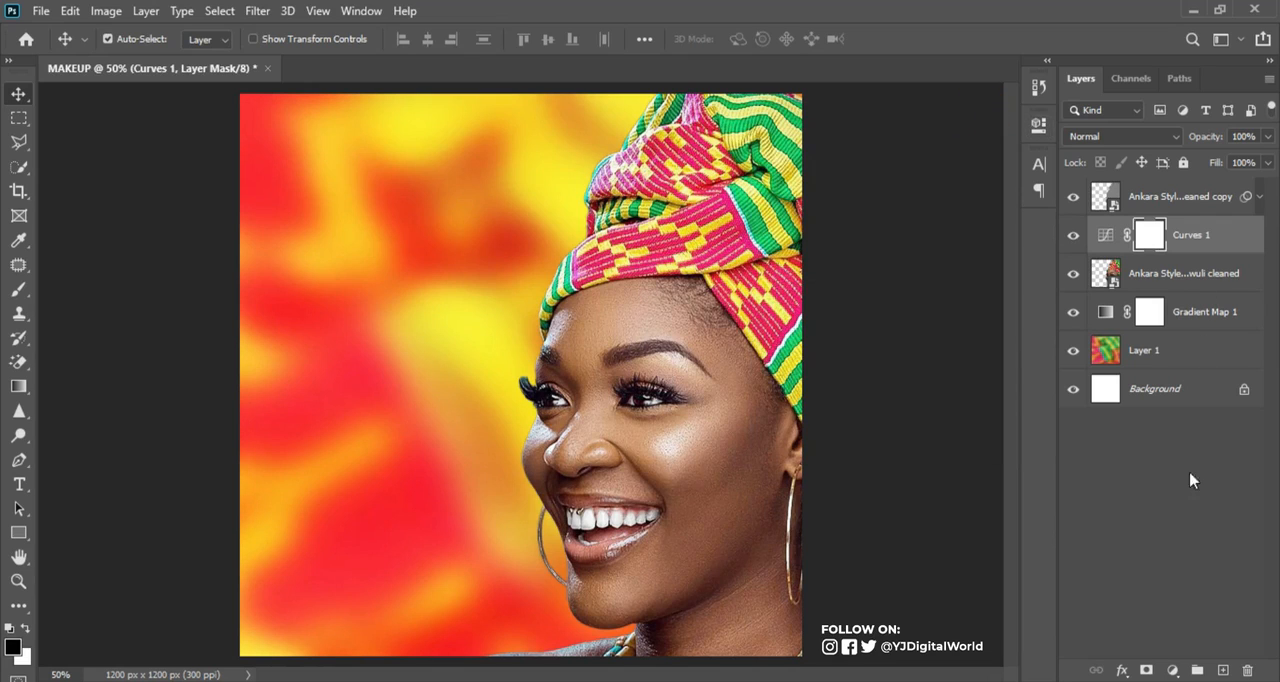
Add a Hue/Saturation adjustment layer and place it between the Curves layer and the original portrait layer
click(1173, 670)
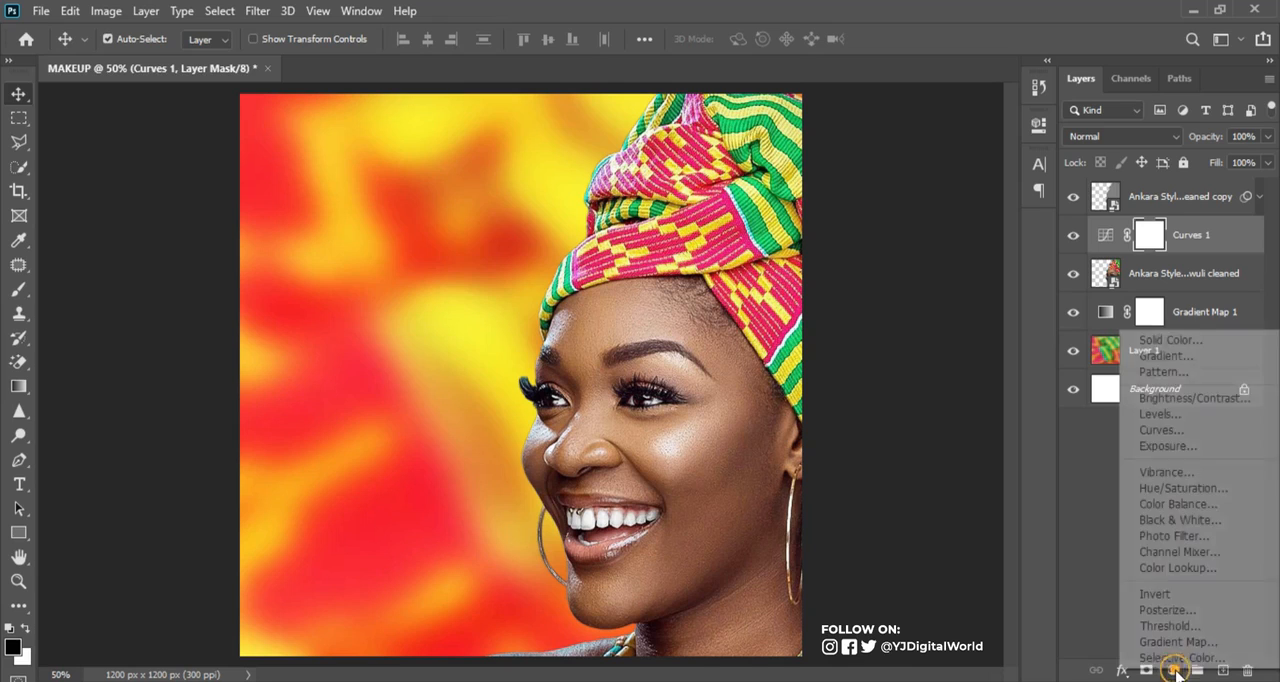
click(1181, 489)
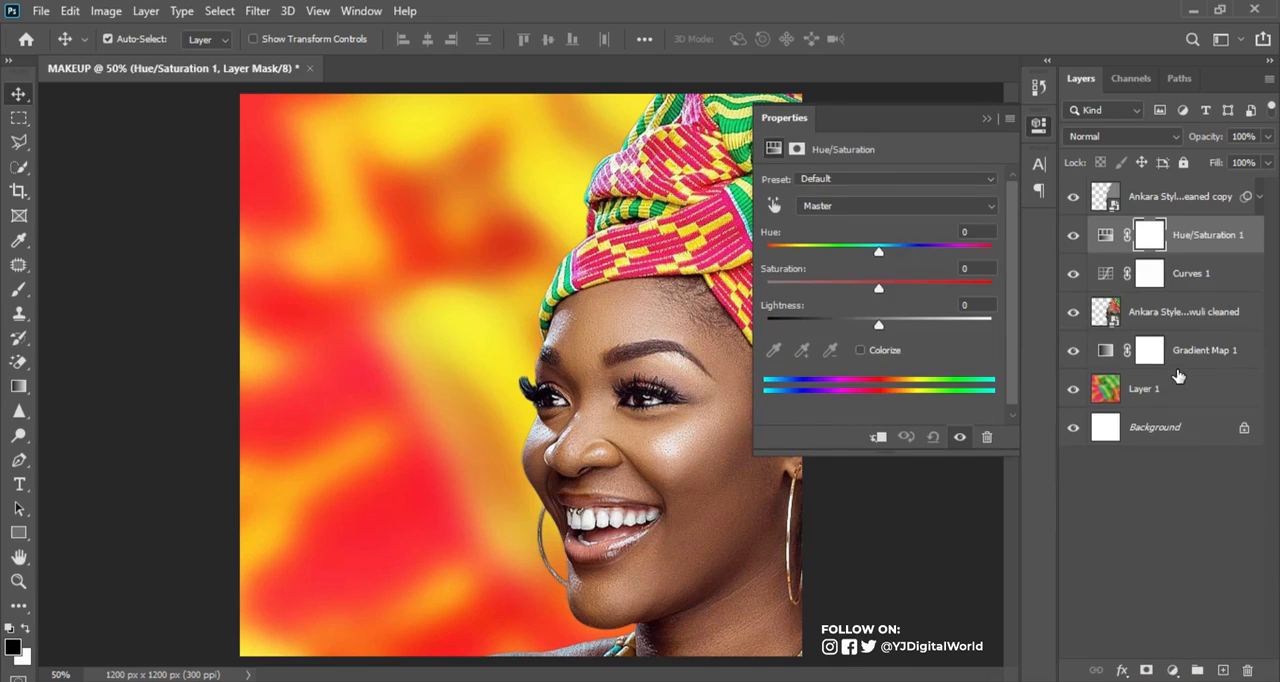
drag(1222, 240, 1212, 293)
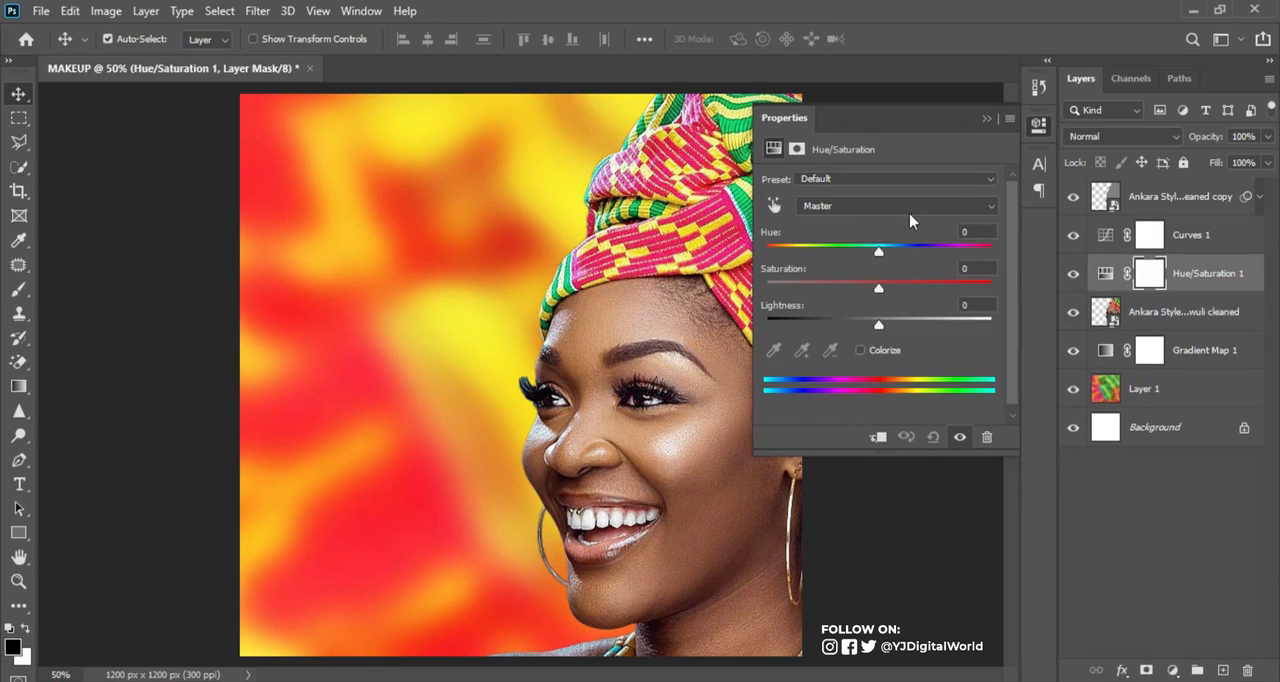
click(1108, 272)
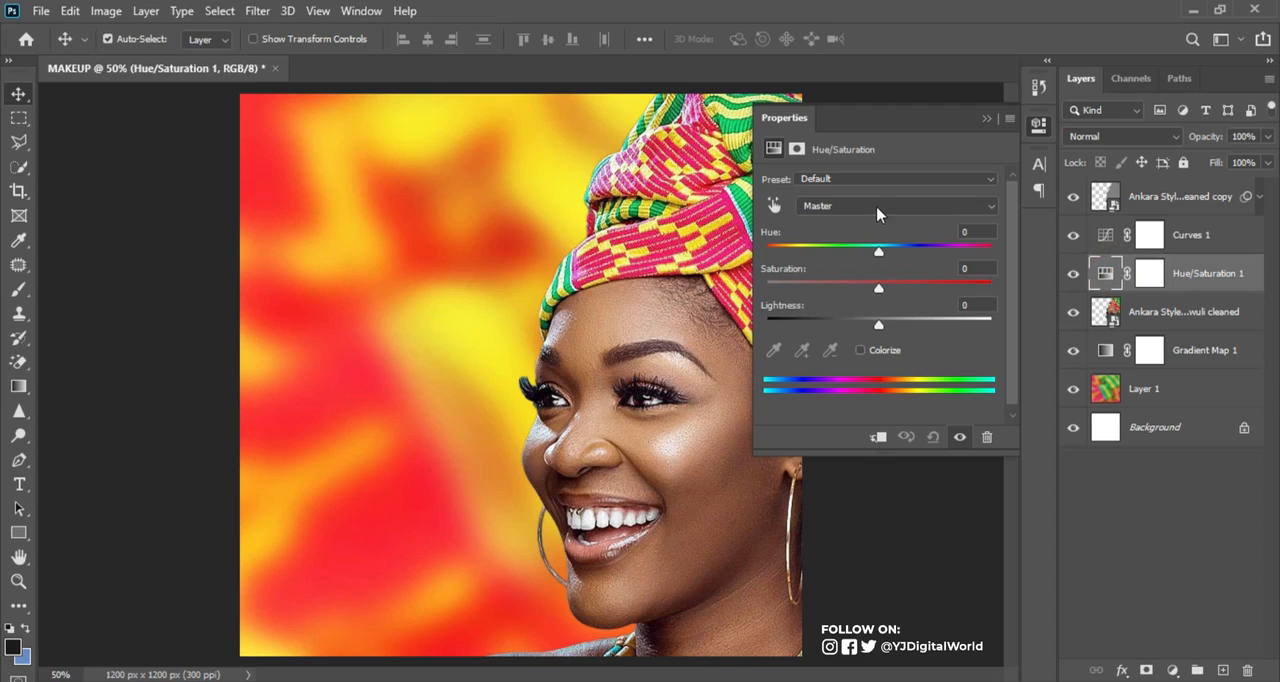
Set the saturation of the greens to +13 and slightly raise the saturation of the yellows in the Hue/Saturation adjustment
click(897, 208)
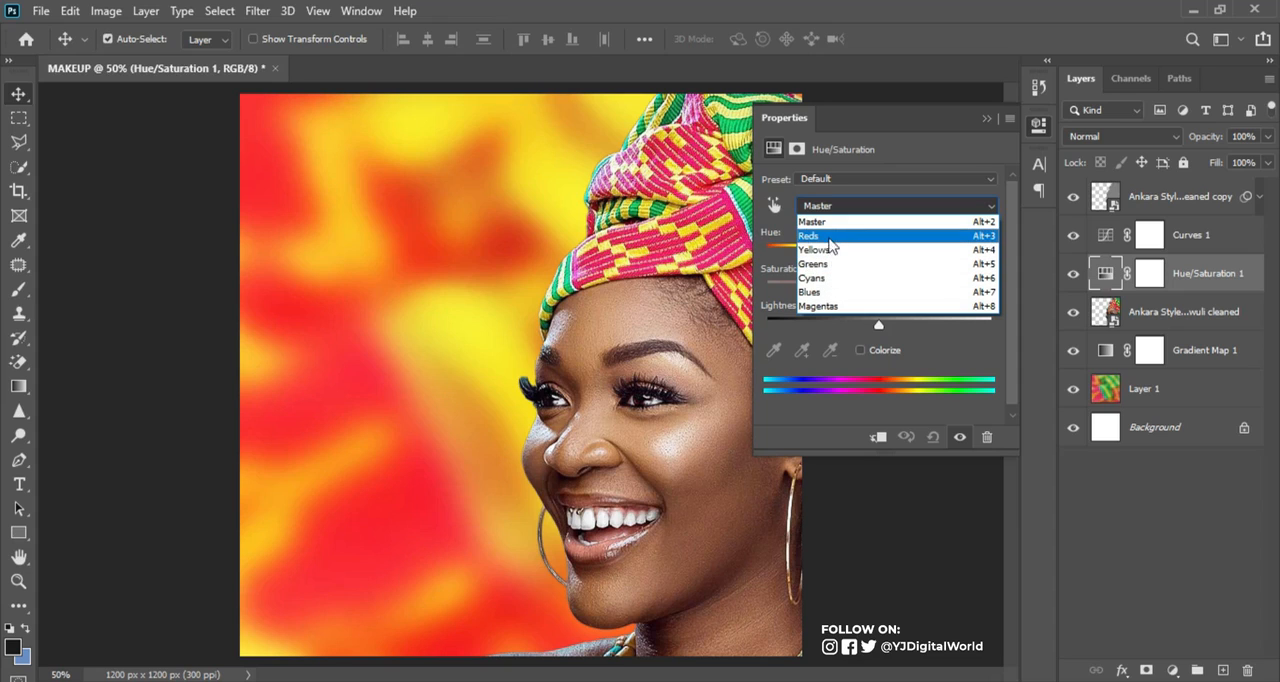
click(813, 263)
mouse_move(879, 289)
mouse_down()
mouse_move(975, 292)
mouse_move(826, 287)
mouse_move(895, 284)
mouse_up()
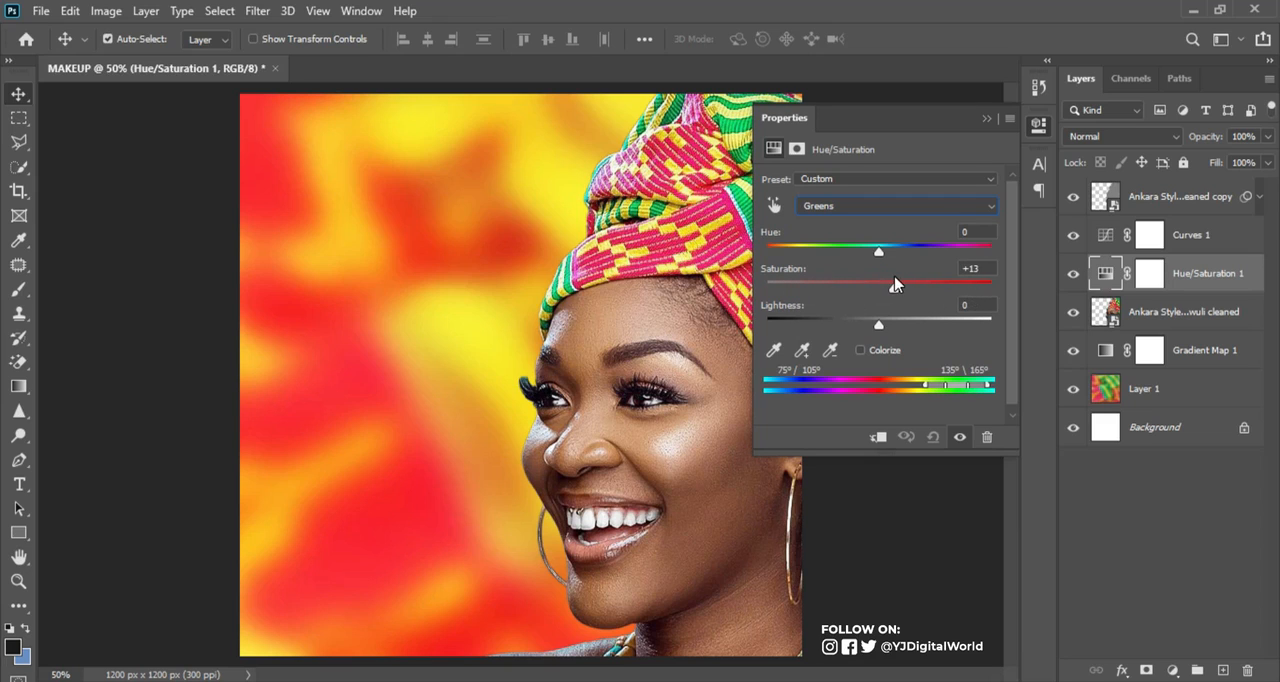
click(886, 207)
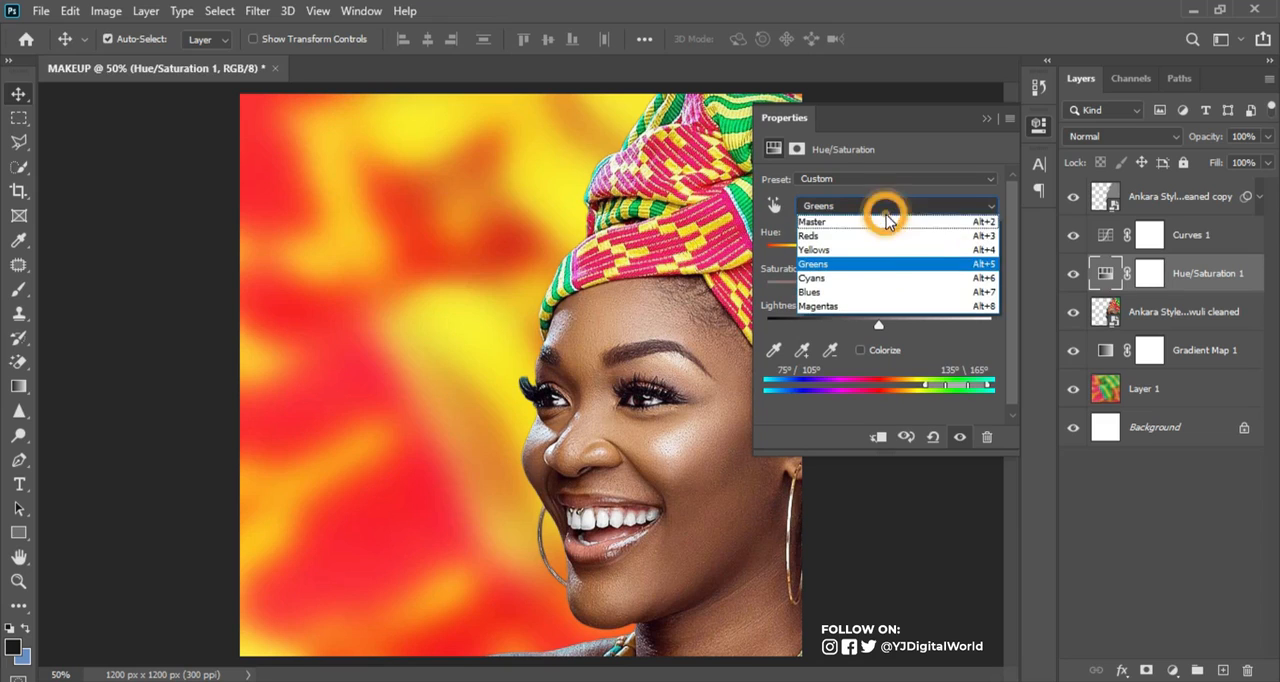
click(880, 250)
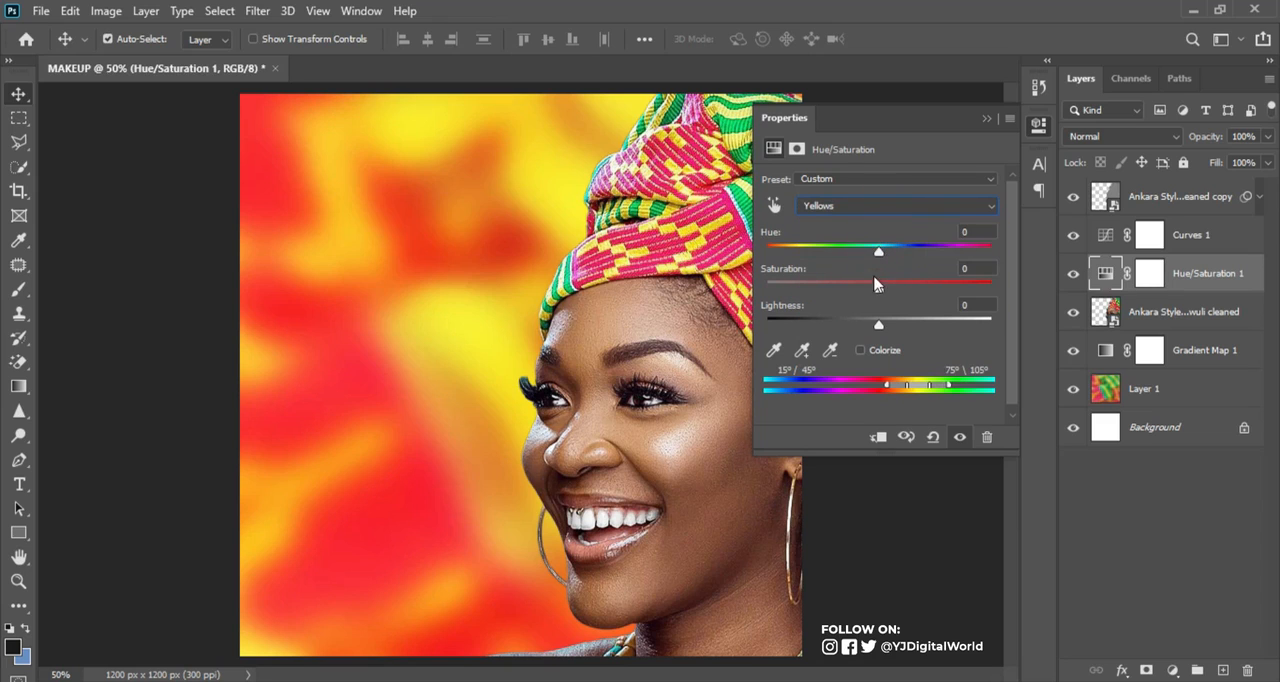
mouse_move(879, 290)
mouse_down()
mouse_move(975, 291)
mouse_move(889, 293)
mouse_up()
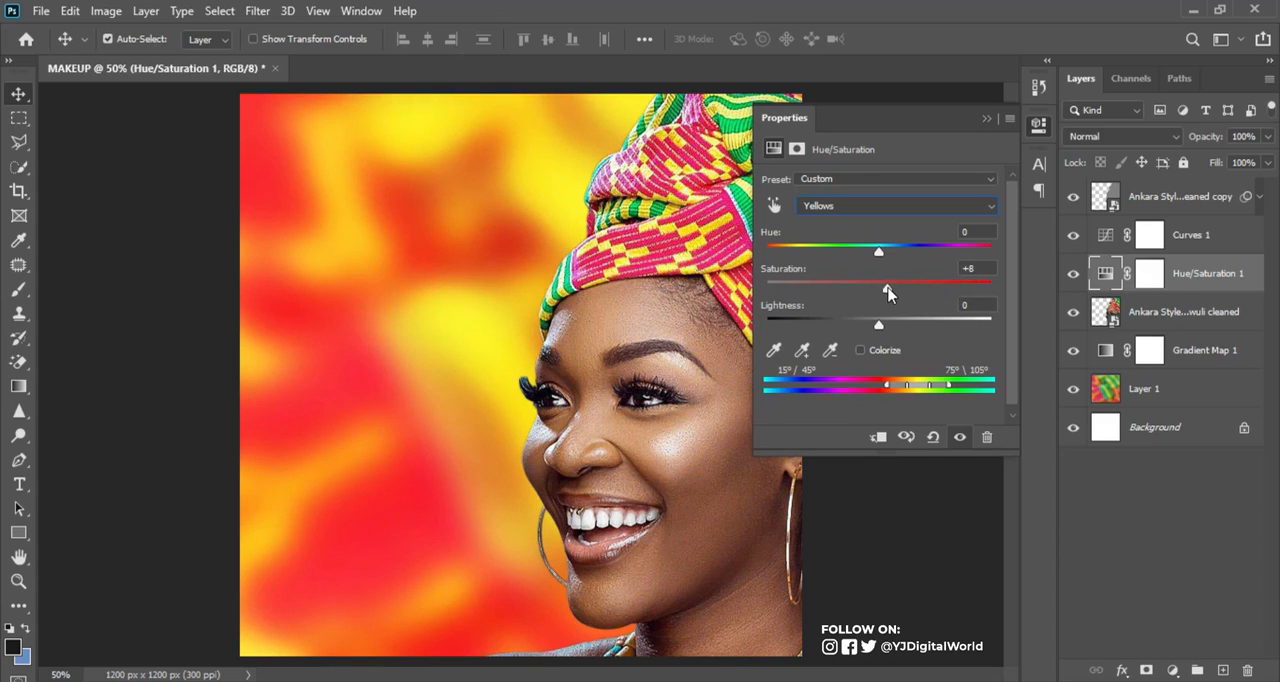
Set the saturation of the reds to +16 in the Hue/Saturation adjustment and collapse its properties
click(920, 210)
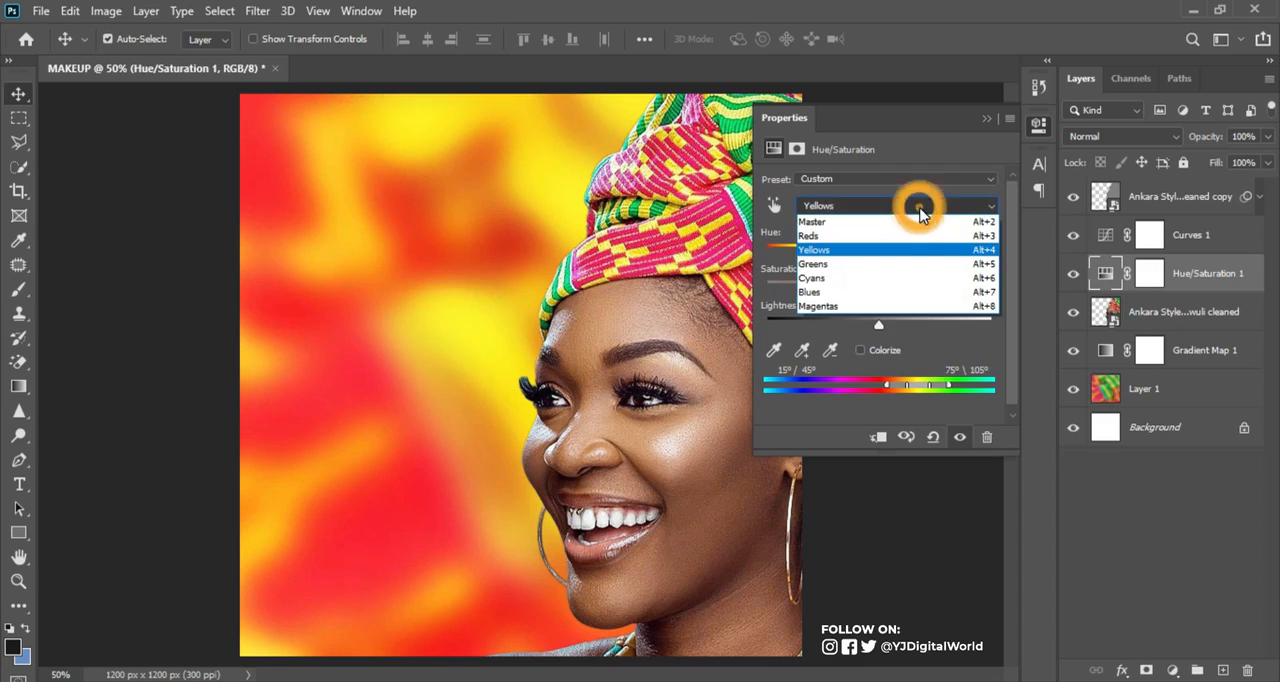
click(891, 246)
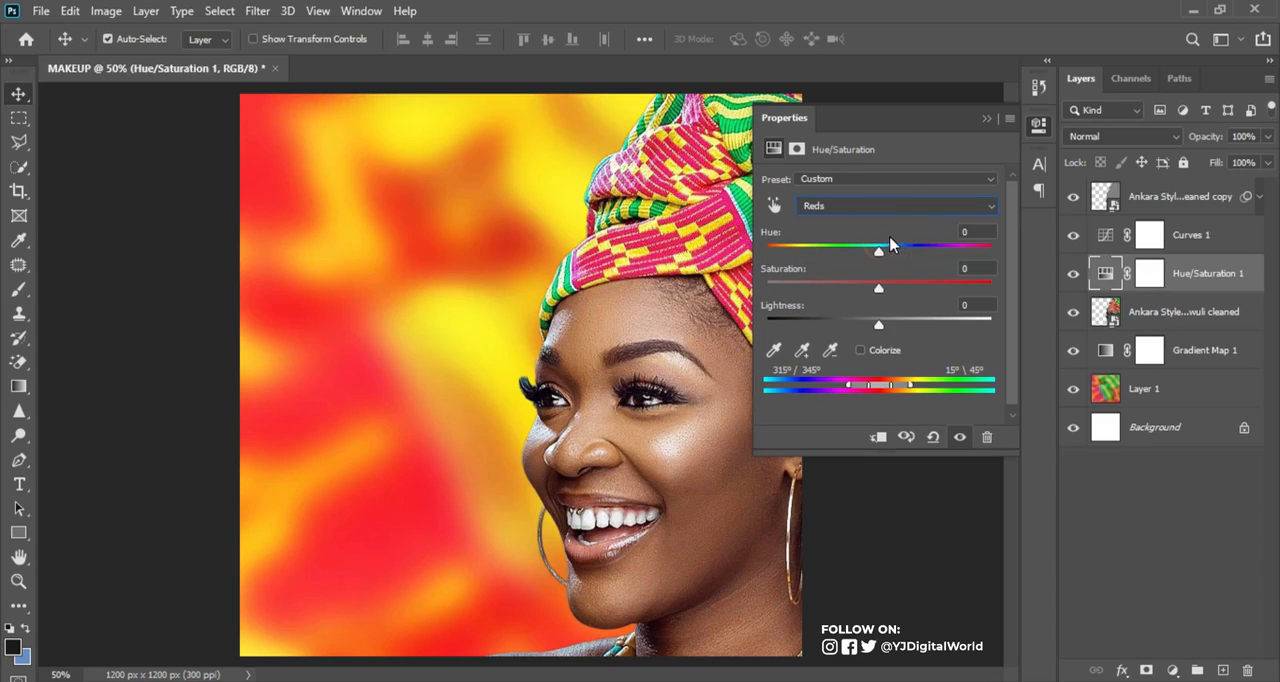
mouse_move(878, 290)
mouse_down()
mouse_move(940, 291)
mouse_move(895, 292)
mouse_up()
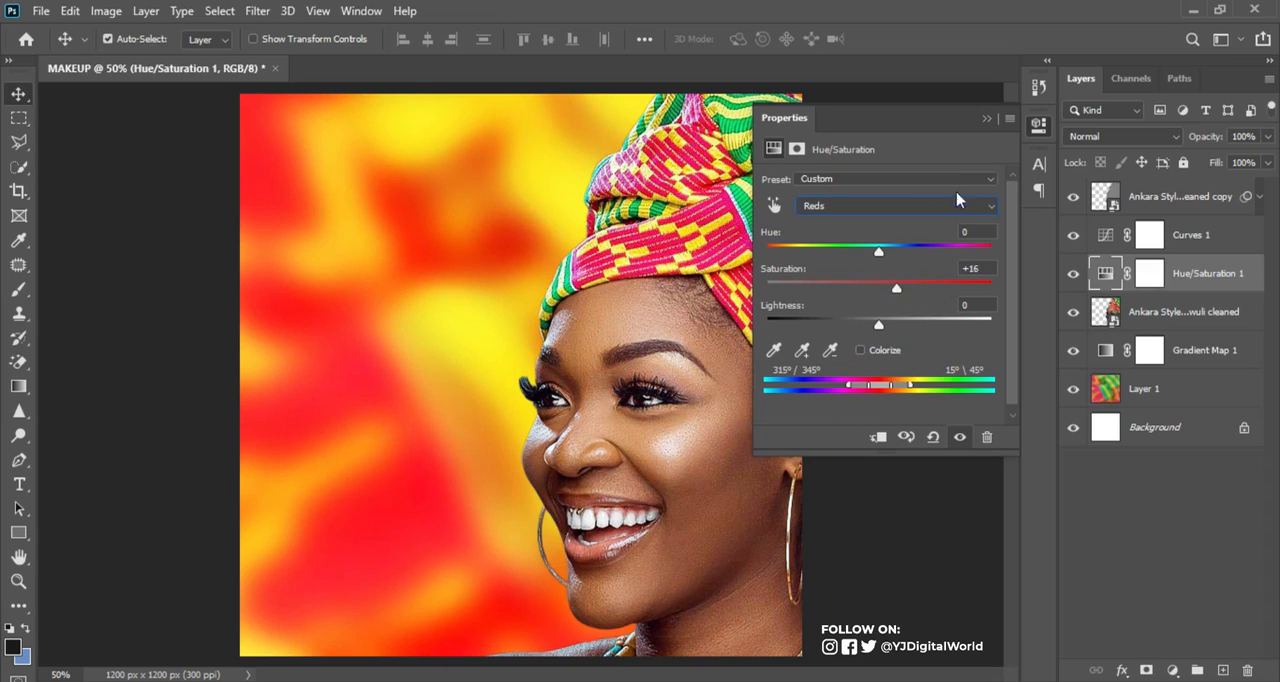
click(986, 118)
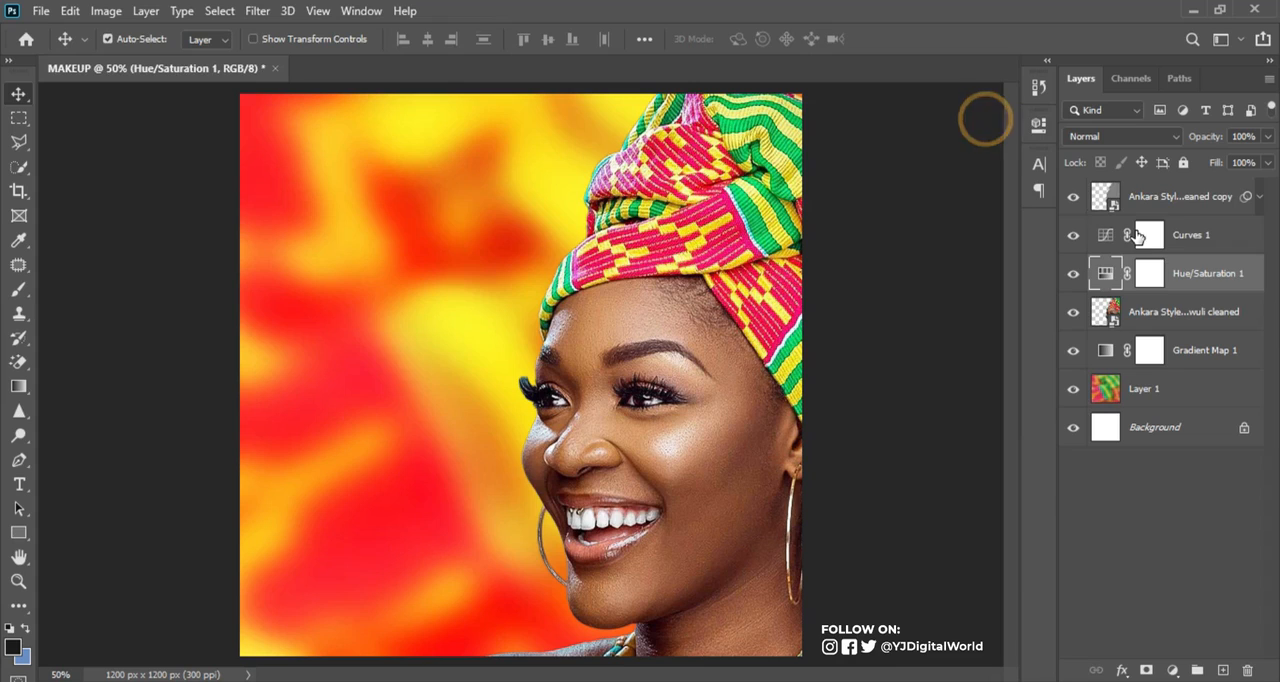
Group the two portrait layers with their Curves and Hue/Saturation adjustments and name the group MODEL
click(1192, 204)
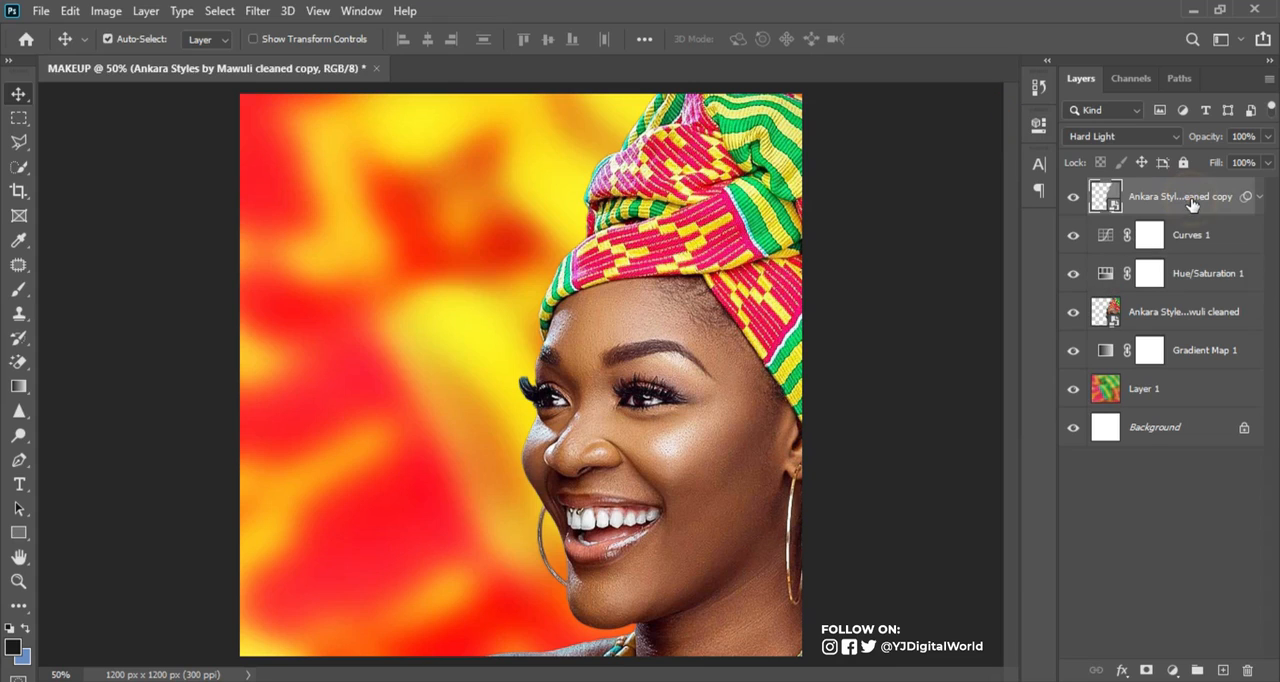
shift+click(1202, 316)
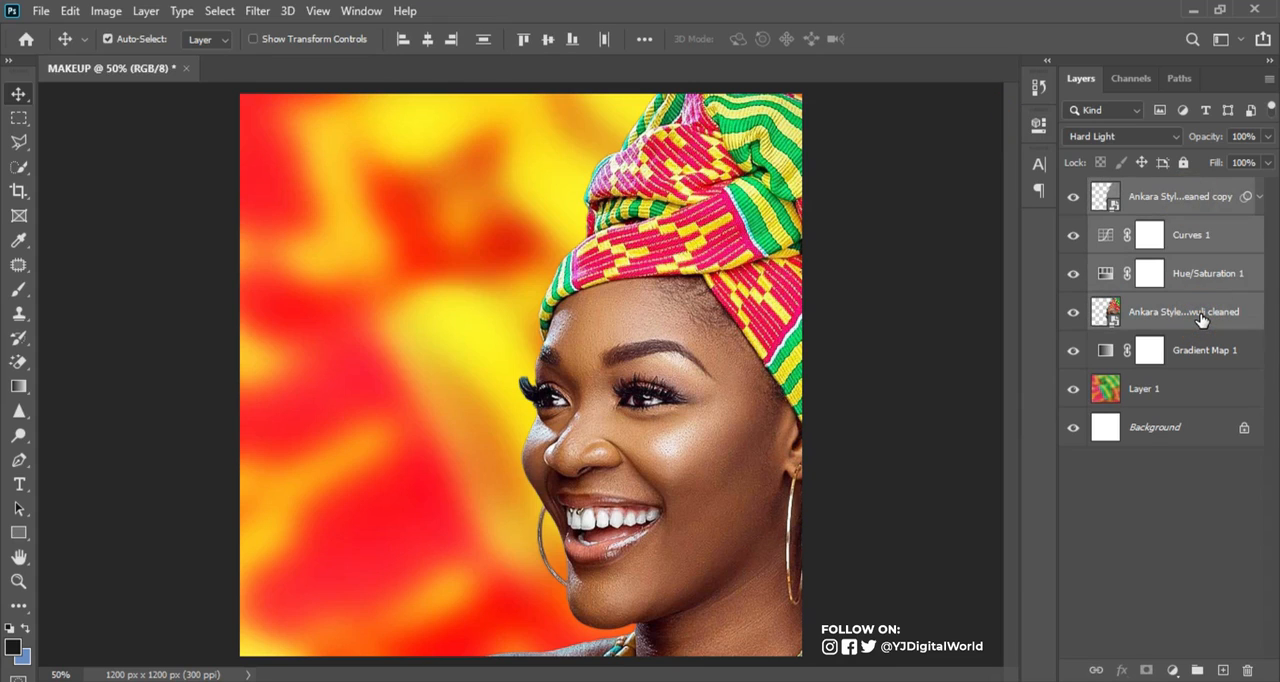
key(ctrl+g)
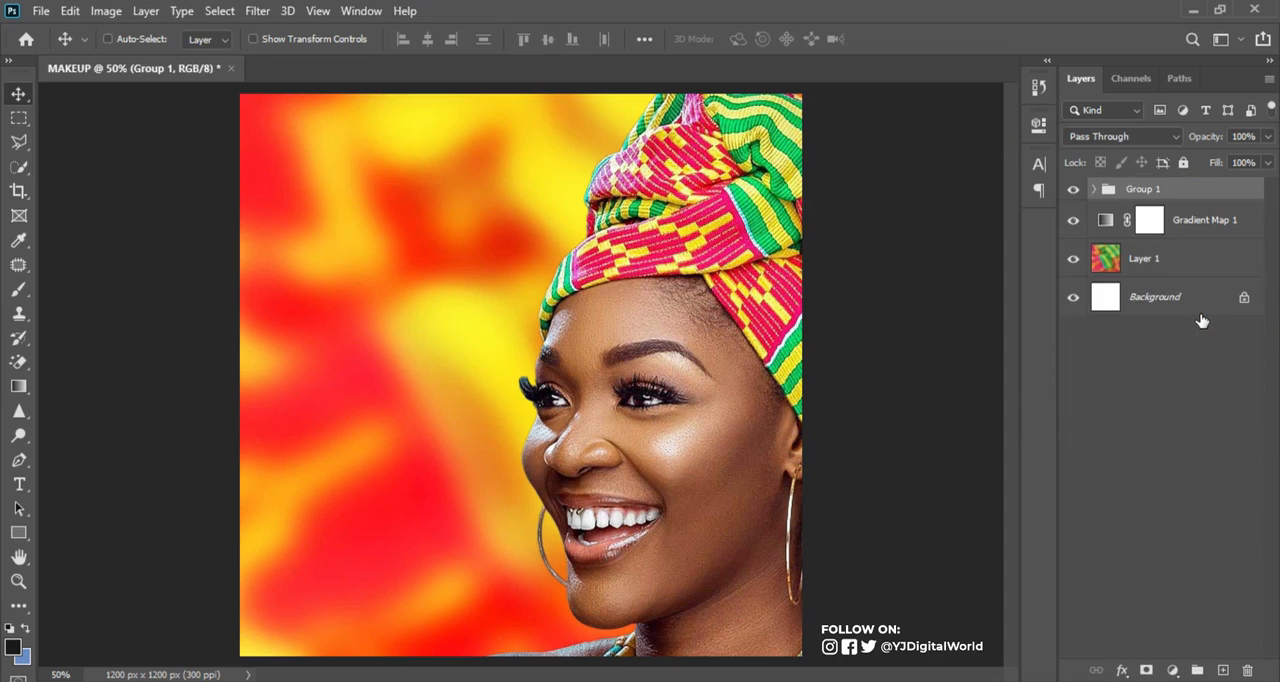
click(1144, 189)
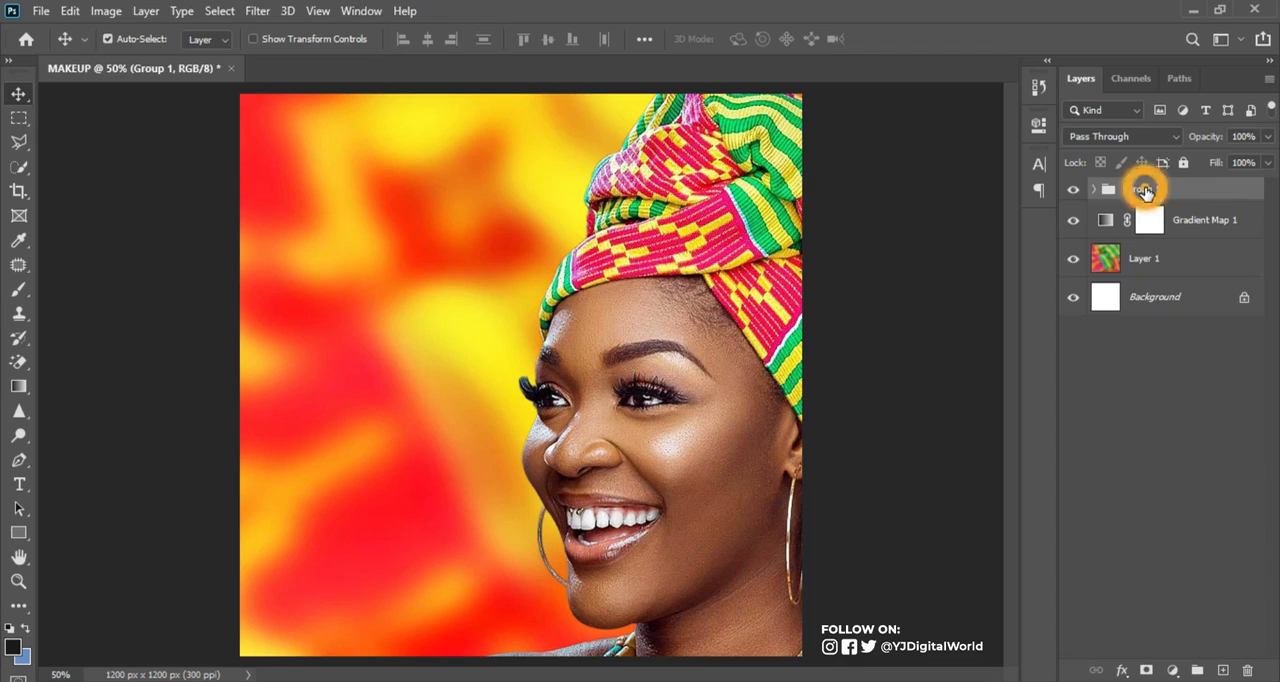
double_click(1143, 189)
text(MODEL)
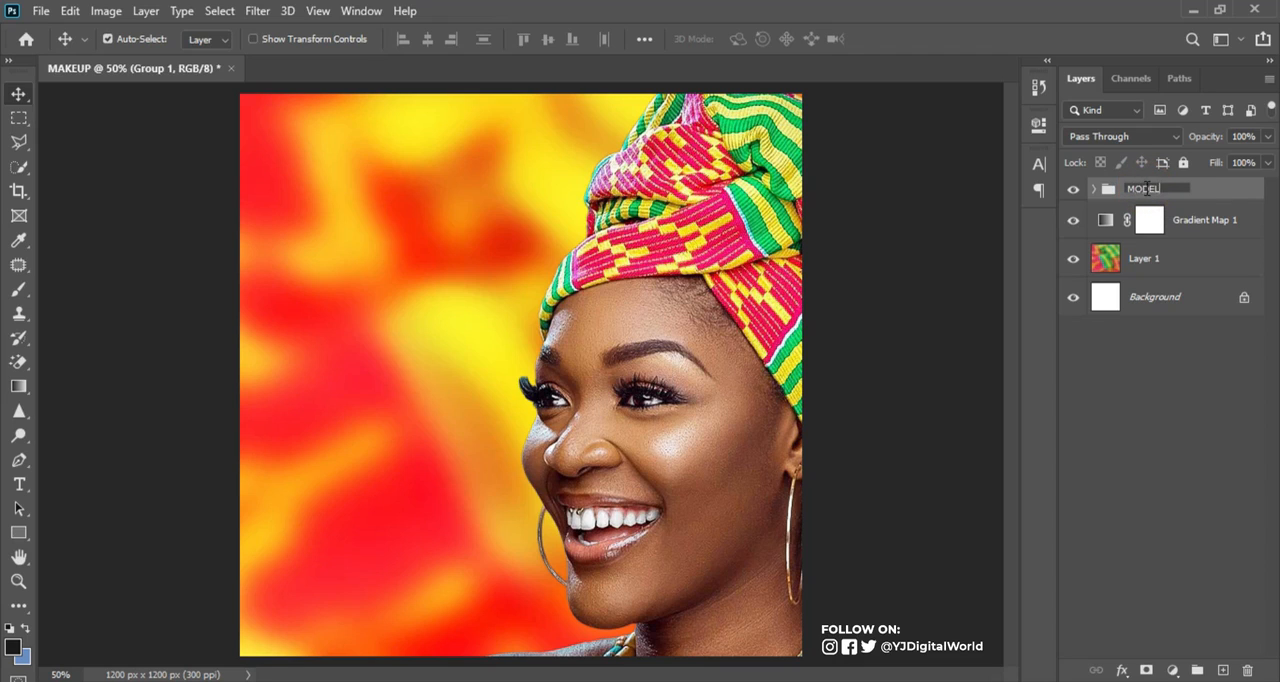
key(Return)
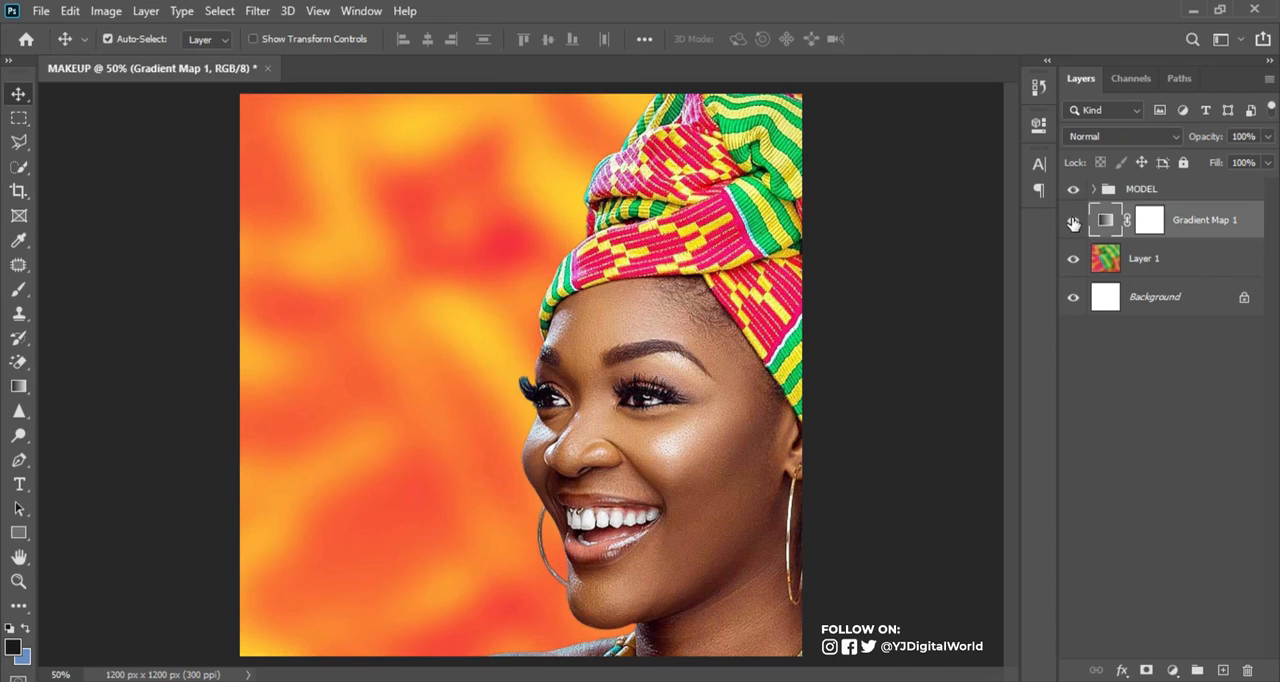
Hide the Gradient Map layer and add a Gradient Fill layer directly above it
click(1073, 220)
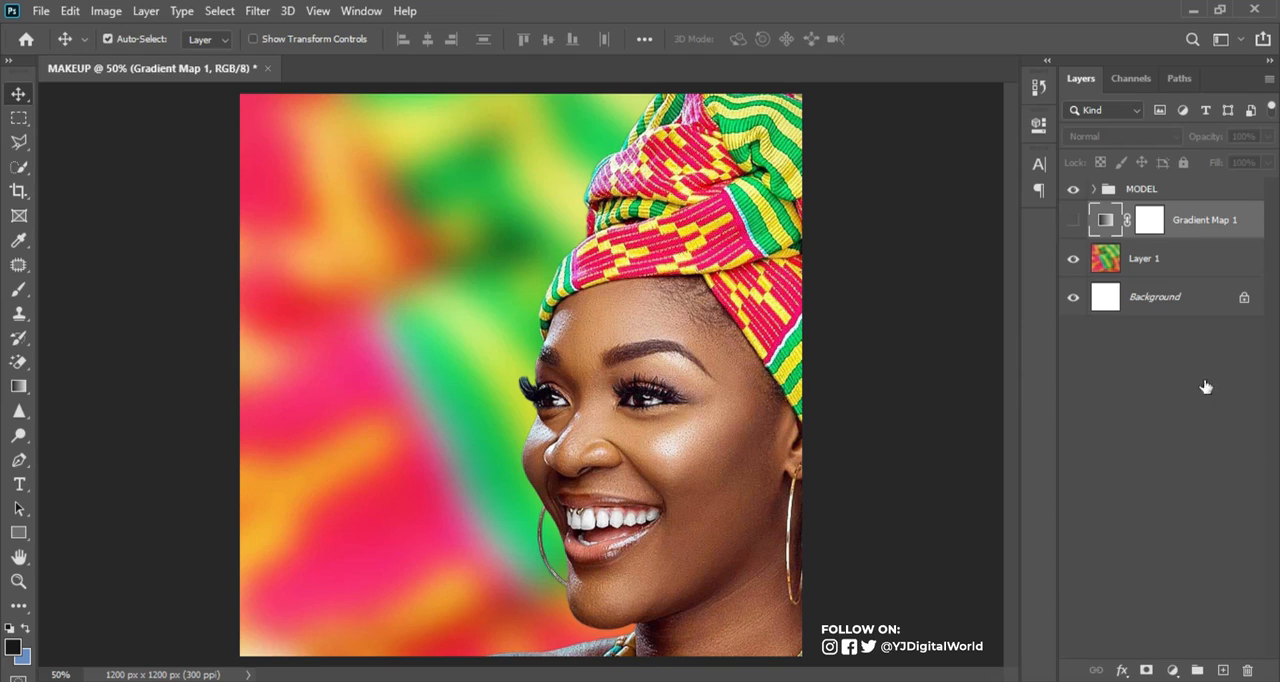
click(1172, 670)
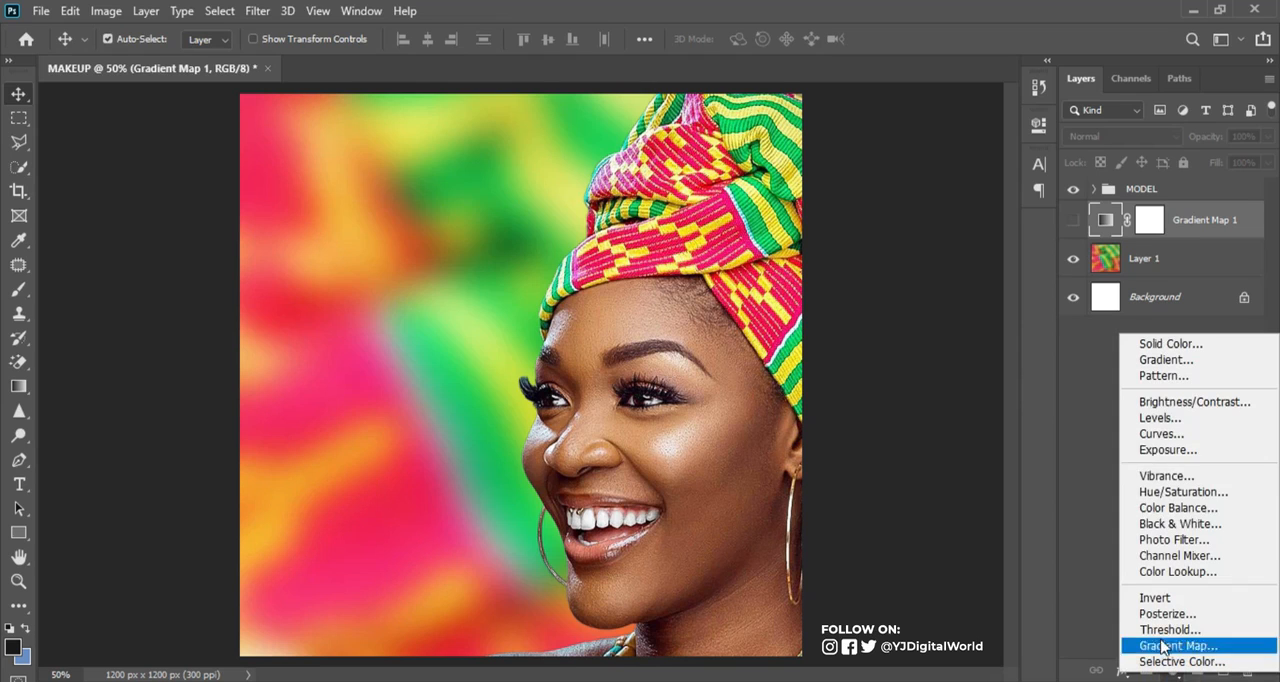
click(1145, 359)
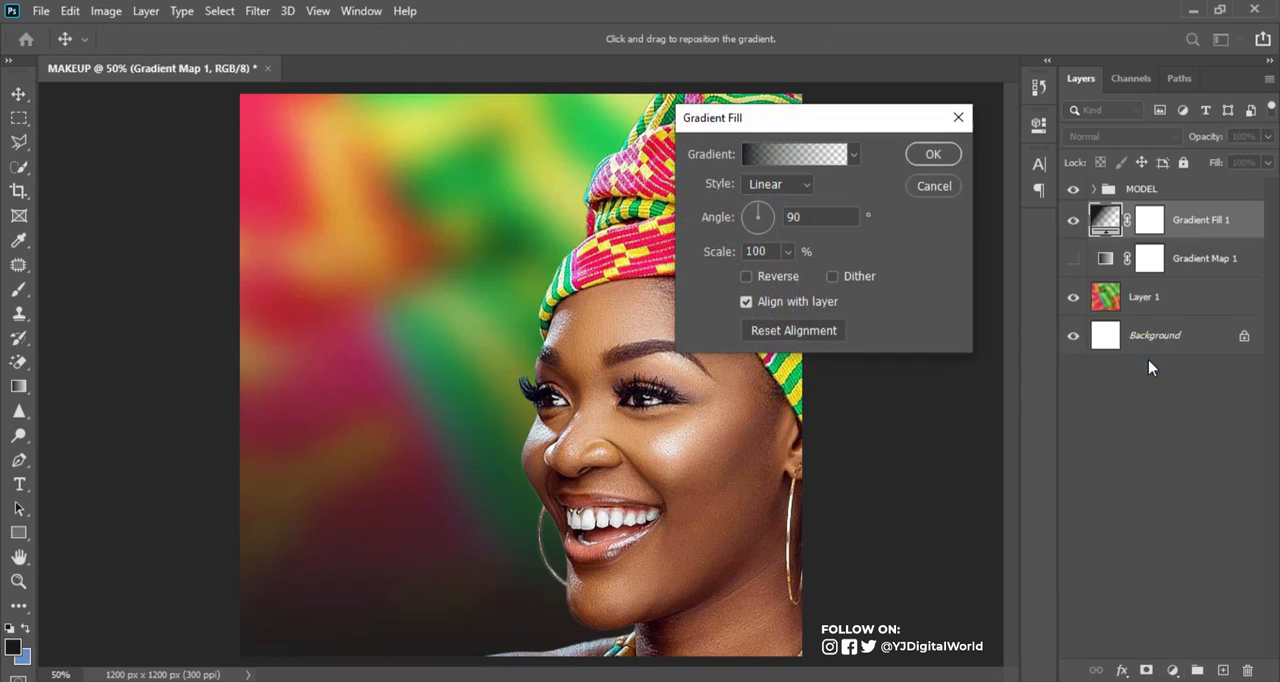
Apply the red-to-yellow preset to the linear 90° gradient fill and set the fill layer's blend mode to Soft Light
click(833, 155)
drag(1150, 212, 1160, 290)
click(1076, 281)
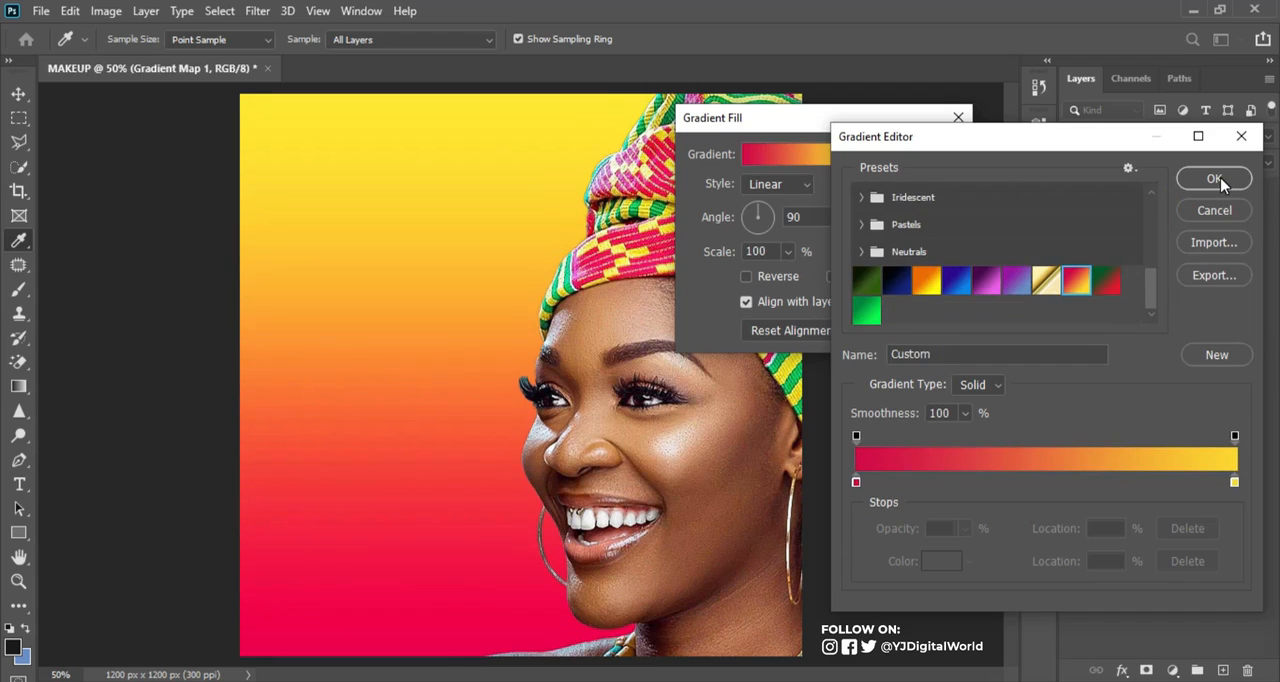
click(1214, 179)
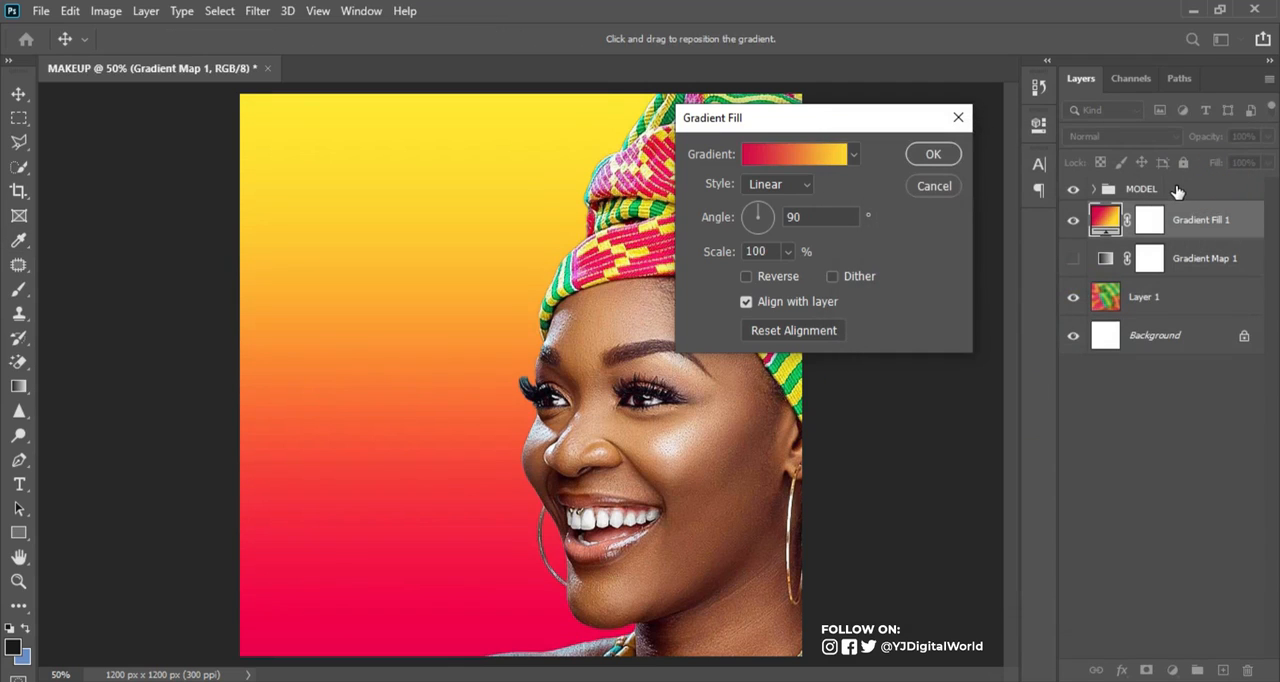
click(933, 158)
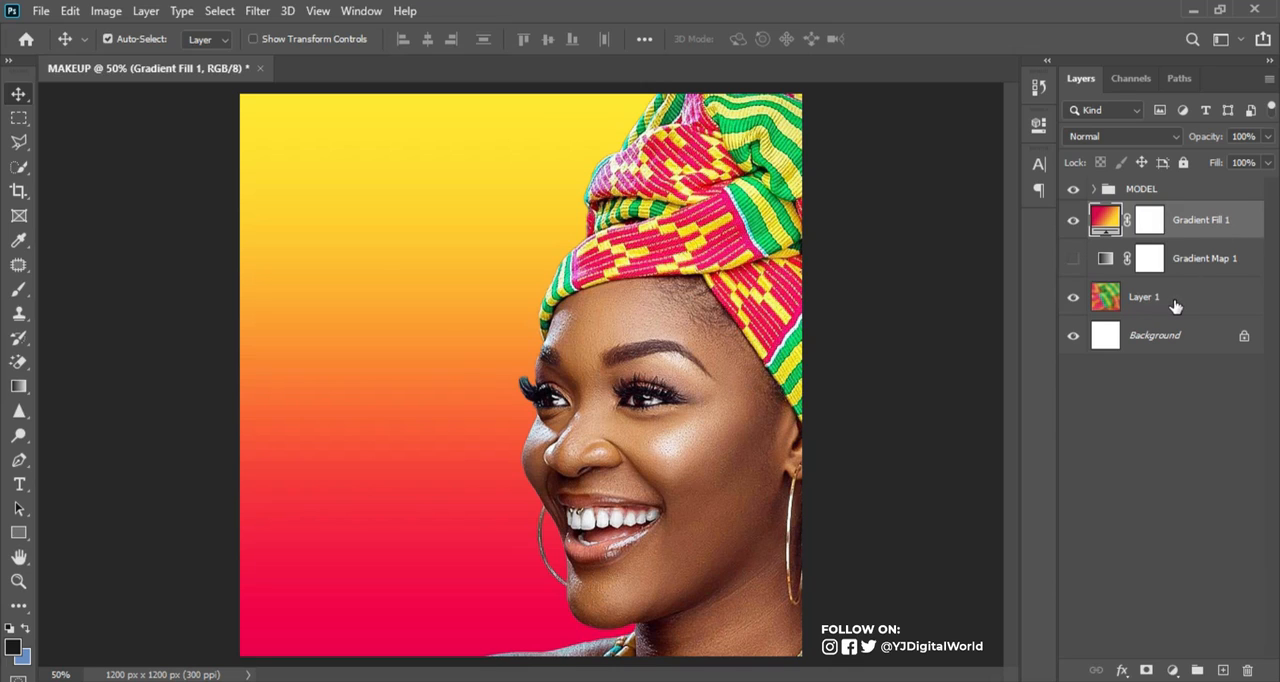
click(1157, 136)
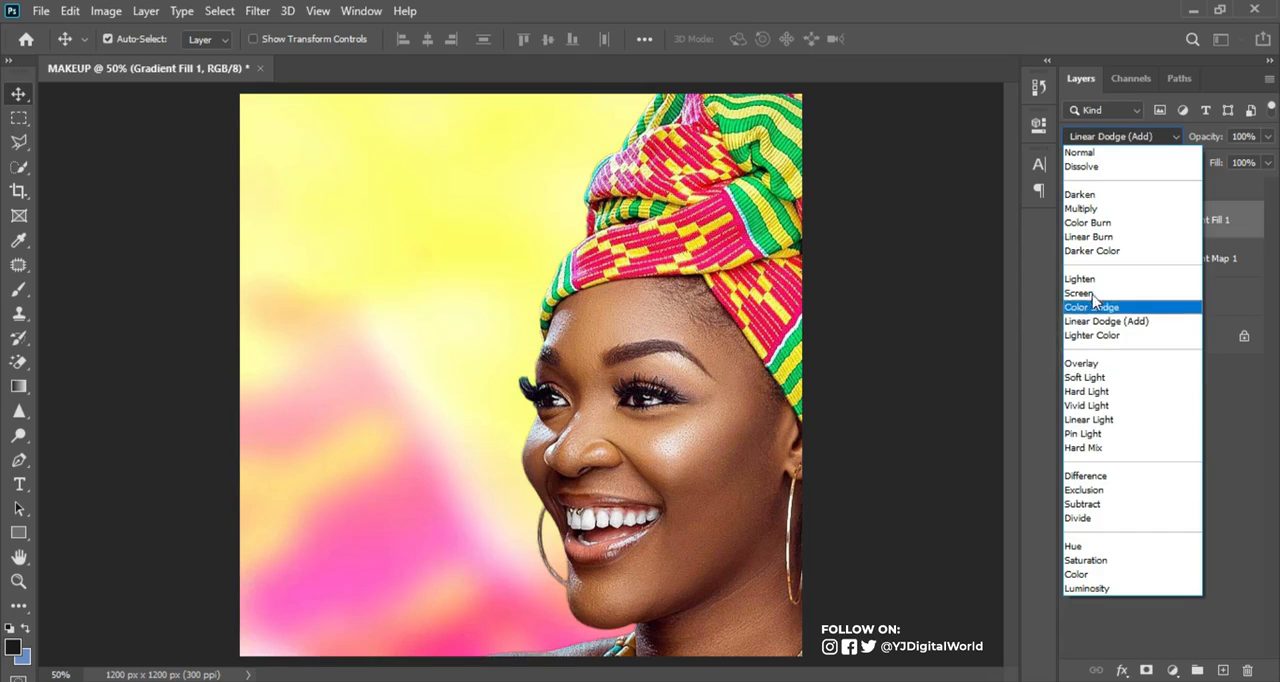
click(1087, 378)
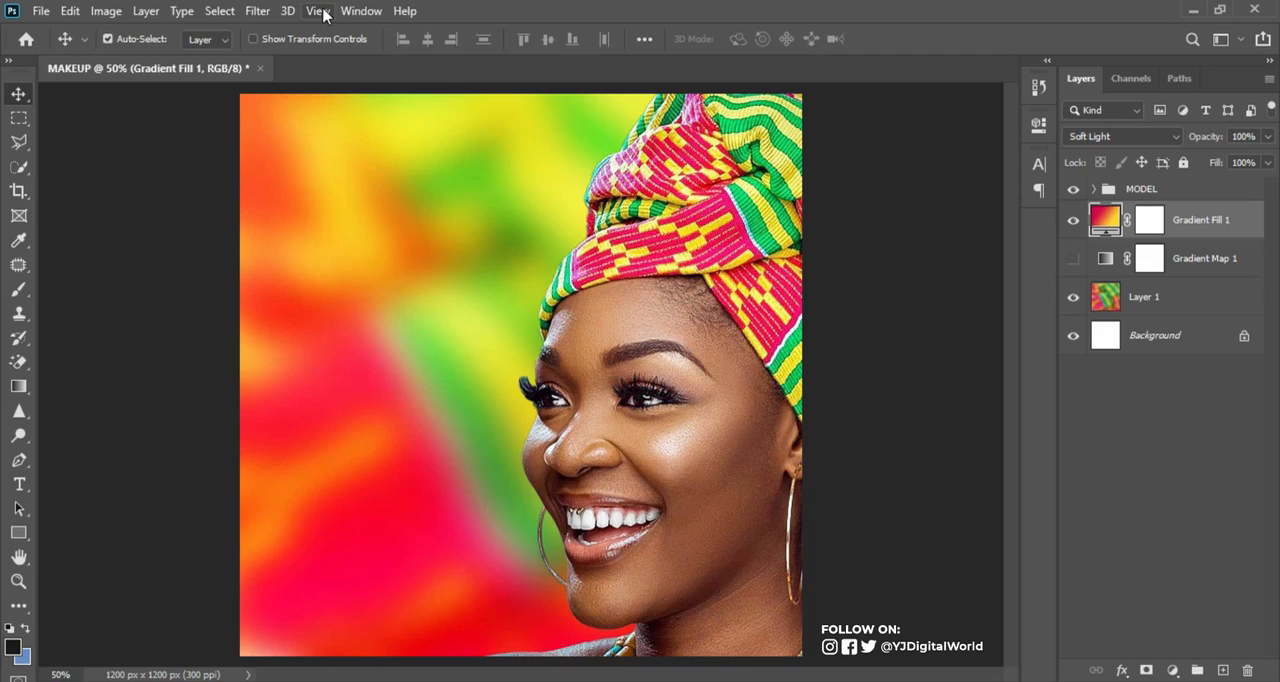
Create a guide layout with 60 px margins on all four sides of the canvas
click(318, 11)
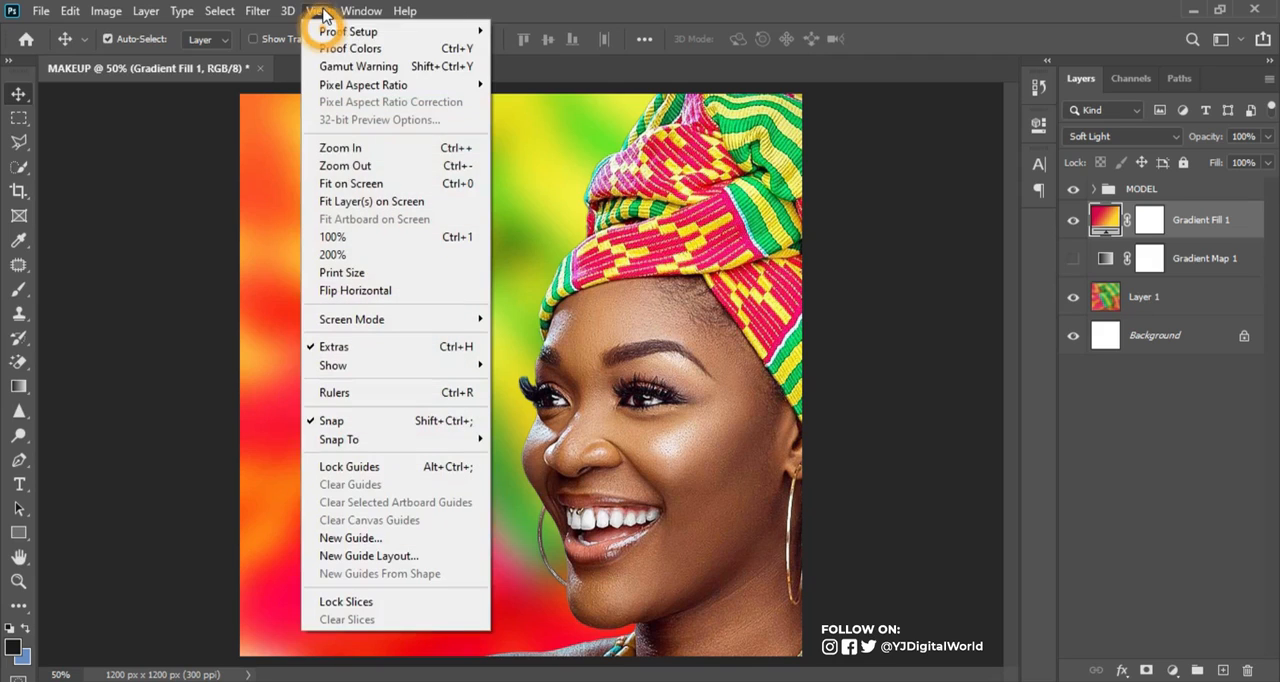
click(376, 558)
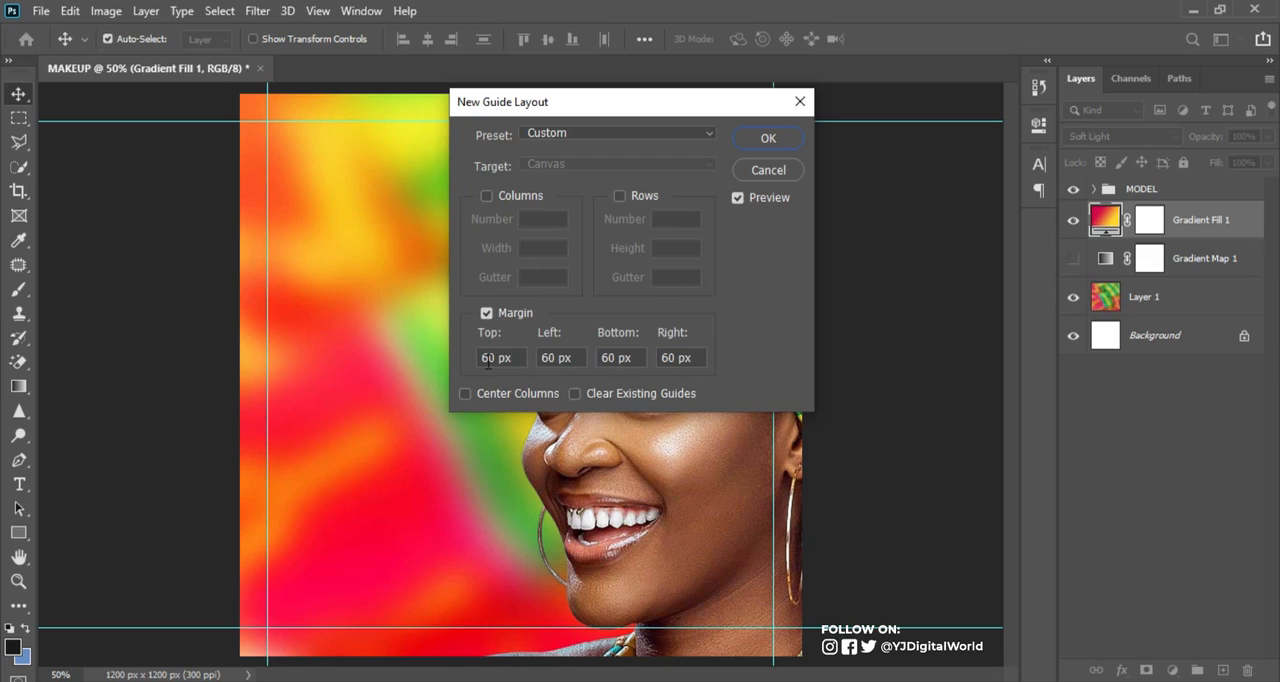
click(777, 139)
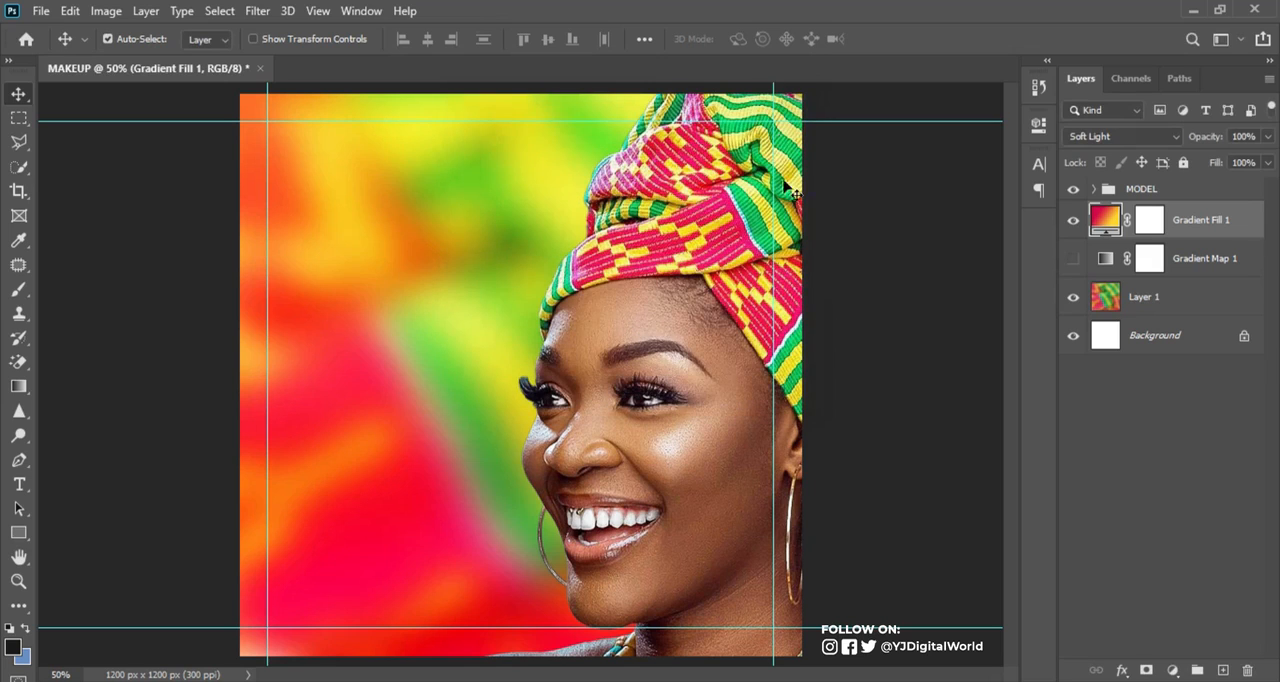
Copy the business name and "Makeup & Training." lines from the Notepad note and paste them as new text beside the face in Photoshop
click(900, 681)
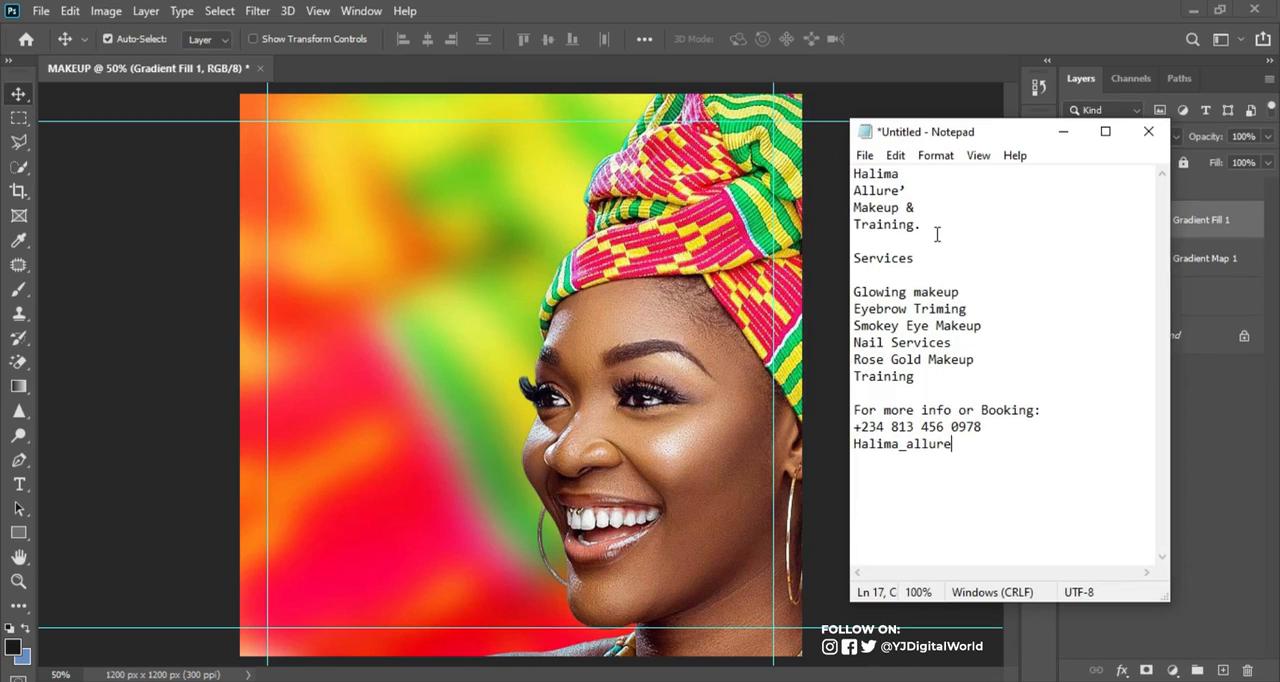
drag(926, 226, 852, 174)
key(ctrl+c)
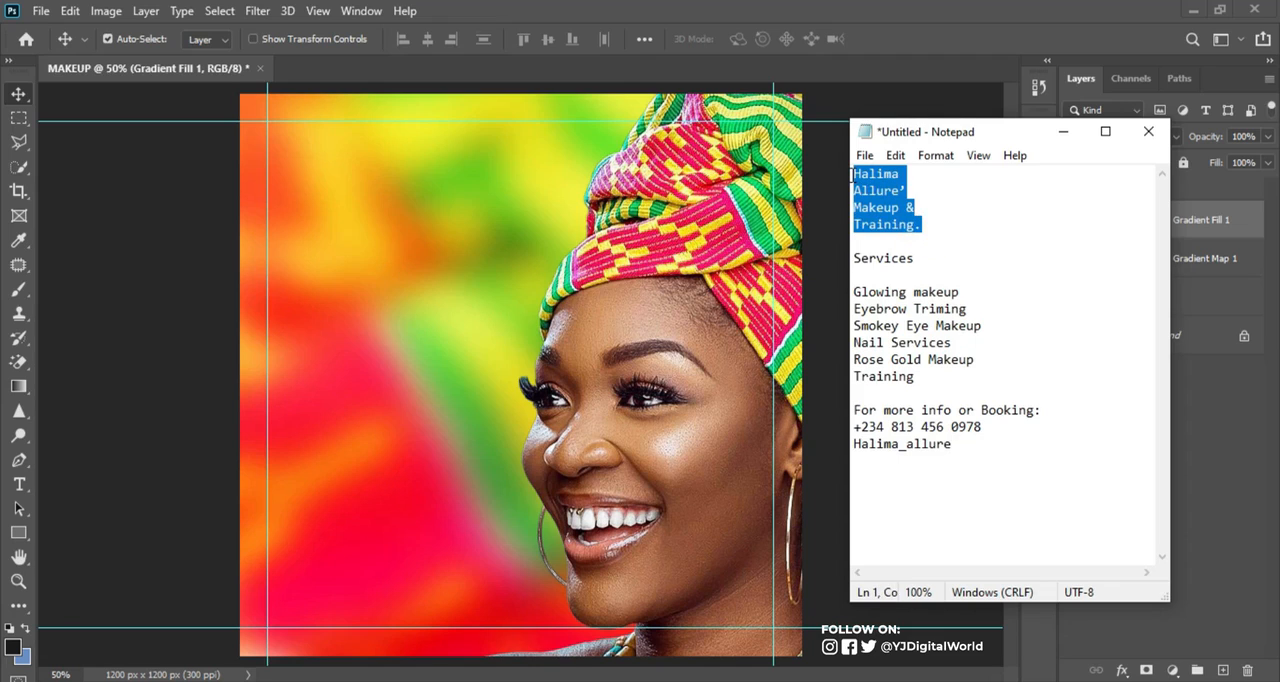
click(847, 12)
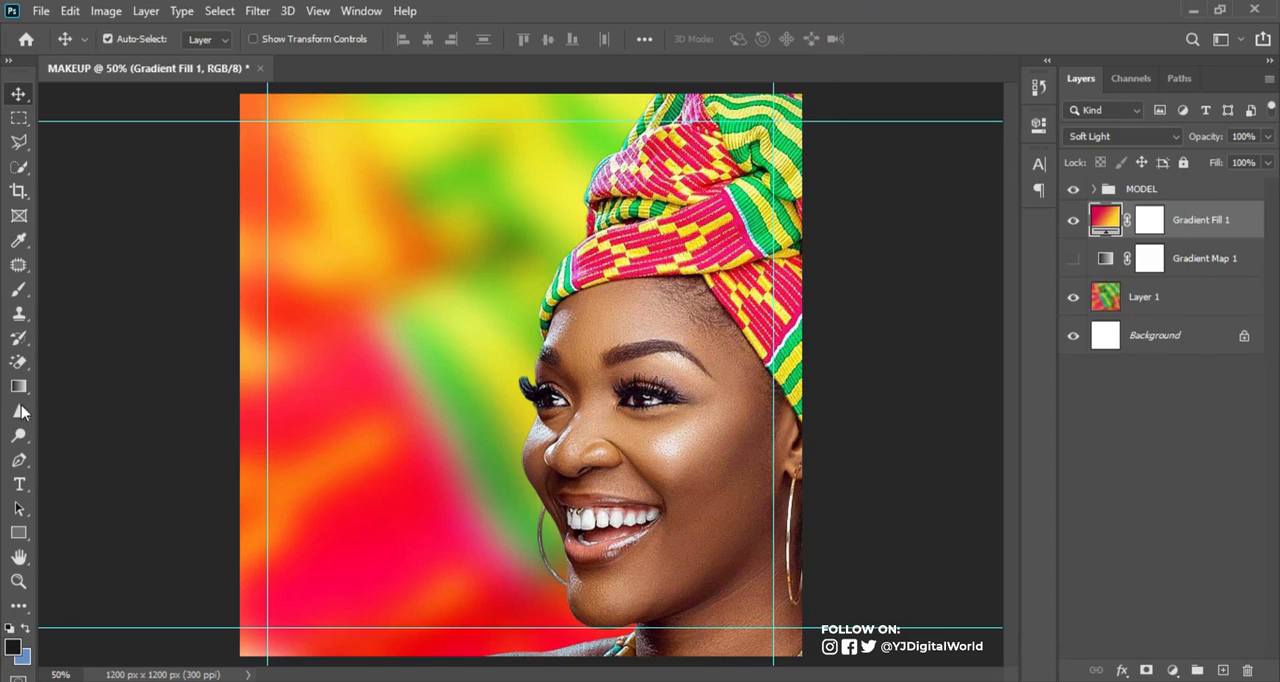
click(36, 483)
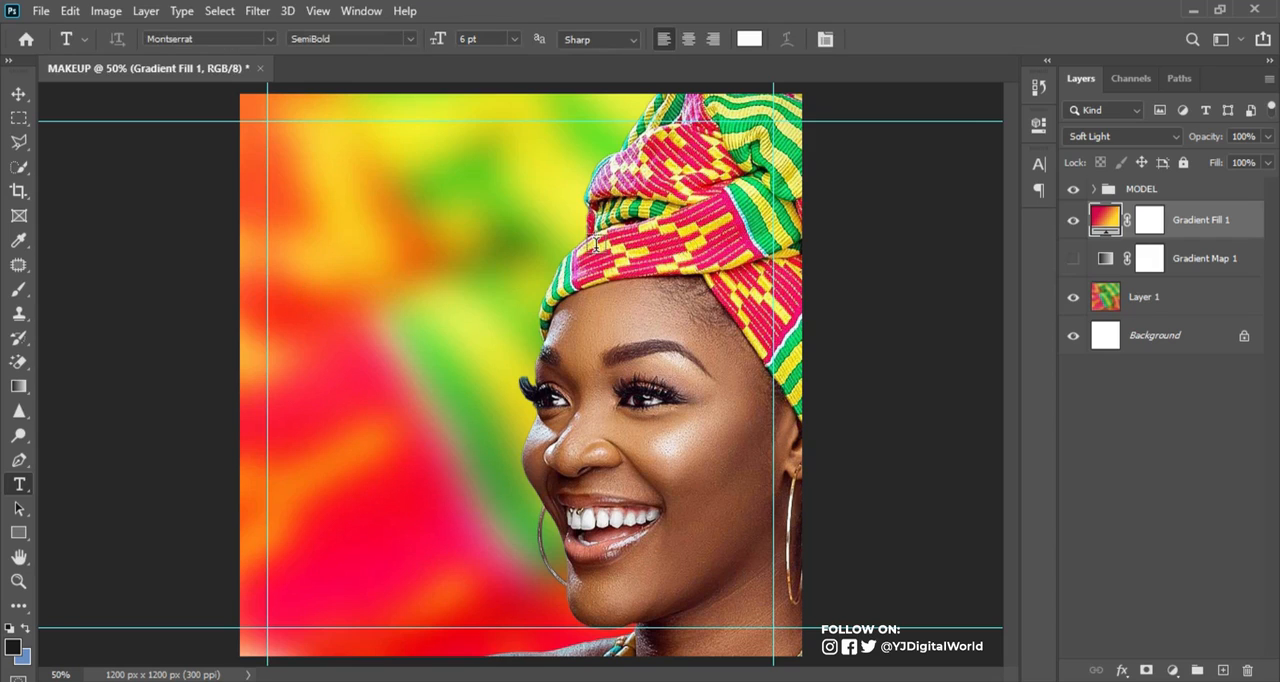
click(289, 308)
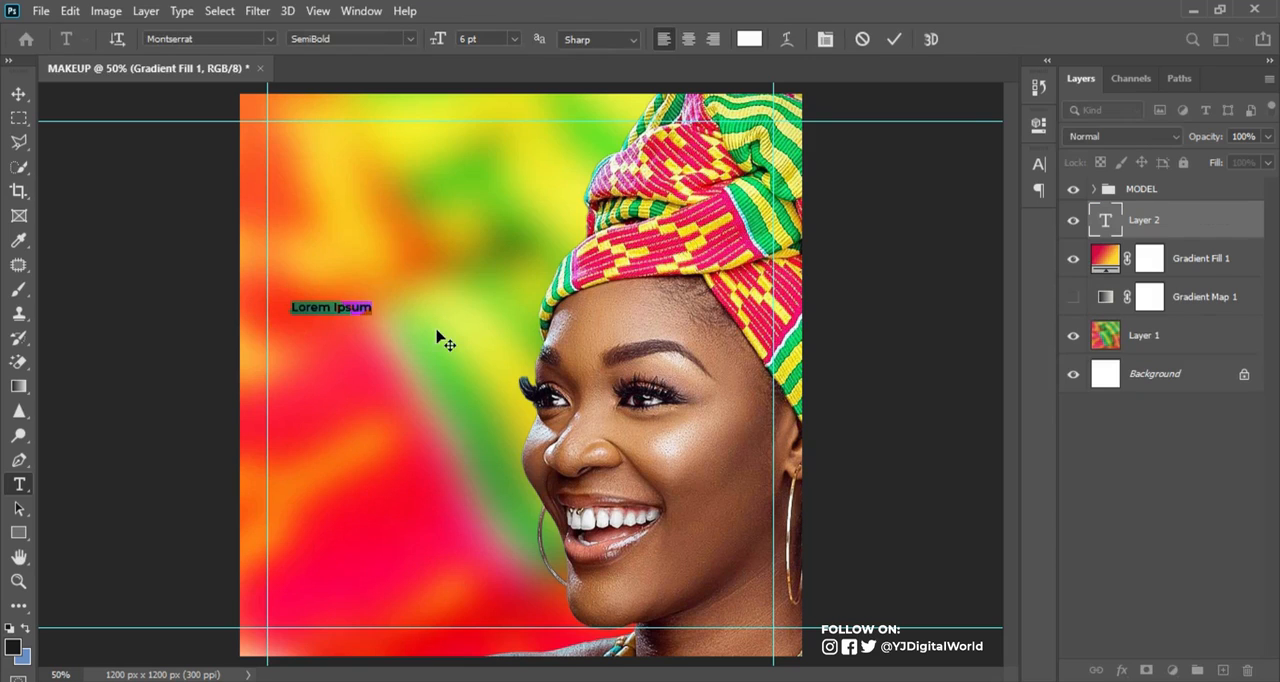
key(ctrl+v)
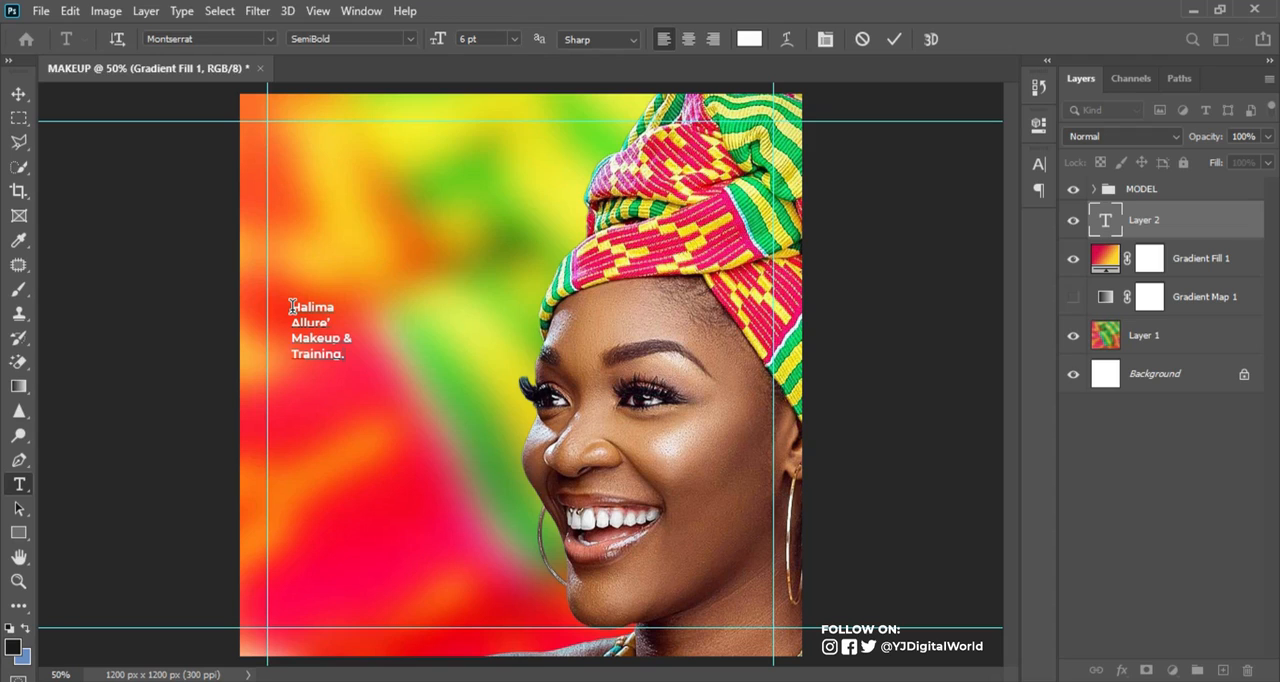
Format the two business name lines in Montserrat ExtraBold at 32 pt with 30 pt leading
drag(293, 308, 345, 321)
click(407, 38)
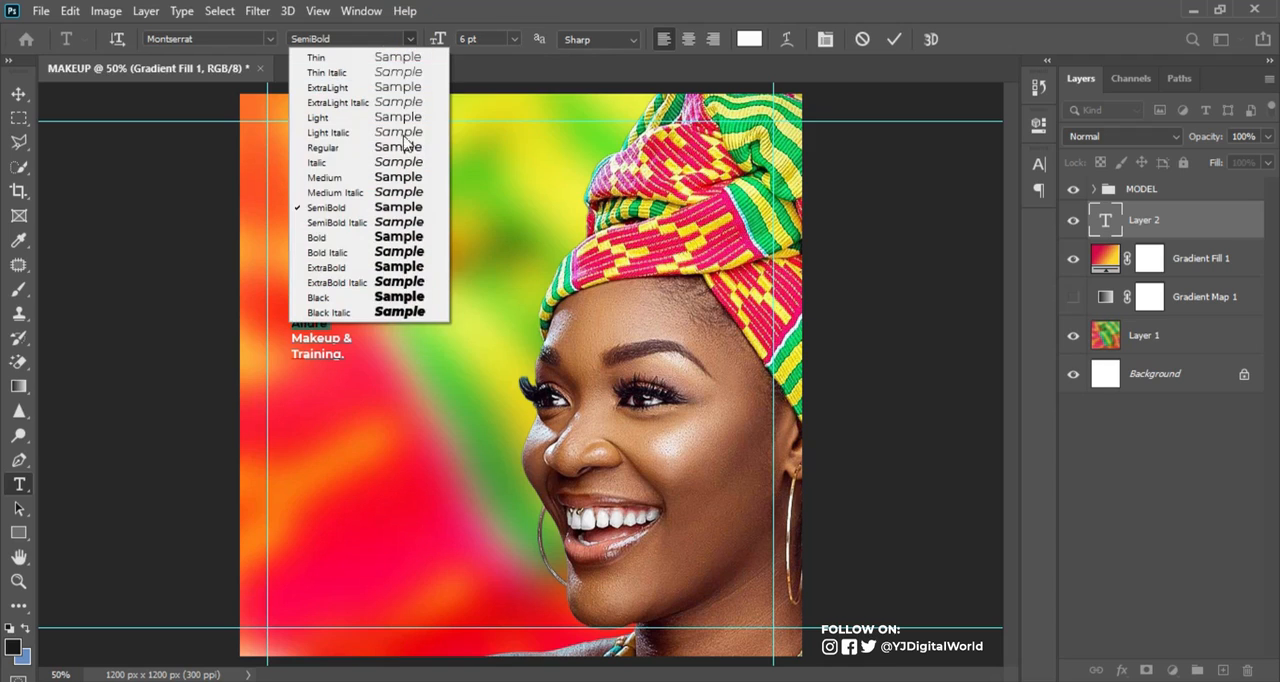
click(377, 268)
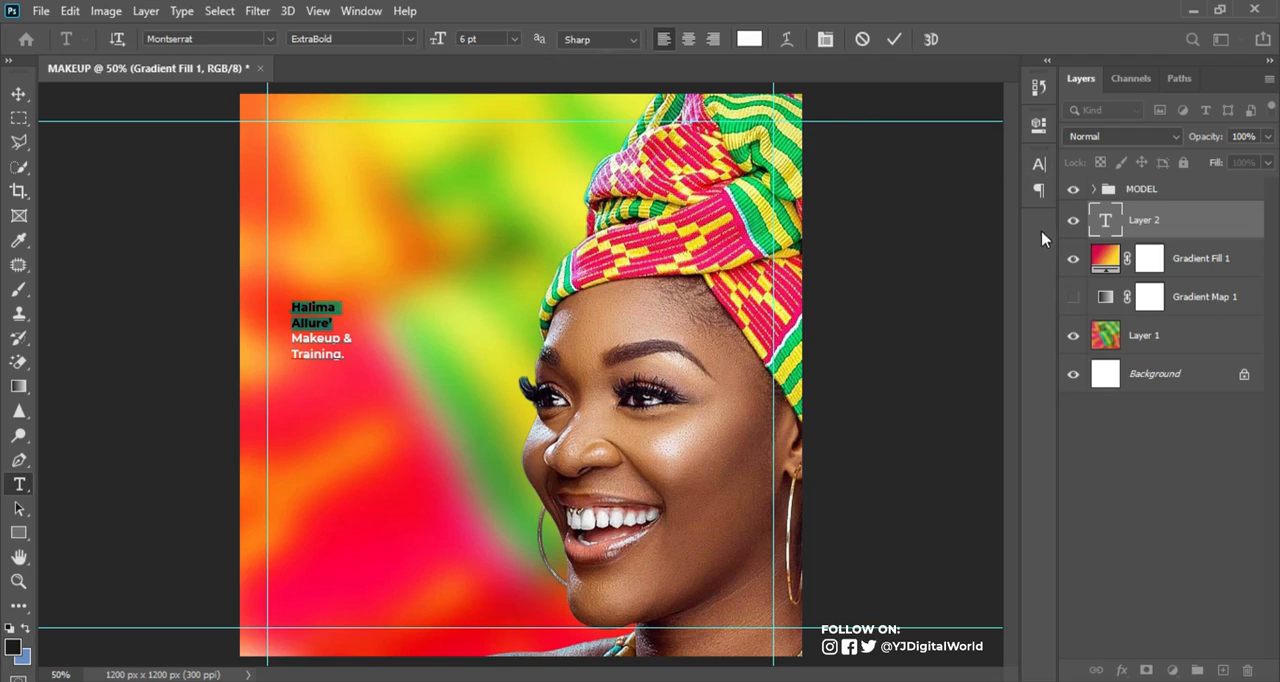
click(1038, 166)
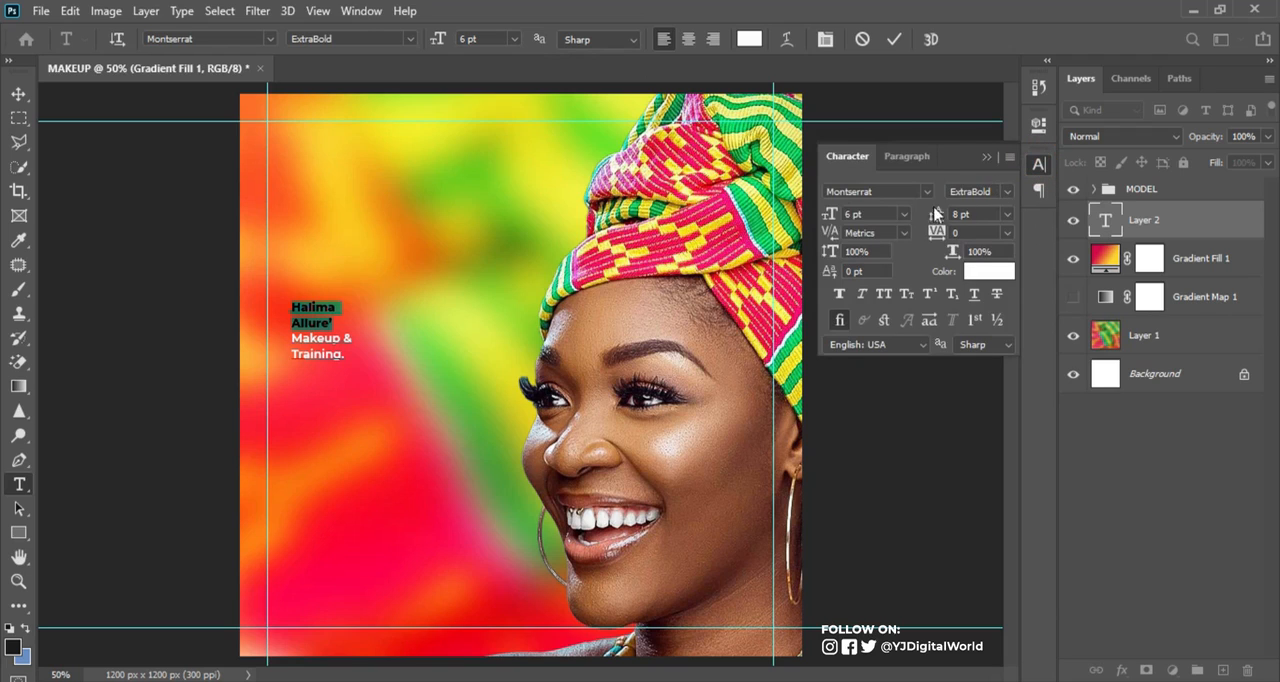
drag(834, 218, 955, 220)
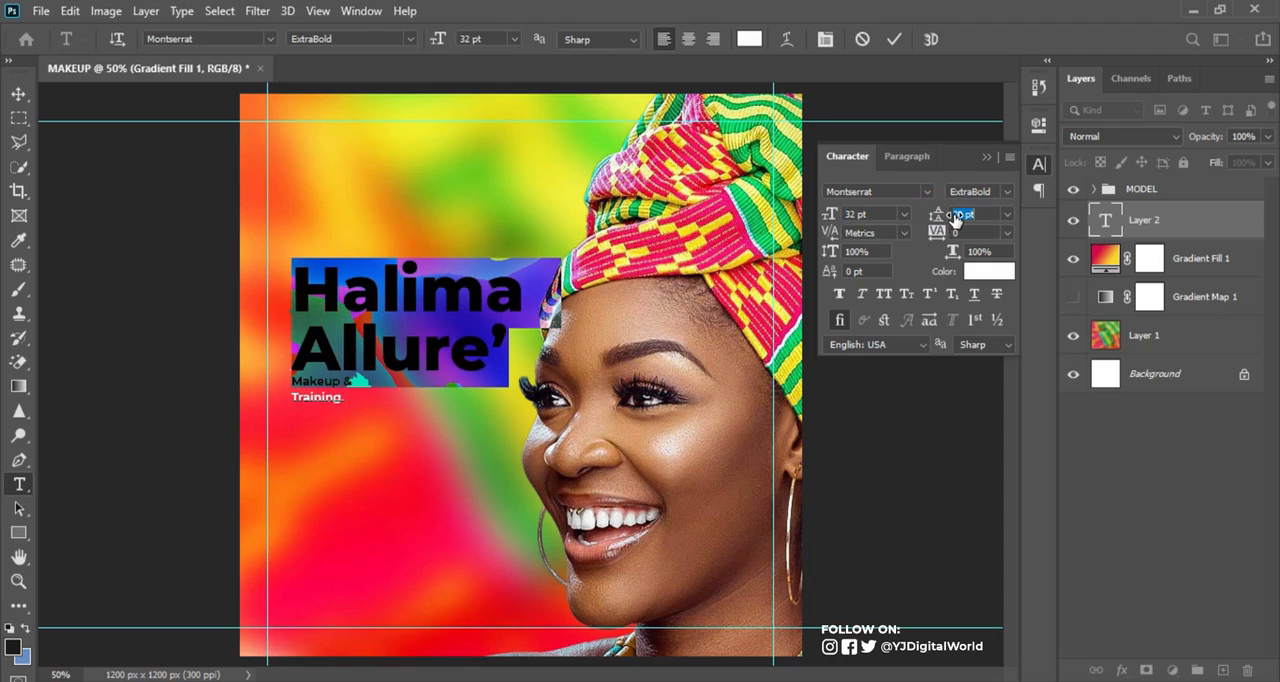
Format the "Makeup & Training." lines in Montserrat Medium at 25 pt with 22 pt leading
click(295, 387)
drag(295, 387, 380, 400)
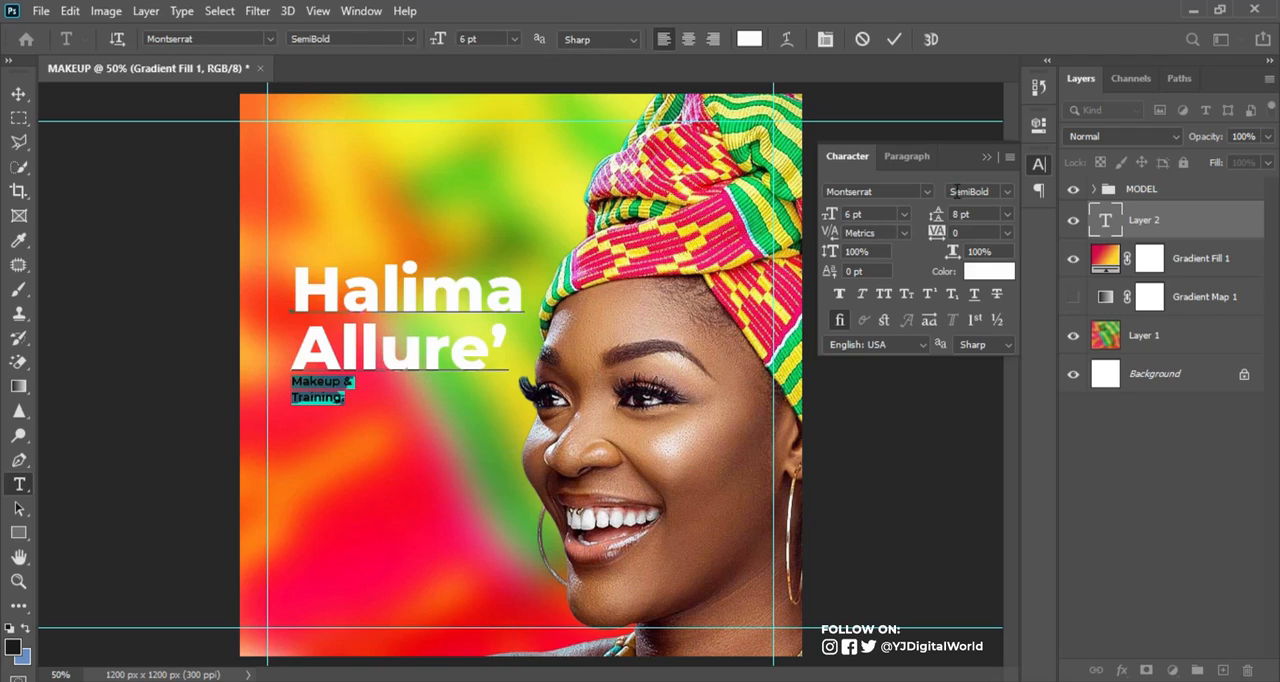
click(1001, 193)
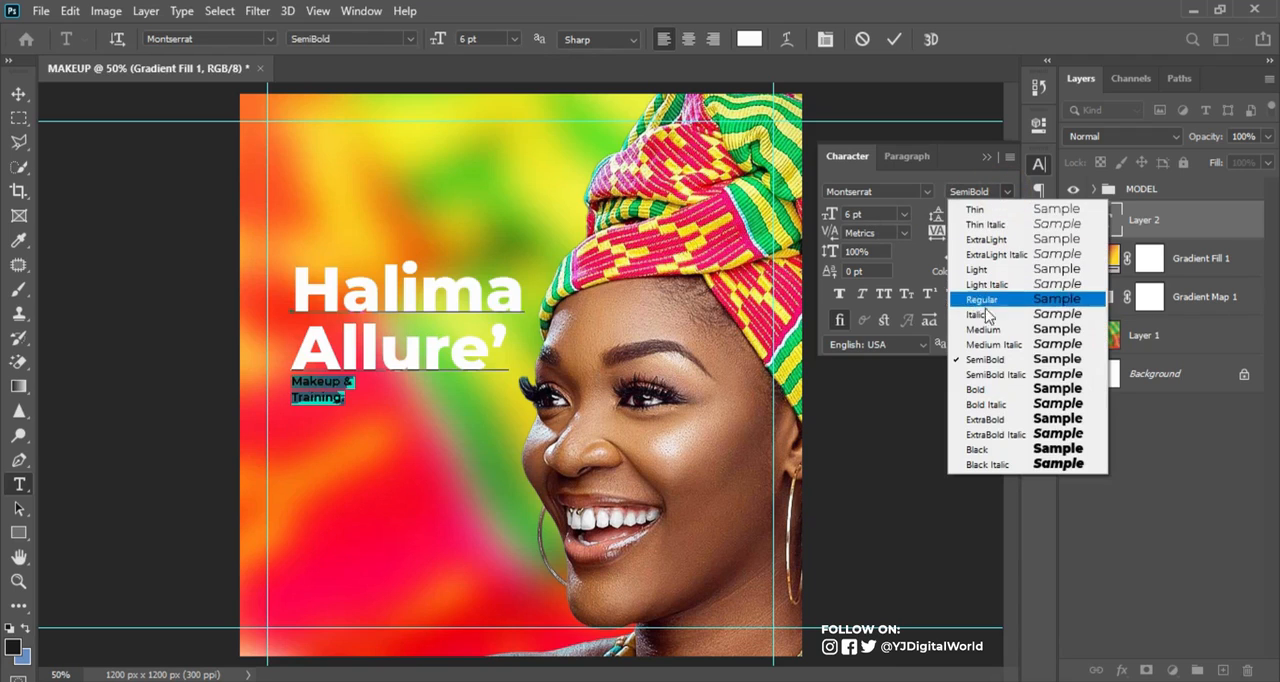
click(983, 329)
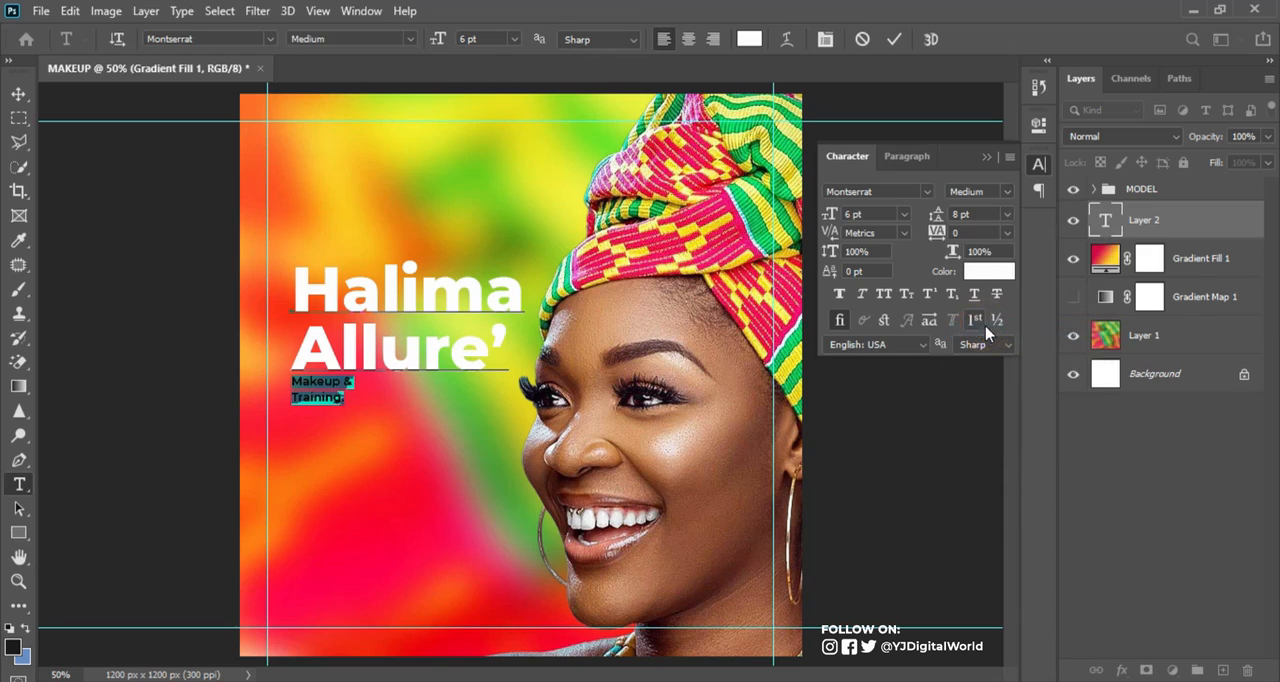
drag(829, 215, 848, 214)
mouse_move(934, 216)
mouse_down()
mouse_move(950, 220)
mouse_move(938, 216)
mouse_up()
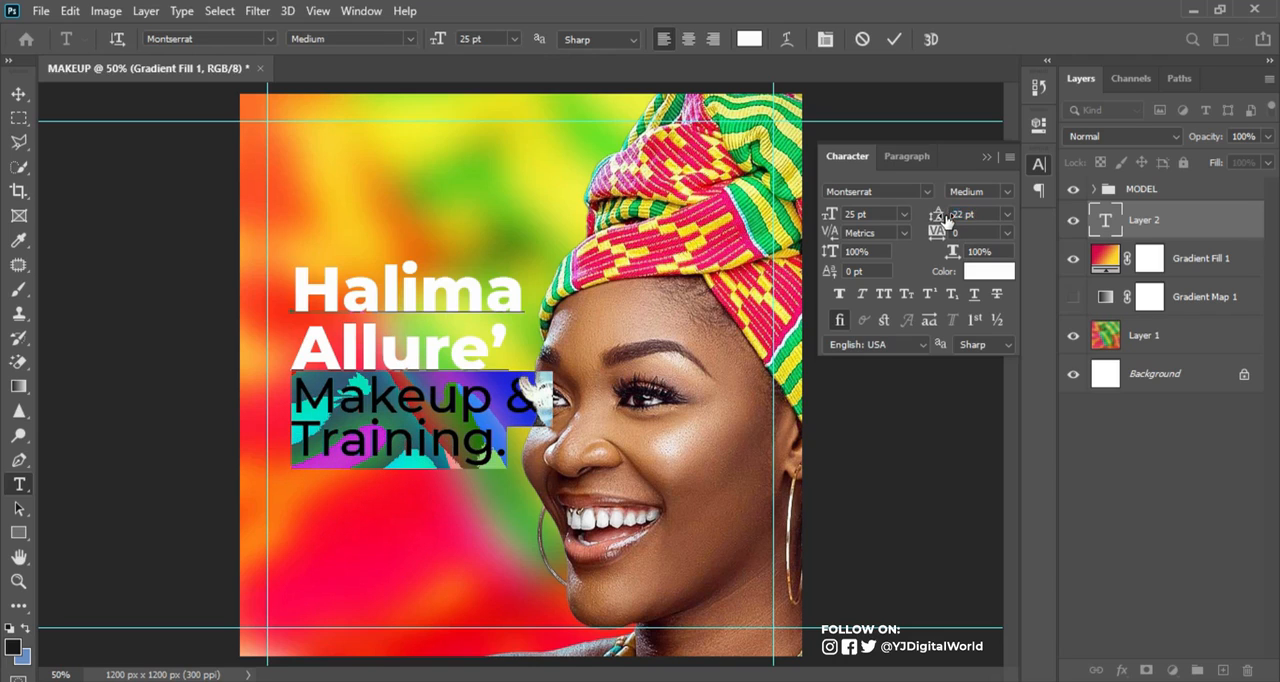
Commit the headline text and move the whole block up against the left margin guide
click(894, 40)
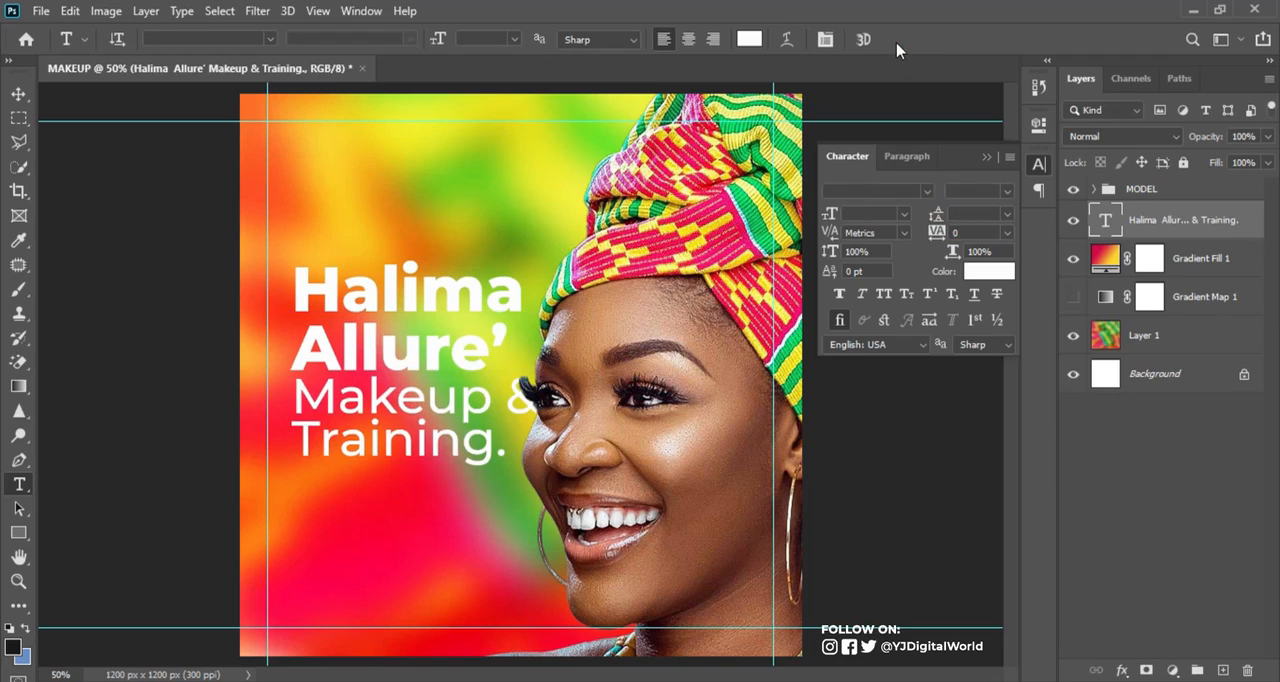
click(17, 95)
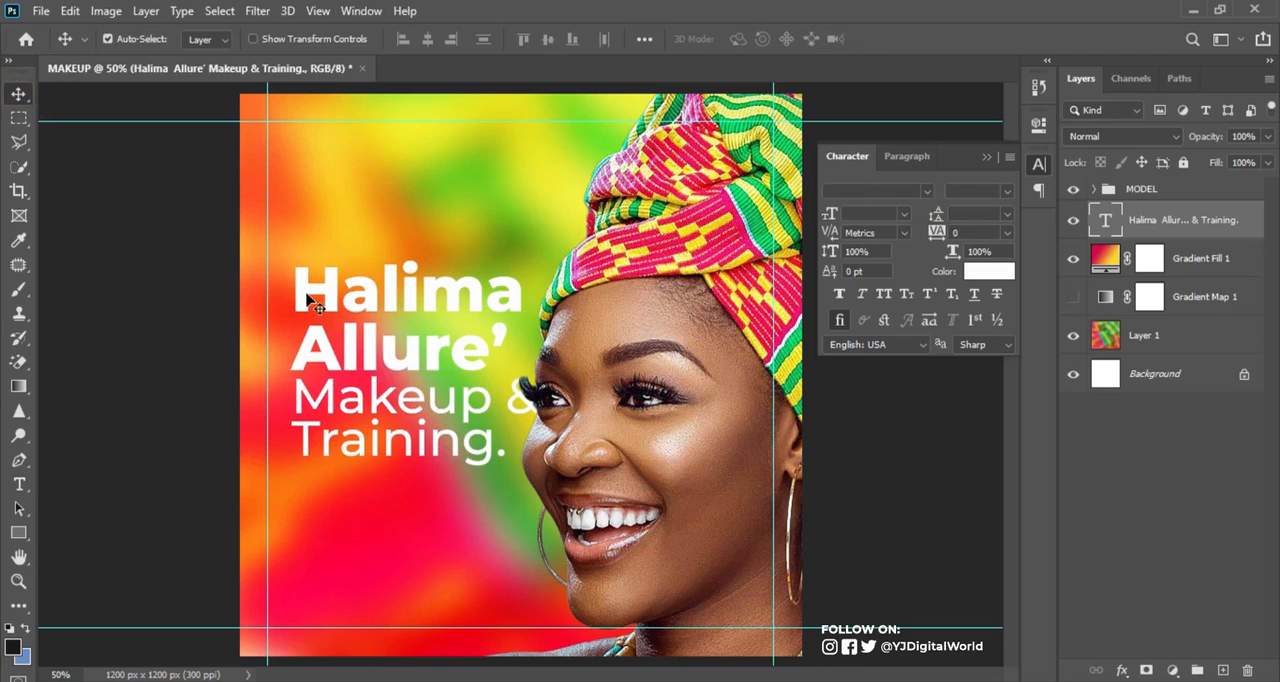
drag(362, 291, 346, 266)
drag(347, 250, 342, 247)
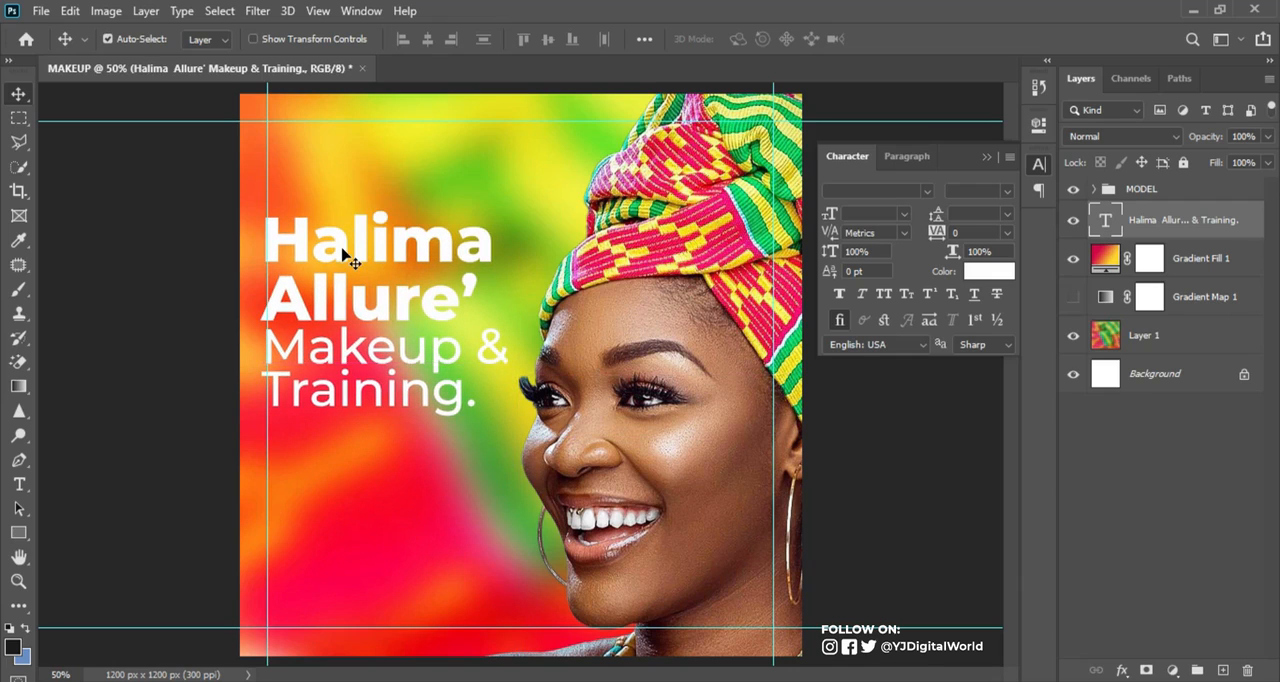
Scale the headline text block down slightly, keeping it at the left margin guide, and nudge it up a little
key(ctrl+t)
mouse_move(506, 418)
mouse_down()
mouse_move(491, 399)
mouse_move(502, 410)
mouse_up()
key(Return)
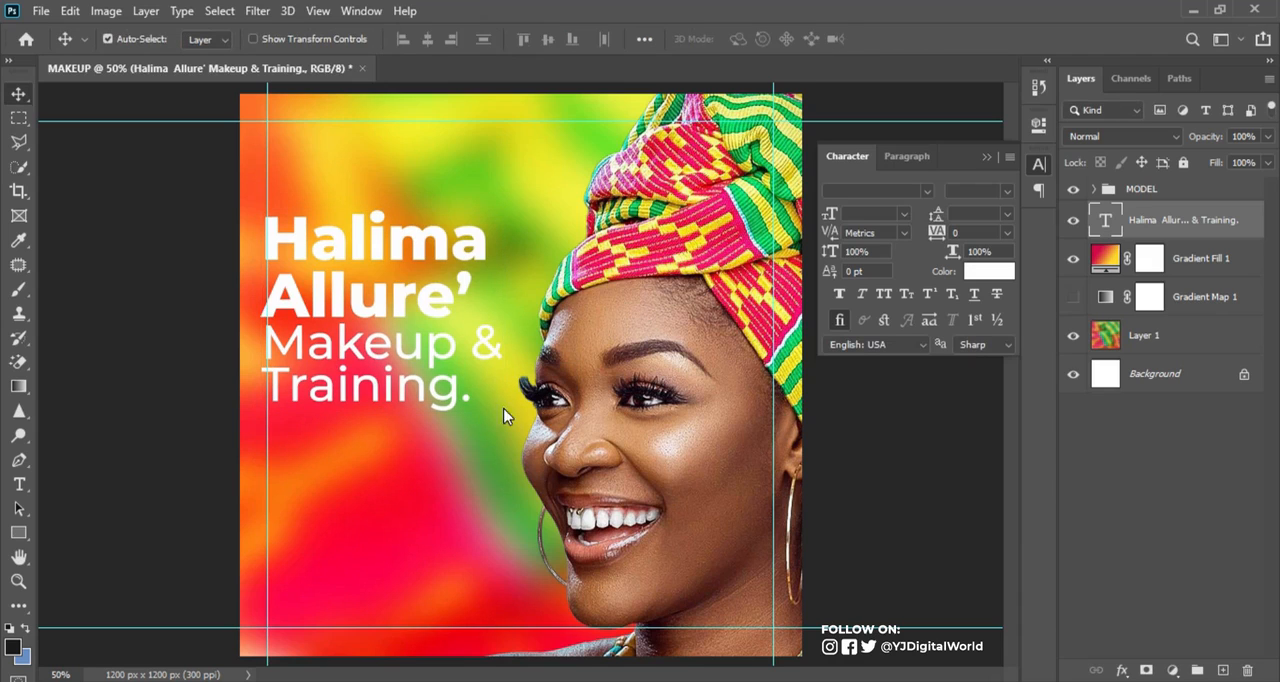
key(Up)
key(Up)
key(Up)
key(Up)
key(Up)
key(Up)
key(Up)
key(Up)
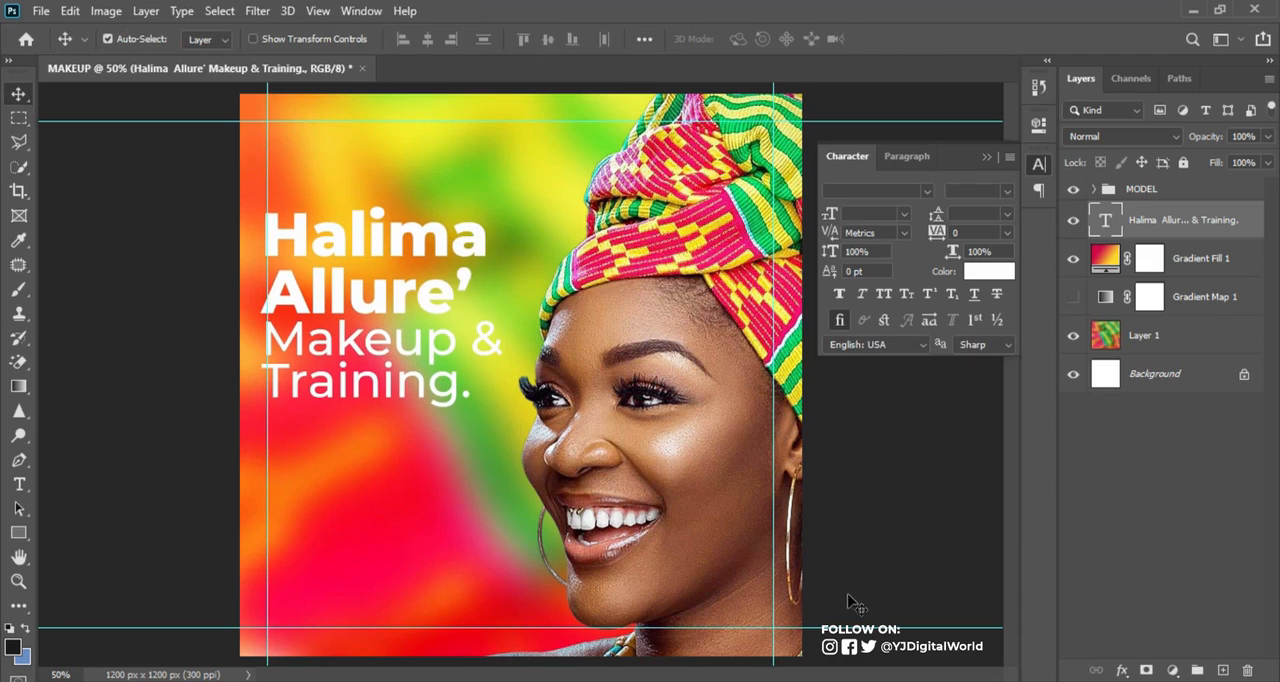
Copy the six service lines, "Glowing makeup" to "Training", from the Notepad note and paste them as new text below the headline in Photoshop
click(880, 681)
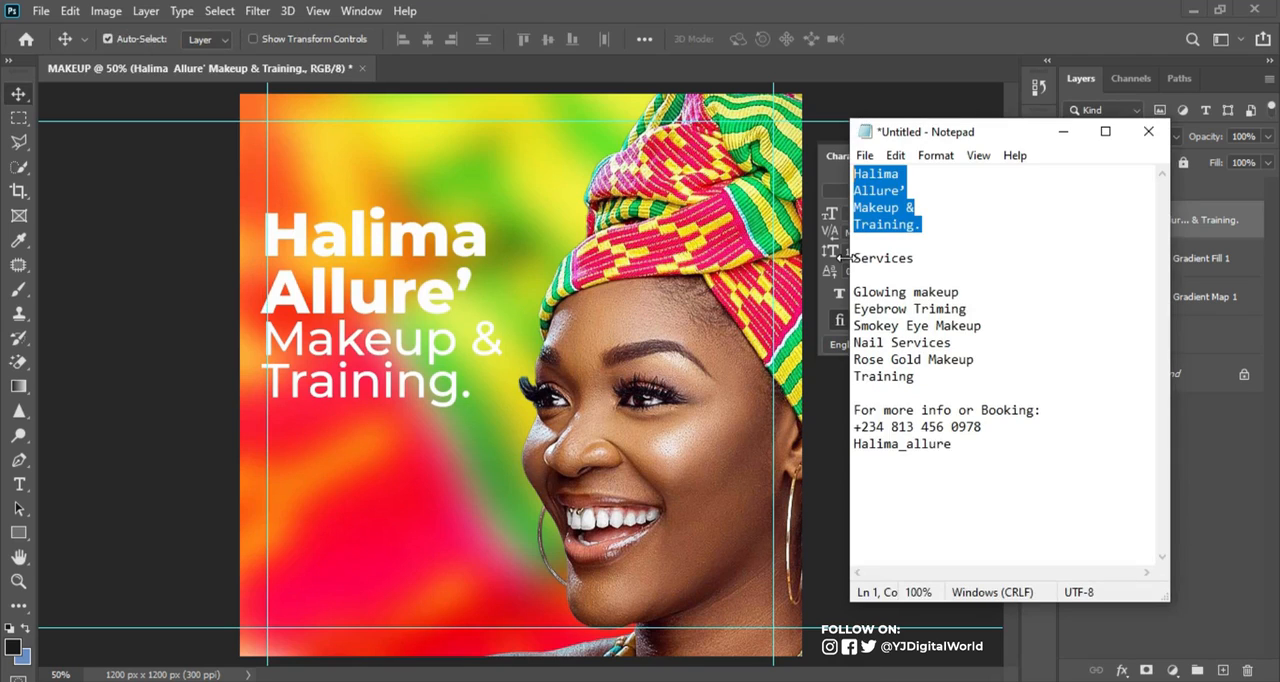
drag(854, 291, 921, 377)
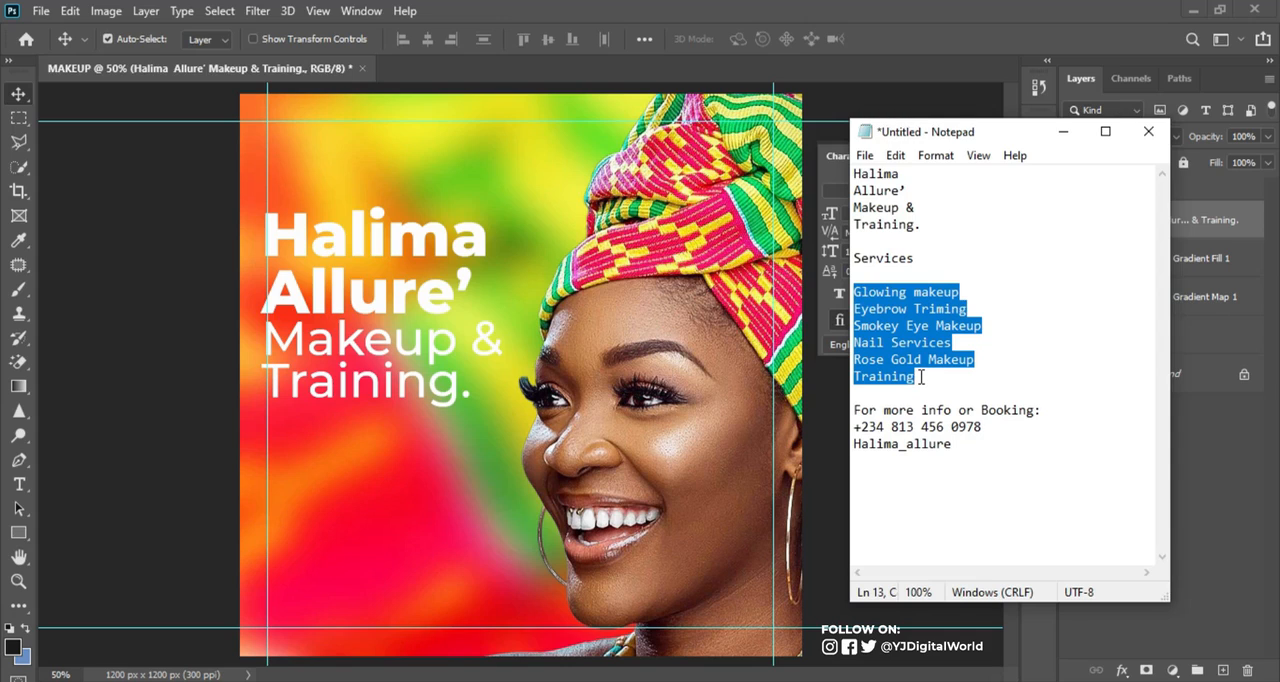
click(341, 551)
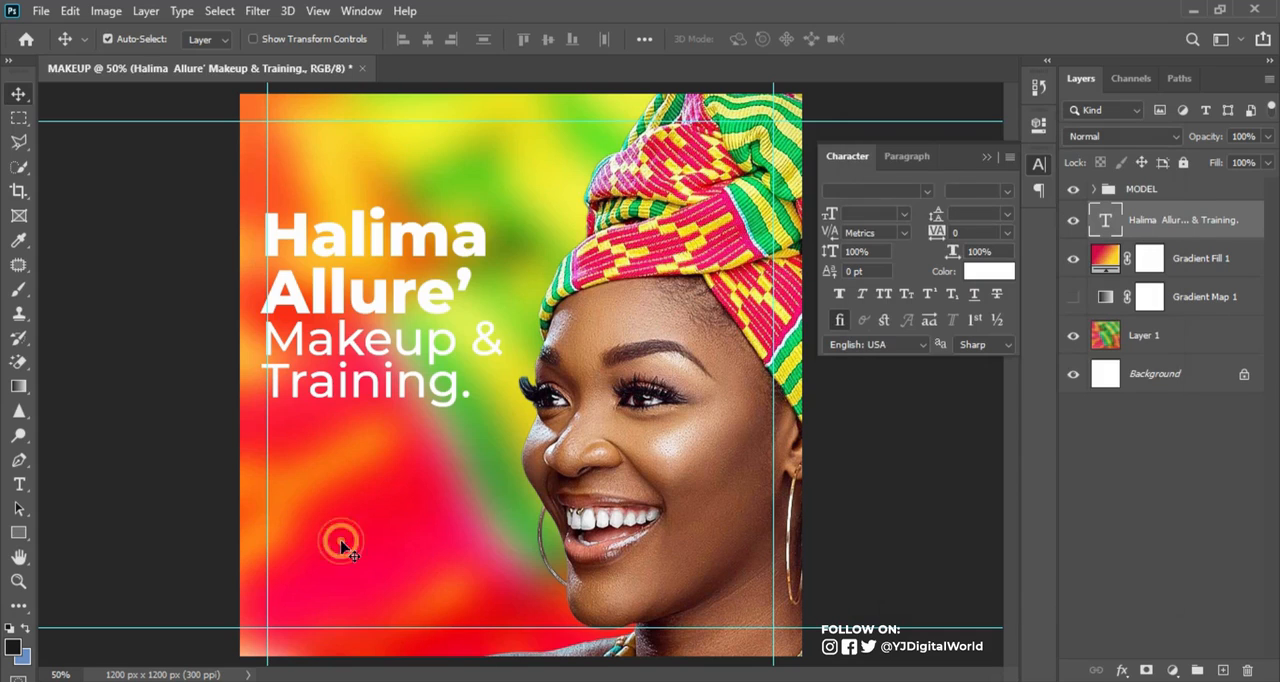
click(19, 484)
click(308, 488)
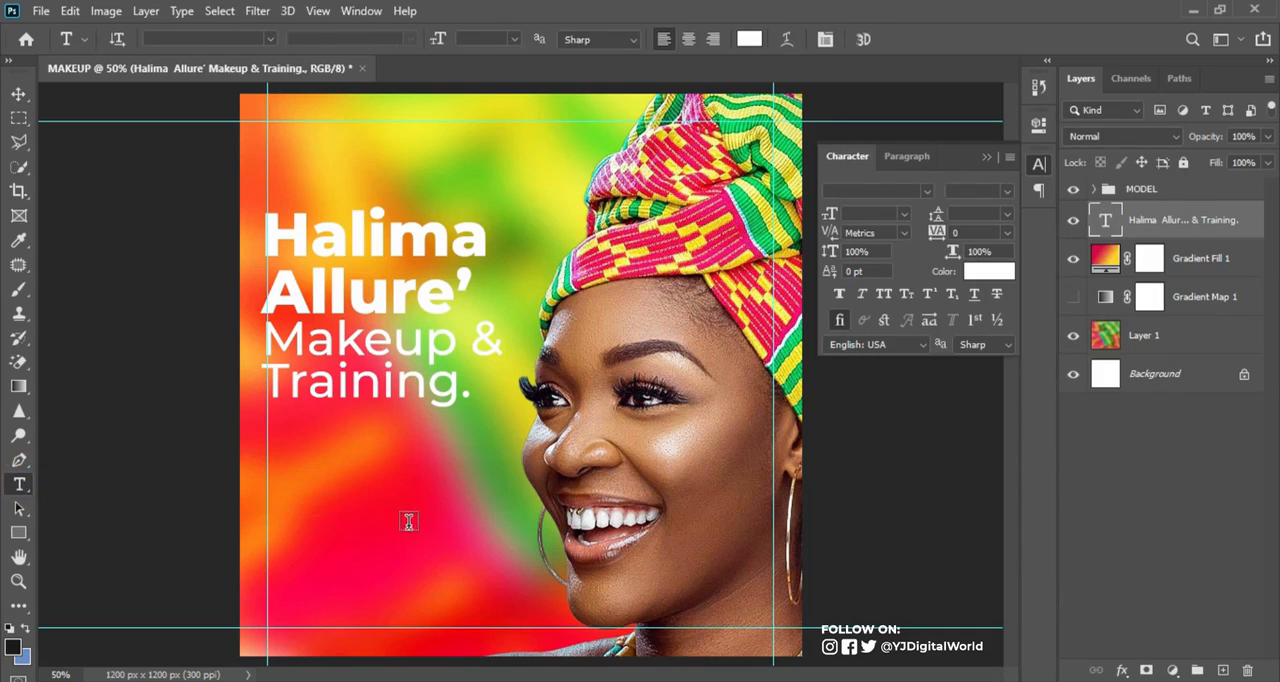
key(ctrl+v)
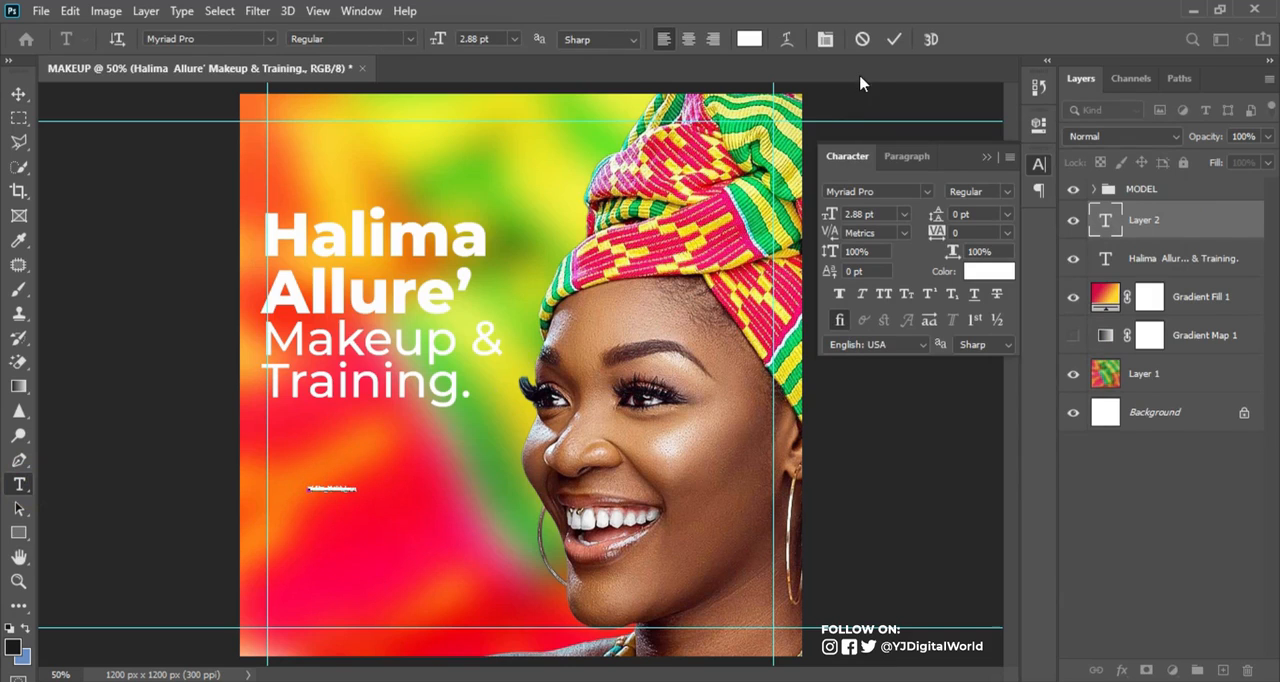
click(894, 39)
Format the services list in Montserrat Regular with 4.01 pt leading
click(1006, 191)
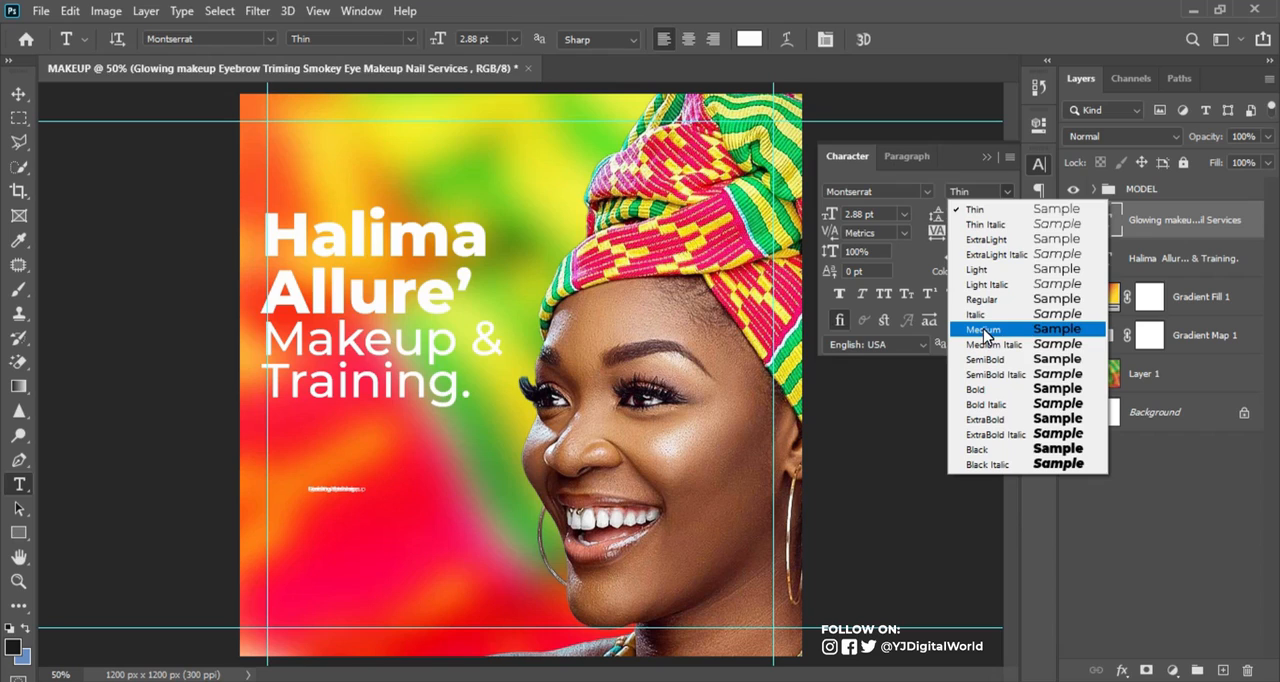
click(1000, 299)
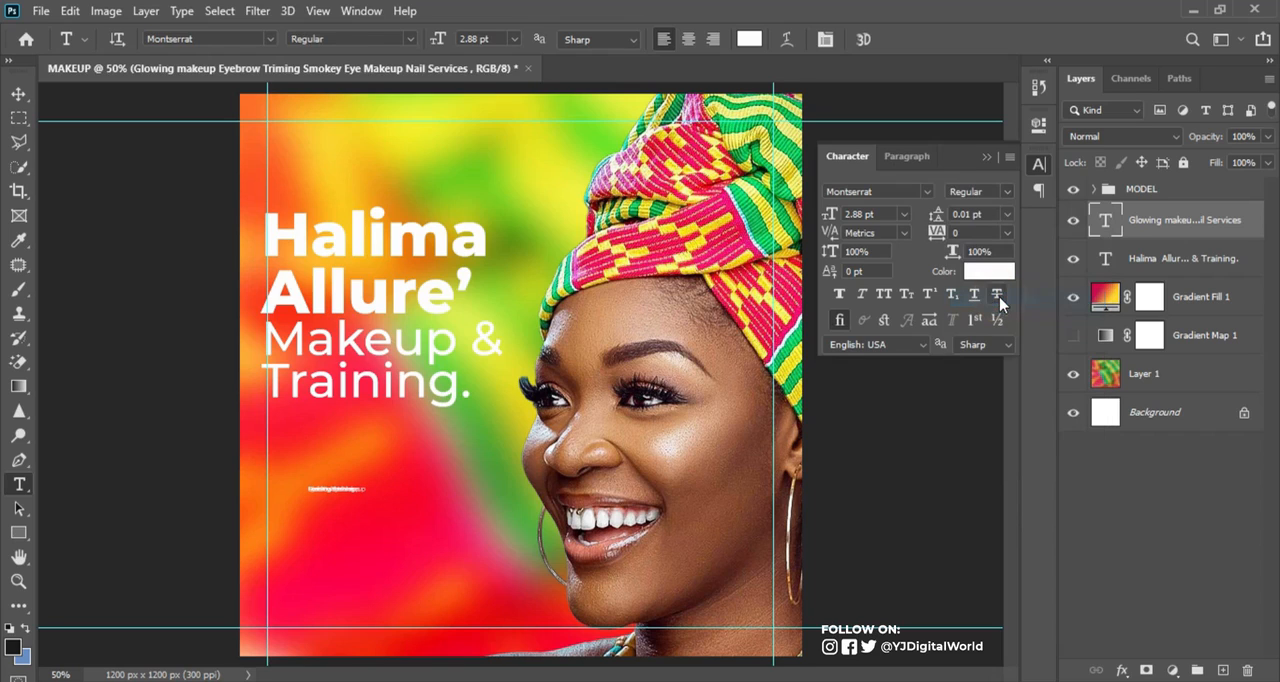
drag(930, 213, 936, 217)
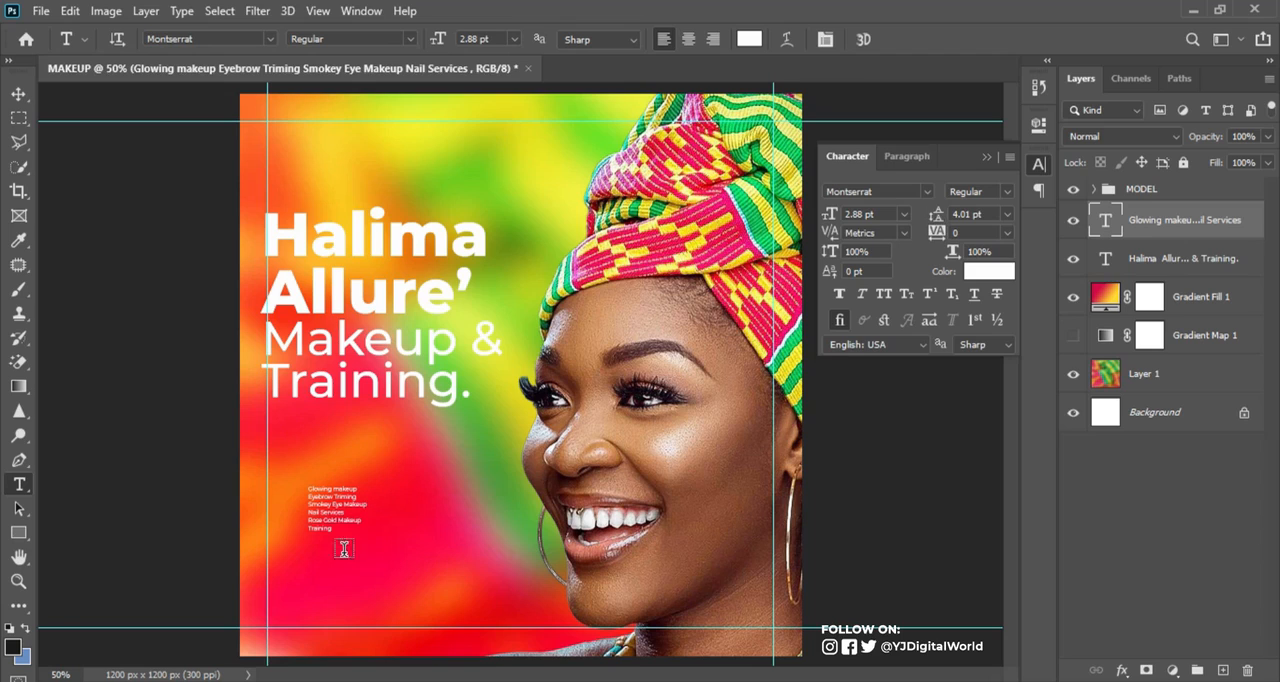
Enlarge the services list to about 7 pt and align it to the left margin guide below the headline
click(19, 93)
key(ctrl+t)
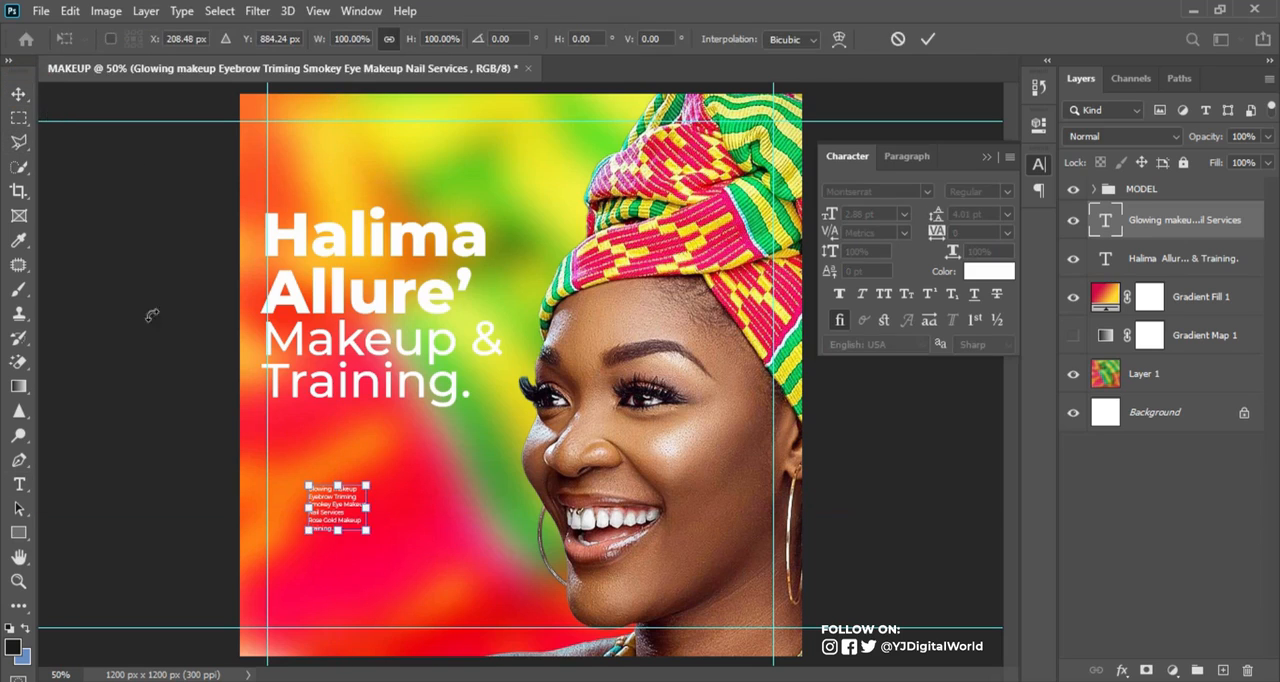
drag(376, 524, 330, 503)
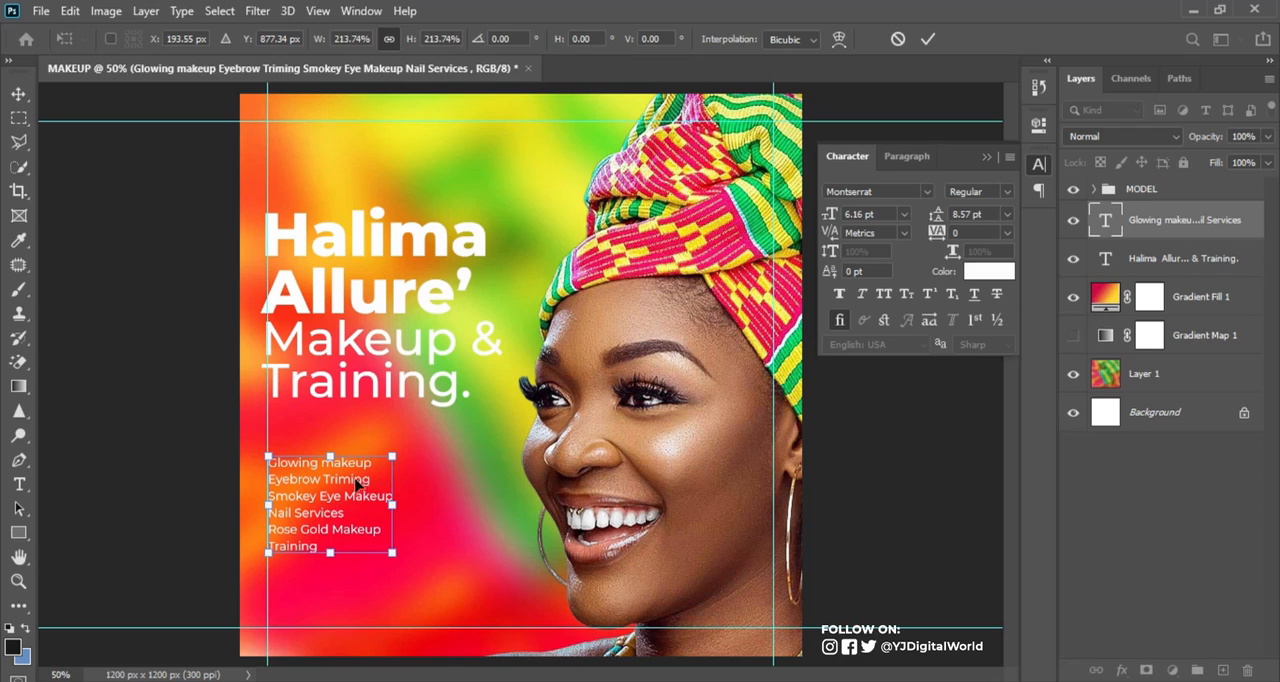
drag(391, 457, 415, 438)
mouse_move(413, 555)
mouse_down()
mouse_move(428, 556)
mouse_move(407, 550)
mouse_up()
key(Return)
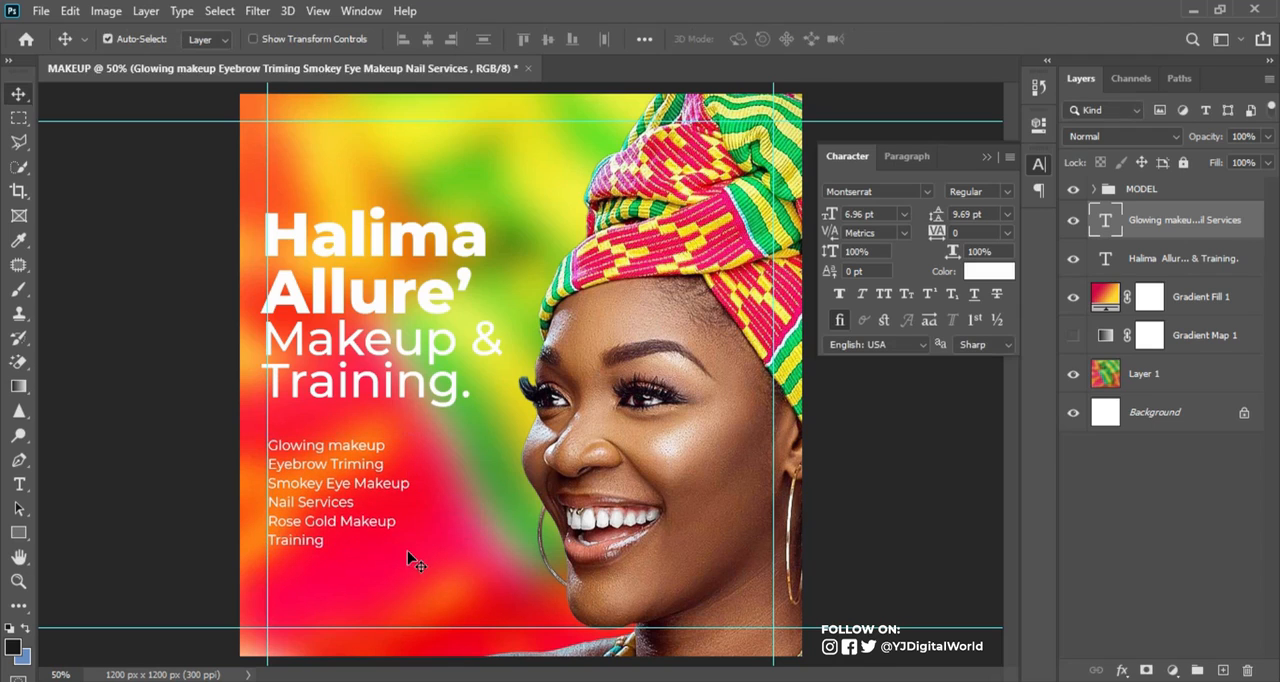
Set the services list to Montserrat Medium and move it slightly down to leave room above it
click(1012, 193)
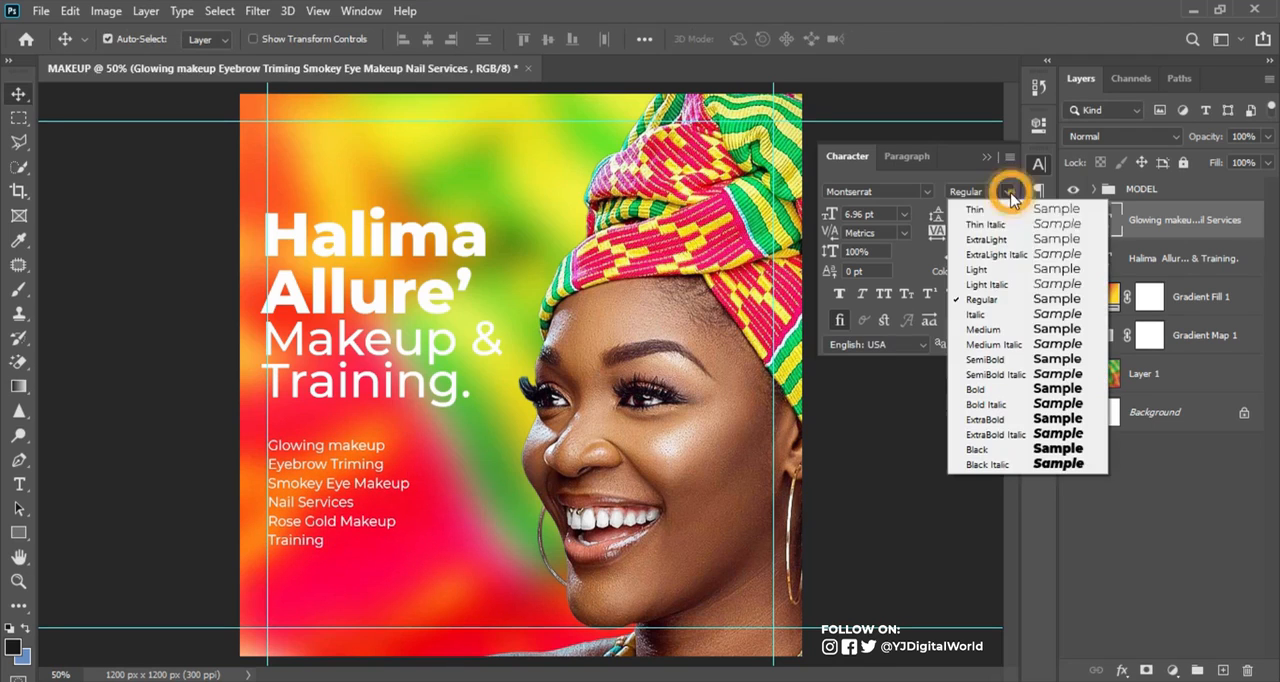
click(993, 329)
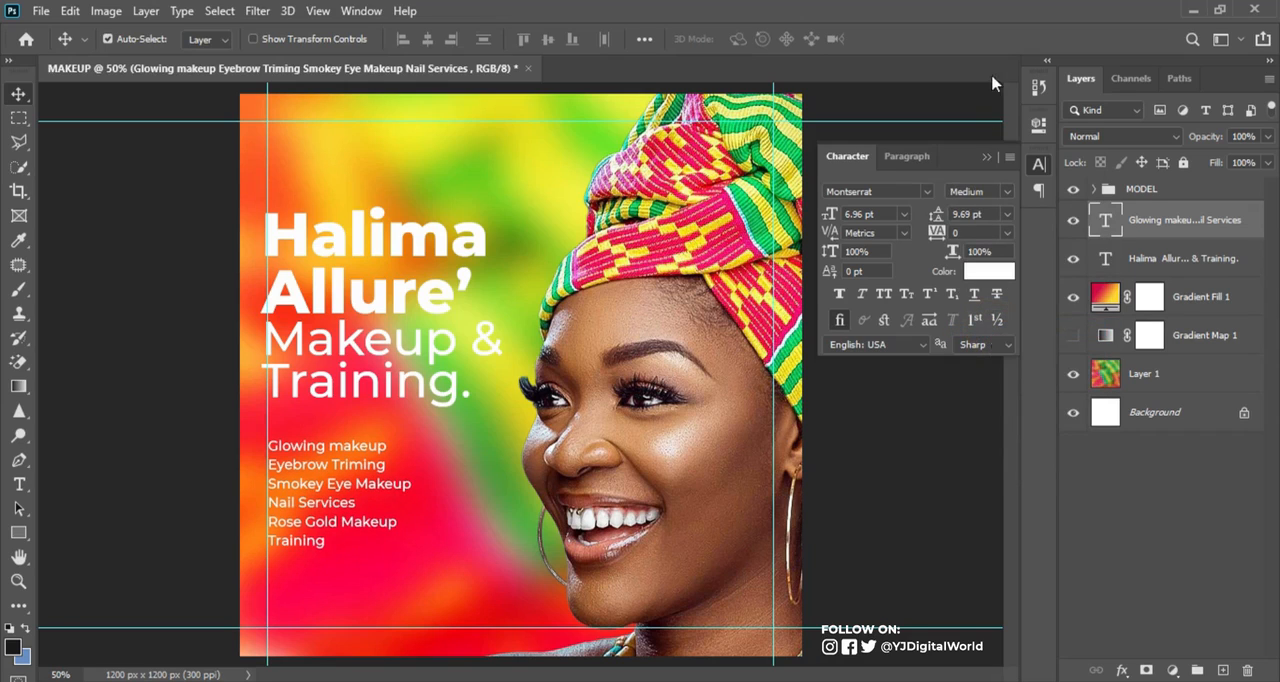
click(988, 159)
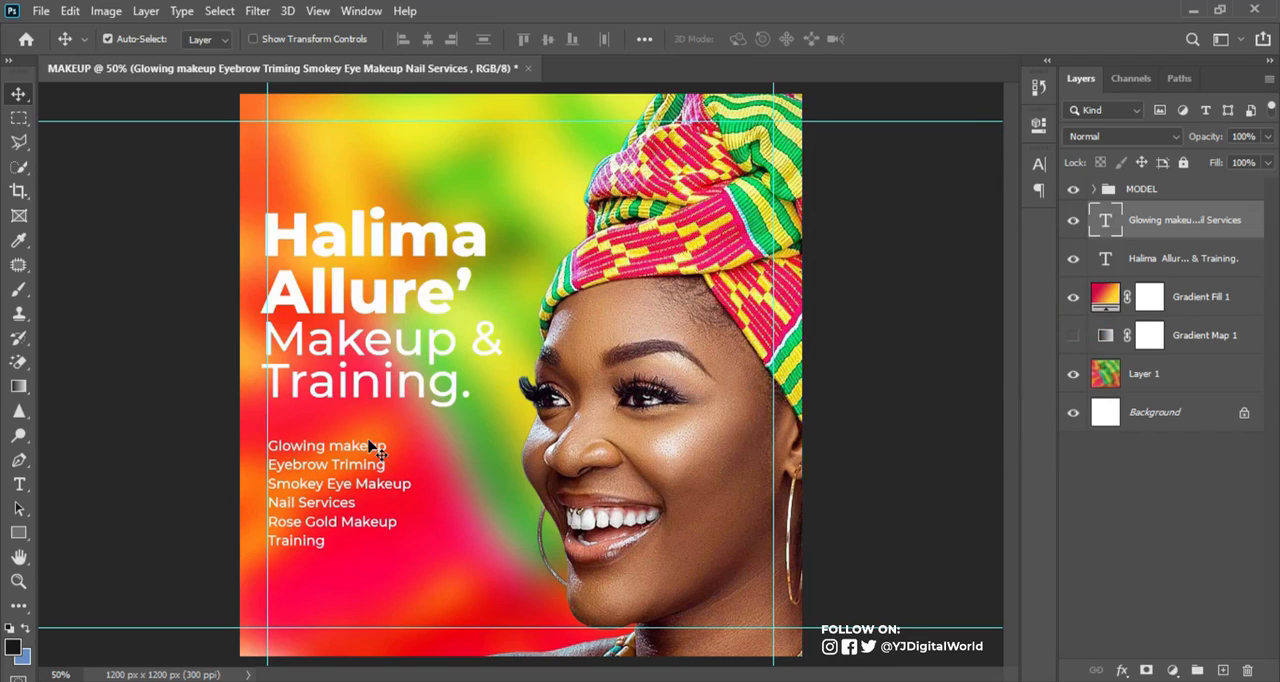
drag(325, 472, 326, 485)
Draw a rectangle about 318 by 70 px between the headline and the services list and fill it with dark green #077433
click(19, 532)
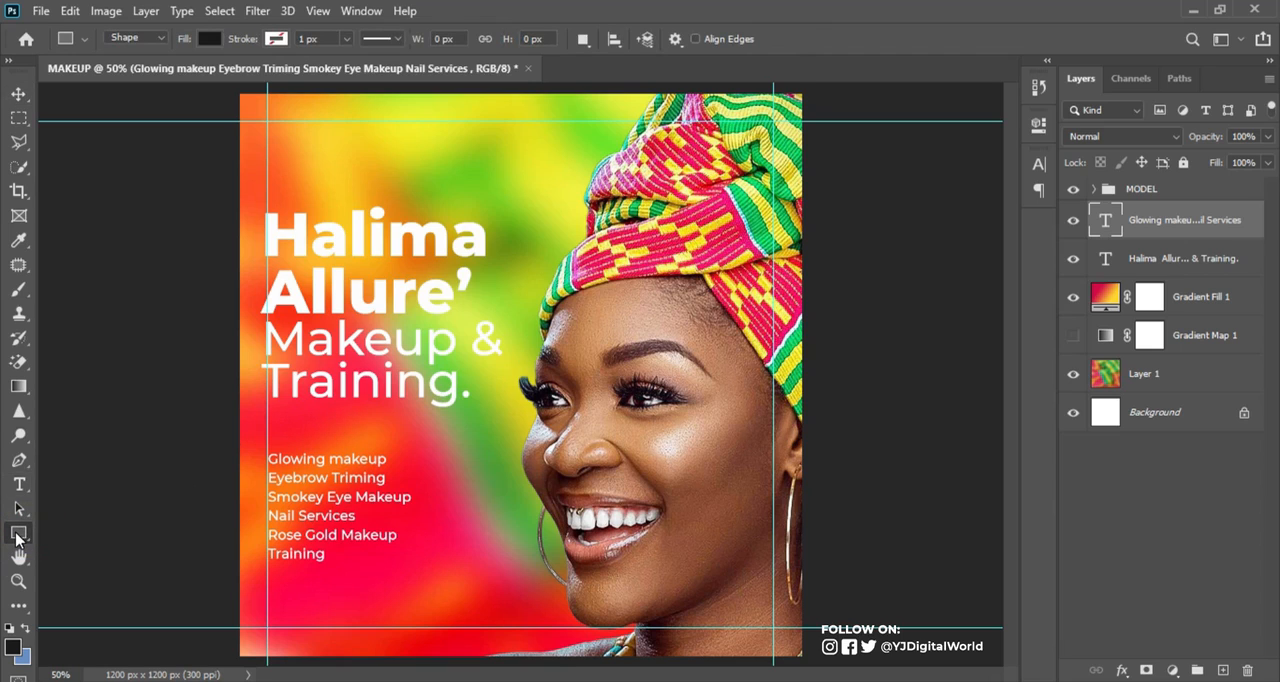
drag(279, 416, 427, 448)
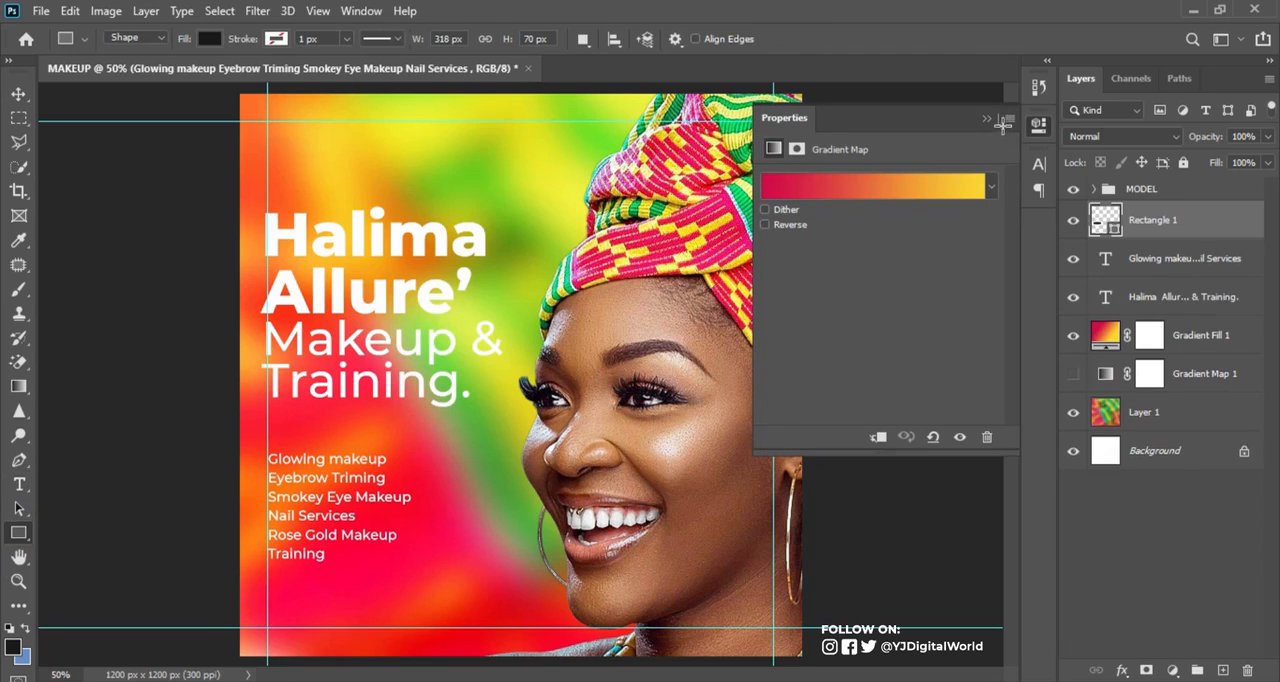
double_click(1106, 220)
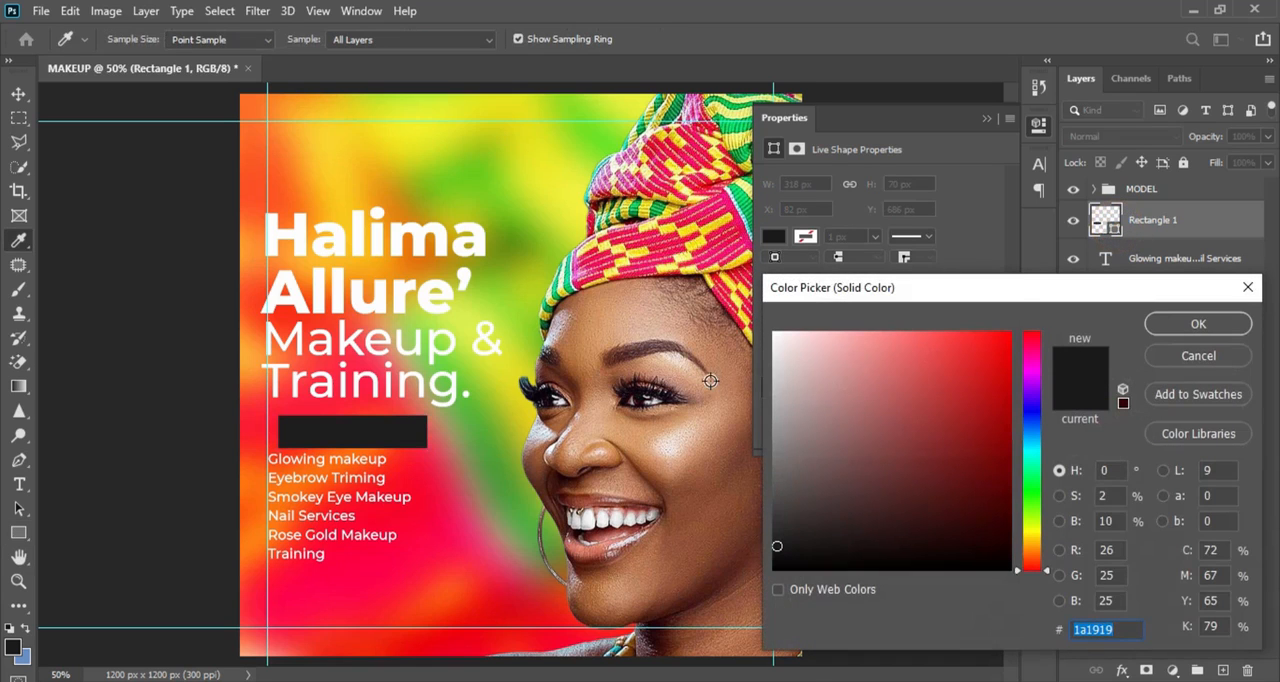
text(00b242)
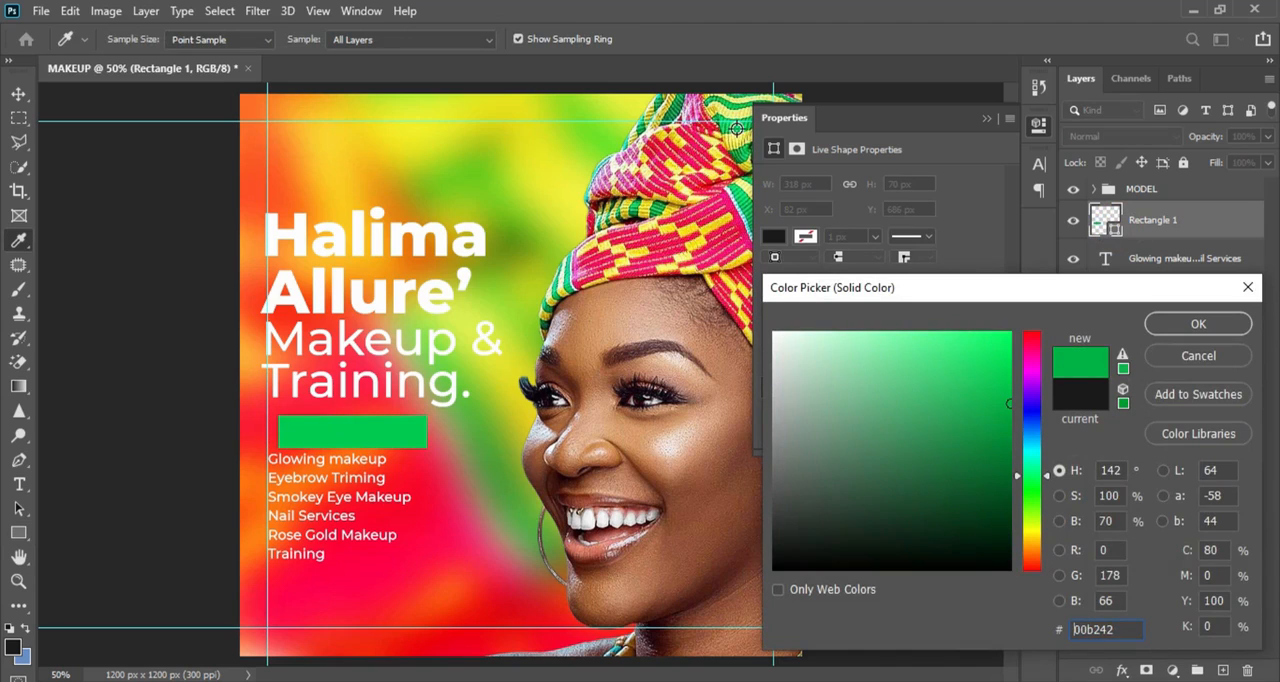
click(736, 130)
click(738, 129)
click(743, 127)
click(742, 128)
click(735, 126)
click(735, 126)
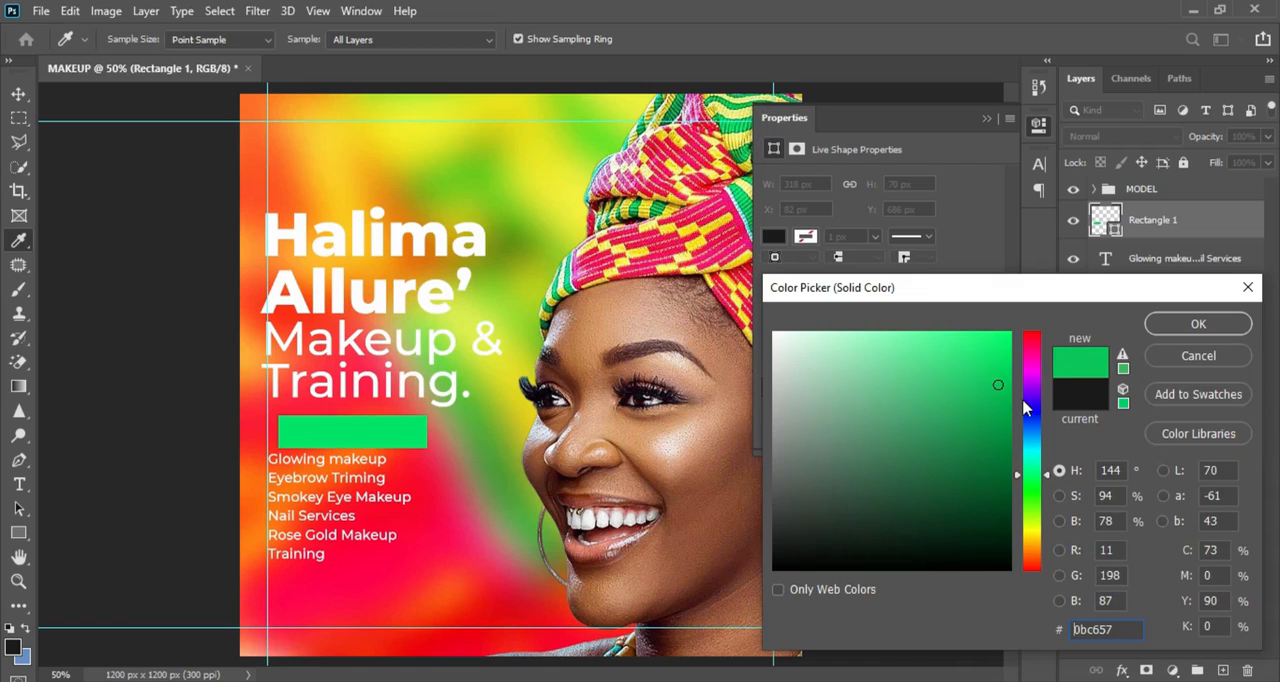
drag(1006, 409, 997, 460)
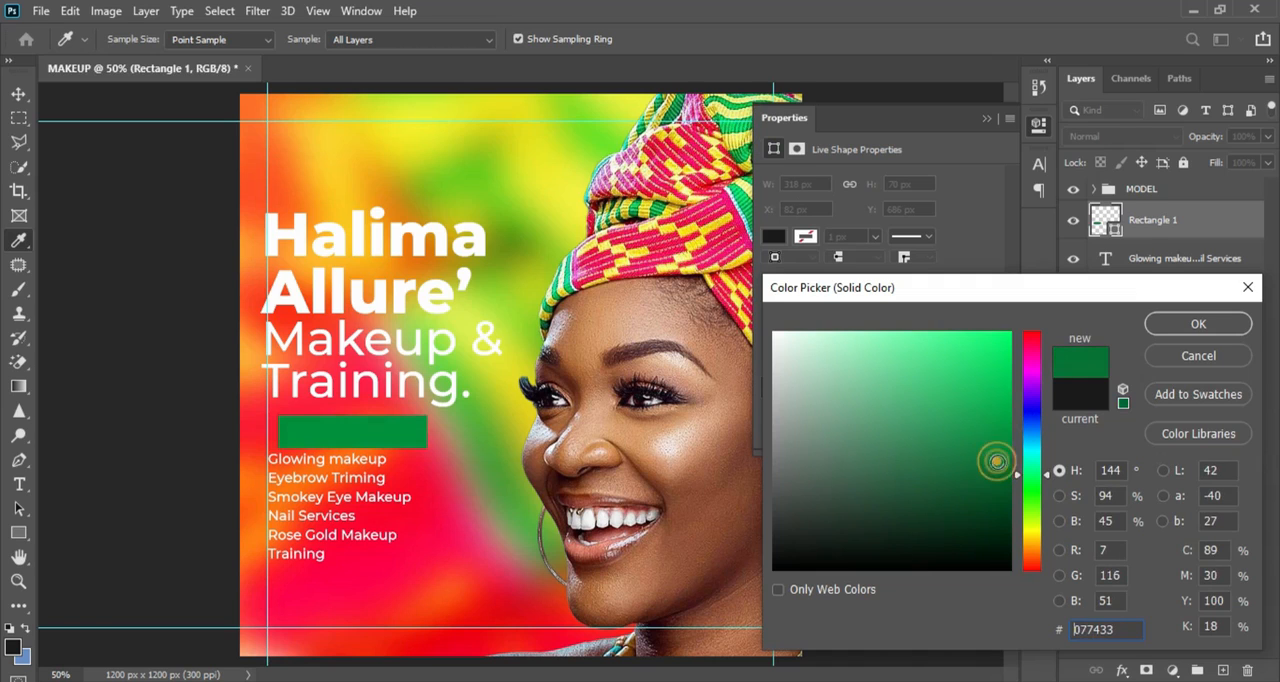
click(1183, 327)
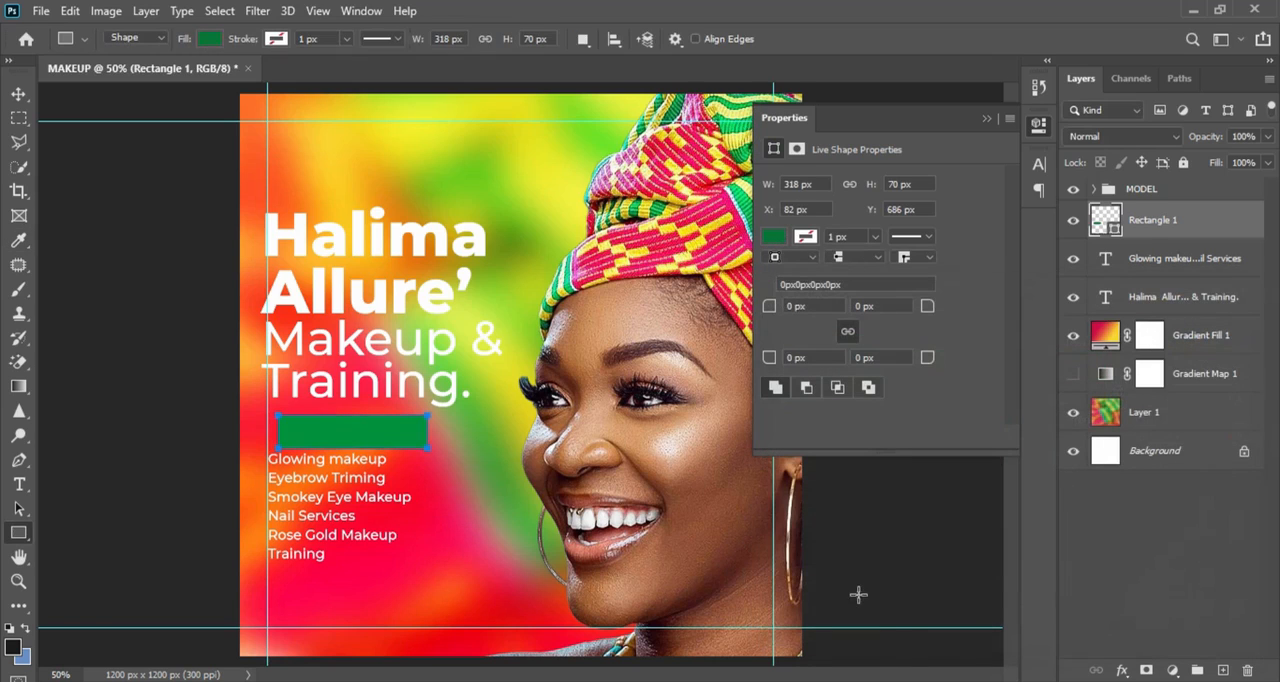
Copy the word "Services" from the Notepad note and paste it as a new text layer below the services list in Photoshop
key(alt+Tab)
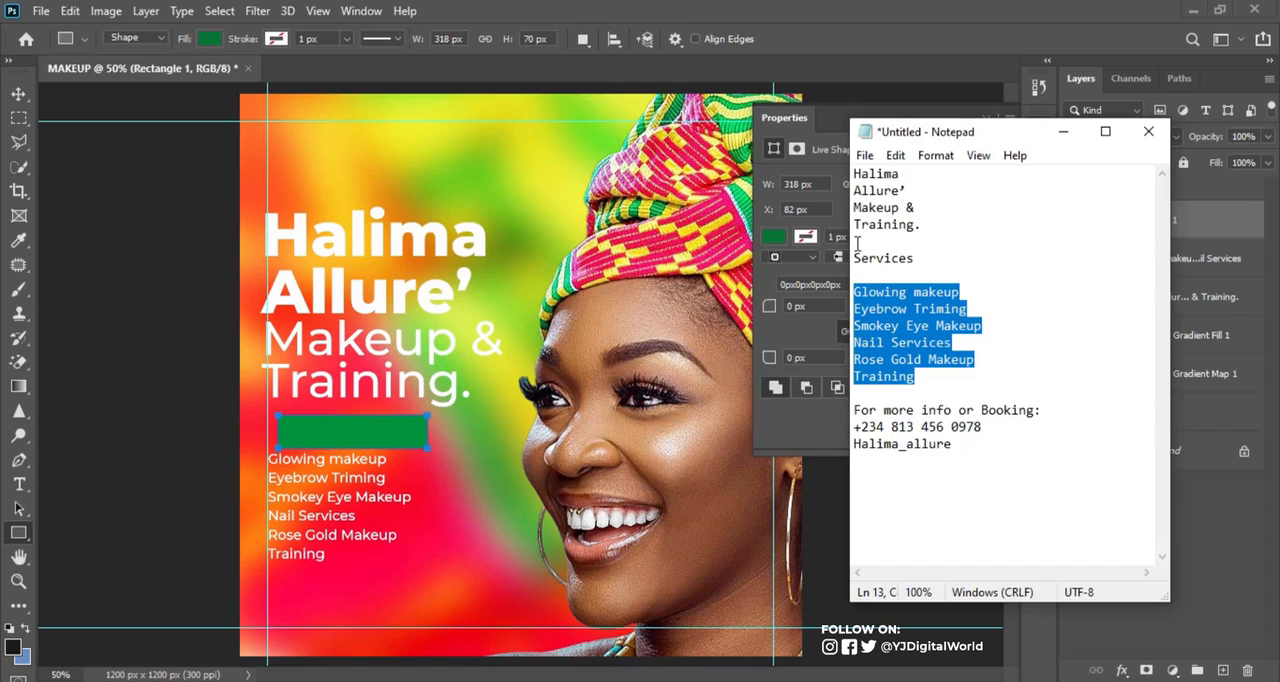
drag(856, 260, 928, 259)
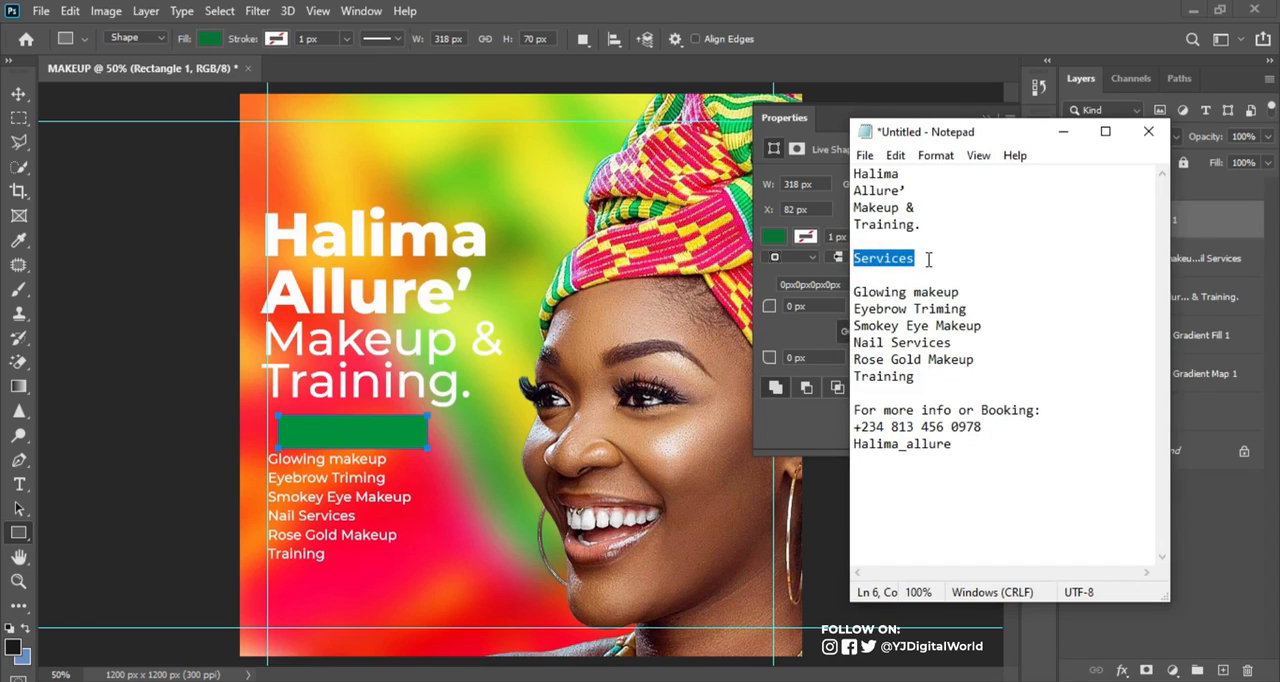
click(921, 9)
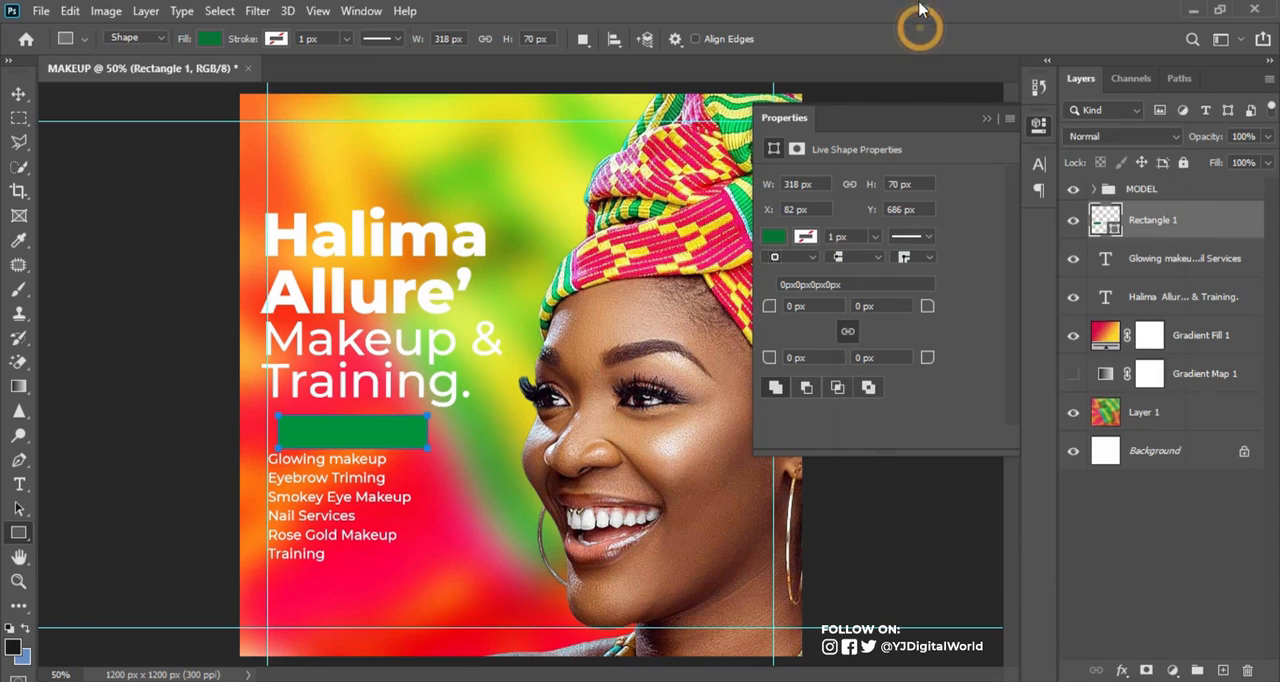
key(t)
click(405, 570)
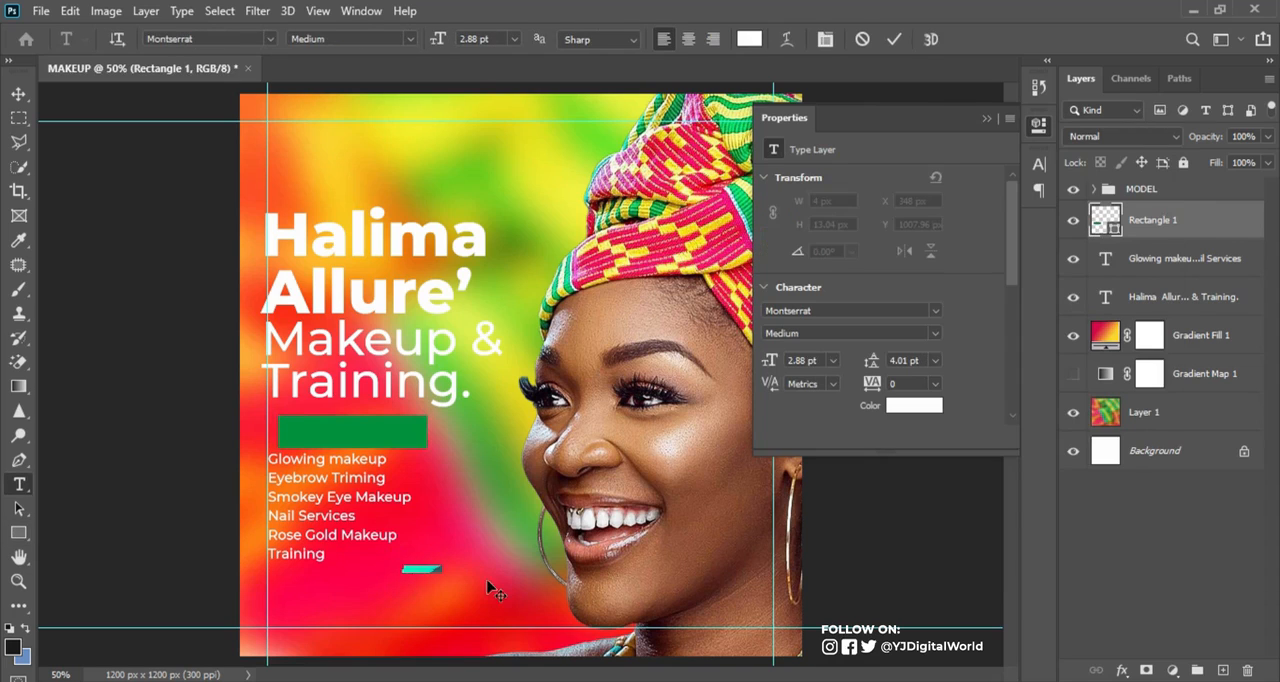
text(Services)
click(893, 39)
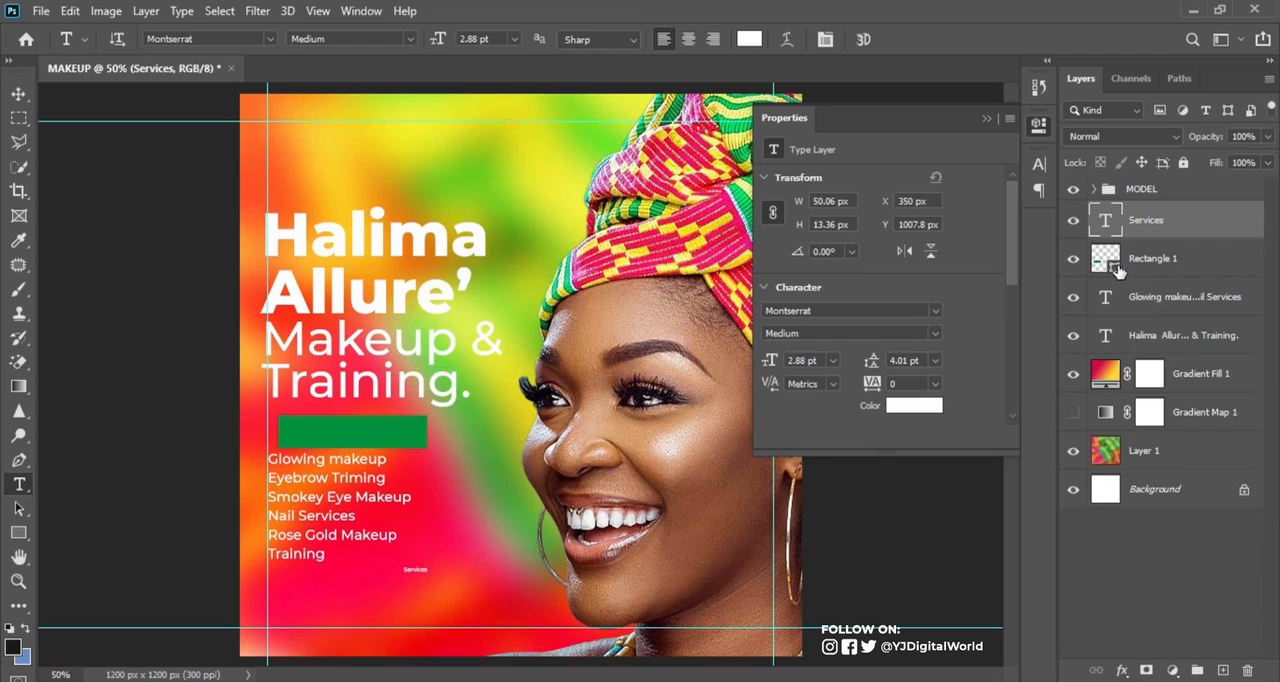
Centre the Services text horizontally and vertically on the green rectangle, then clear the selection
click(1116, 264)
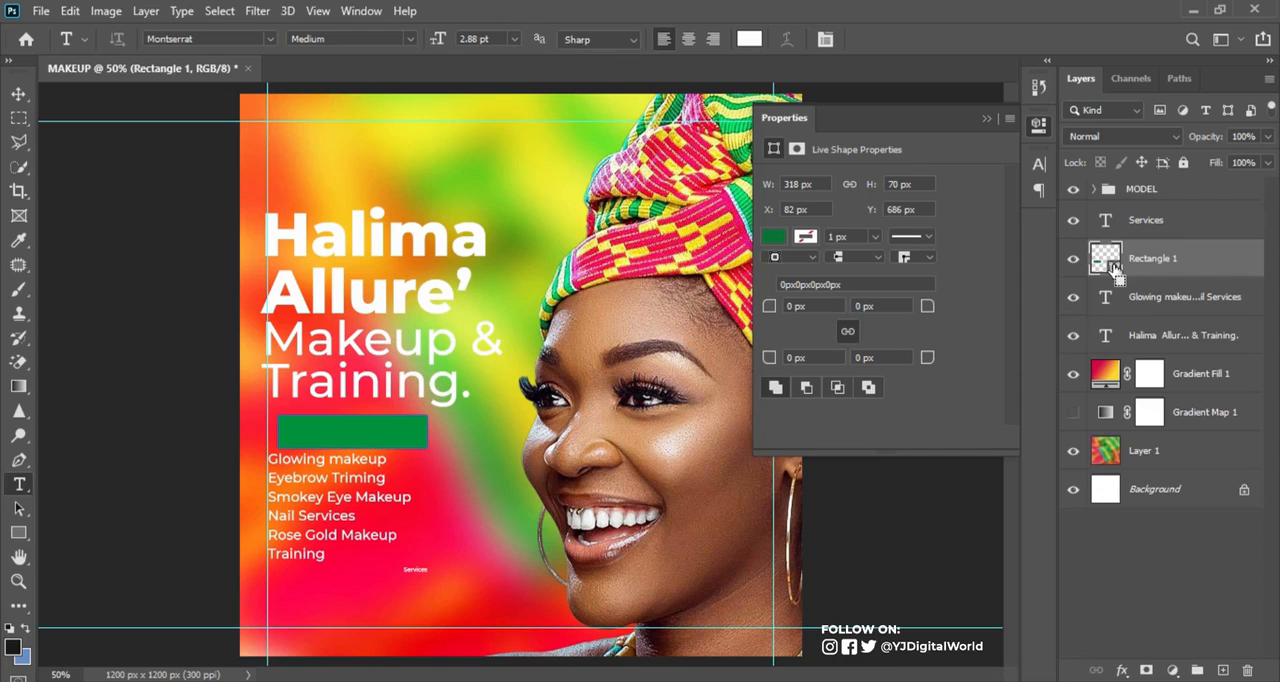
ctrl+click(1114, 268)
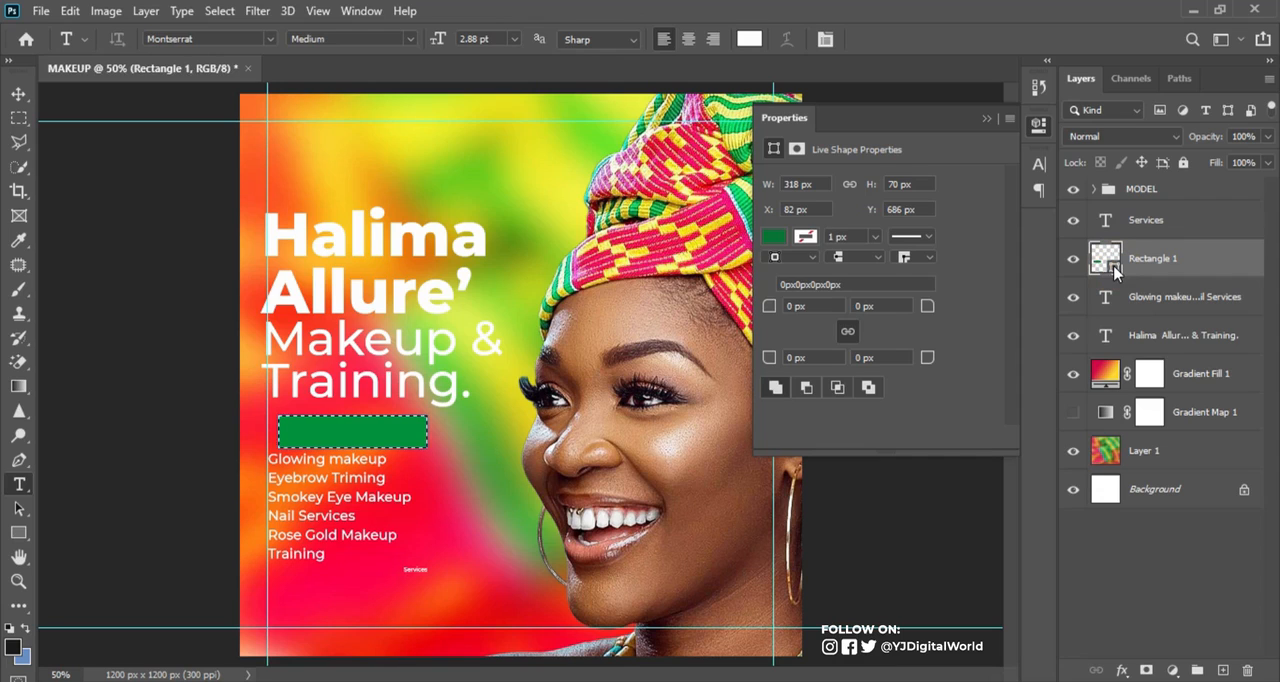
click(1170, 229)
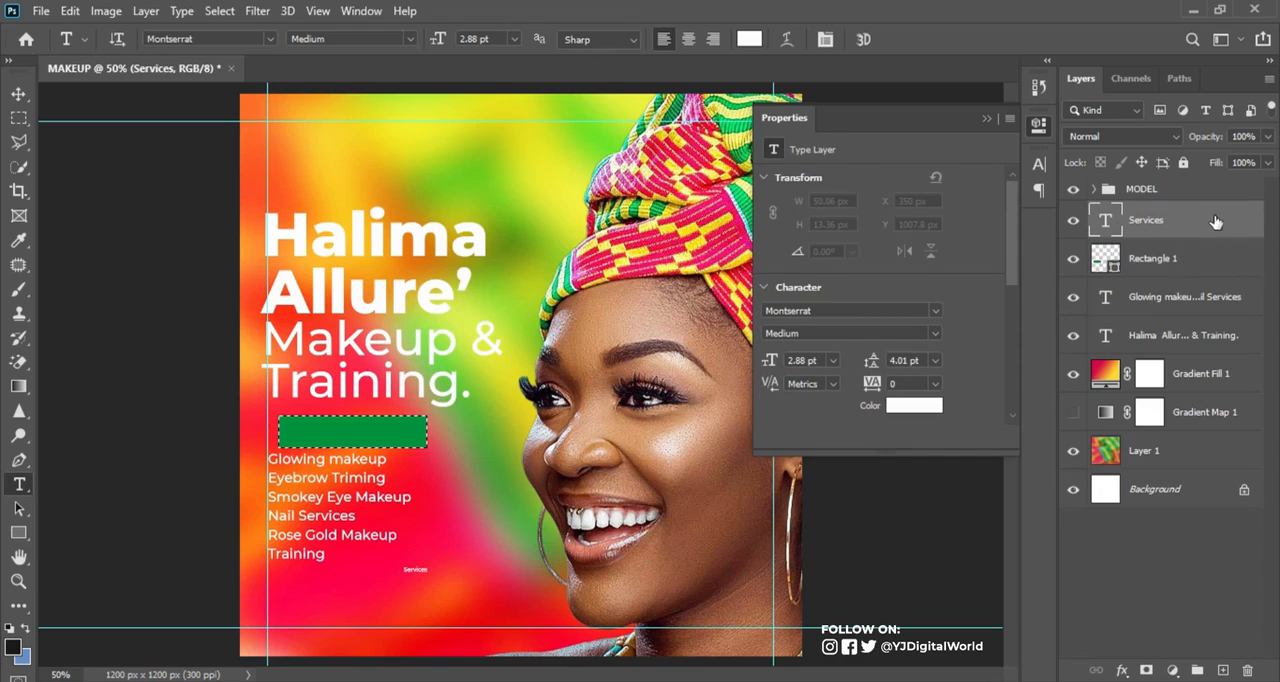
click(19, 94)
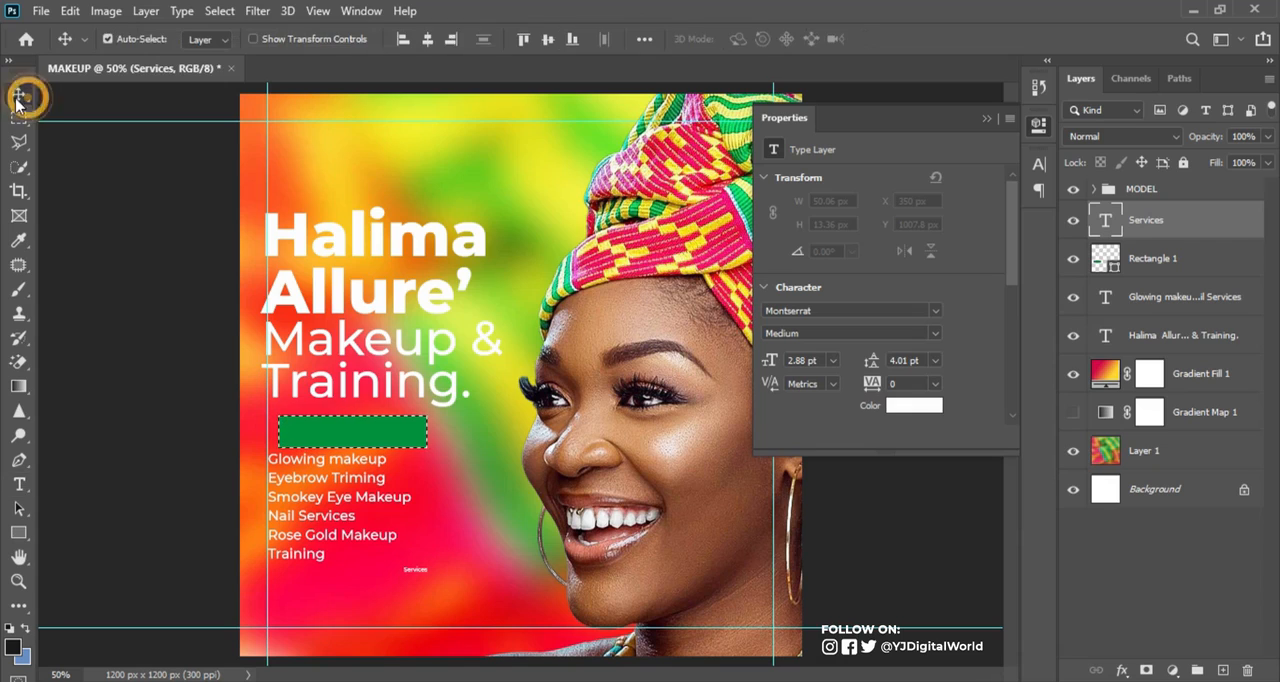
click(427, 38)
click(547, 40)
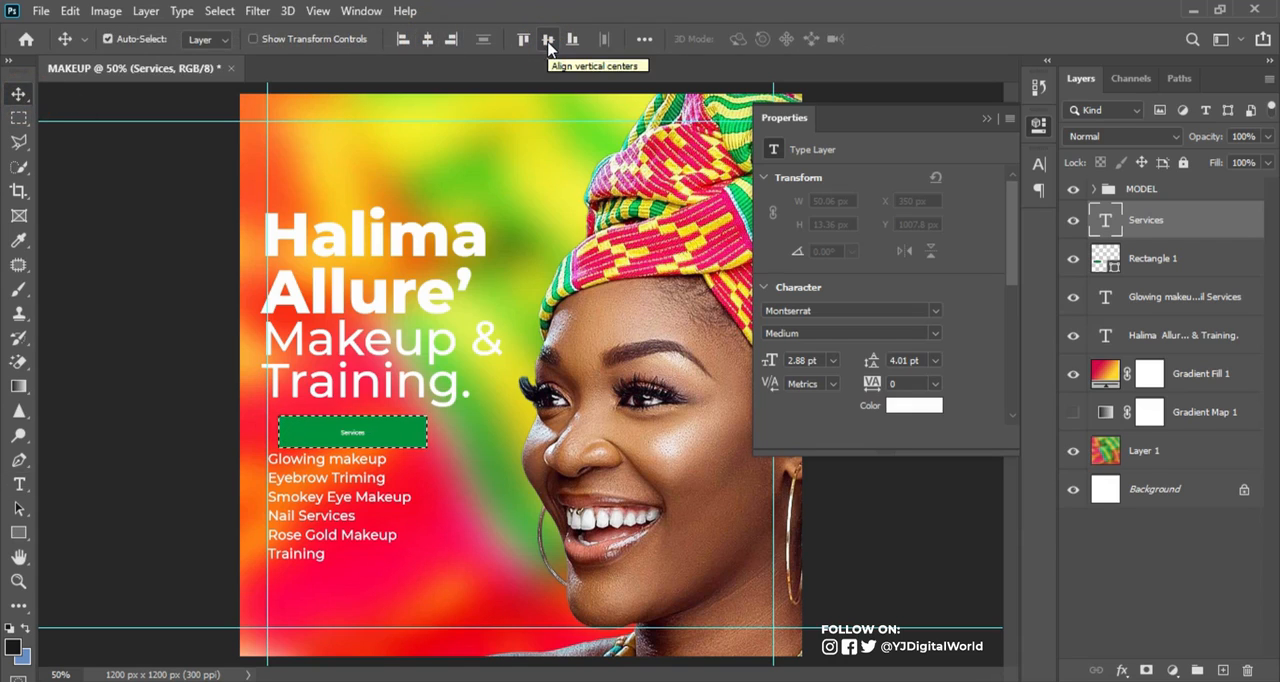
key(ctrl+d)
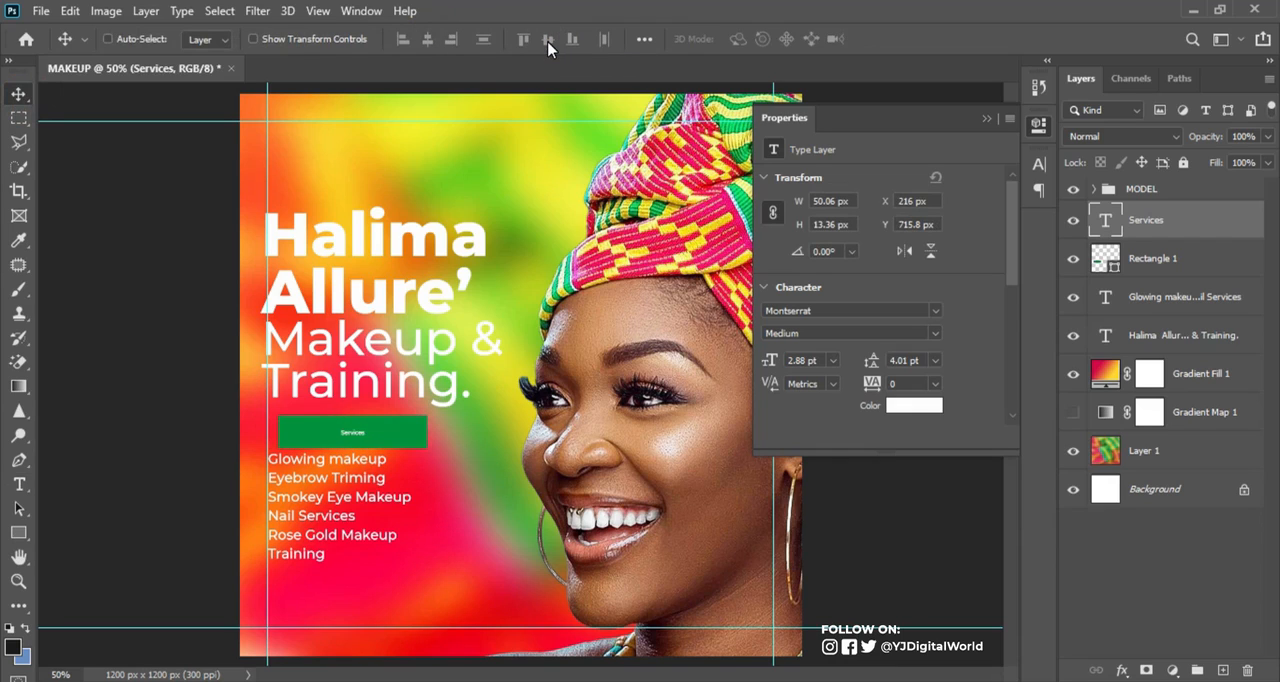
Enlarge the Services label to about 11.3 pt inside the green rectangle and set it to Montserrat Bold
key(ctrl+t)
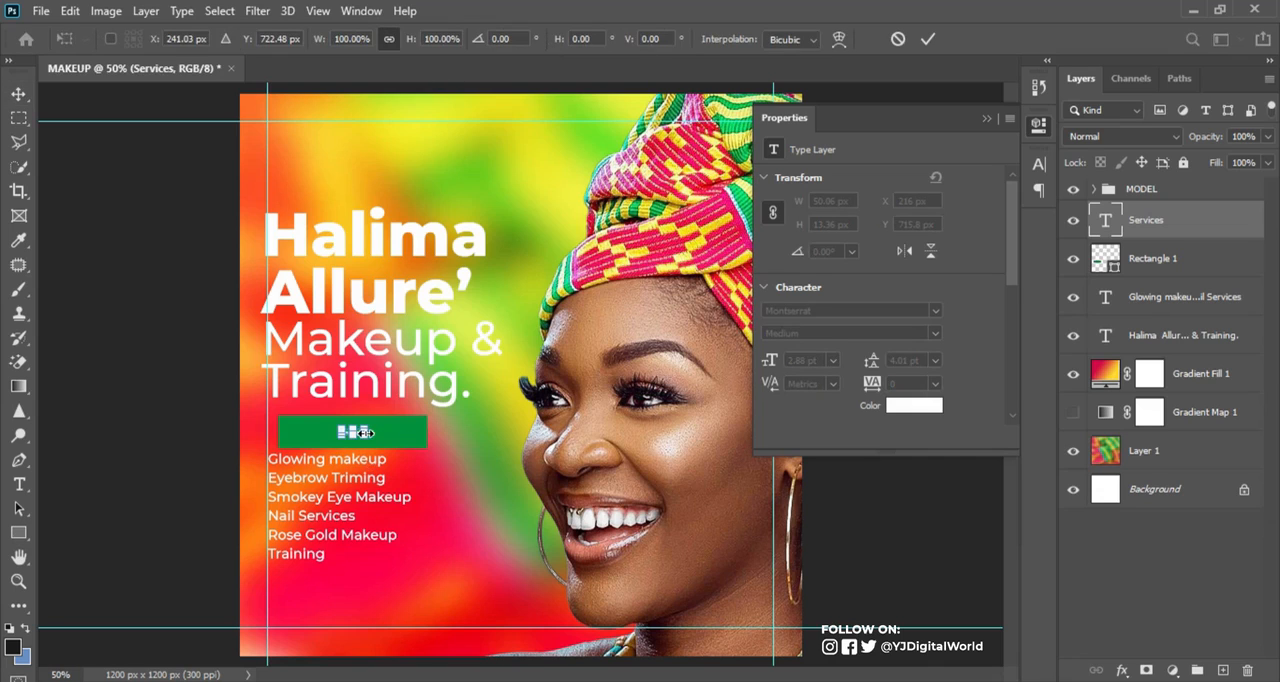
drag(365, 435, 400, 445)
key(Return)
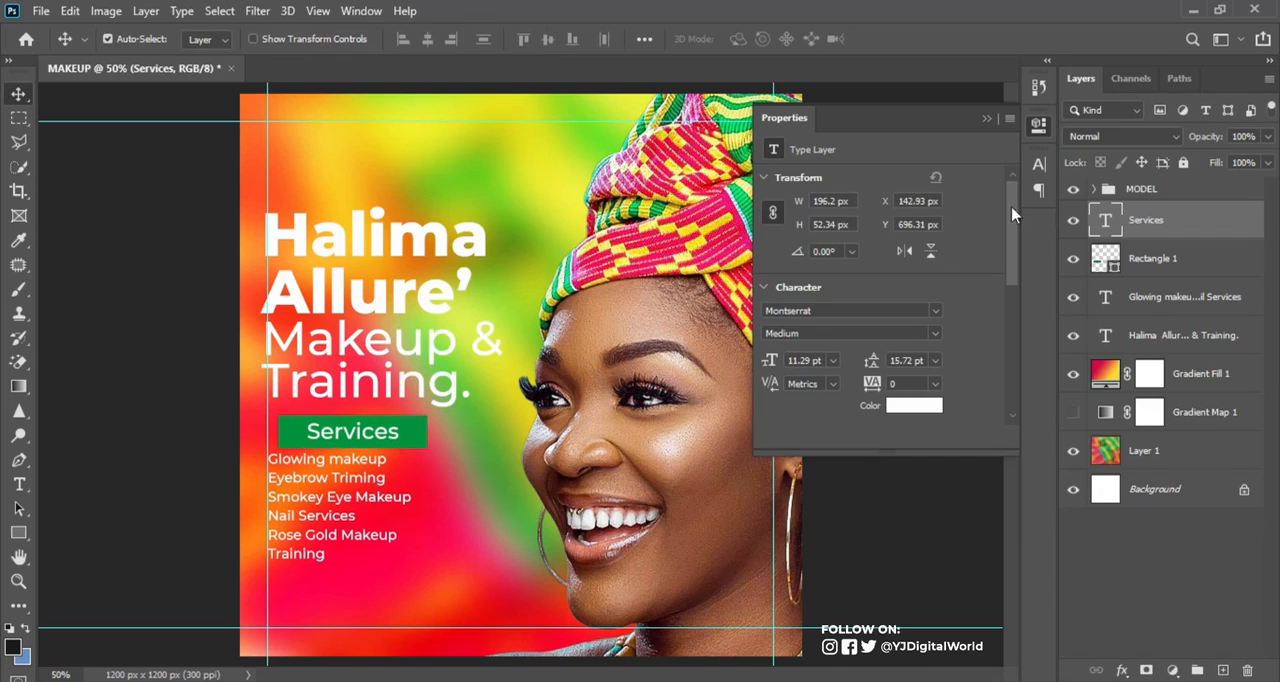
click(987, 118)
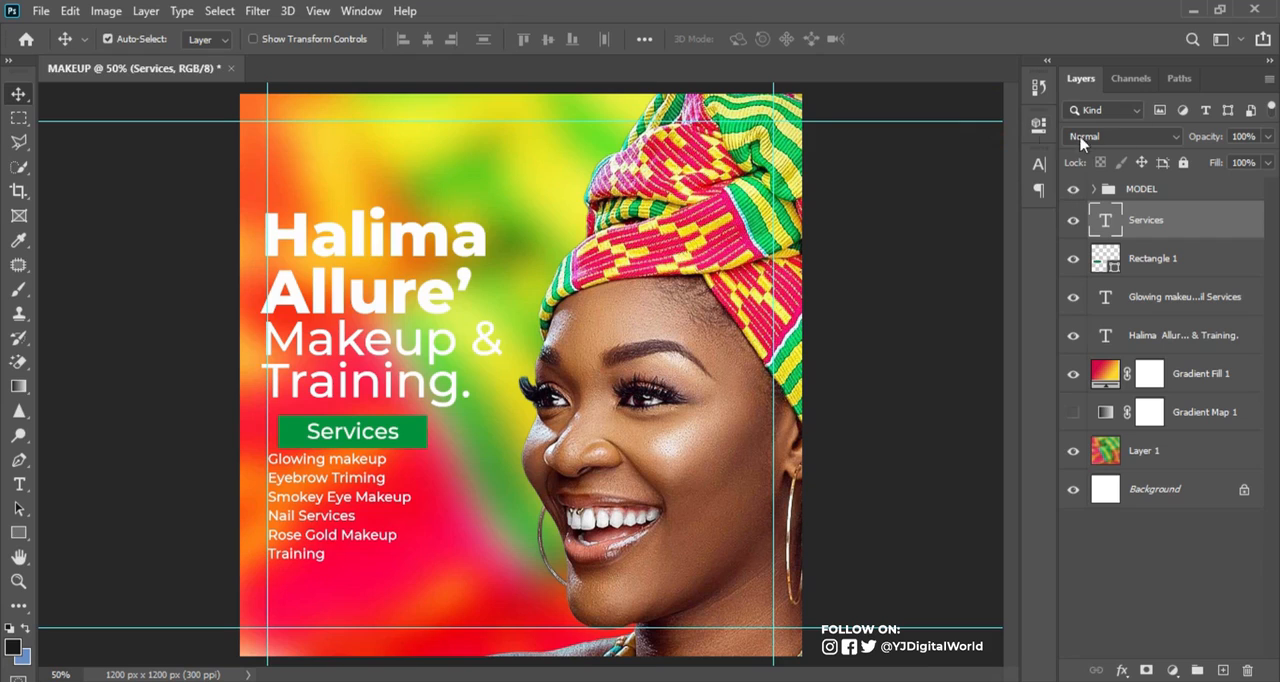
click(1039, 163)
click(1006, 191)
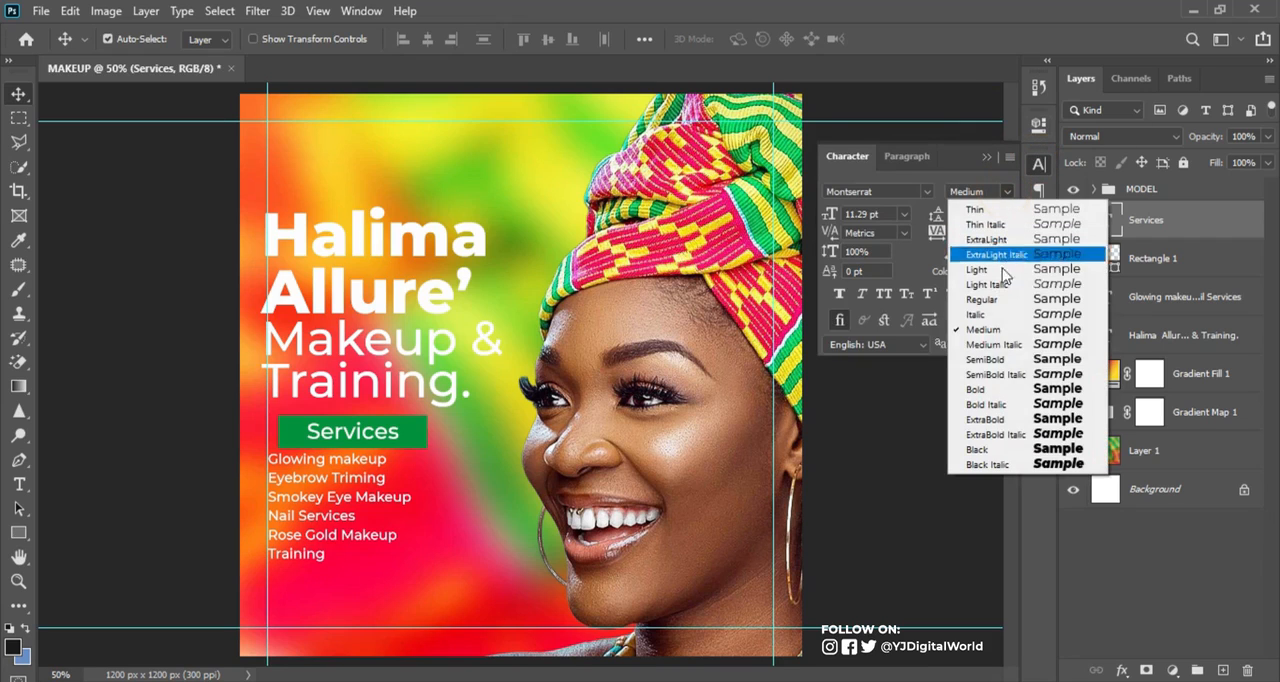
click(988, 389)
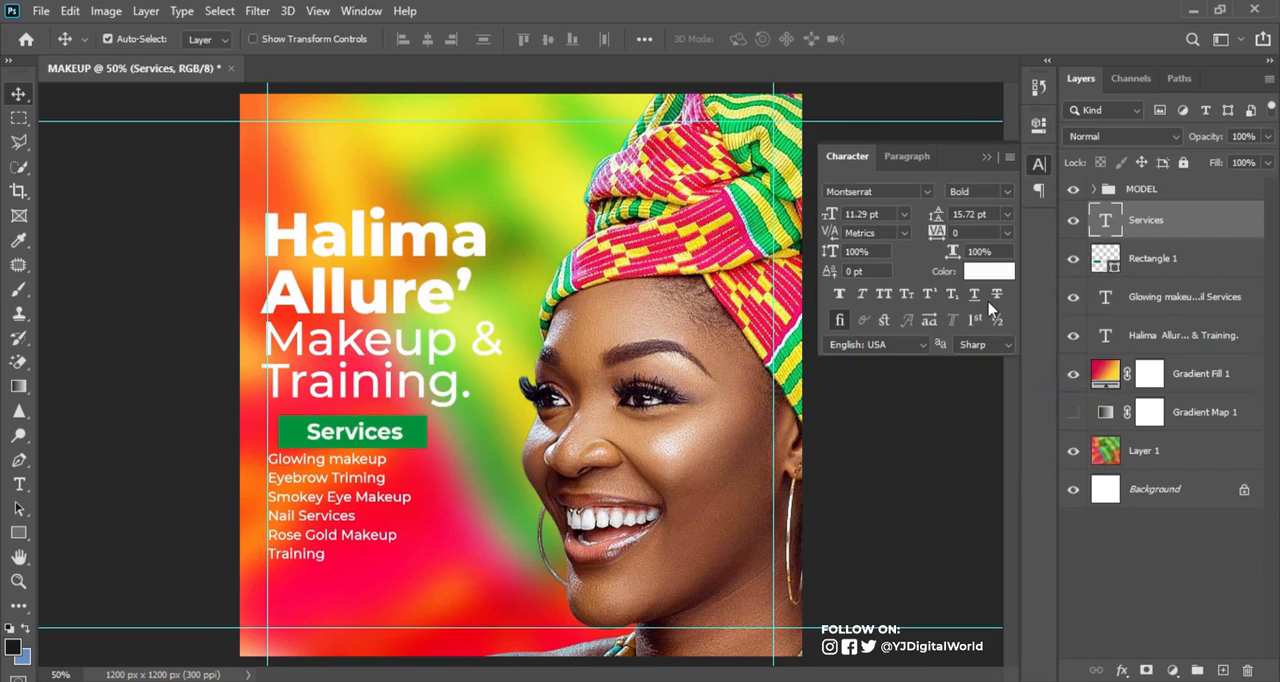
Move the Services label and its green rectangle together left to the left margin guide
shift+click(1155, 259)
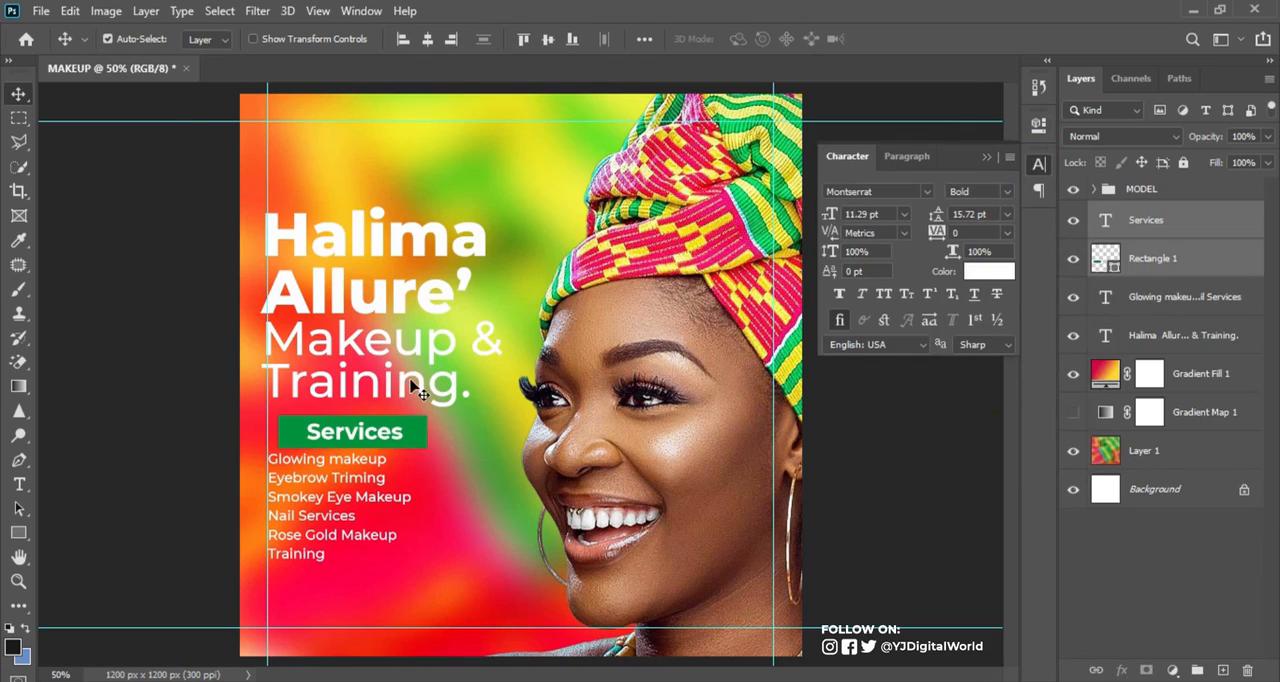
key(Left)
key(Left)
key(Left)
key(Left)
key(Left)
key(Left)
key(Left)
key(Left)
key(Left)
key(Left)
key(Left)
key(Left)
key(Left)
key(Left)
key(Left)
key(Left)
key(Left)
key(Left)
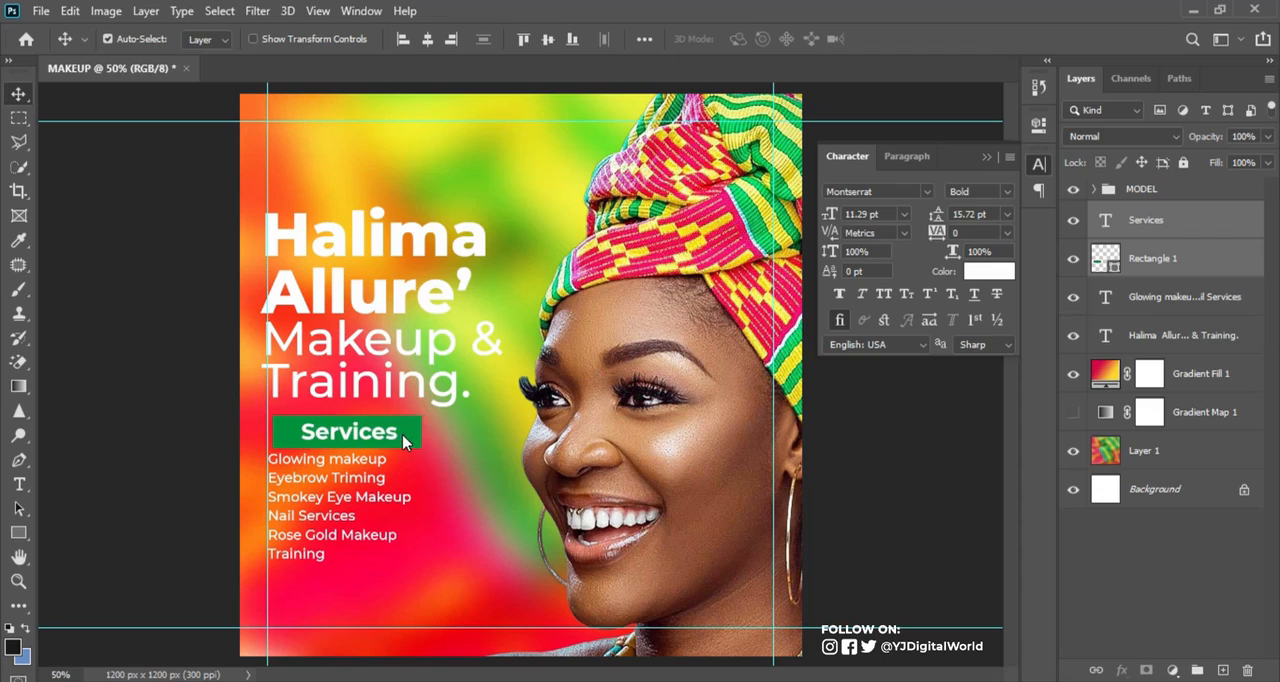
key(Left)
key(Left)
key(Left)
key(Left)
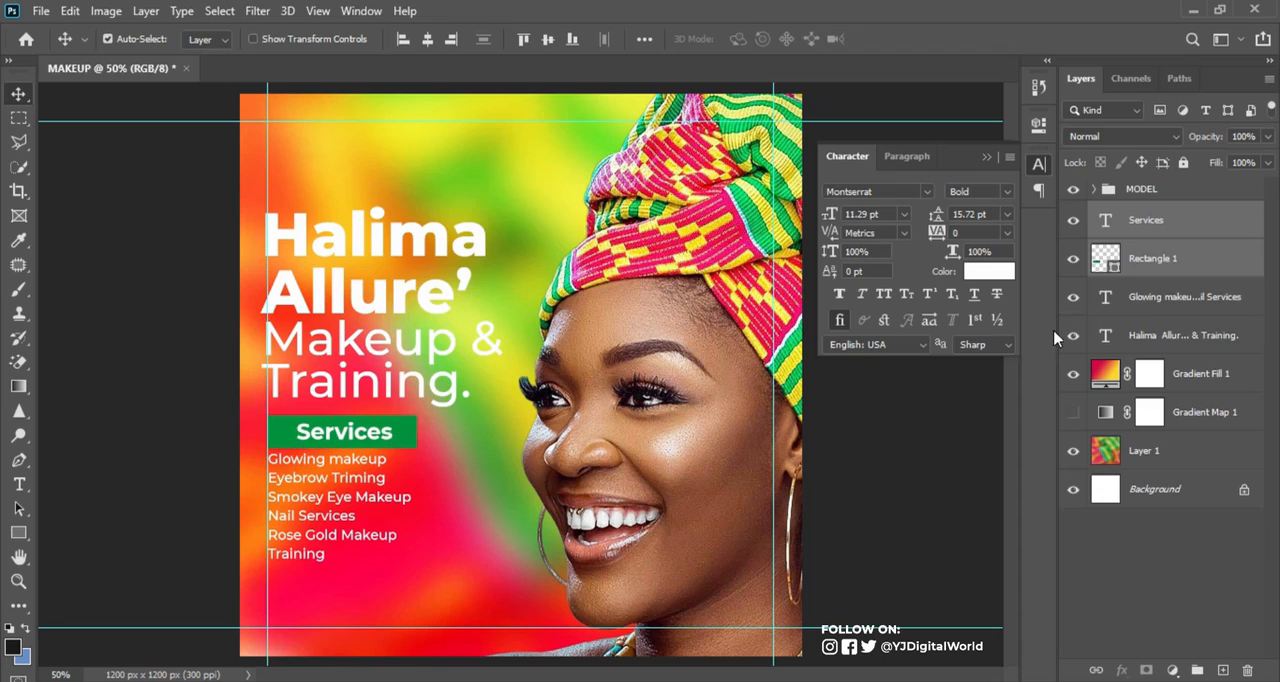
Narrow the green rectangle symmetrically to about 290 px wide and realign it with its label to the left margin guide
click(1200, 274)
key(ctrl+t)
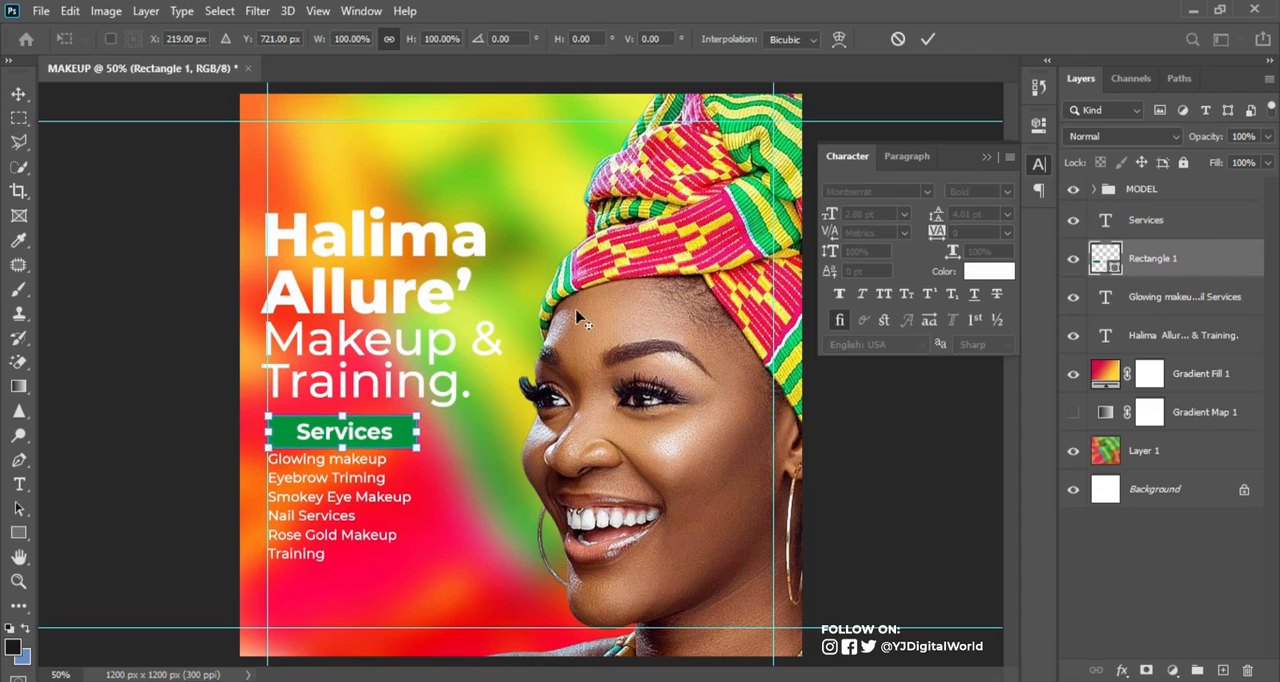
drag(413, 435, 408, 431)
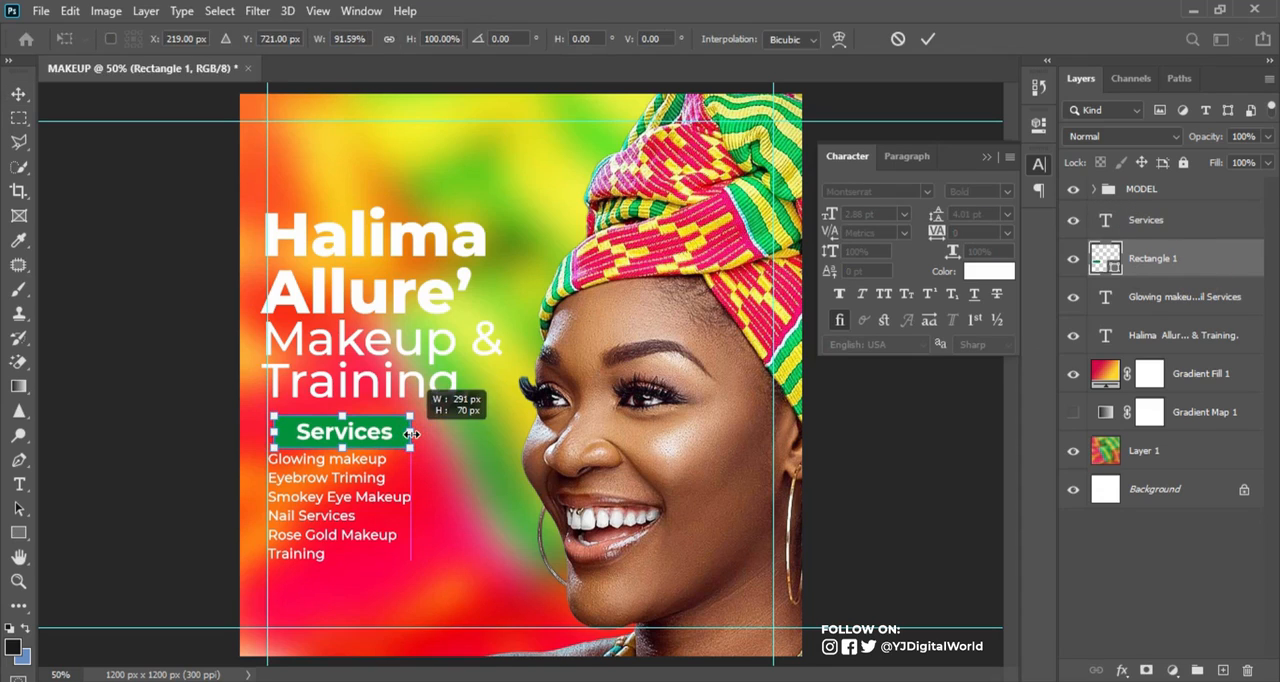
key(Return)
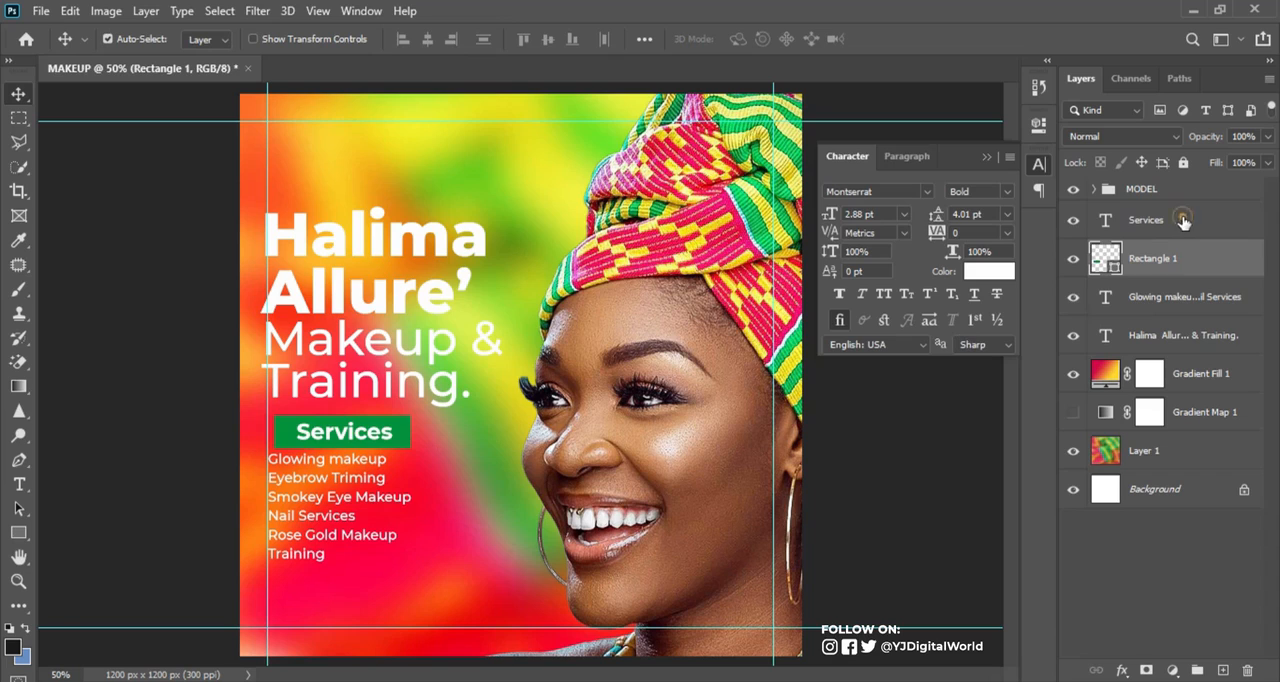
shift+click(1183, 221)
key(Left)
key(Left)
key(Left)
key(Left)
key(Left)
key(Left)
key(Left)
key(Left)
key(Left)
key(Left)
key(Left)
key(Left)
key(Left)
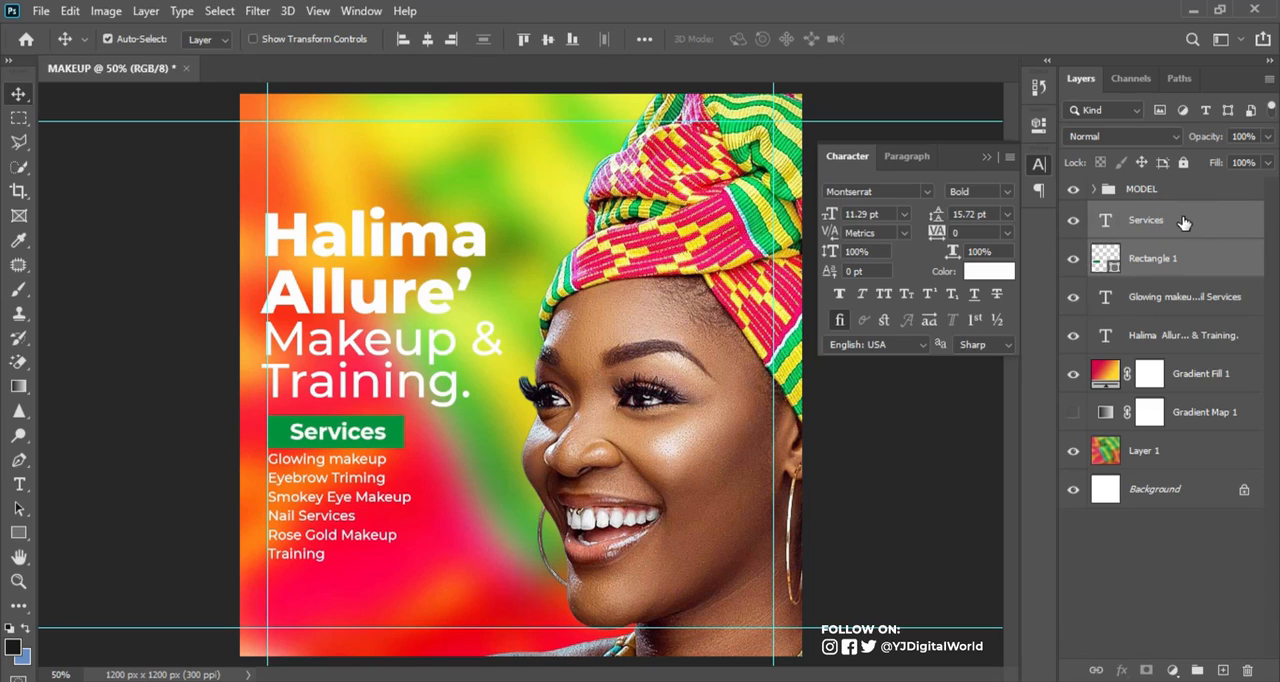
Nudge the services list slightly down to leave a small gap below the green rectangle
click(375, 510)
key(Down)
key(Down)
key(Down)
key(Down)
key(Down)
key(Down)
key(Down)
key(Down)
key(Up)
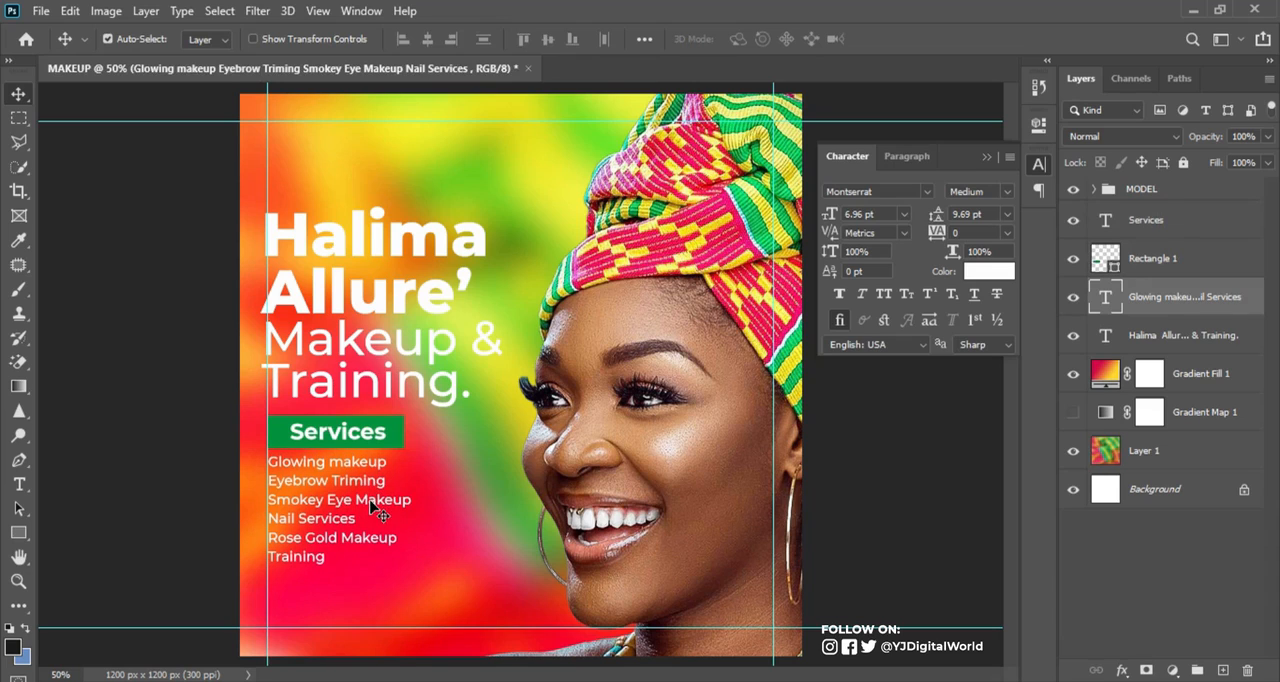
Move the headline text up, scale it down to about 91% and align it to the left margin guide
drag(405, 256, 398, 225)
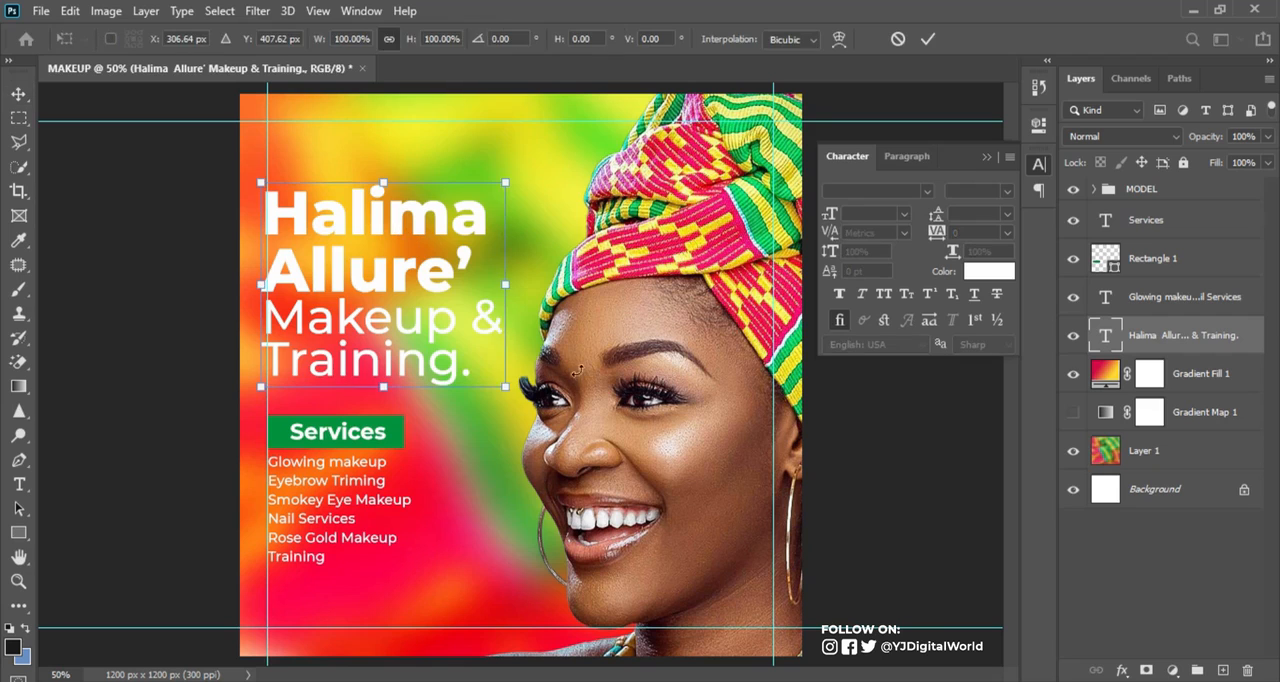
drag(504, 385, 484, 368)
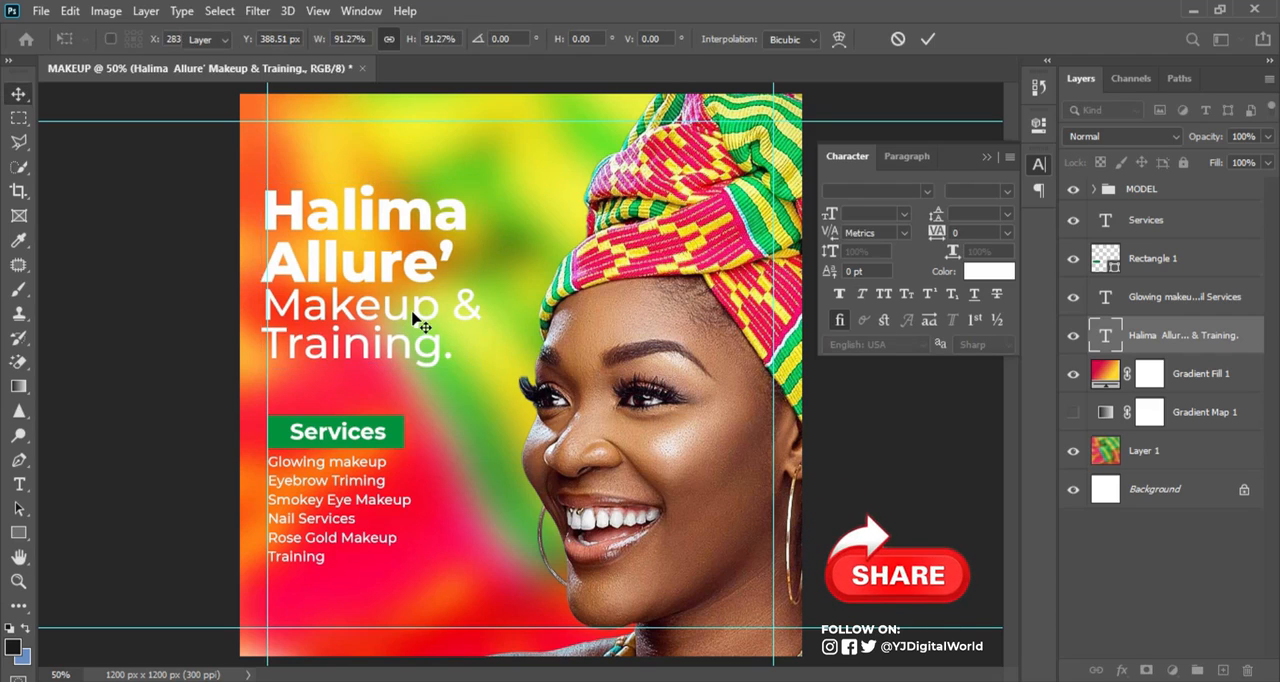
key(Return)
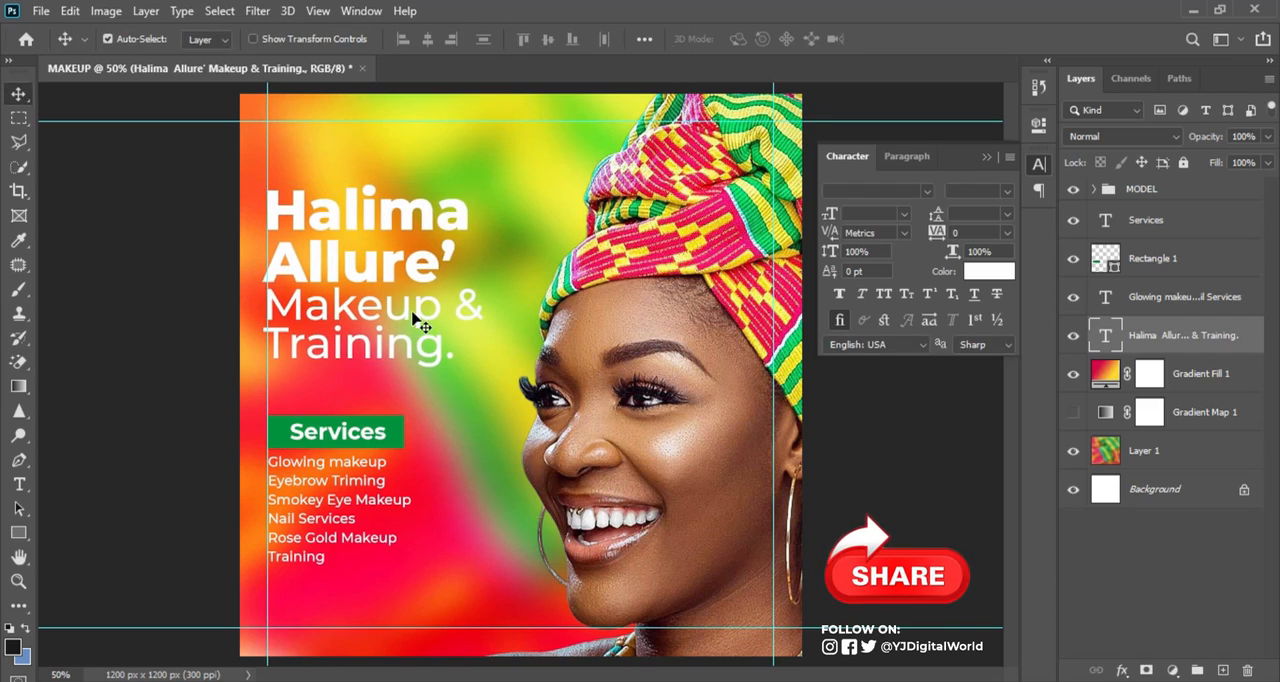
Move the Services label and its green rectangle up closer to the headline
click(1176, 222)
shift+click(1172, 262)
key(Up)
key(Up)
key(Up)
key(Up)
key(Up)
key(Up)
key(Up)
key(Up)
key(Up)
key(Up)
key(Up)
key(Up)
key(Up)
key(Up)
key(Up)
key(Up)
key(Up)
key(Up)
key(Up)
key(Up)
key(Down)
key(Down)
key(Down)
key(Down)
key(Down)
key(Down)
key(Down)
key(Down)
key(Down)
key(Down)
key(Down)
key(Down)
key(Down)
key(Down)
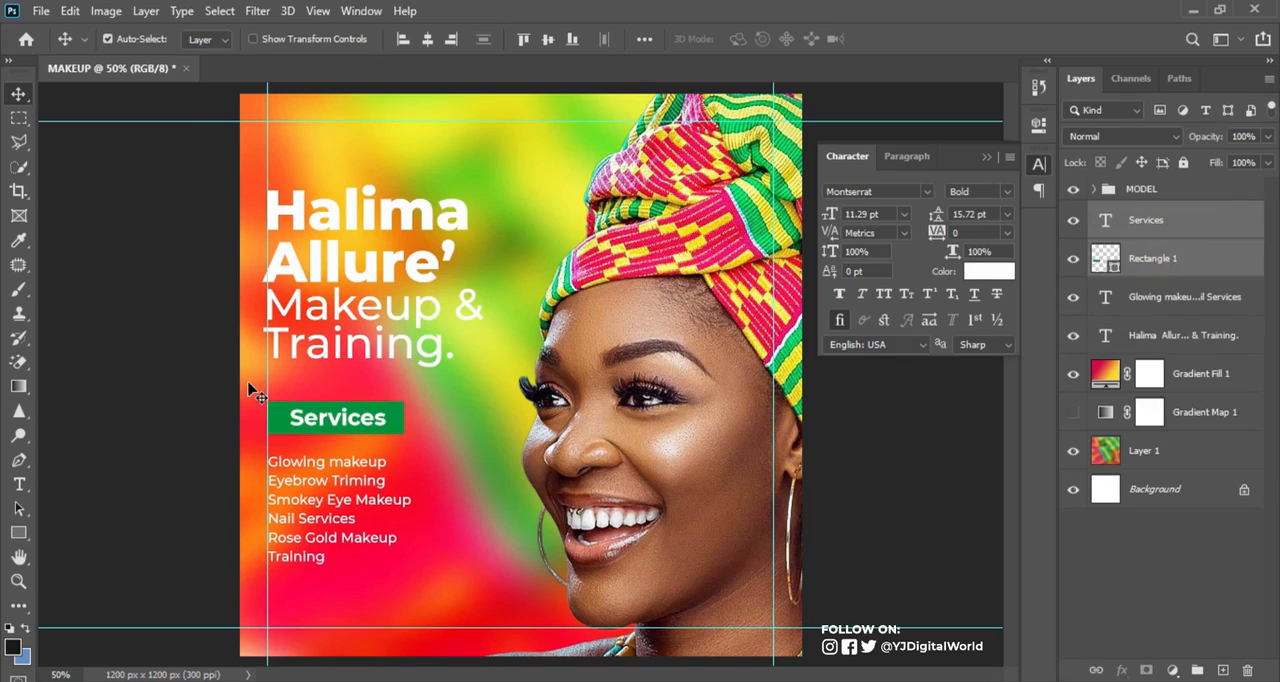
Move the services list up so it sits just below the Services label
click(1172, 299)
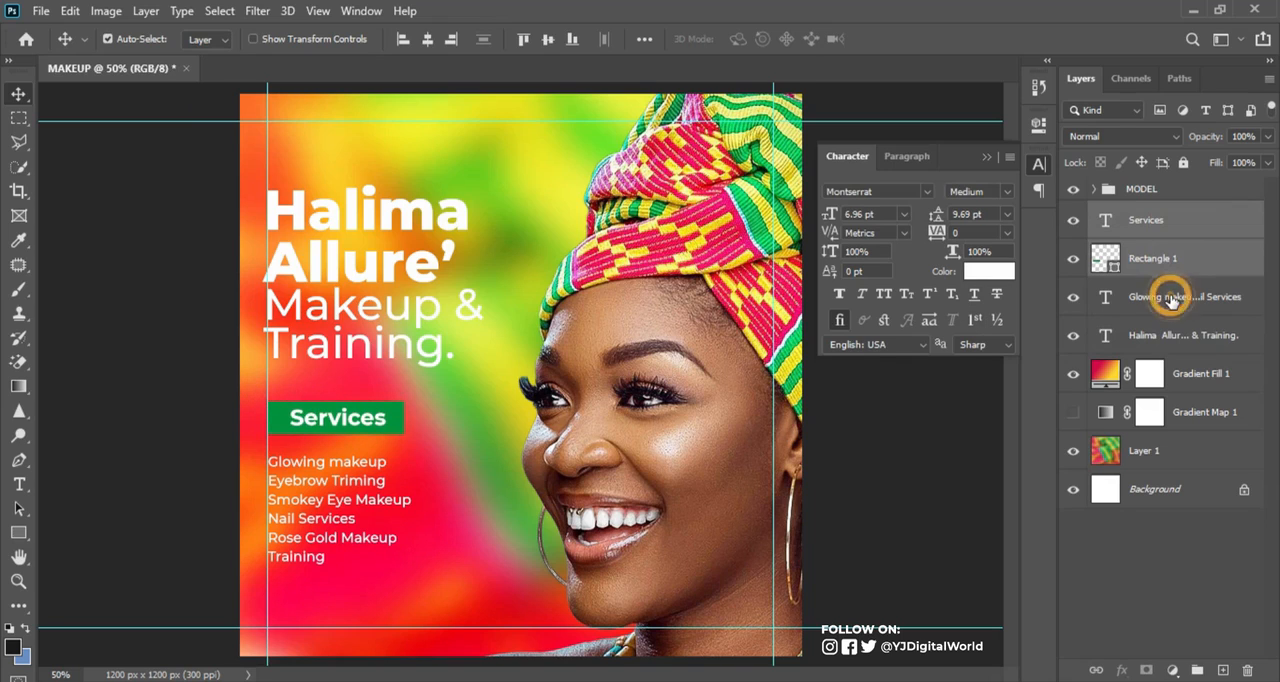
key(Up)
key(Up)
key(Up)
key(Up)
key(Up)
key(Up)
key(Up)
key(Up)
key(Up)
key(Up)
key(Up)
key(Up)
key(Up)
key(Up)
key(Up)
key(Up)
key(Up)
key(Up)
key(Up)
key(Up)
key(Up)
key(Up)
key(Up)
key(Up)
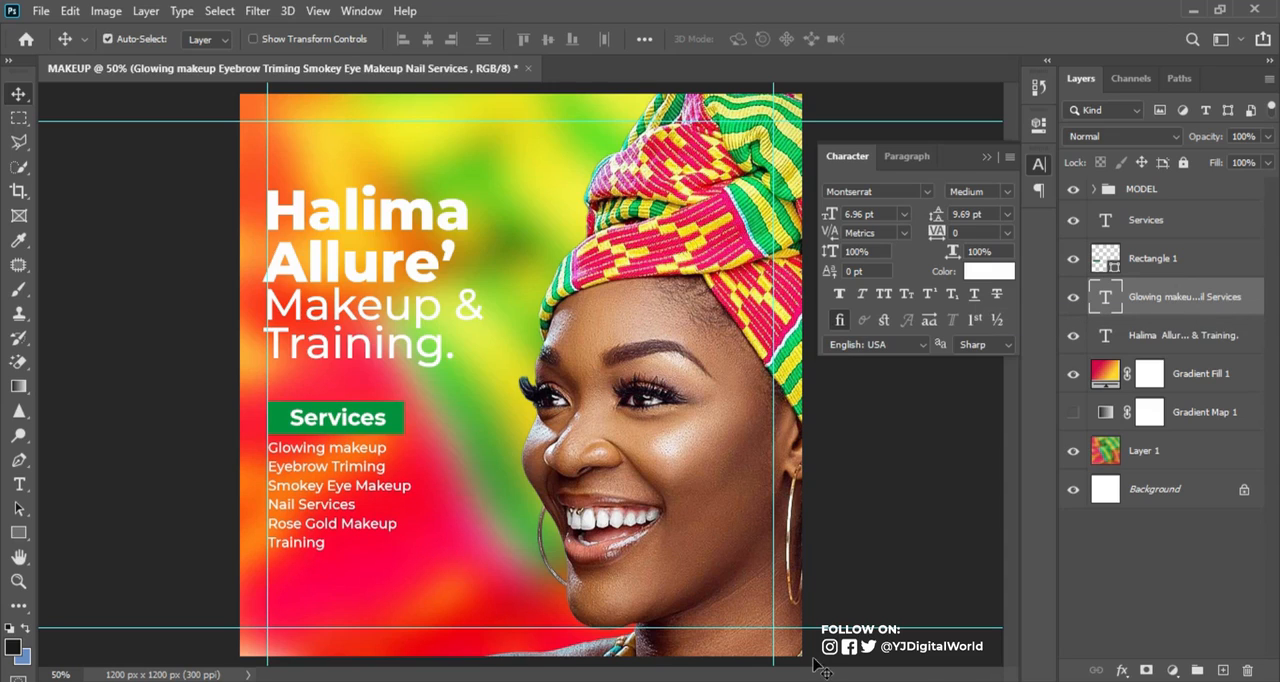
Copy the "For more info or Booking:" contact lines from the Notepad note and paste them as a new Photoshop text layer below the services list
key(alt+Tab)
drag(855, 410, 1046, 444)
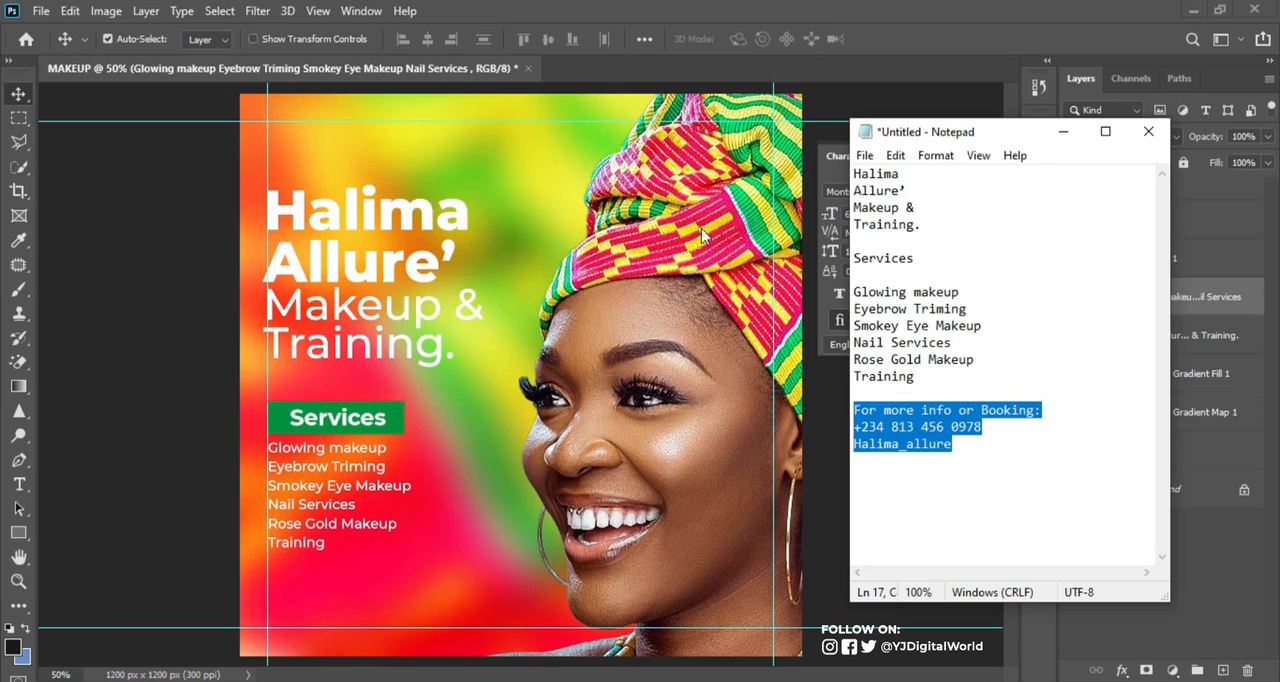
click(723, 8)
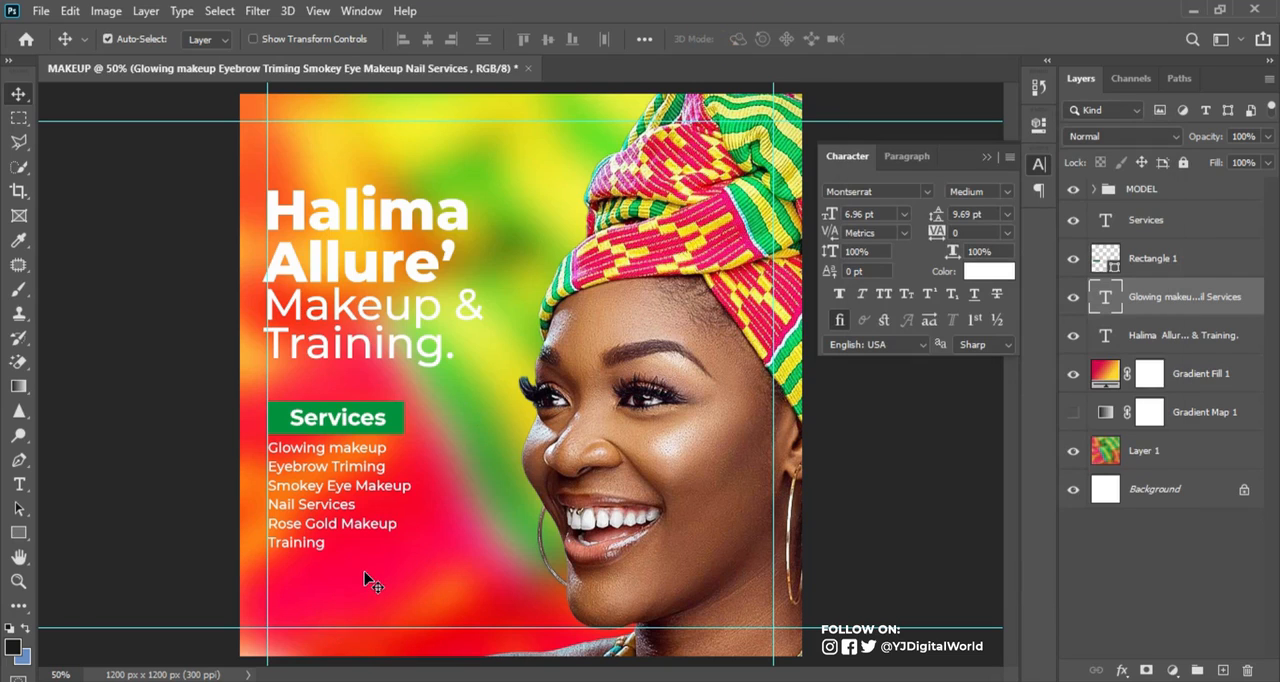
key(t)
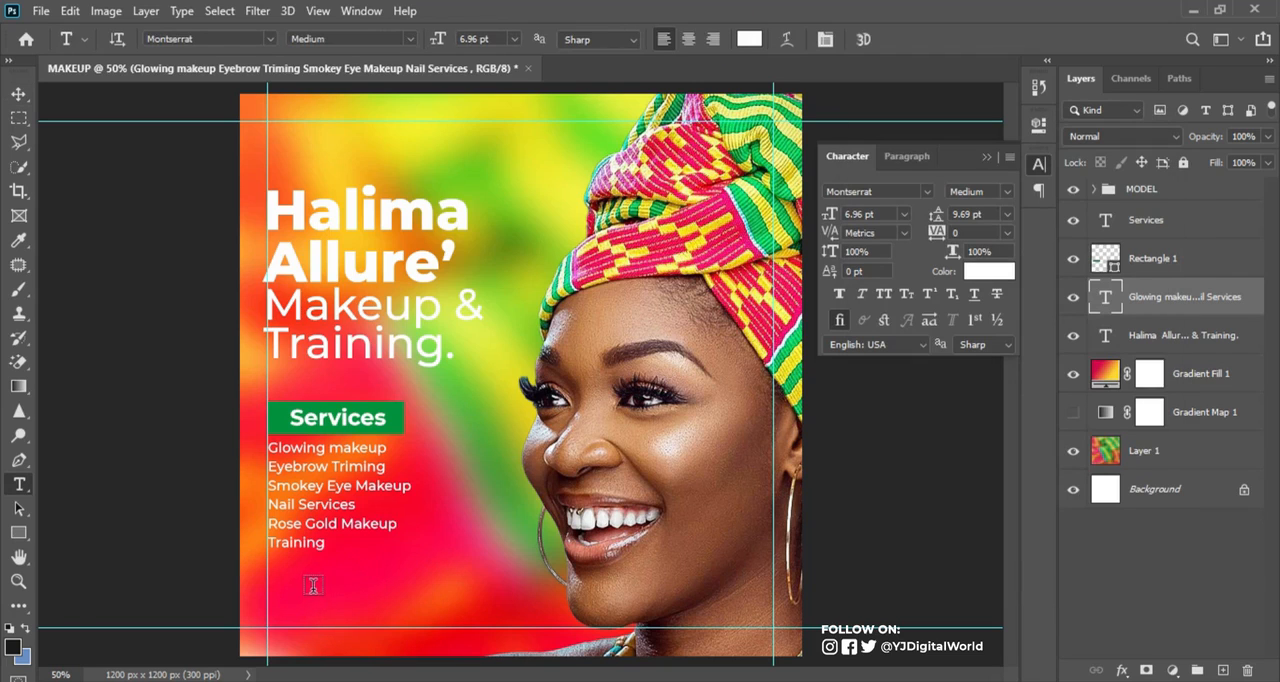
click(307, 585)
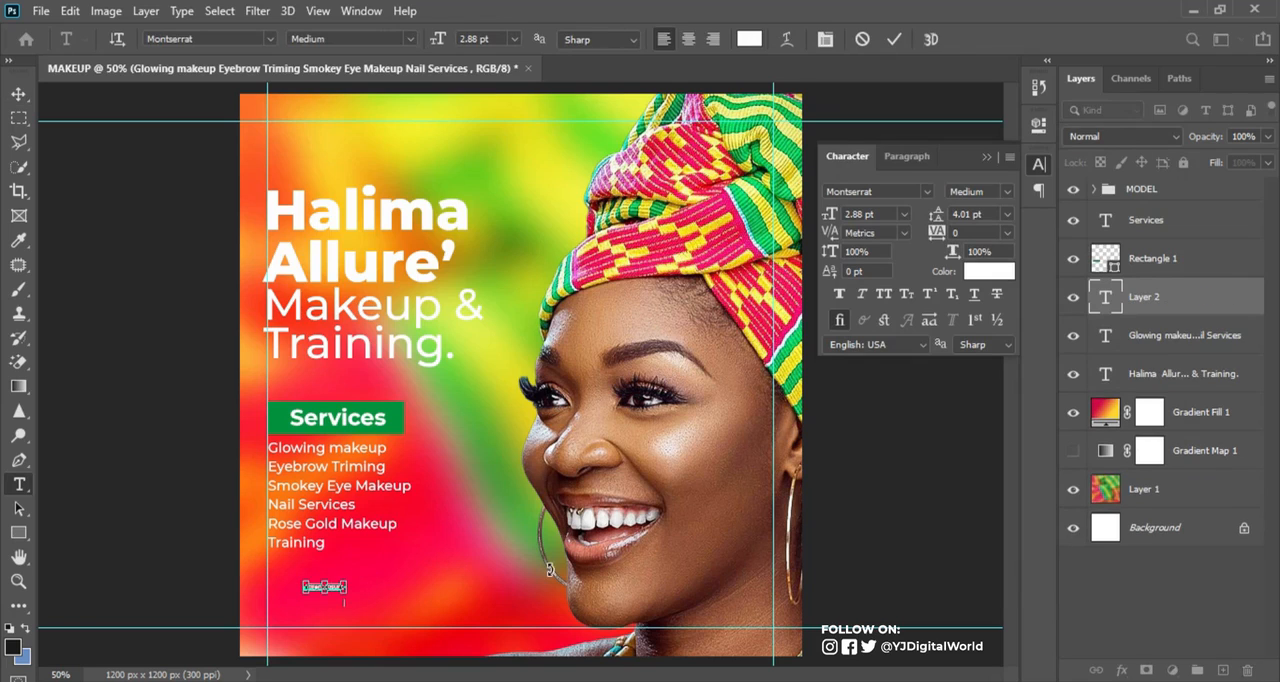
key(ctrl+v)
Set the booking contact text to 5.88 pt with 8.01 pt leading
key(ctrl+a)
drag(829, 216, 835, 218)
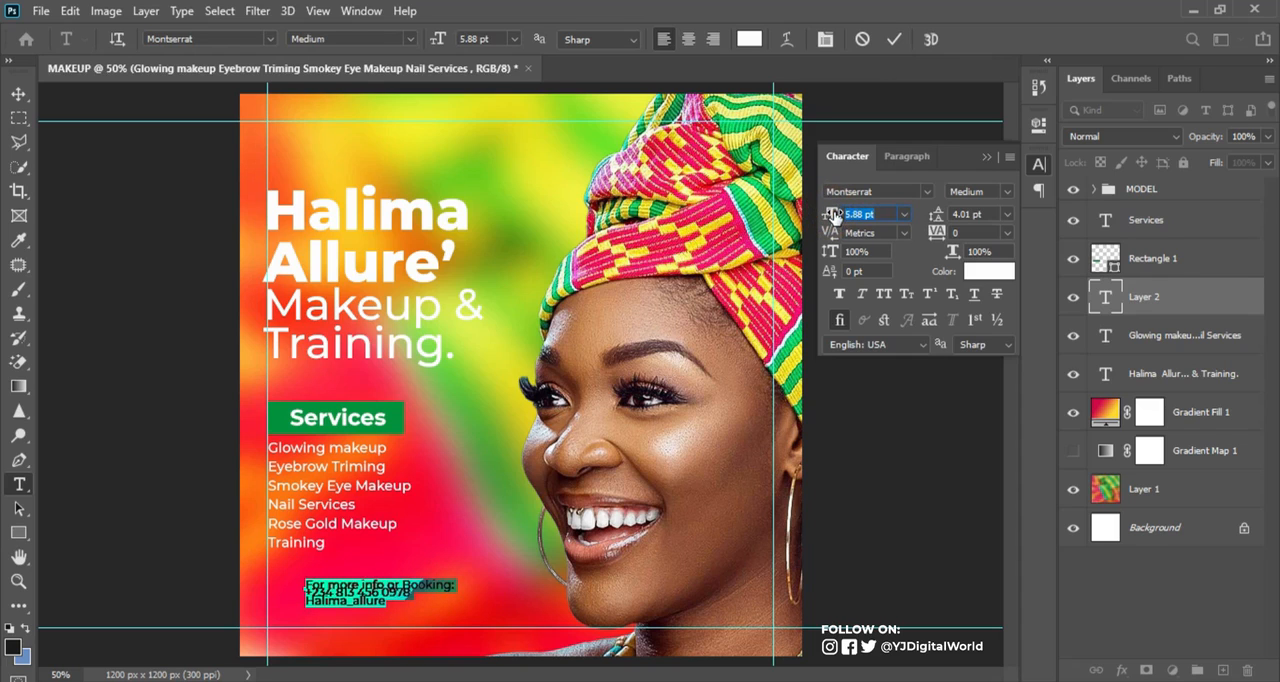
click(893, 39)
drag(934, 213, 937, 216)
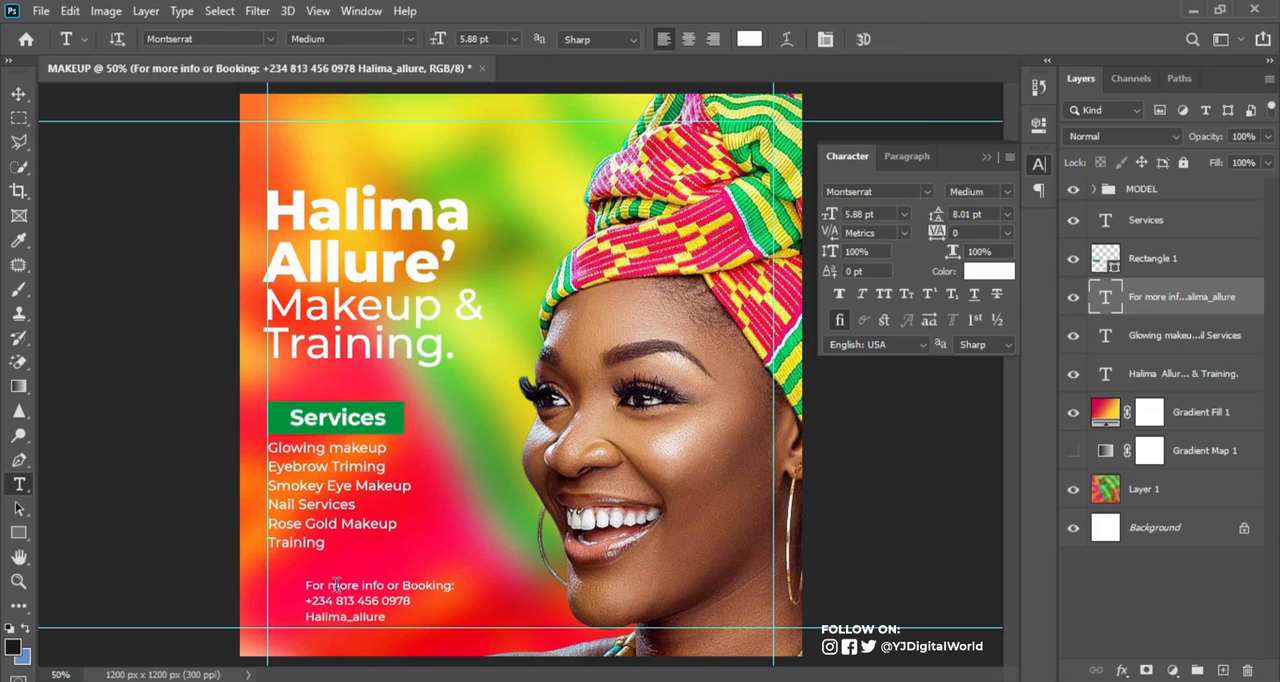
Join the Instagram handle onto the phone number's line in the booking text, adding spacing before the number and before the handle
click(306, 616)
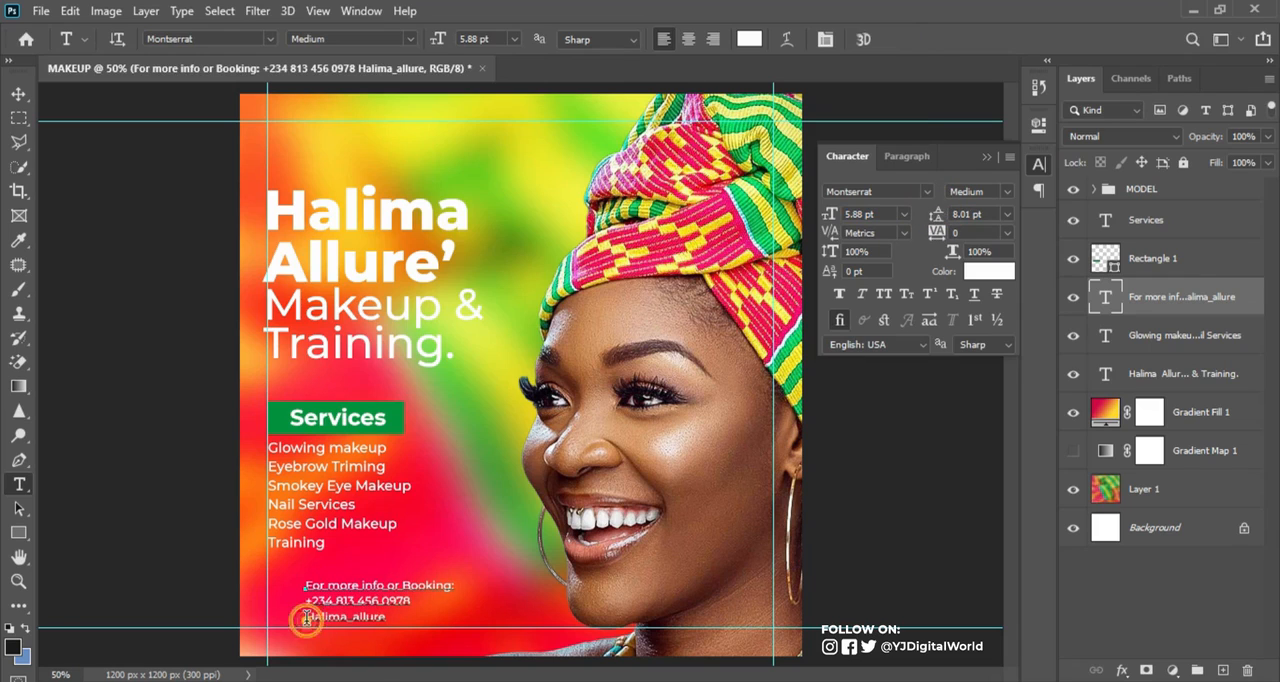
key(BackSpace)
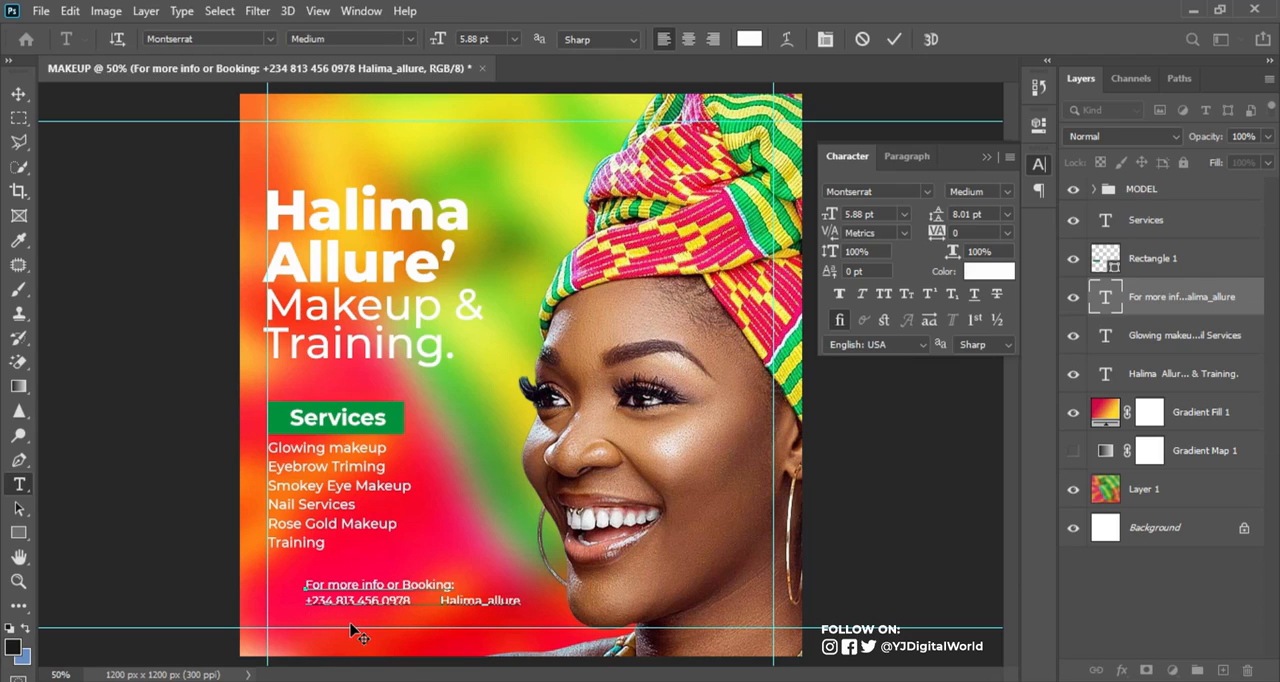
click(354, 631)
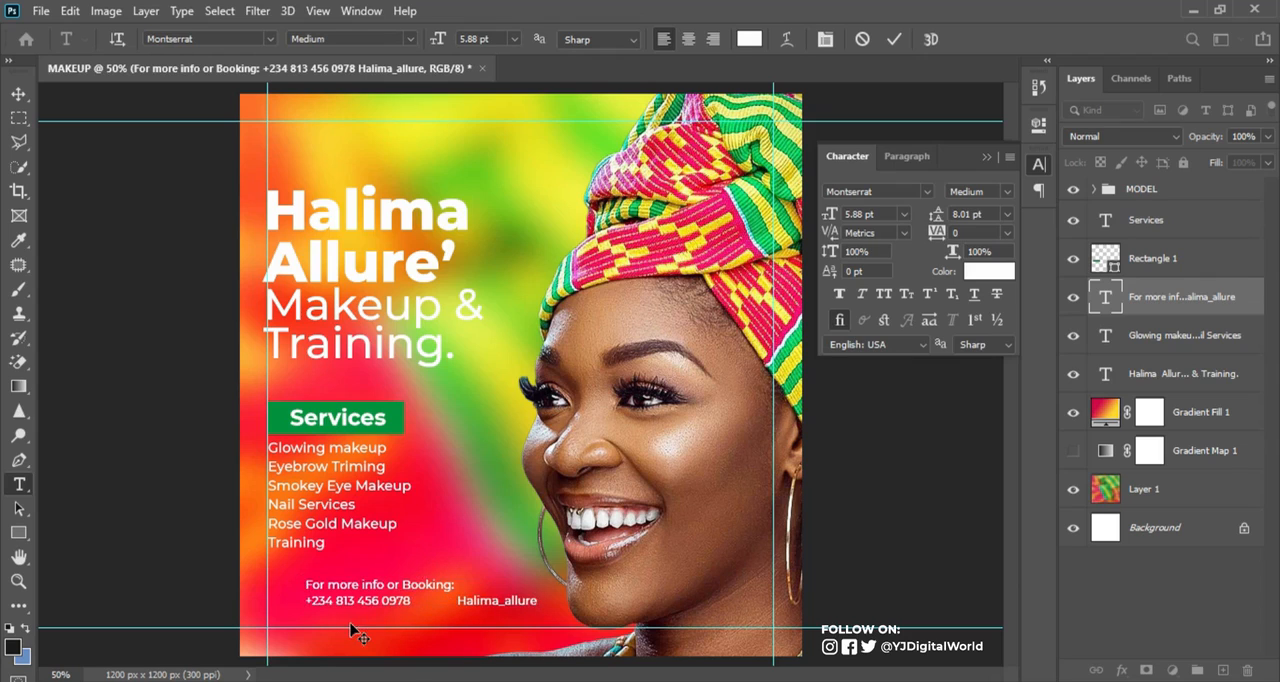
click(307, 600)
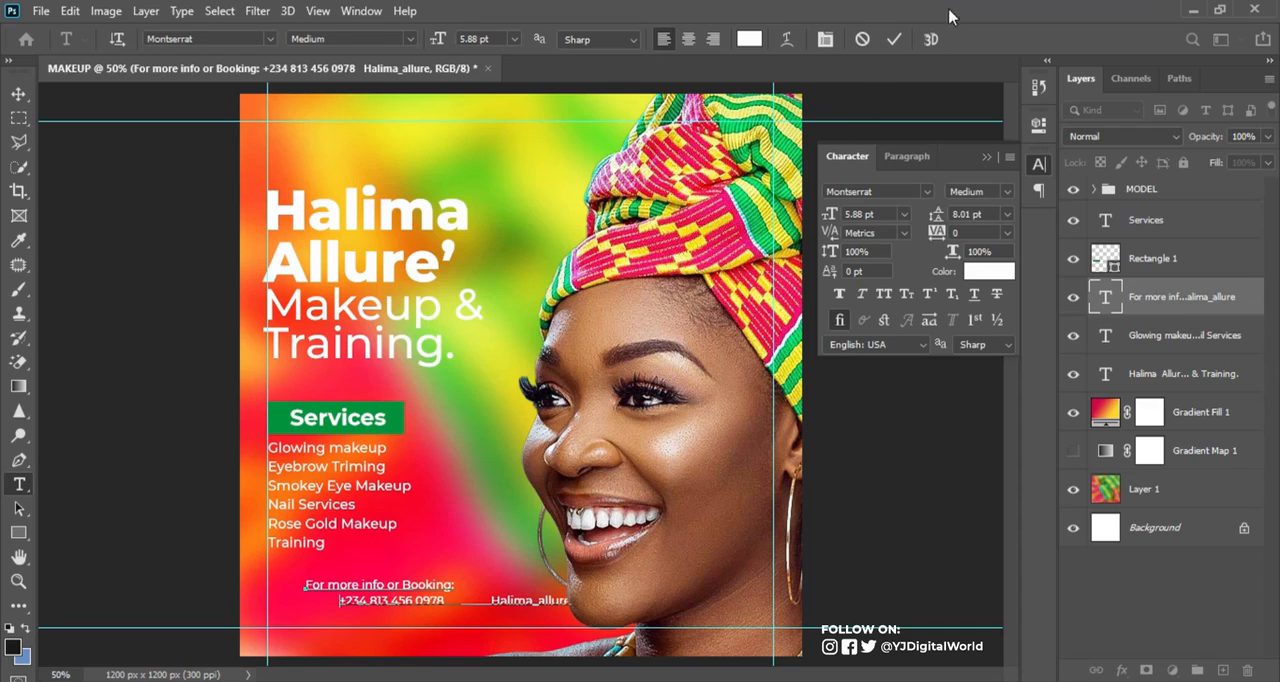
click(894, 39)
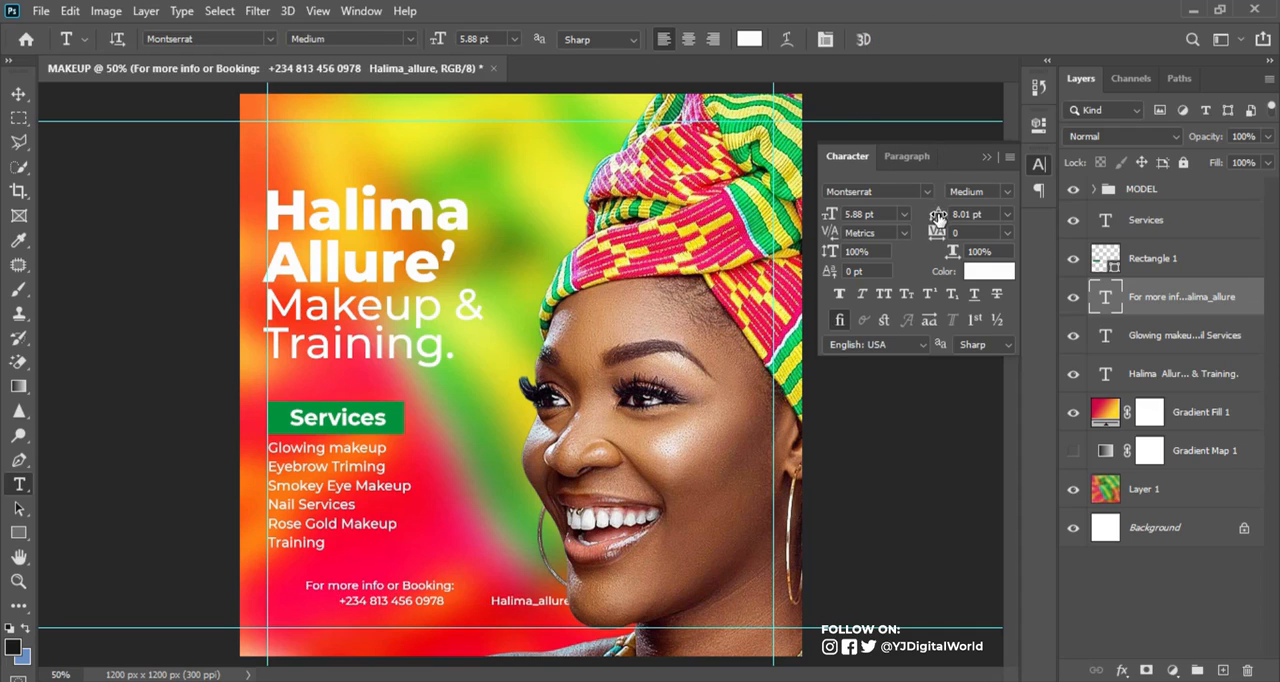
Set the booking text's leading to 11.01 pt and move the text to align with the left margin guide
drag(938, 220, 941, 222)
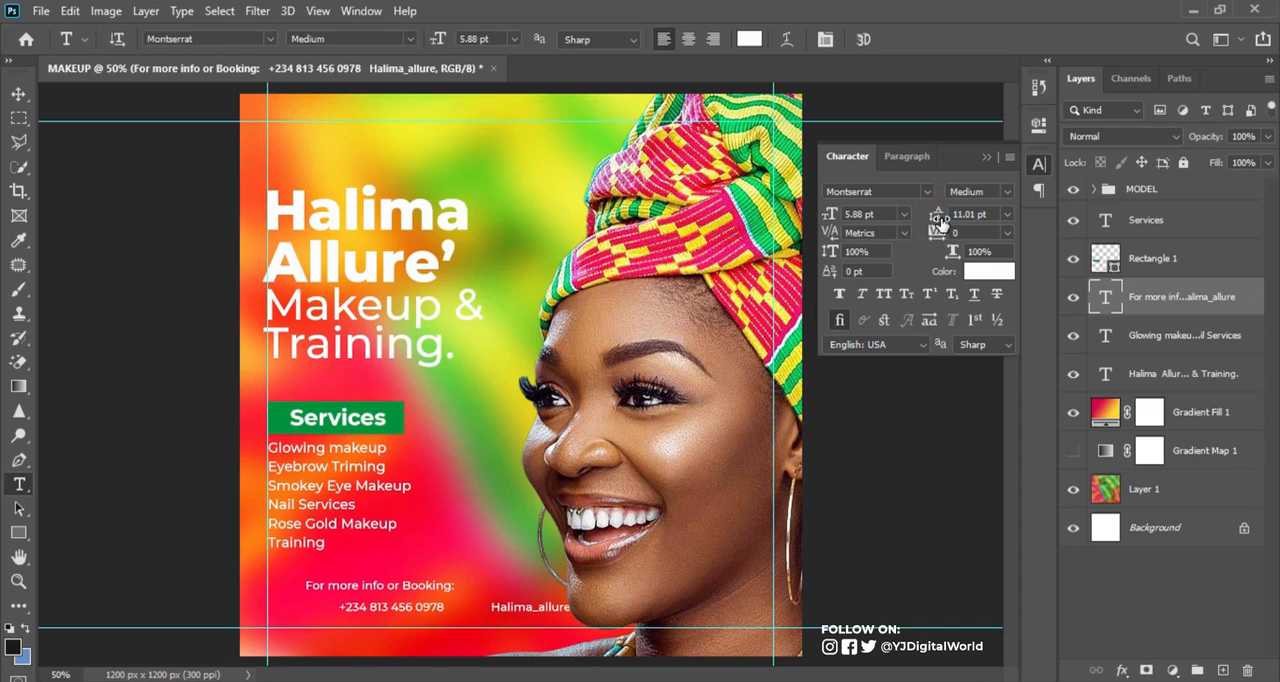
click(18, 93)
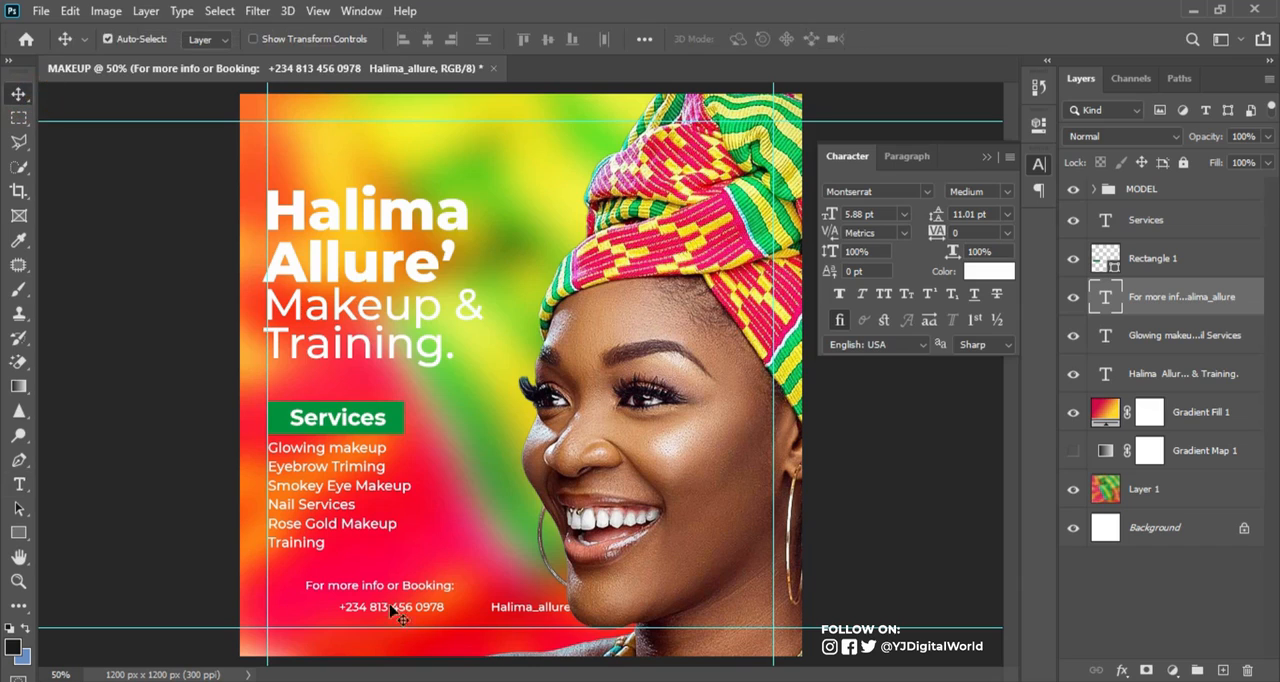
drag(410, 588, 368, 600)
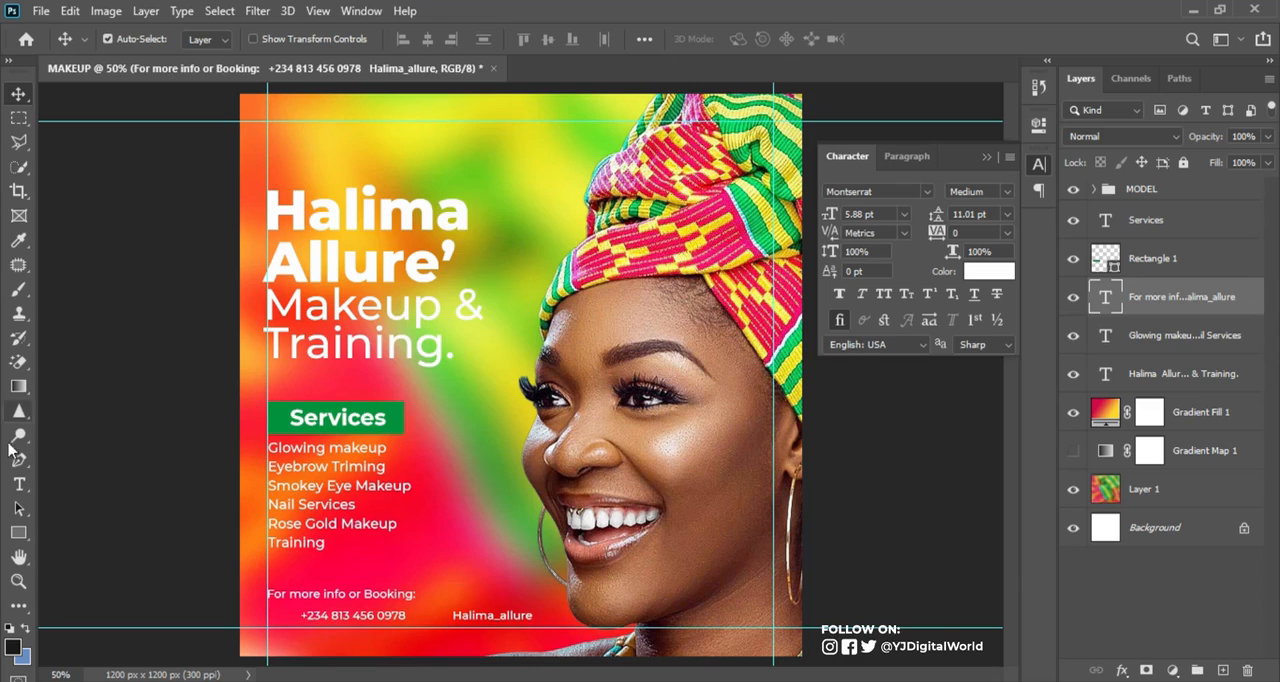
Set the phone-and-handle line to Montserrat SemiBold and the "For more info or Booking:" line to Montserrat Regular
click(19, 484)
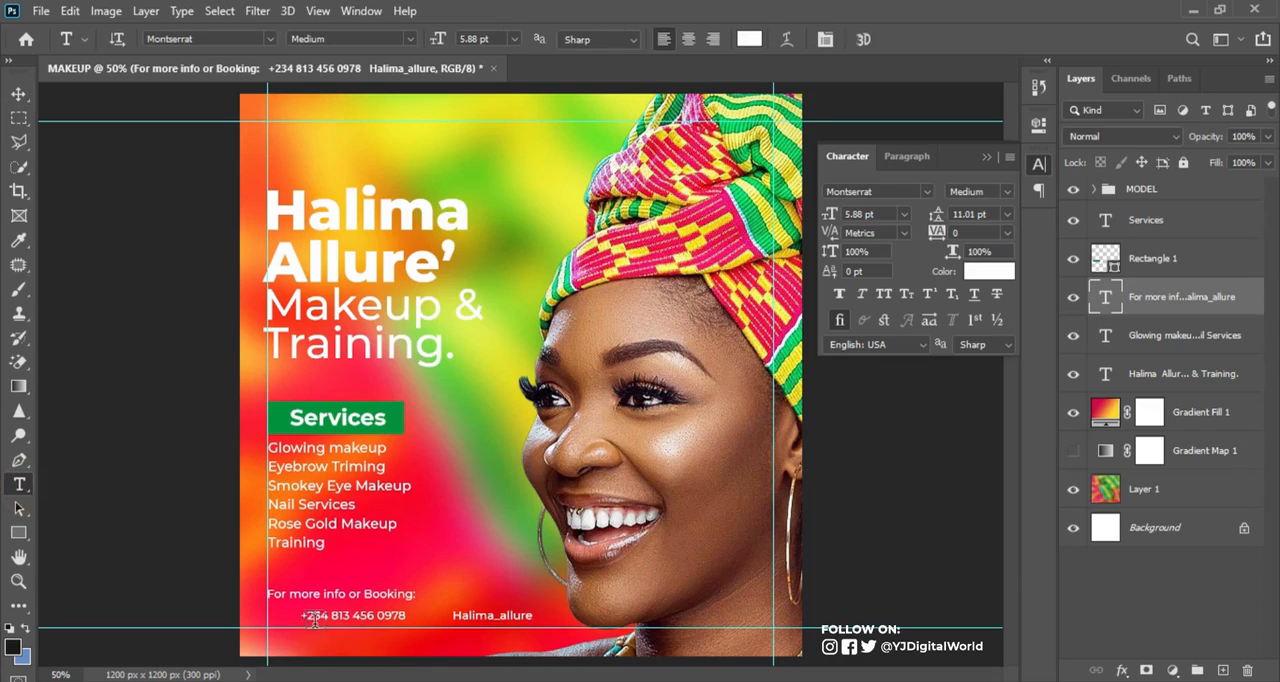
drag(300, 615, 575, 616)
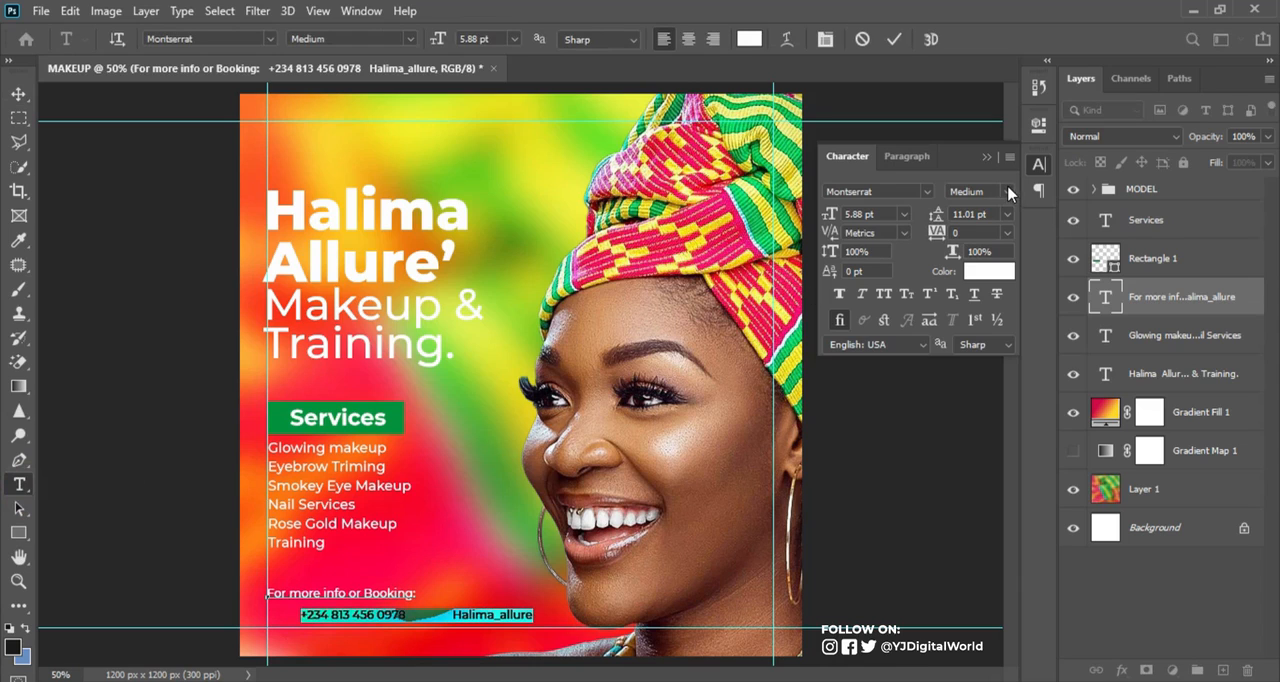
click(1007, 191)
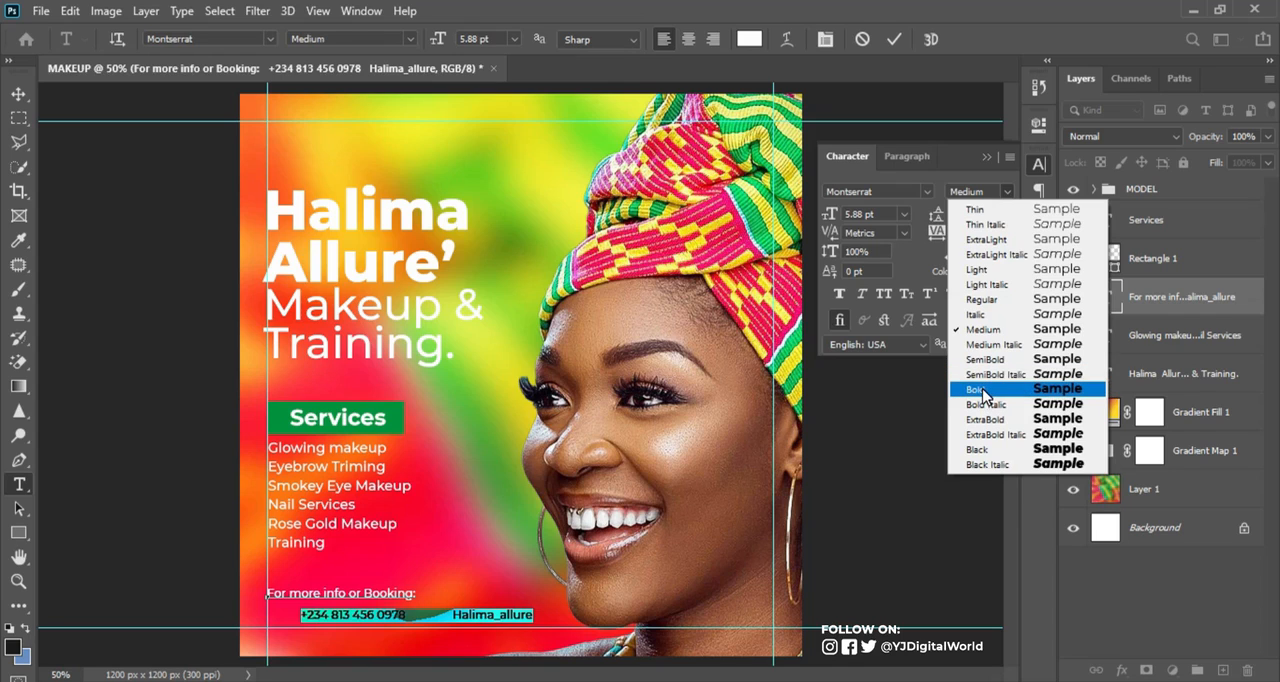
click(986, 362)
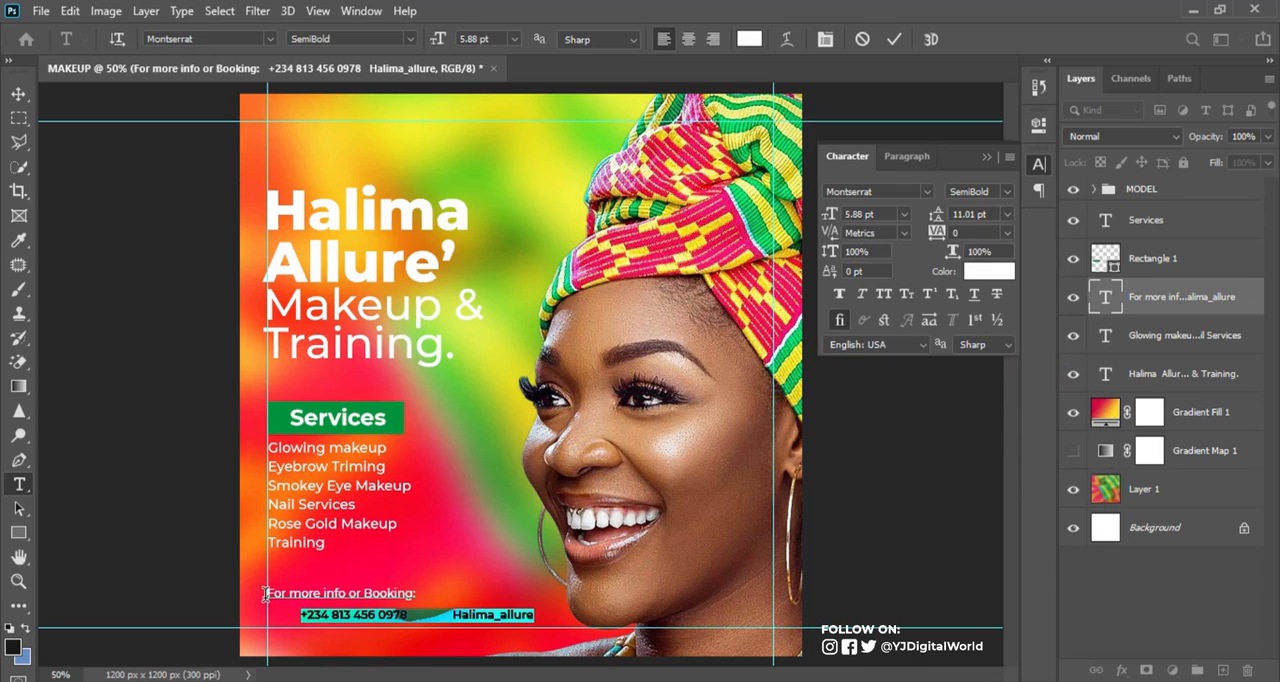
drag(268, 594, 425, 593)
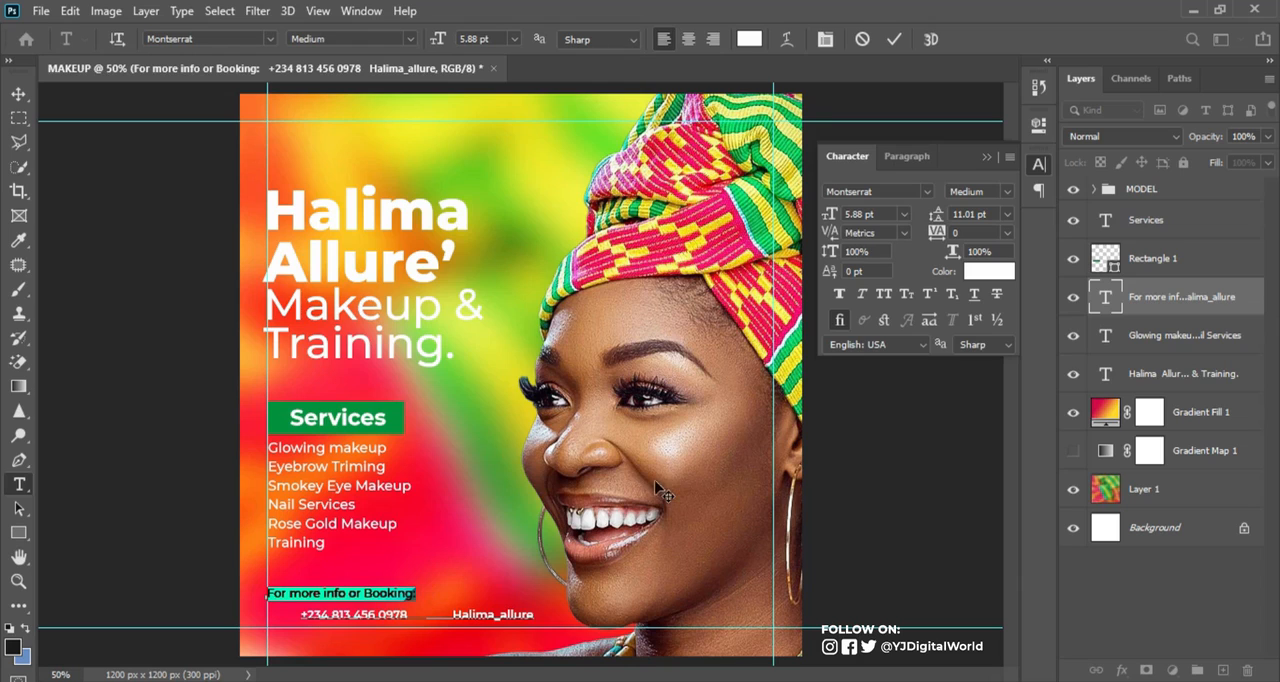
click(1007, 191)
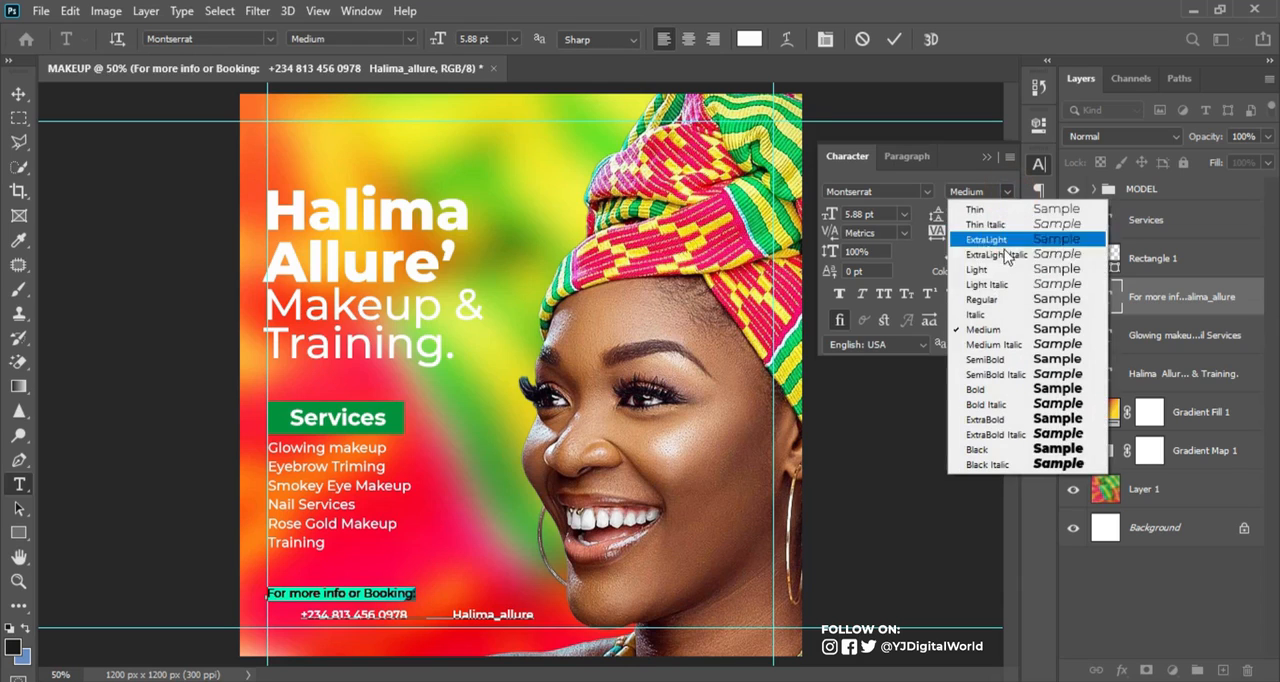
click(986, 306)
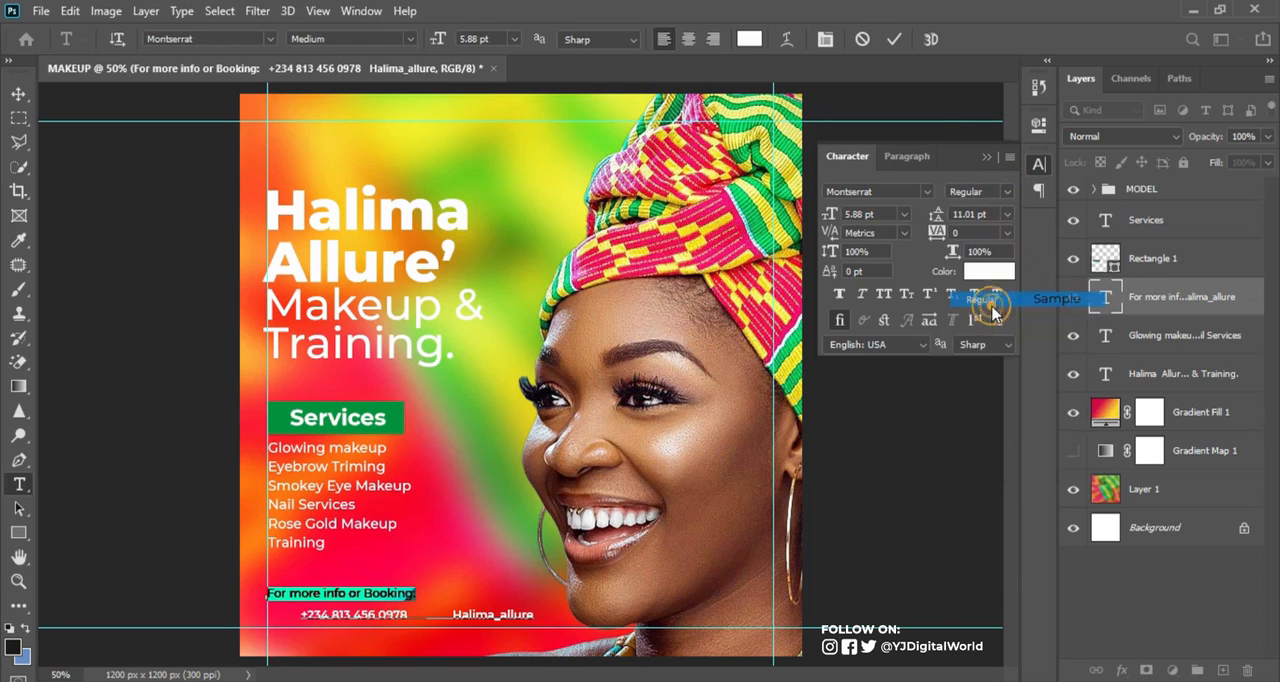
click(894, 40)
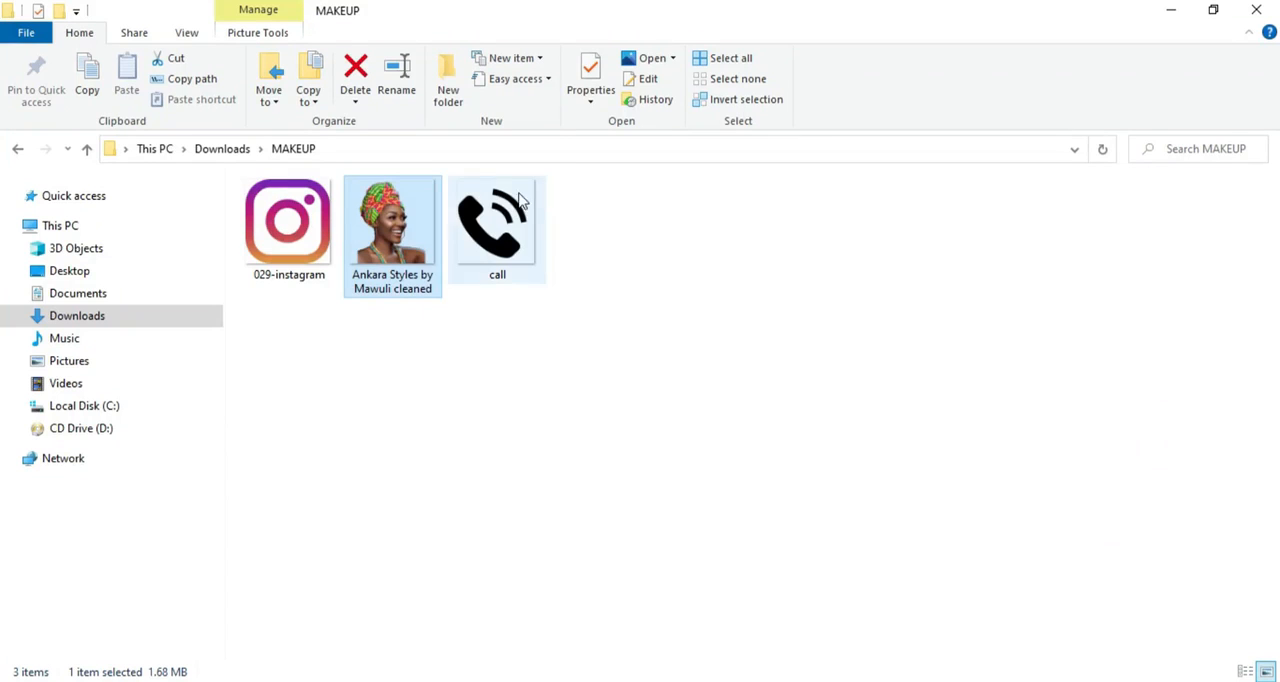
Place the 029-instagram and call images from the MAKEUP folder into the Photoshop flyer, scaling the Instagram icon to 23.73%
click(304, 238)
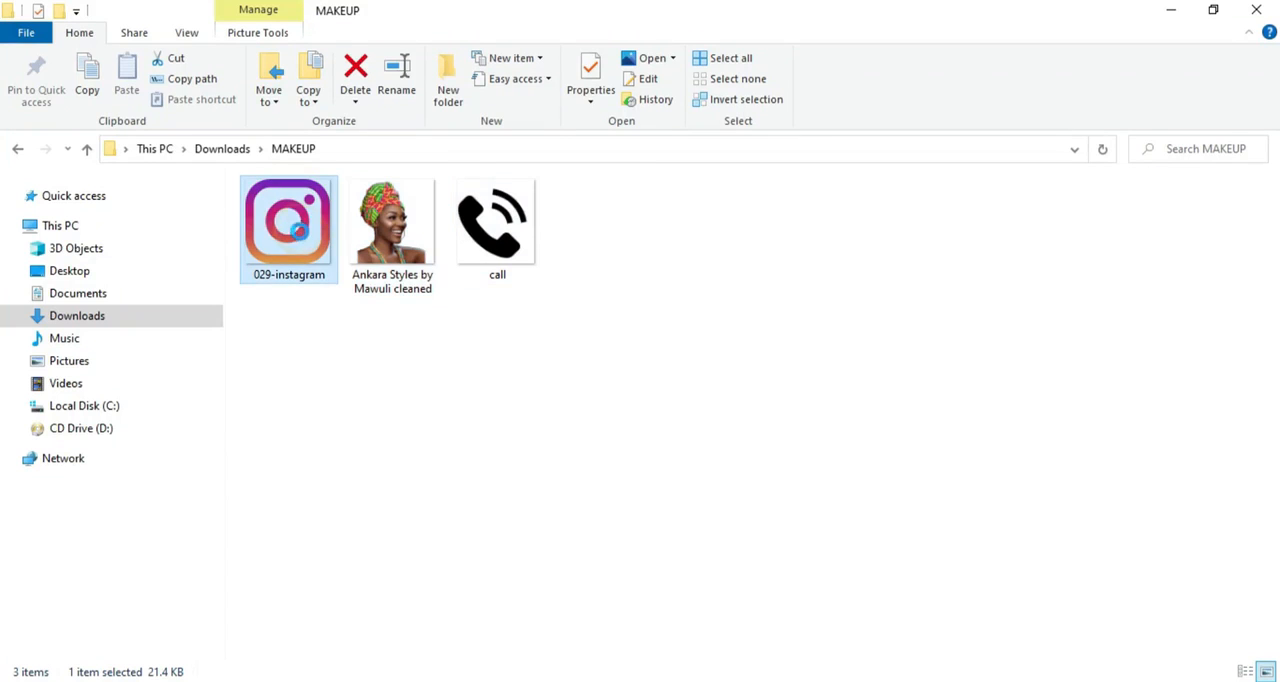
ctrl+click(505, 240)
drag(505, 240, 510, 499)
key(Return)
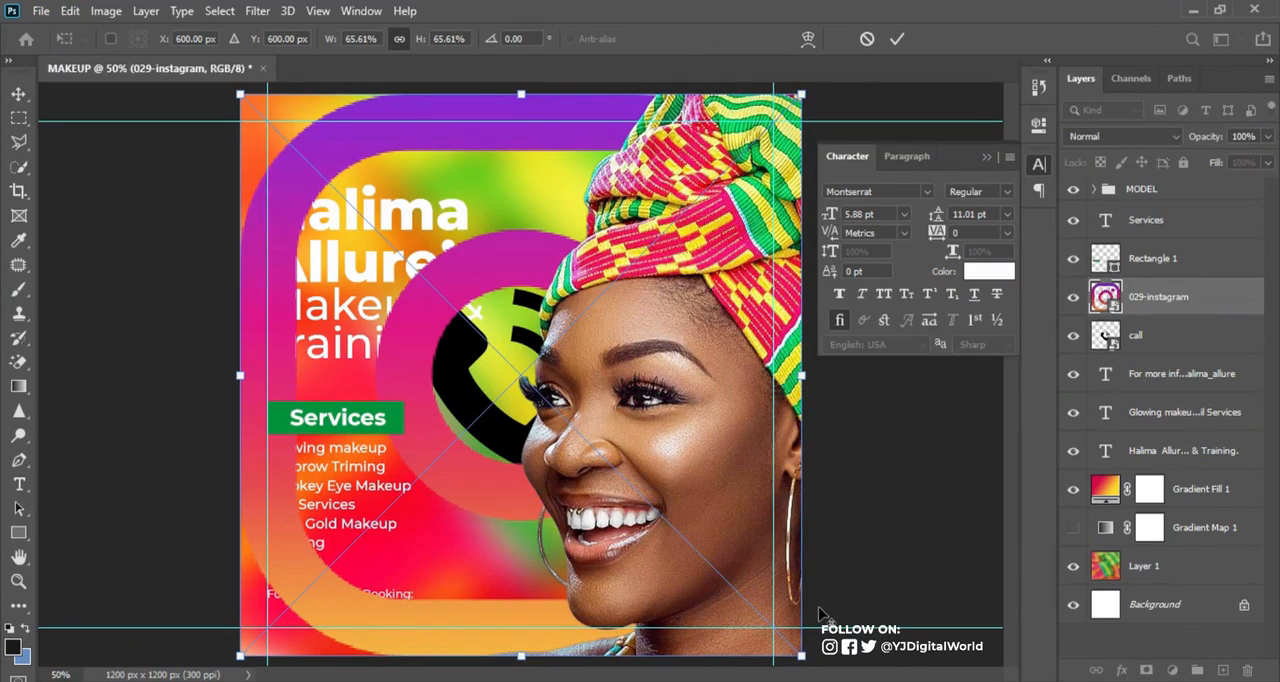
drag(801, 655, 629, 472)
key(Return)
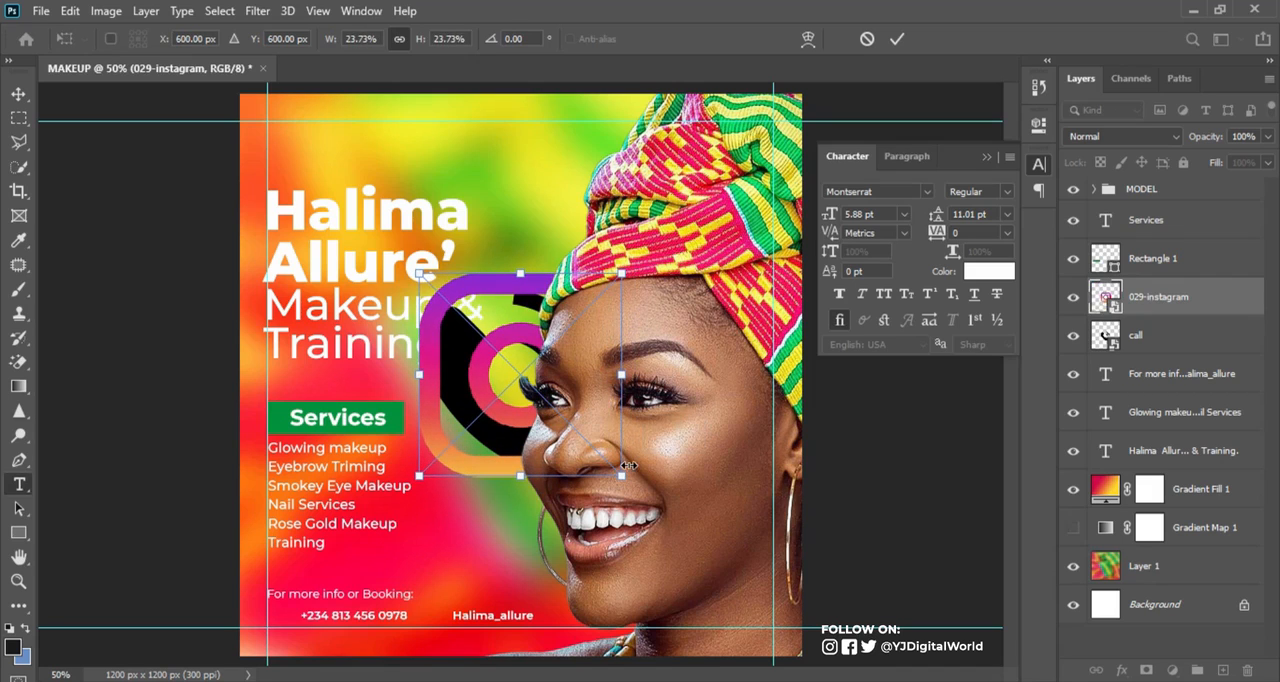
Apply a white Color Overlay layer style to the 029-instagram layer
key(t)
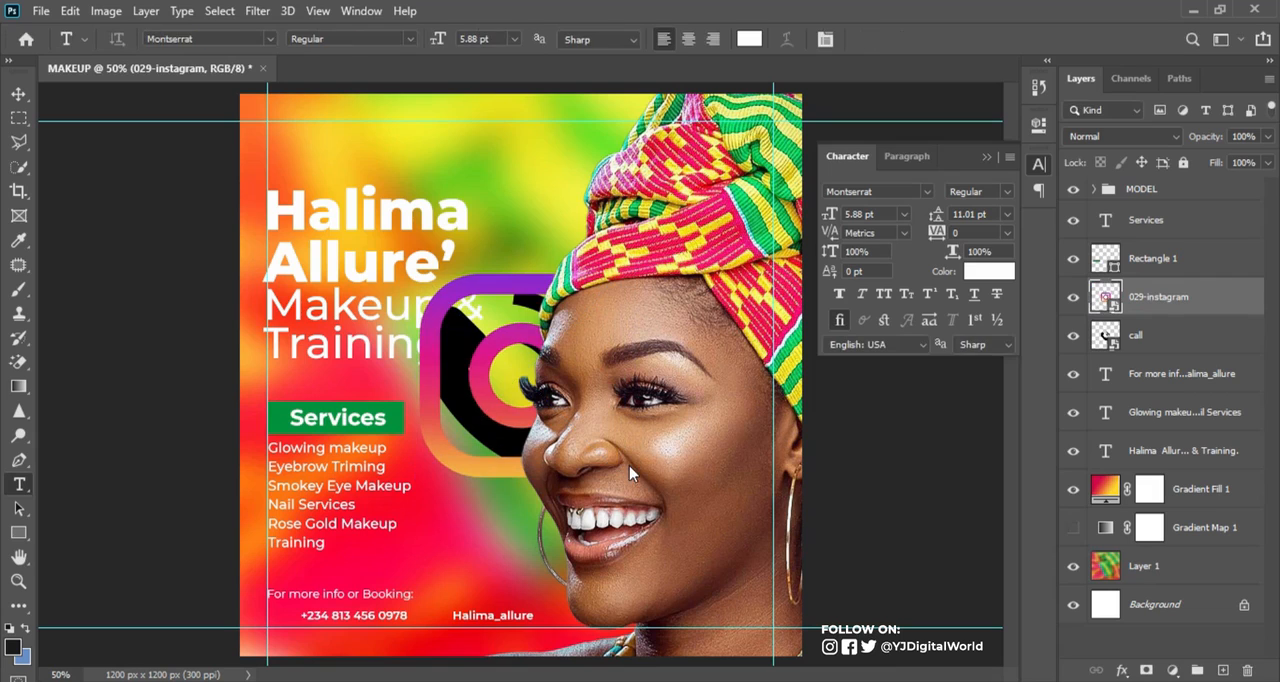
click(1243, 303)
key(space)
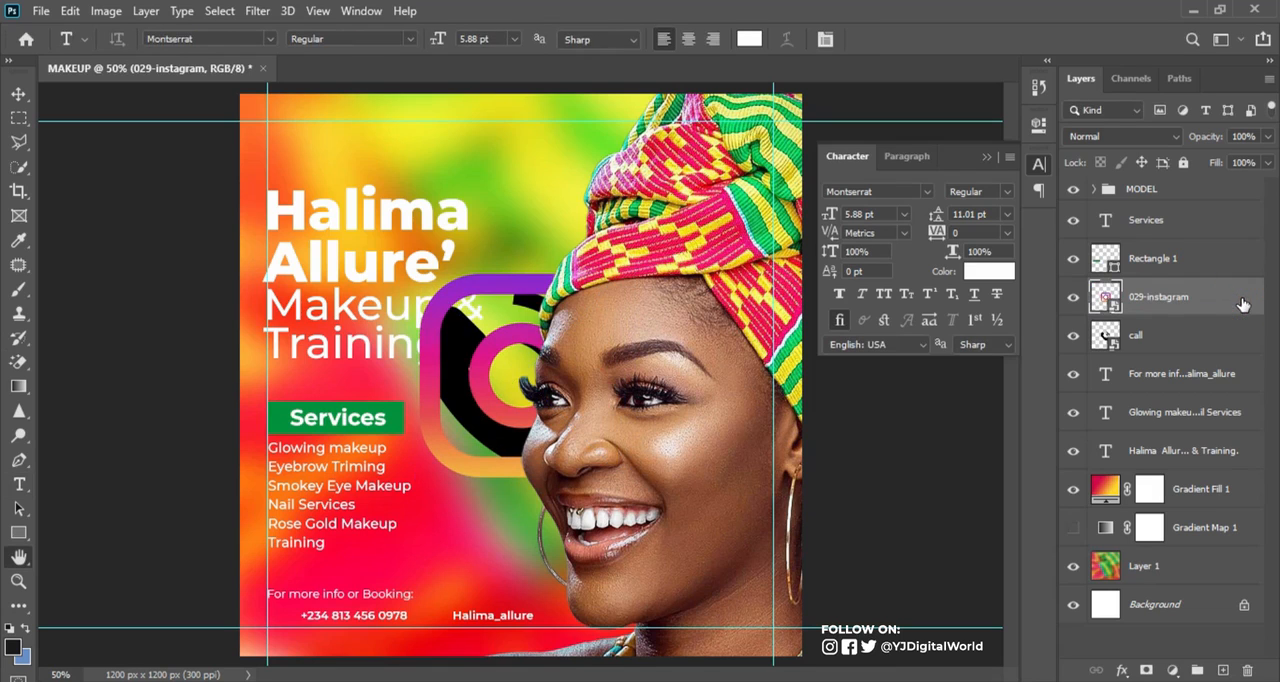
double_click(1243, 303)
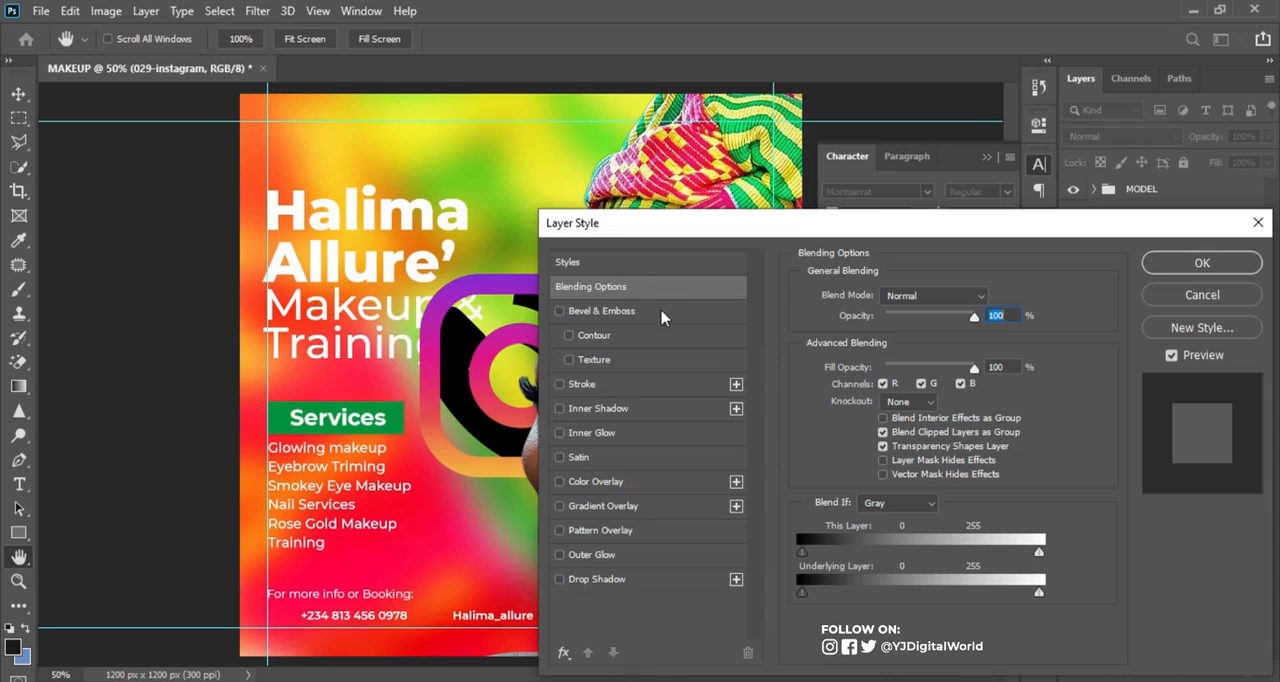
click(612, 480)
click(1200, 263)
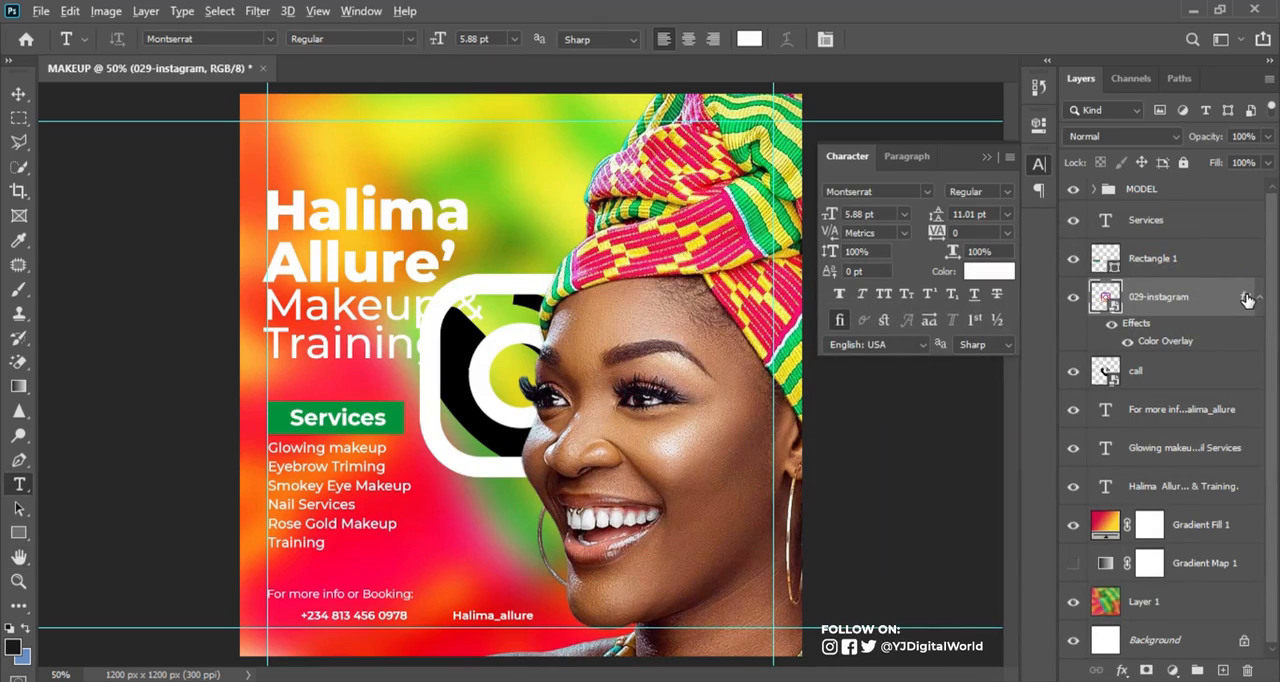
Copy the 029-instagram layer's Color Overlay to the call layer and collapse the effects lists of both layers
click(1247, 300)
drag(1247, 298, 1245, 372)
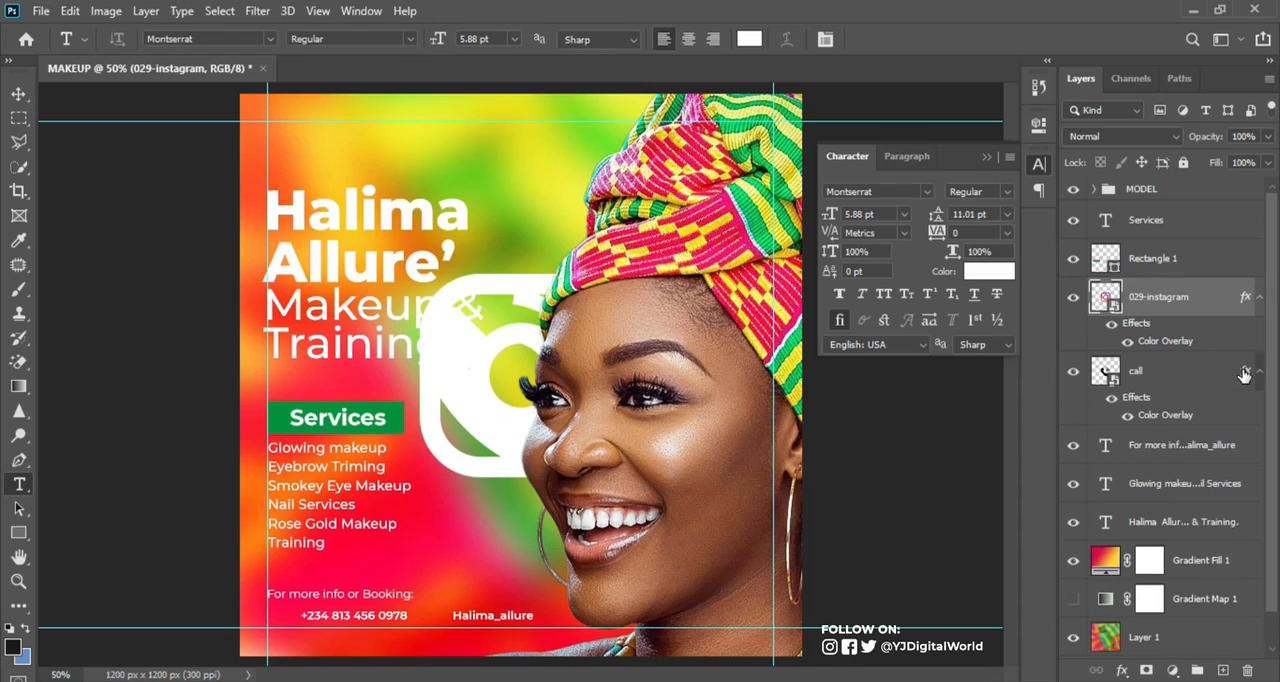
click(1258, 374)
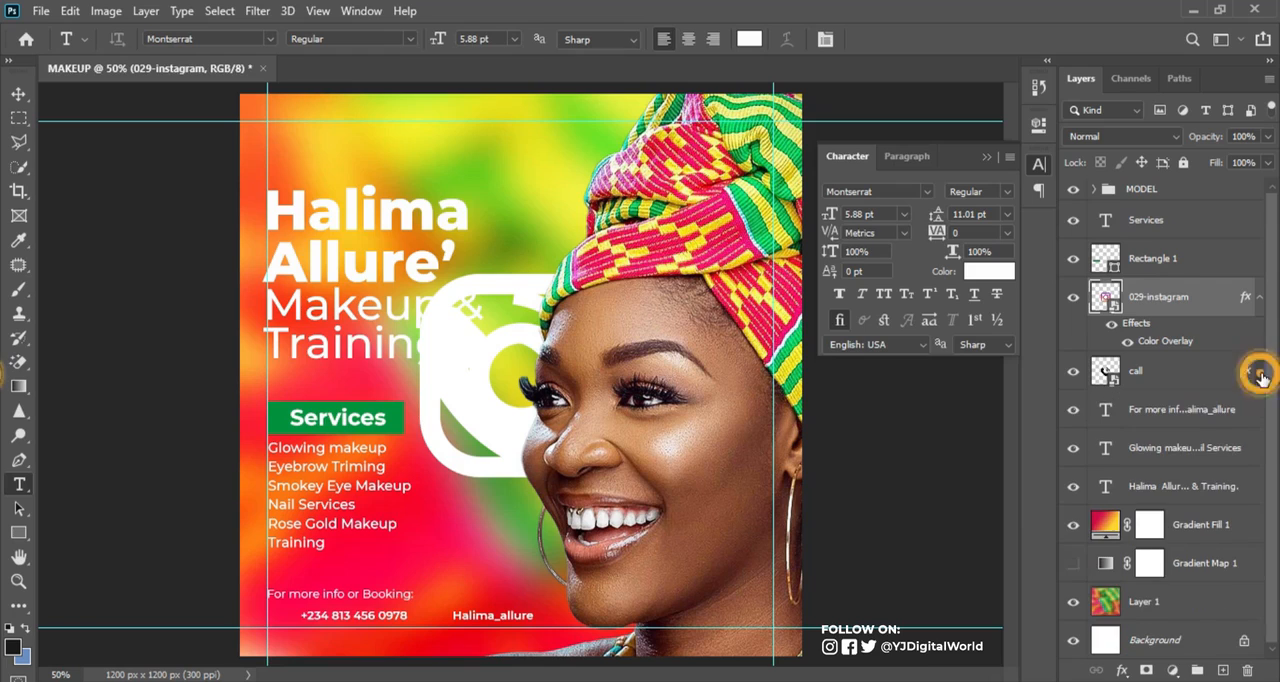
click(1261, 302)
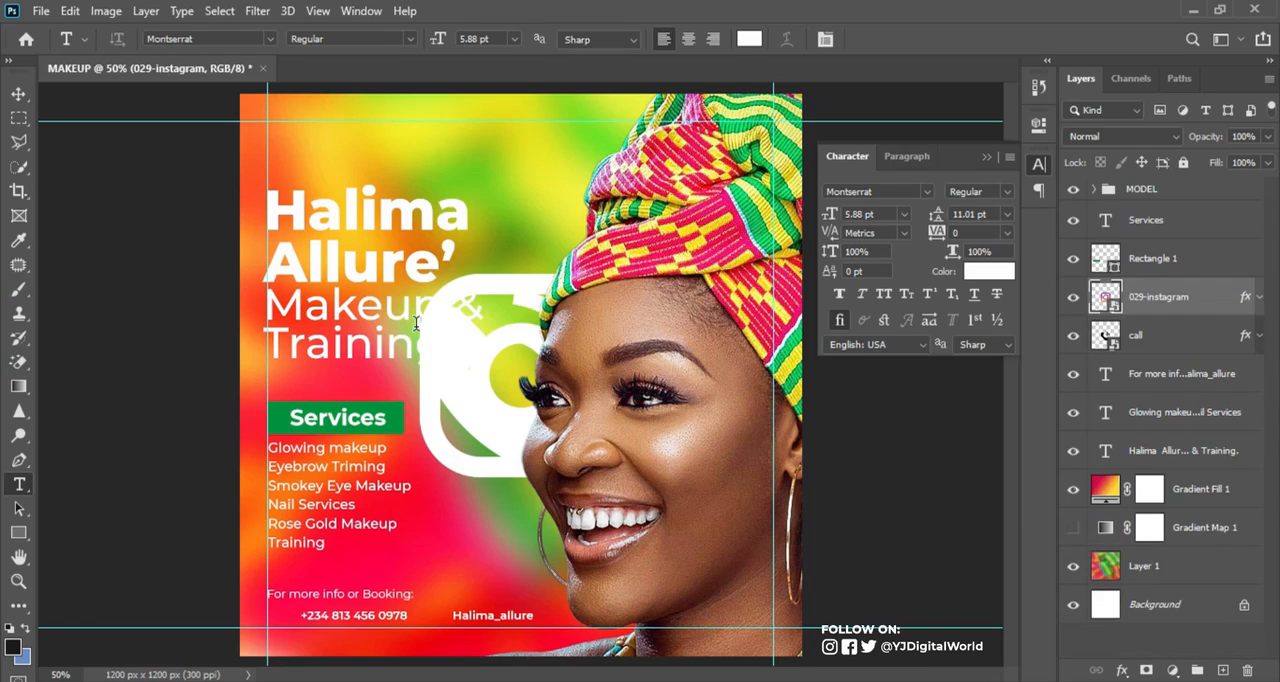
Scale both icons together to 32.26% just above the contact line, with the Instagram icon moved to the right of the call icon
click(17, 96)
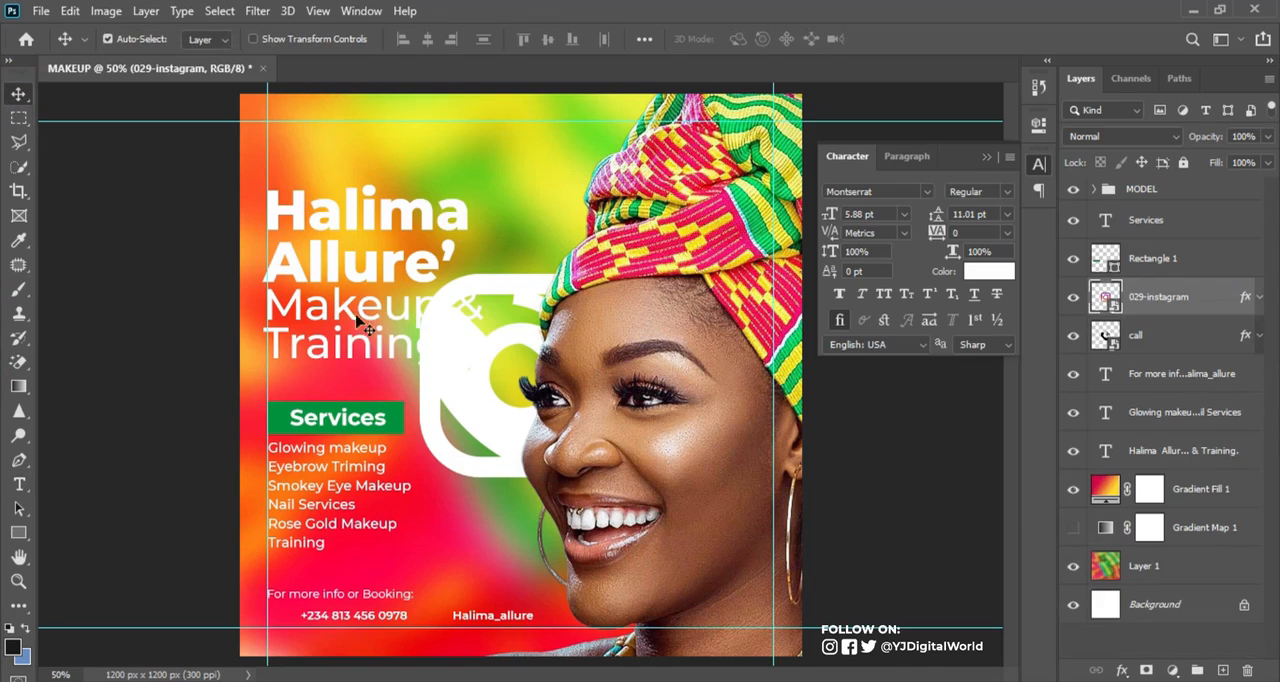
ctrl+click(1184, 340)
key(ctrl+t)
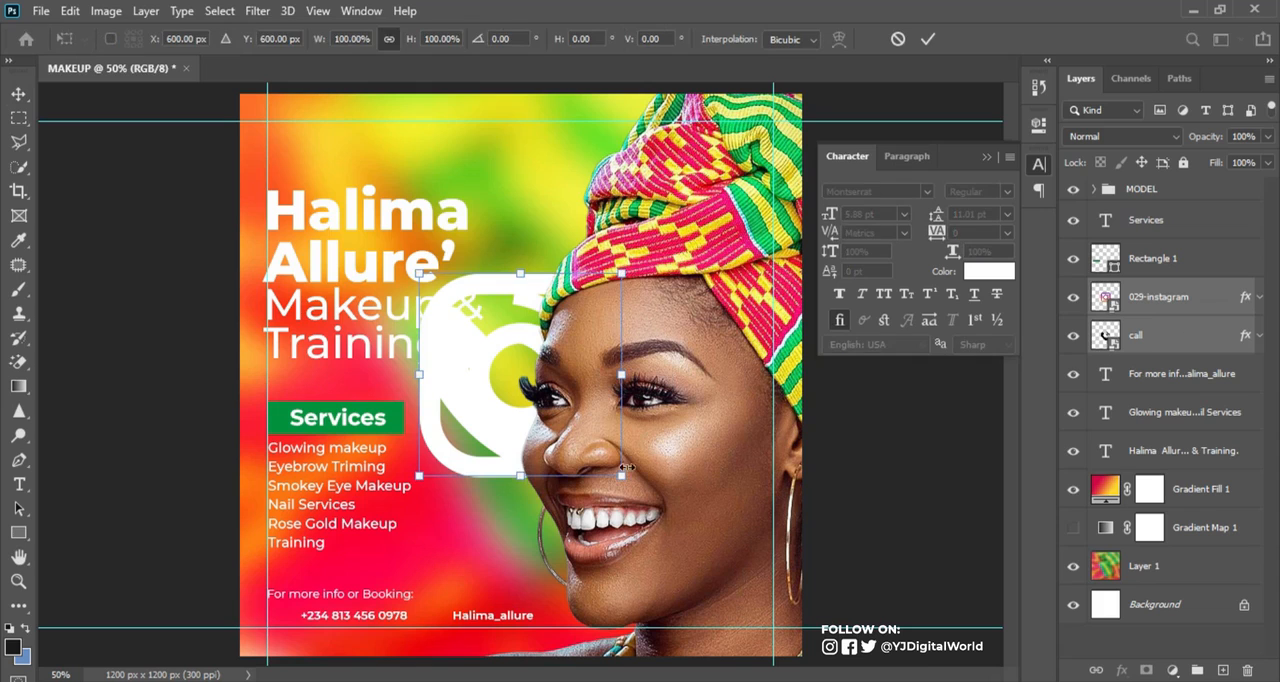
drag(606, 462, 456, 572)
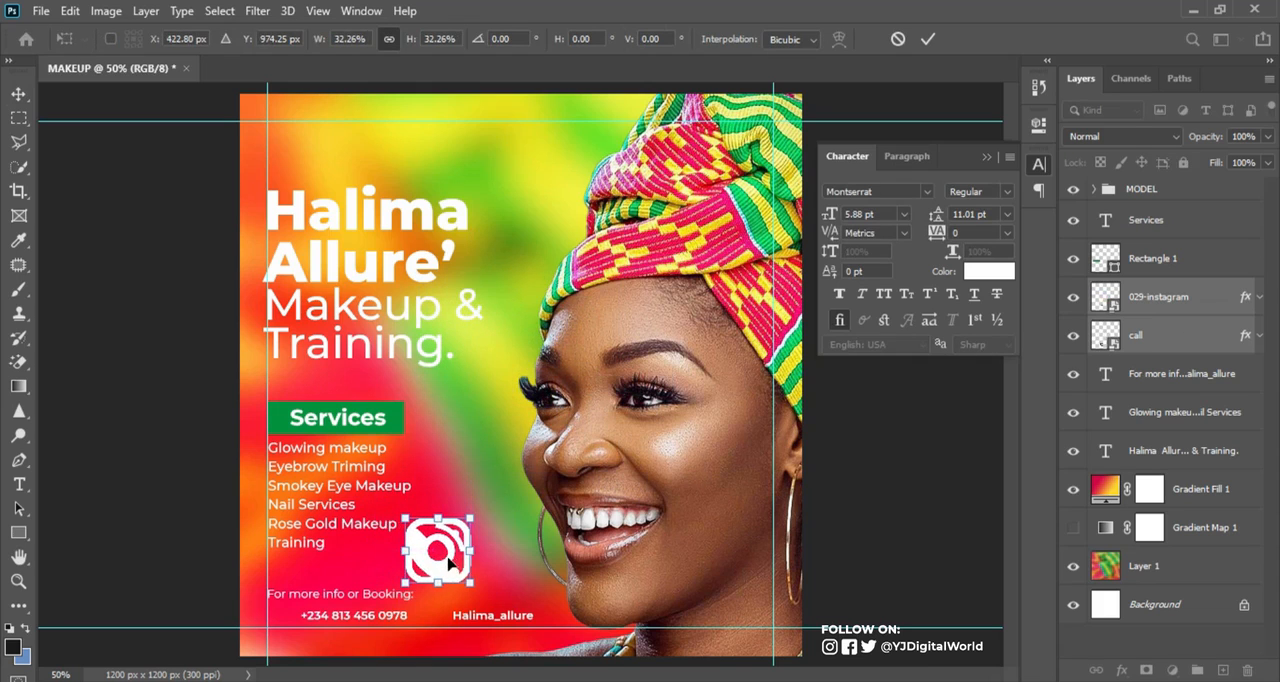
key(Return)
click(495, 568)
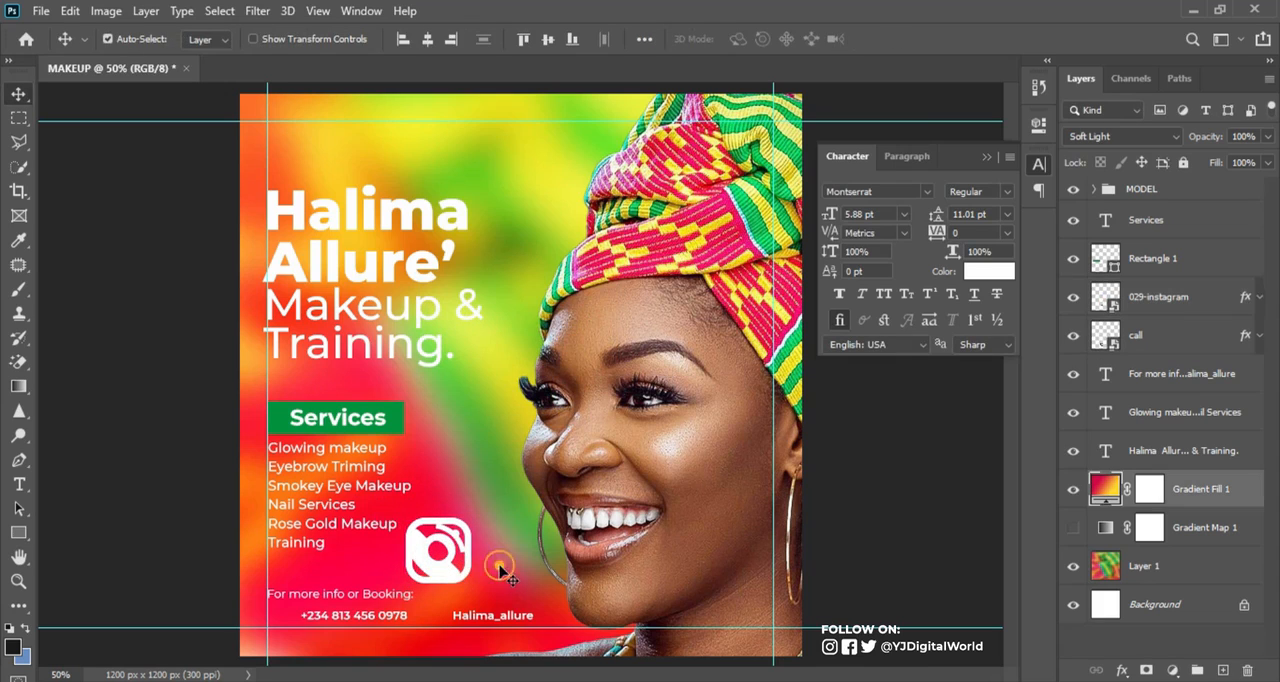
drag(448, 570, 522, 571)
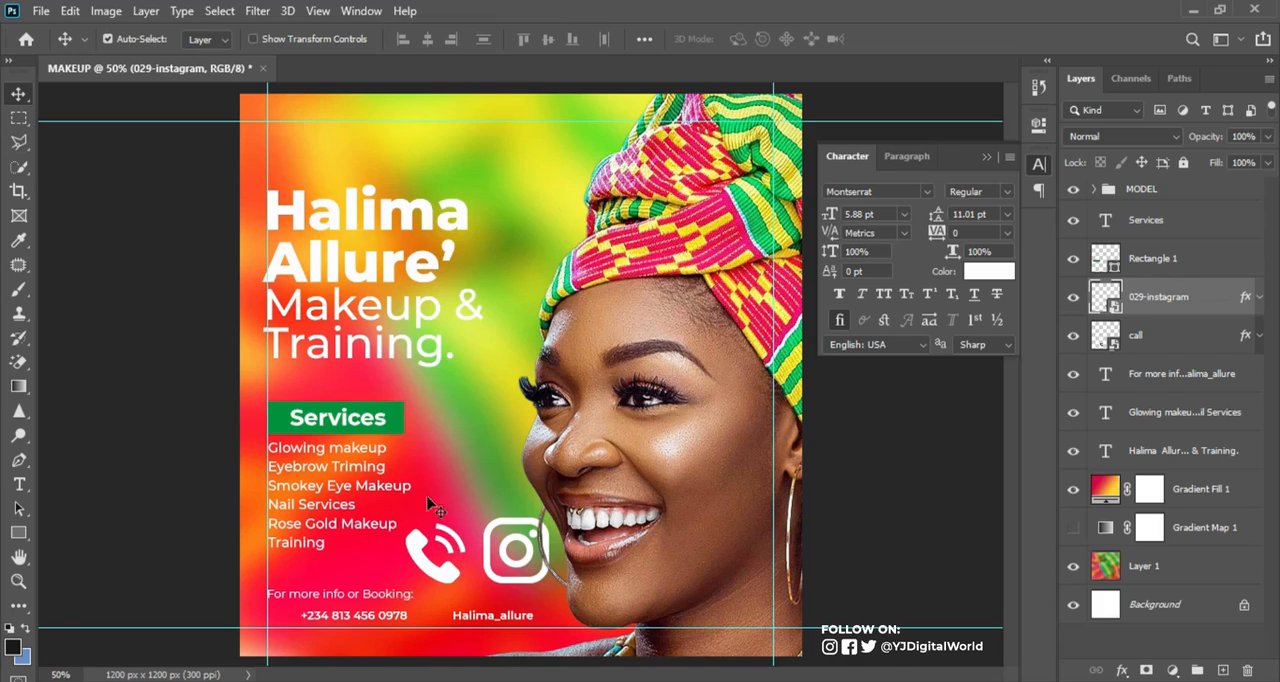
Outline the call icon's signal waves with a Polygonal Lasso selection
click(19, 143)
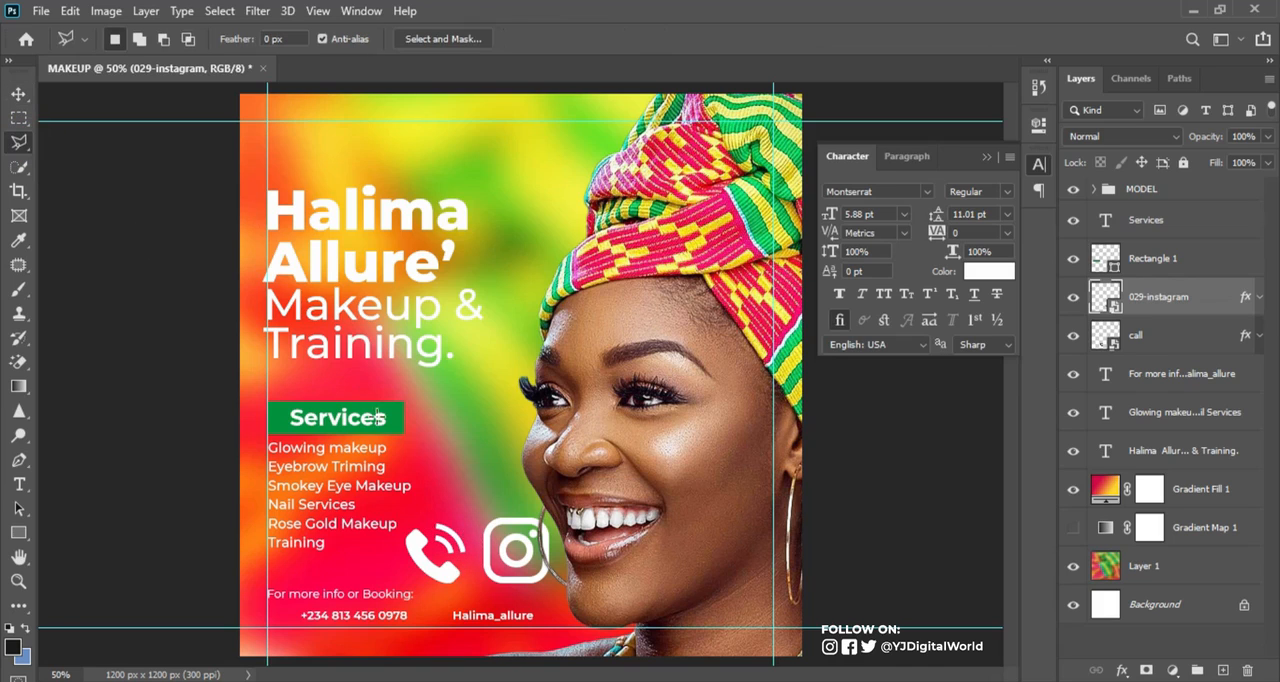
click(427, 513)
click(458, 560)
click(475, 554)
click(462, 496)
click(428, 516)
Add a layer mask to the call layer from the selection and invert it to hide the signal waves
click(1160, 340)
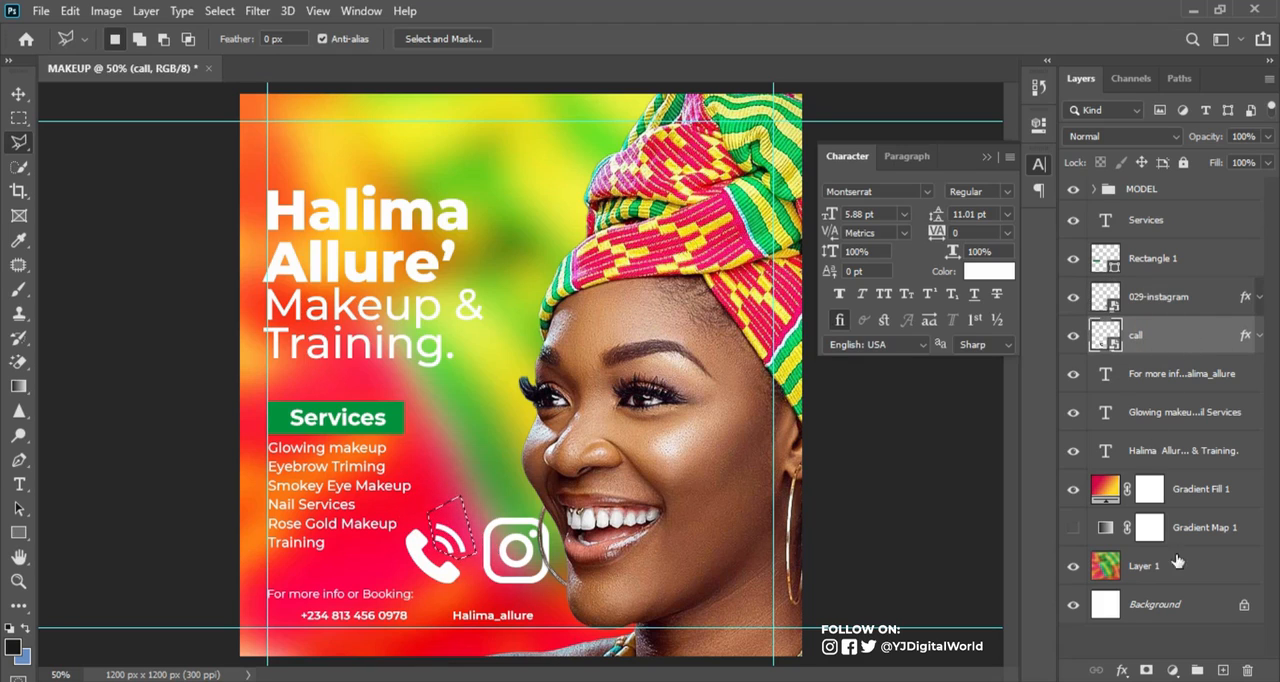
click(1146, 670)
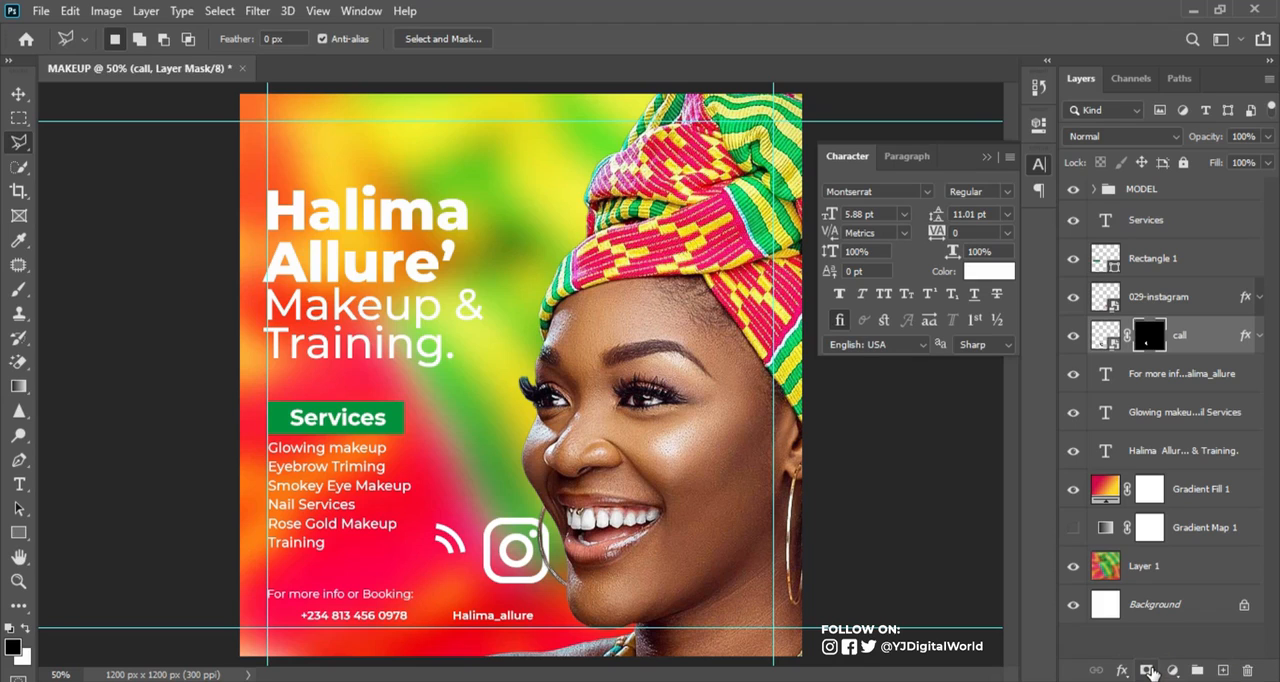
key(ctrl+i)
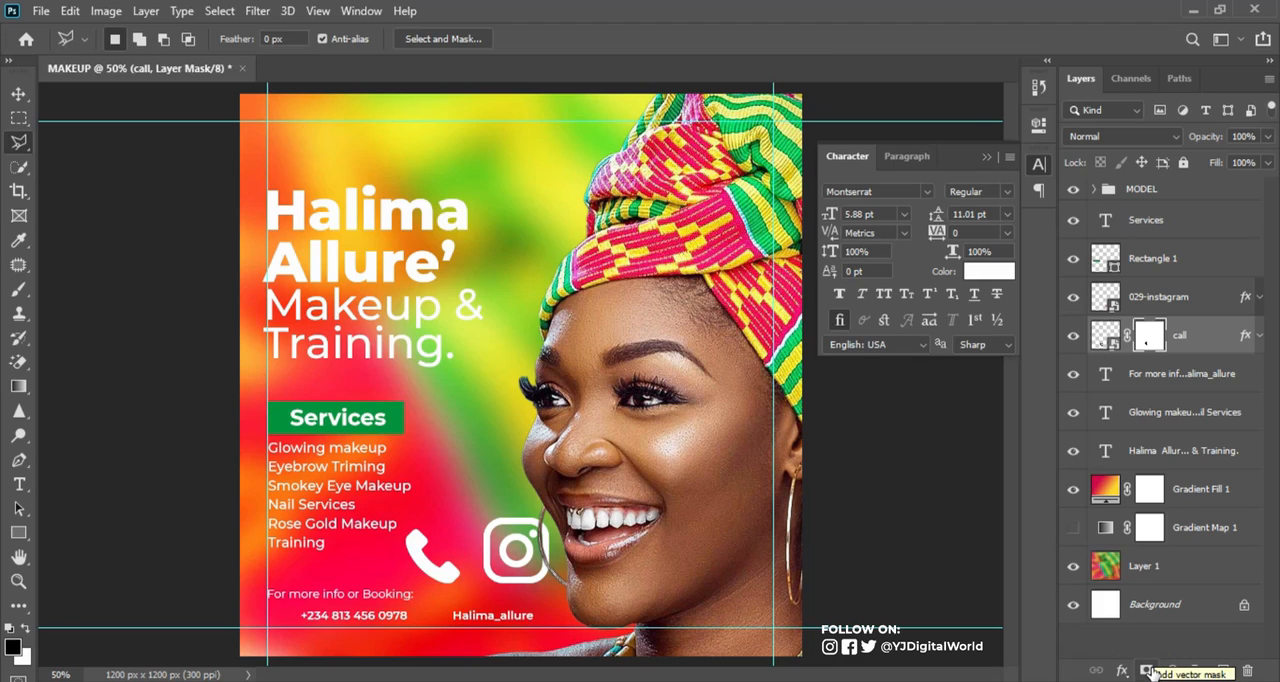
Scale the call and Instagram icons down together to text size and place them in front of the phone number and Instagram handle
click(19, 93)
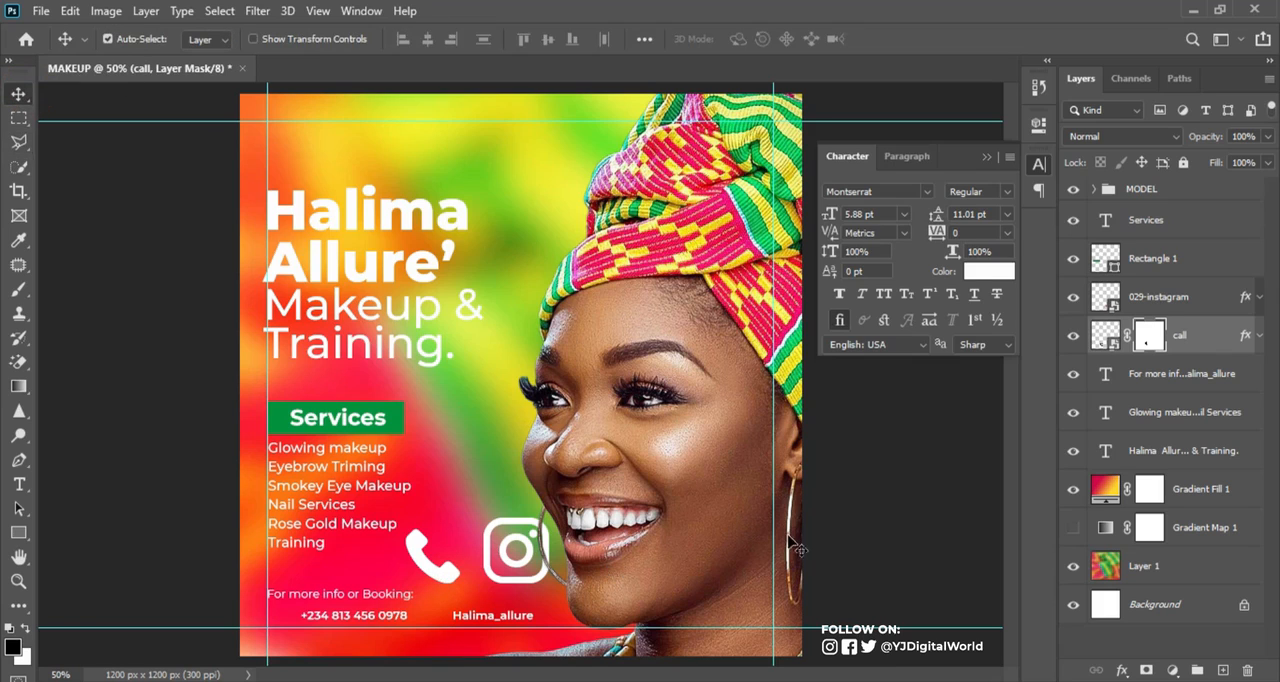
shift+click(1212, 300)
key(ctrl+t)
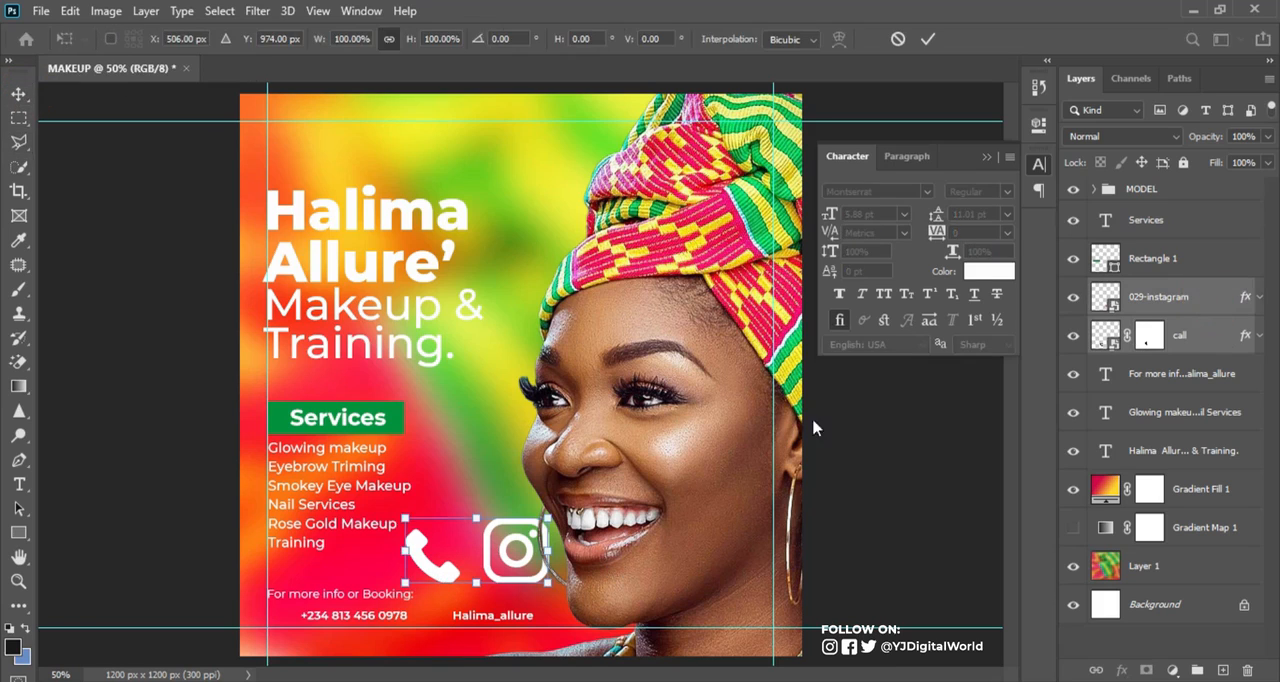
drag(550, 586, 540, 579)
drag(478, 556, 458, 545)
key(Return)
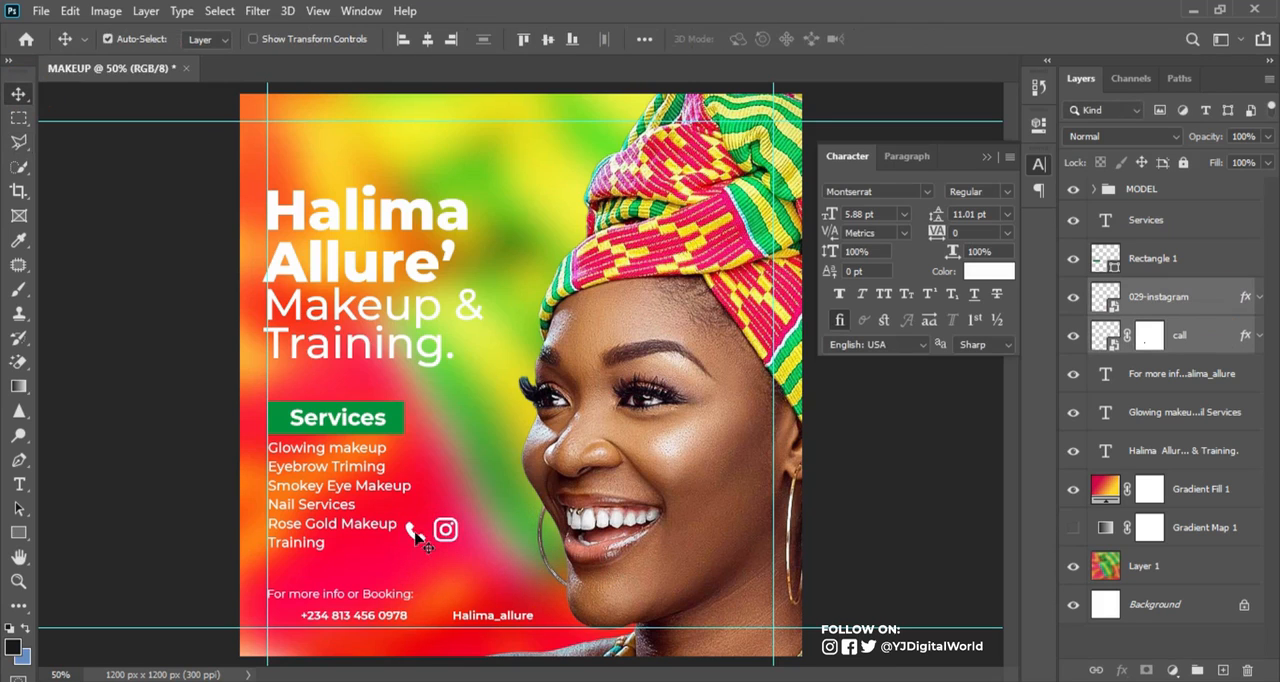
click(438, 548)
drag(413, 537, 280, 620)
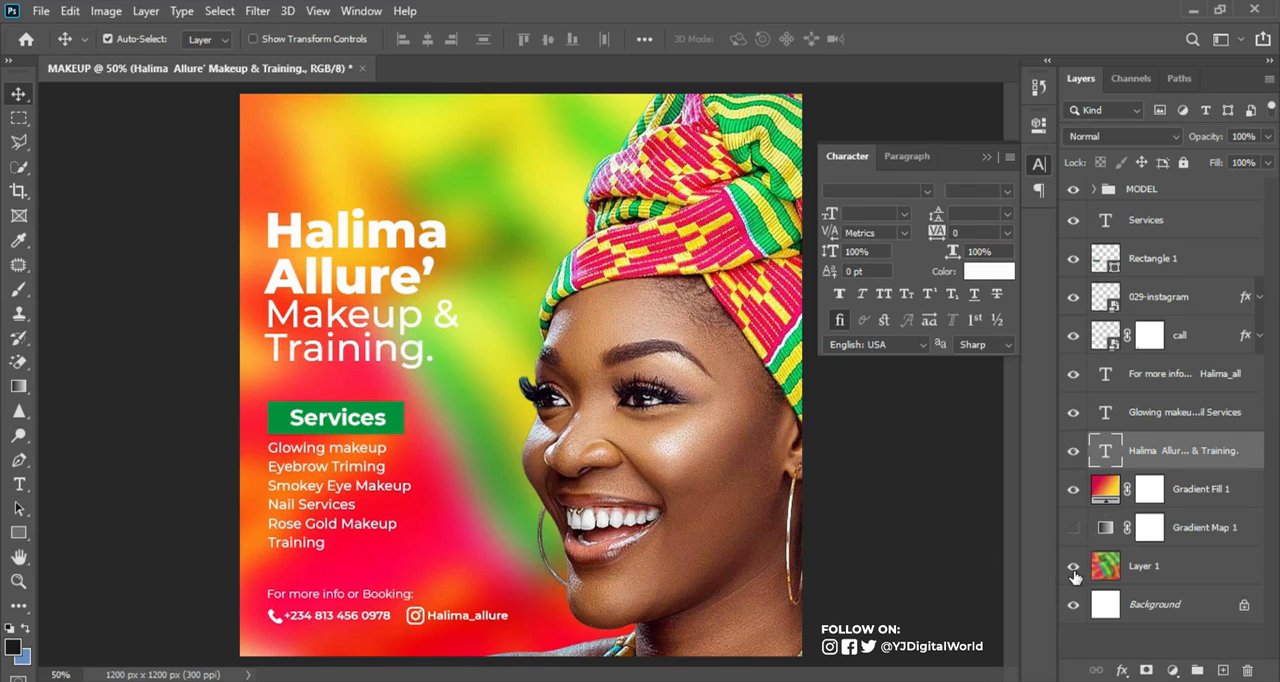
Hide Gradient Fill 1, preview Gradient Map 1, and add a new Gradient Map adjustment layer above it
click(1073, 489)
click(1072, 527)
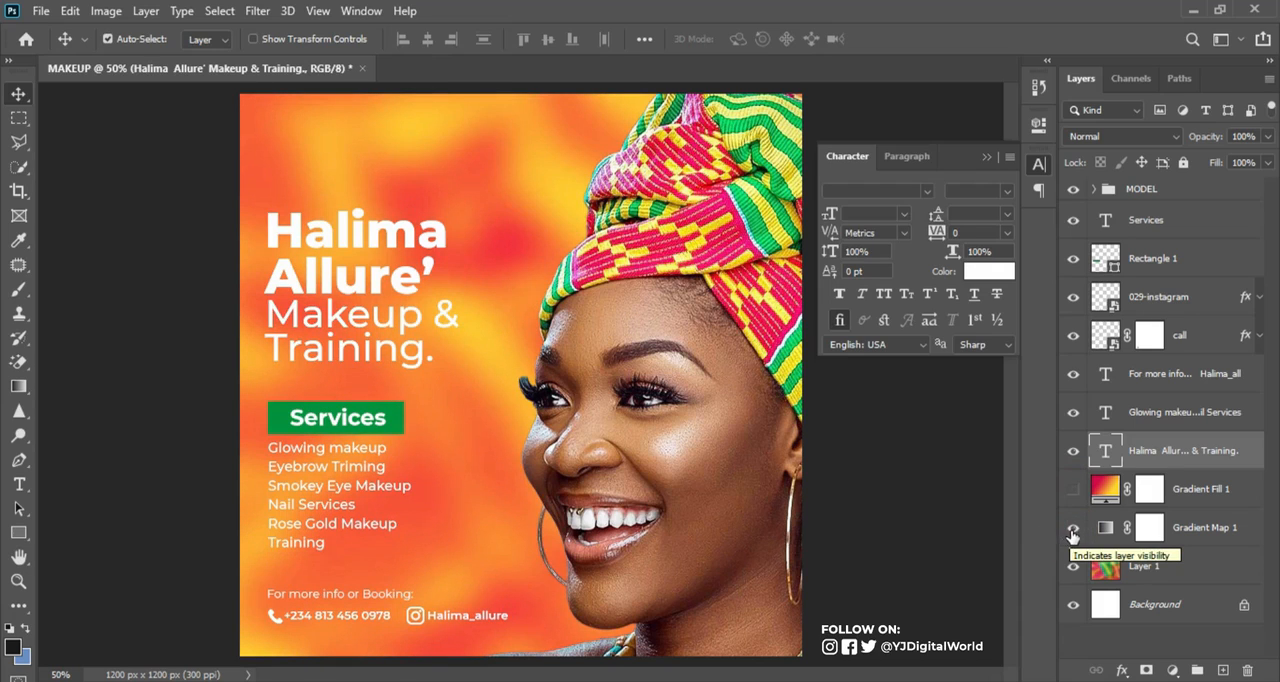
click(1073, 528)
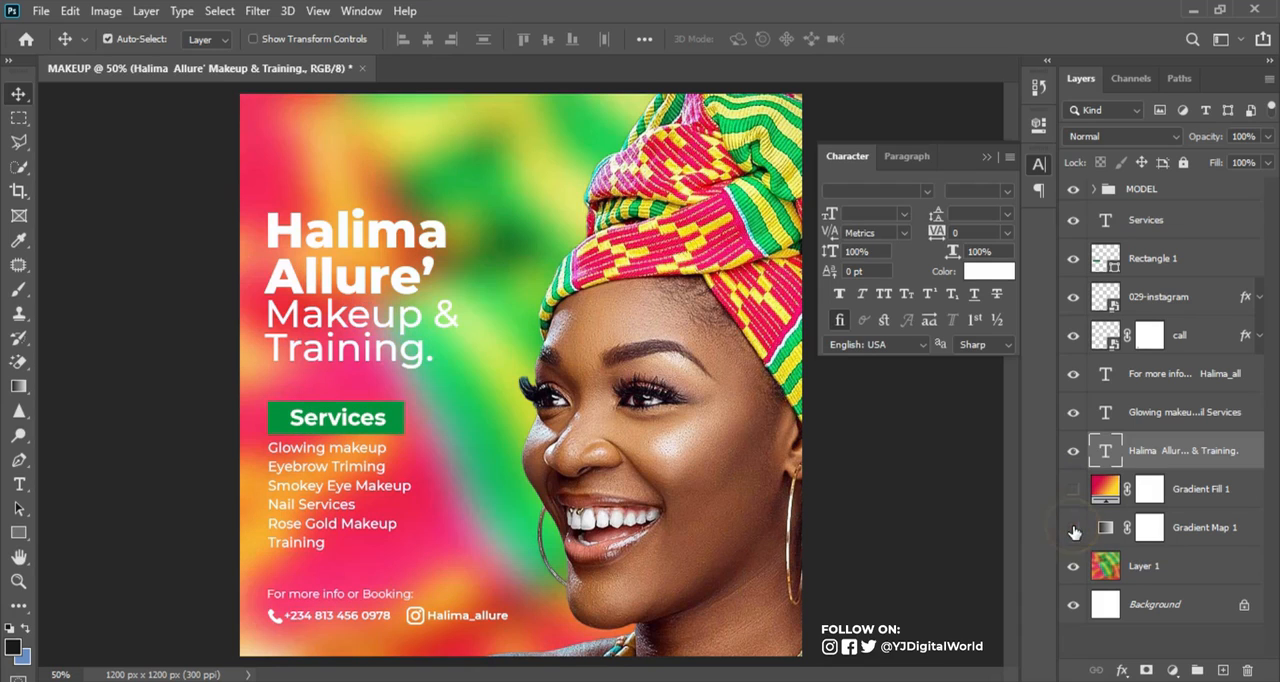
click(1210, 528)
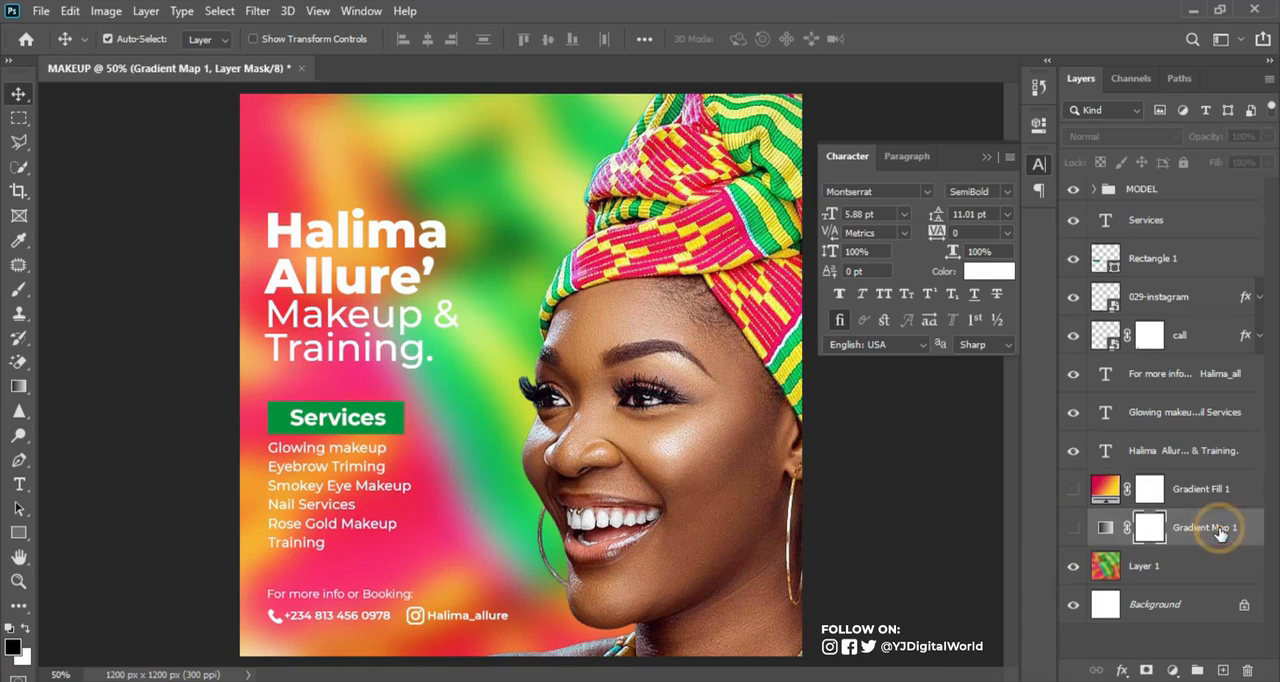
click(1173, 669)
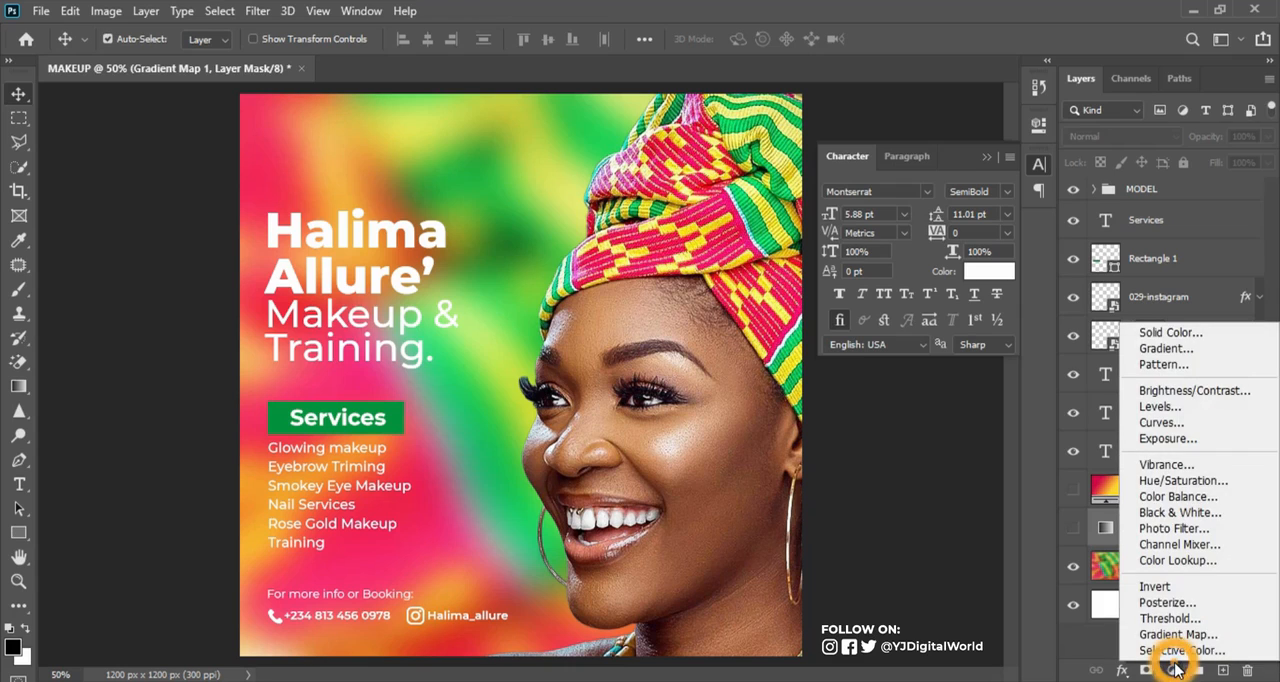
click(1205, 635)
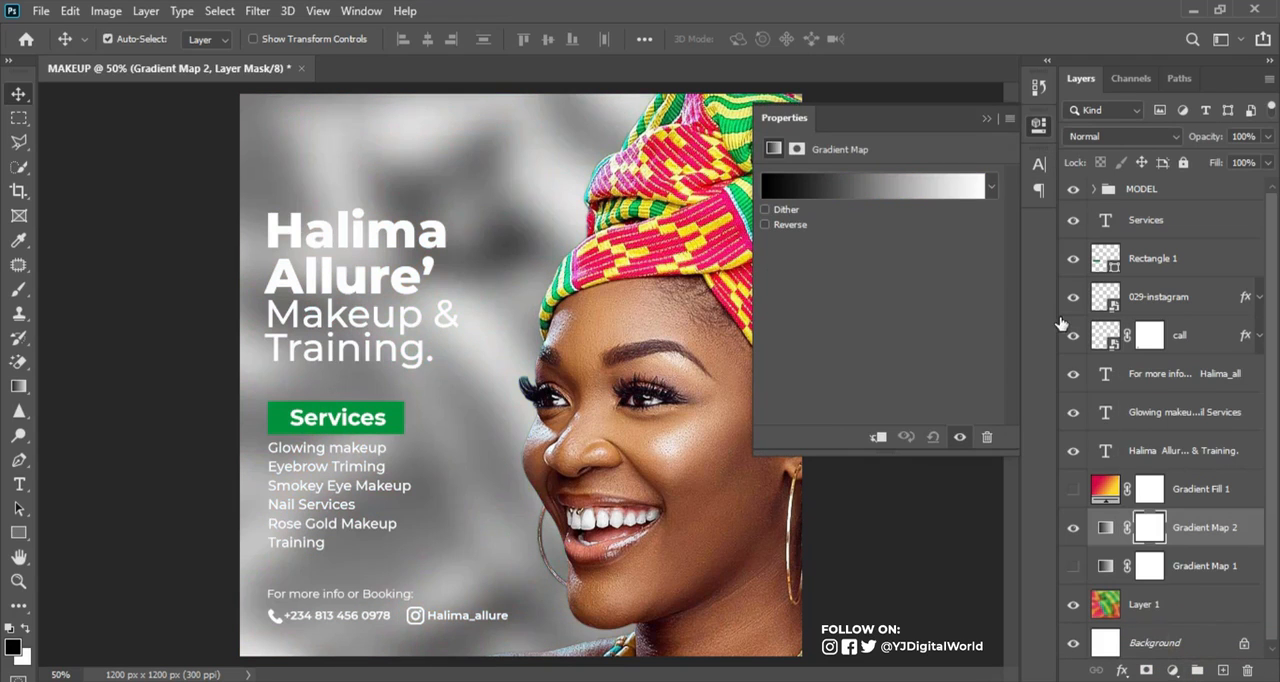
Apply the dark-to-bright green preset to the new gradient map, keeping its stop colours 058439 and 0cf749
click(903, 189)
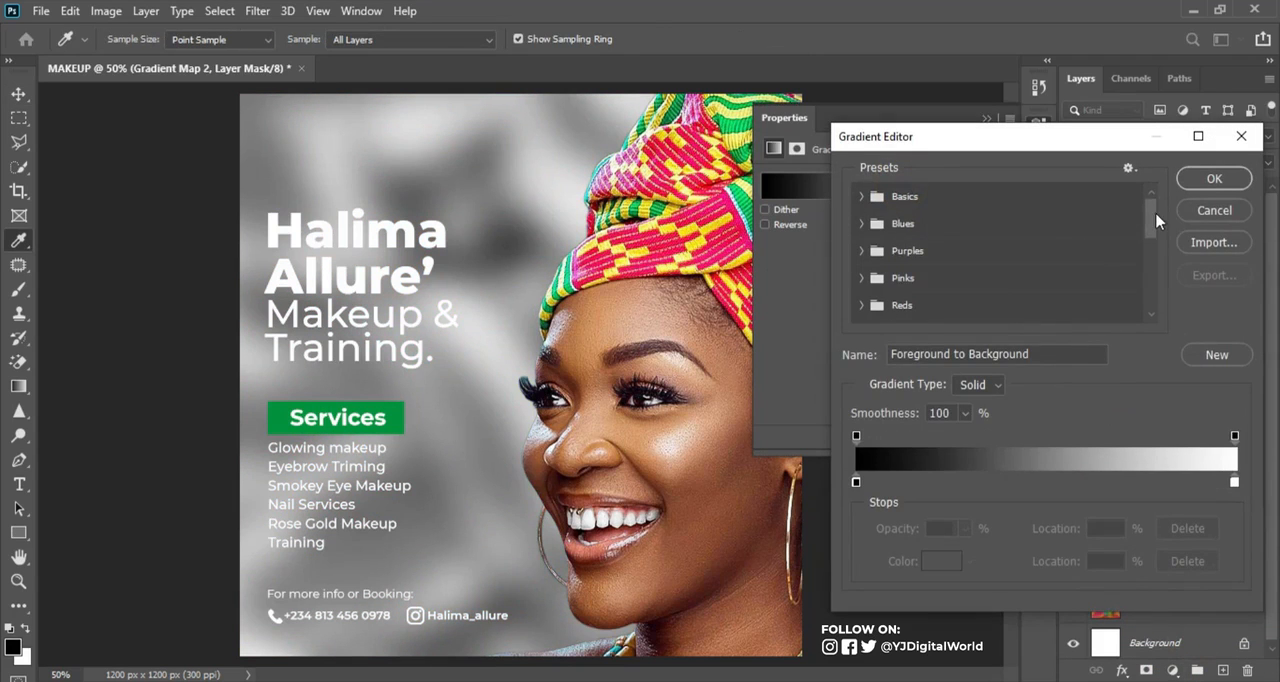
drag(1151, 214, 1164, 316)
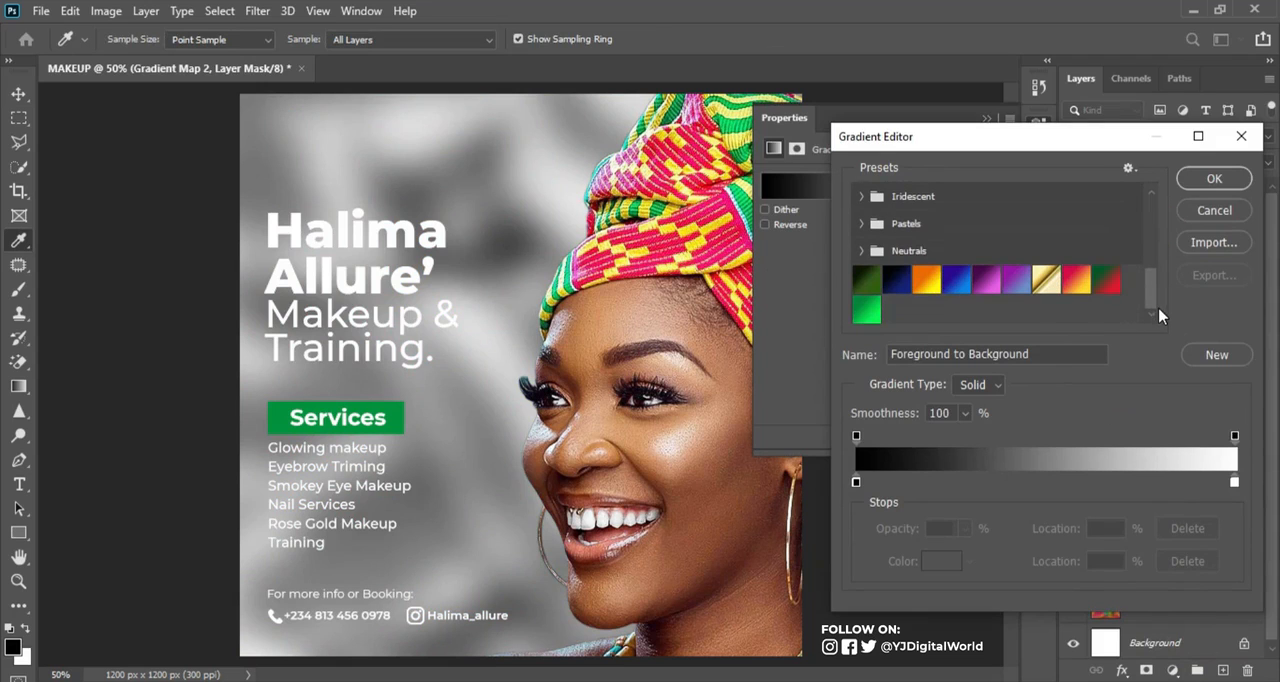
click(866, 310)
click(856, 483)
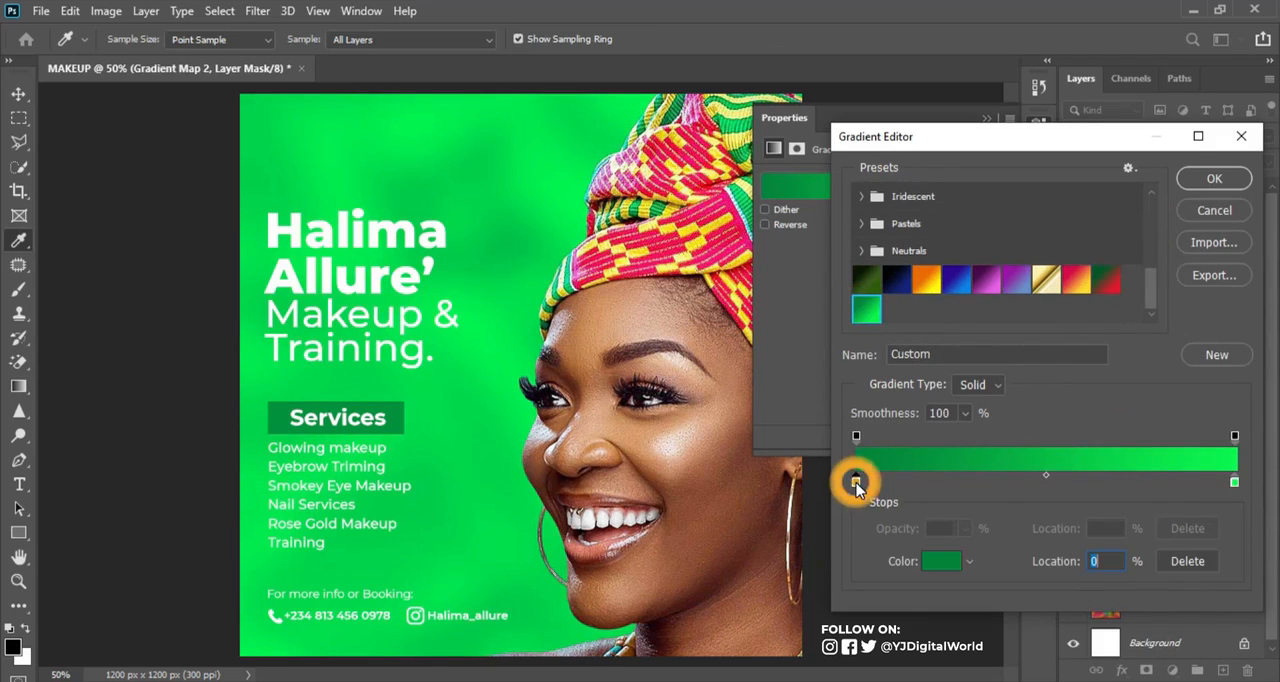
click(940, 561)
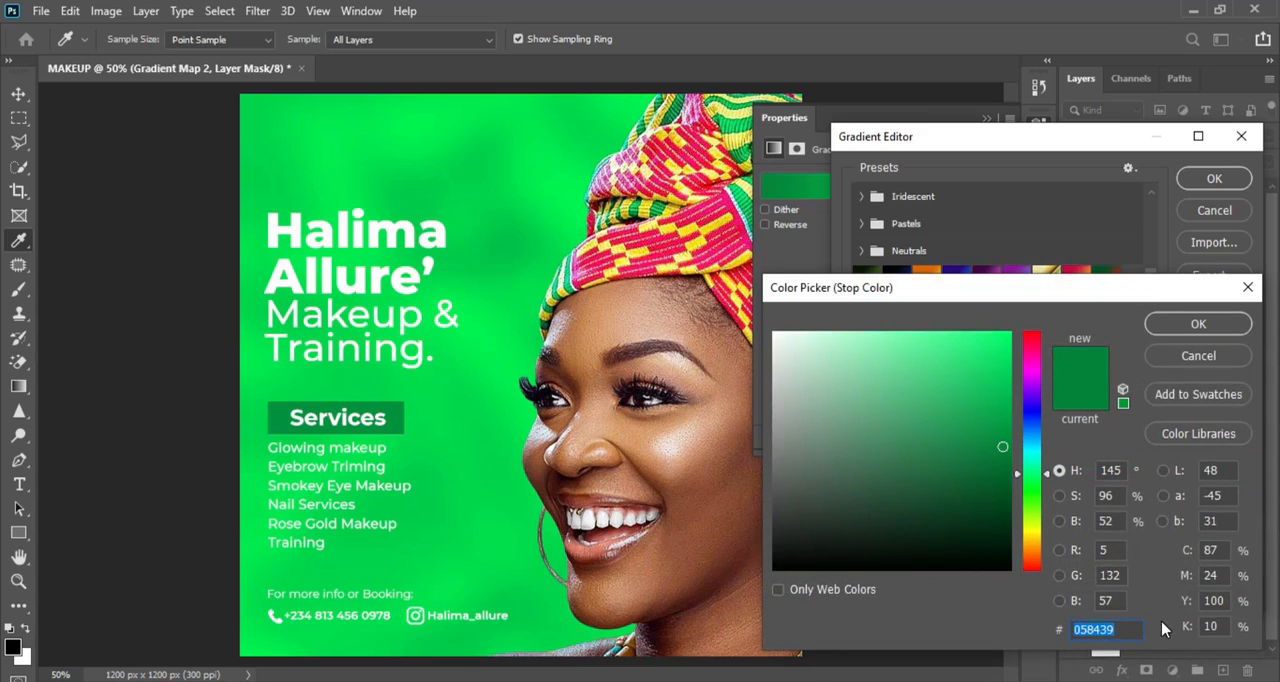
click(1198, 356)
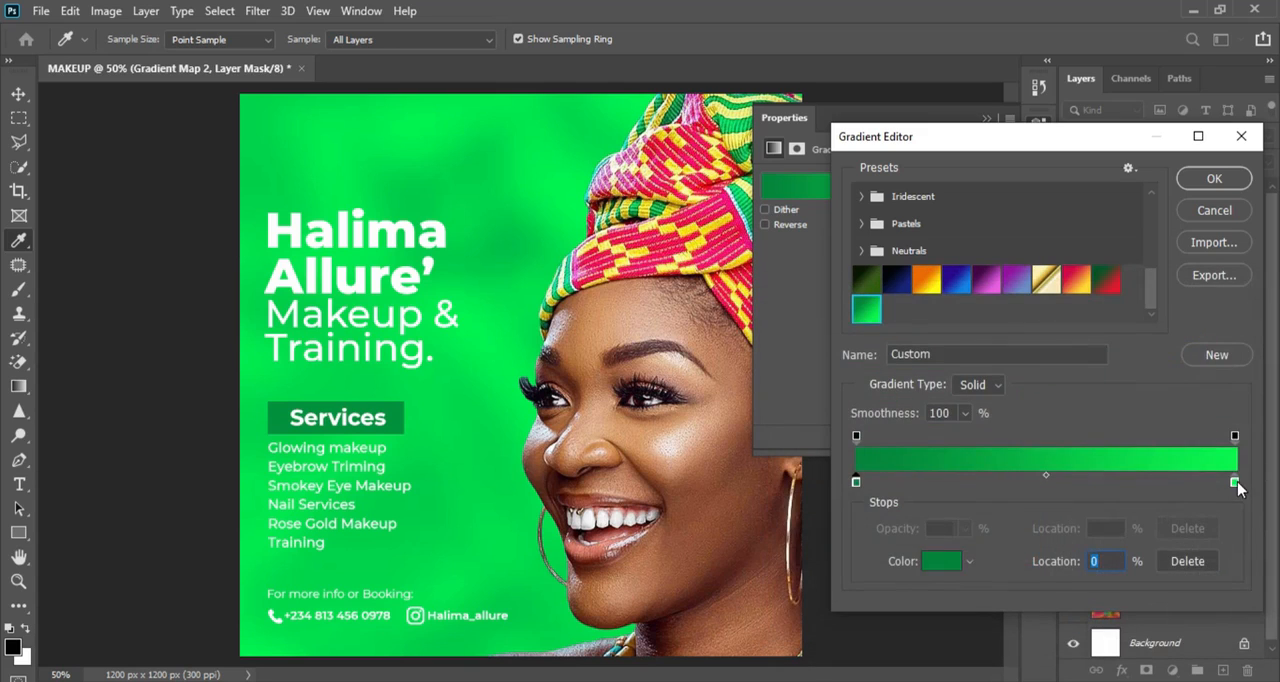
click(1236, 484)
click(945, 566)
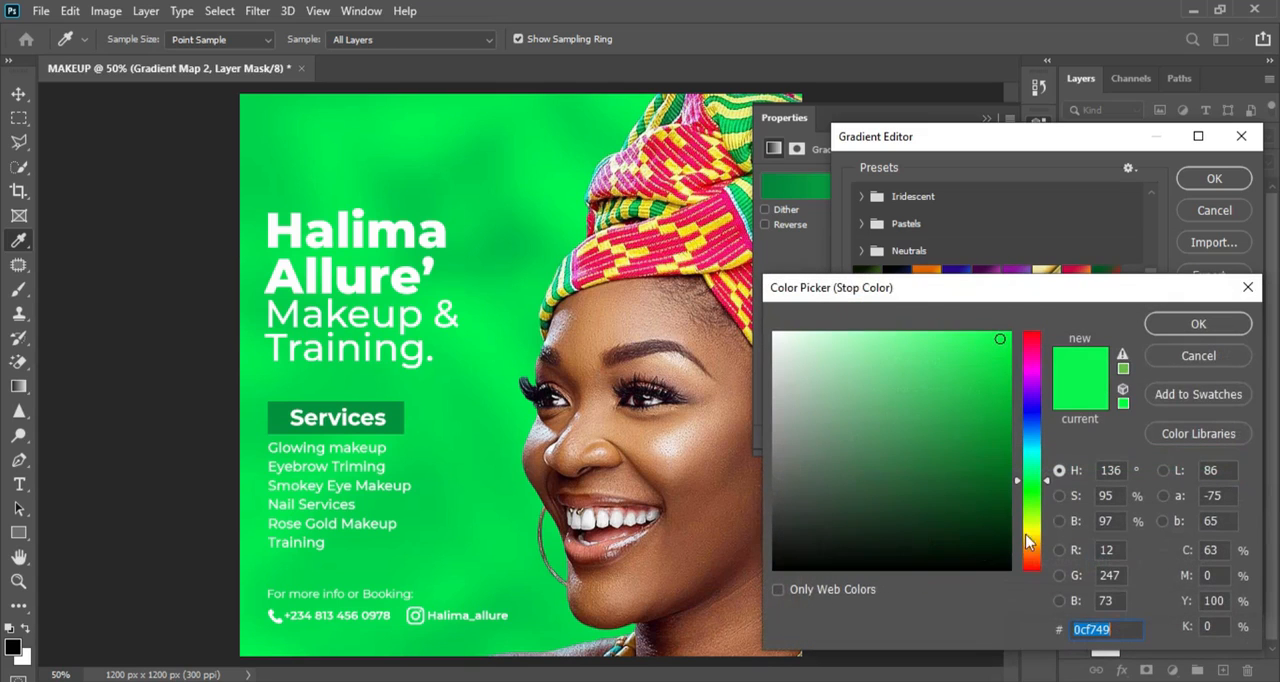
click(1198, 324)
click(1209, 180)
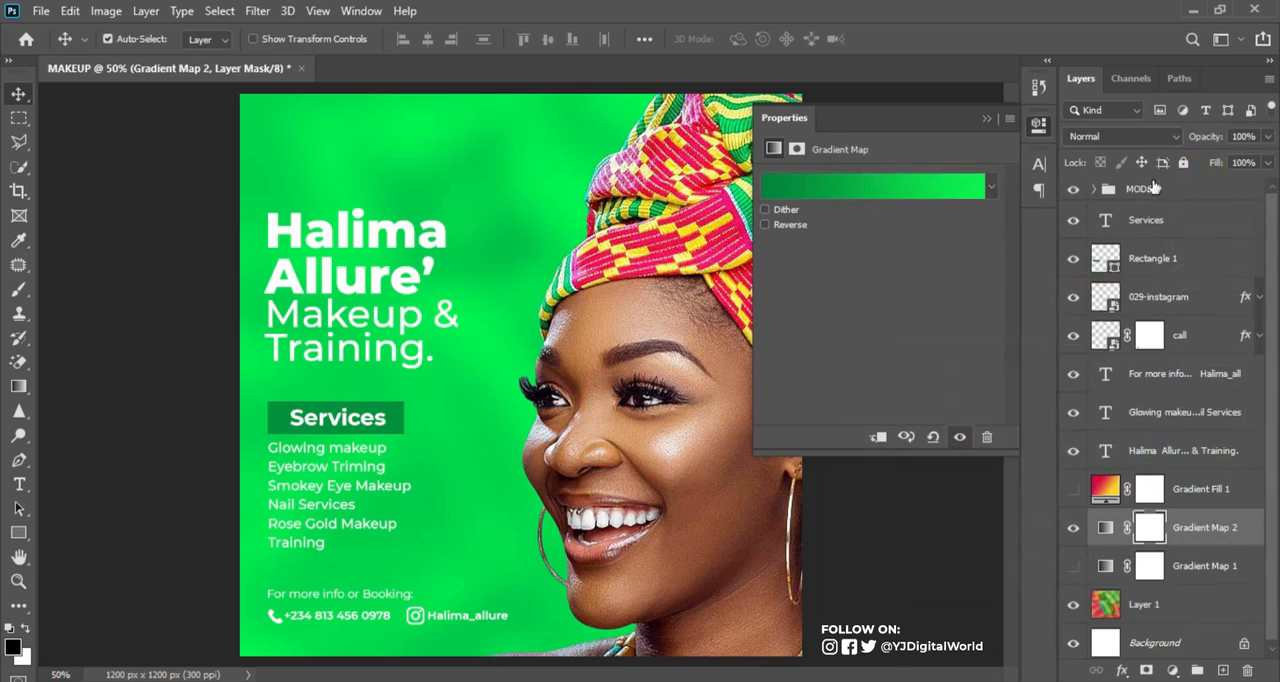
click(986, 118)
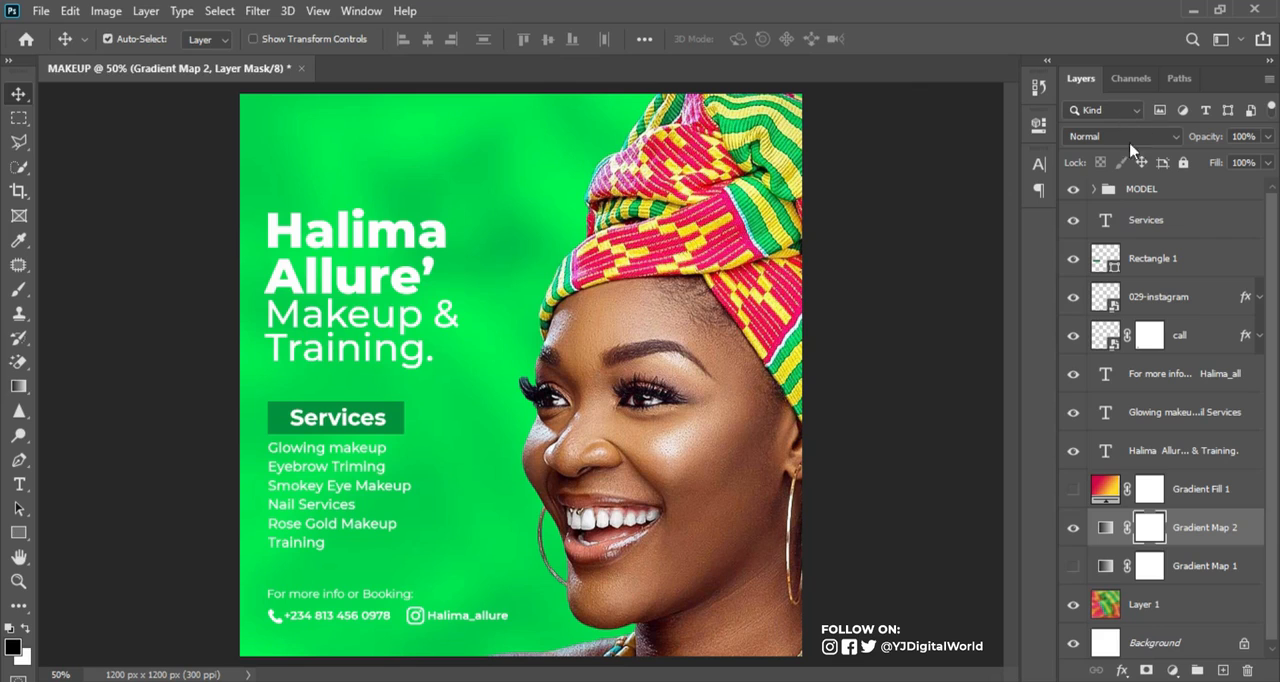
Try the Vivid Light blend mode on the Gradient Map 2 layer
click(1105, 527)
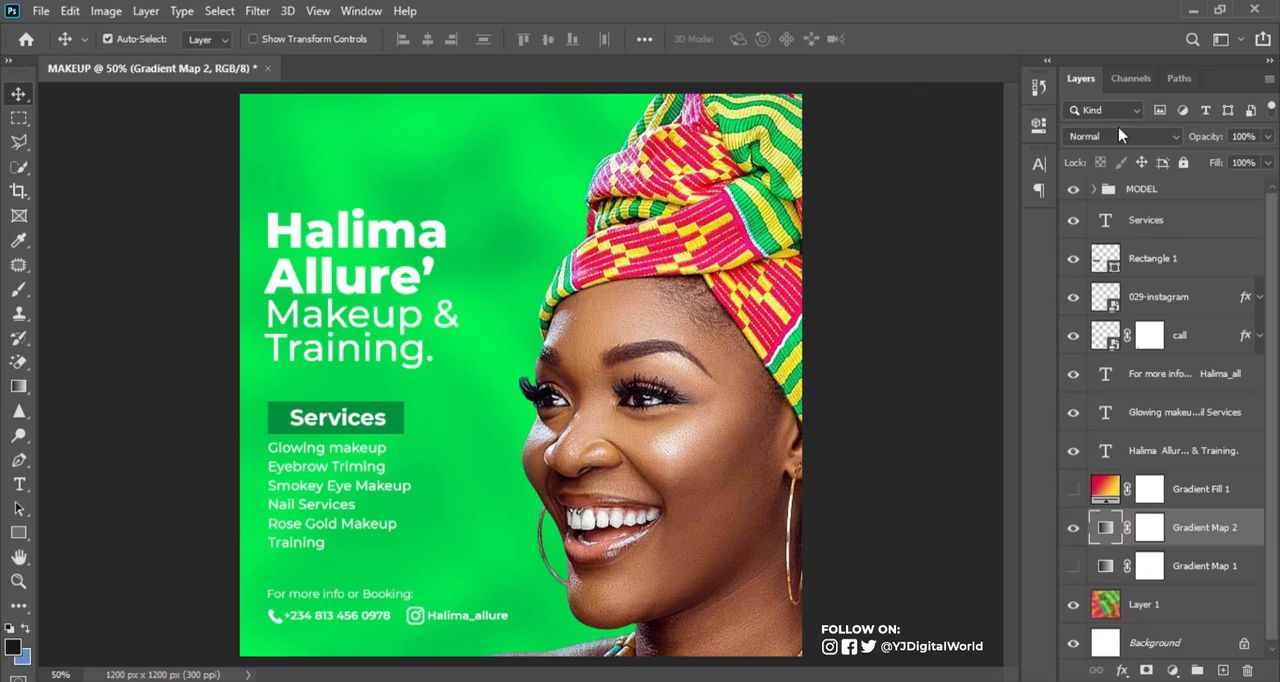
click(1120, 136)
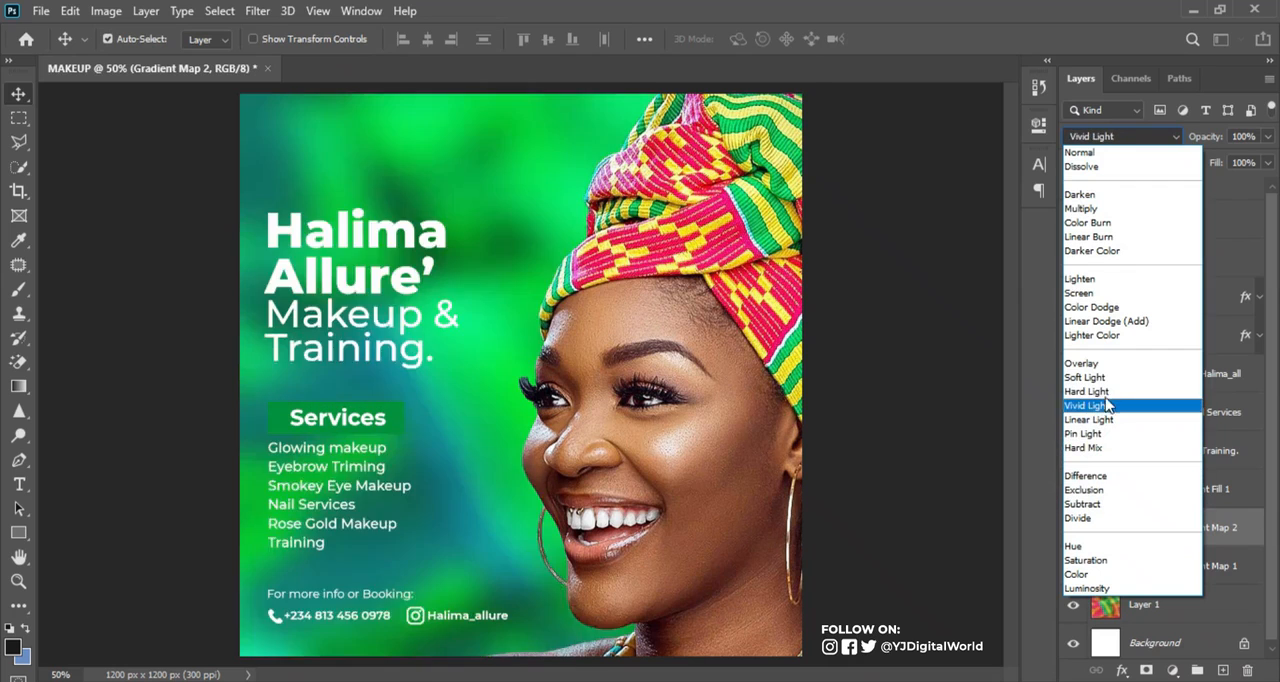
click(1010, 28)
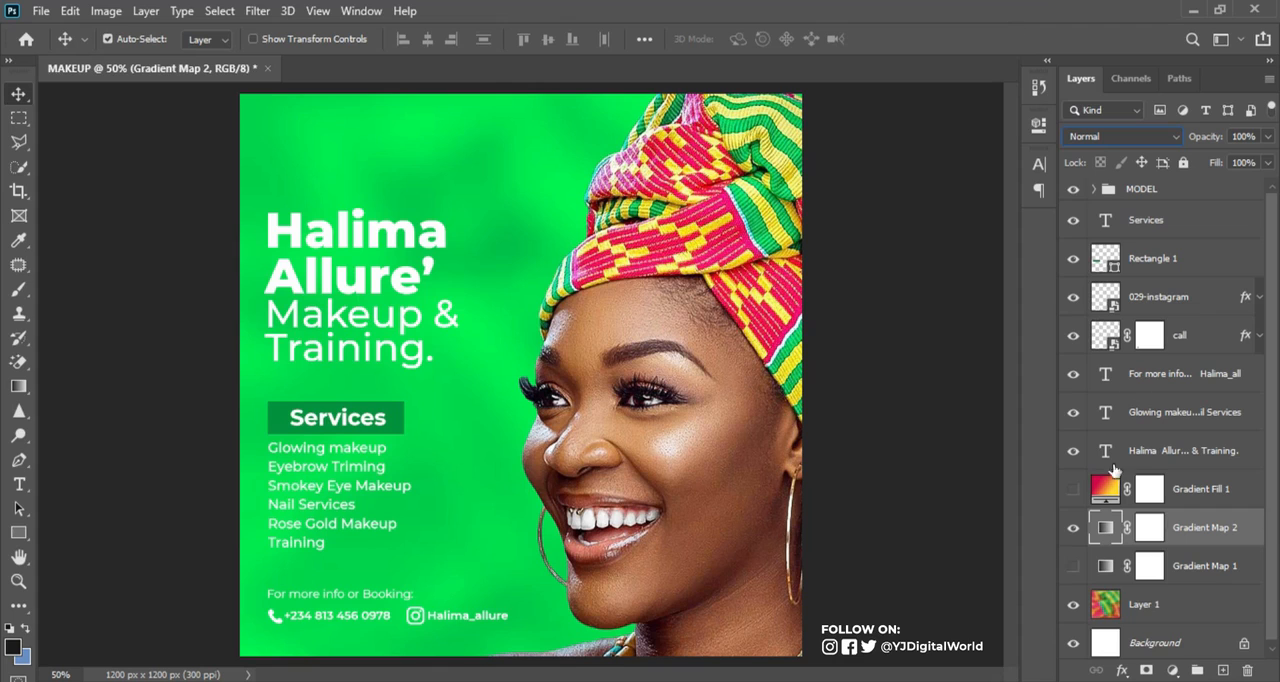
Hide Gradient Map 2 and compare the background with Gradient Fill 1 and Gradient Map 1 each switched on and off
click(1073, 527)
click(1071, 490)
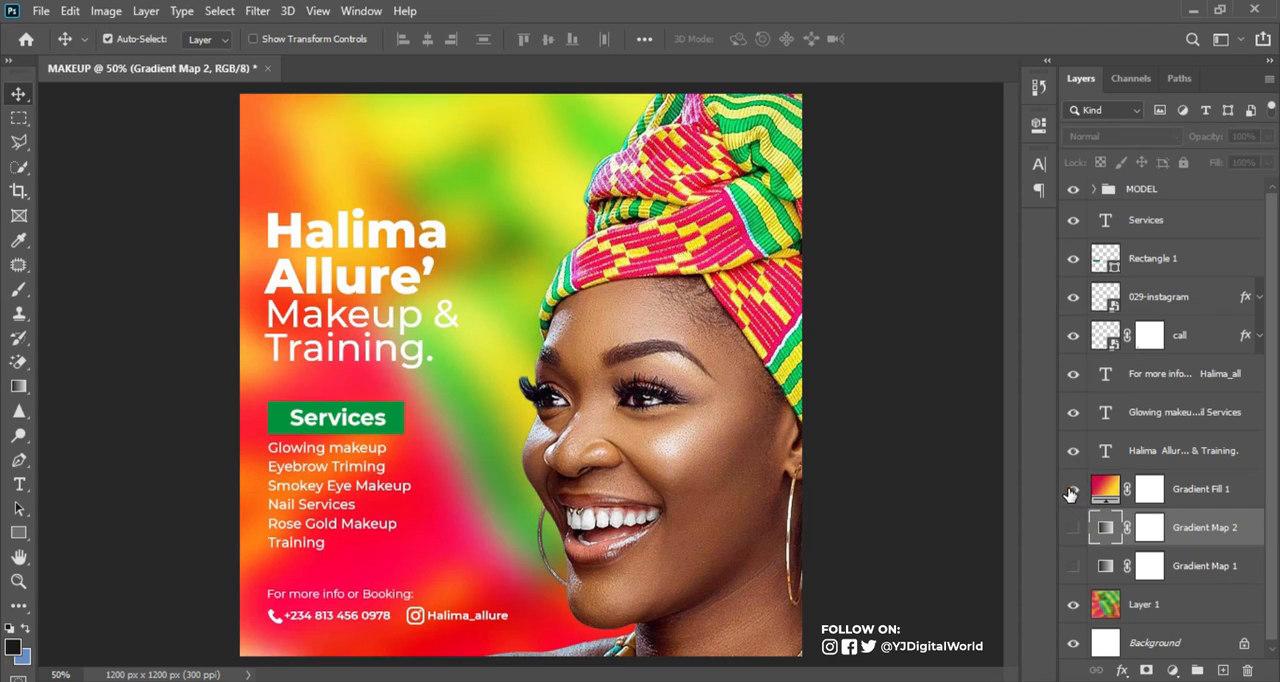
click(1071, 490)
click(1073, 565)
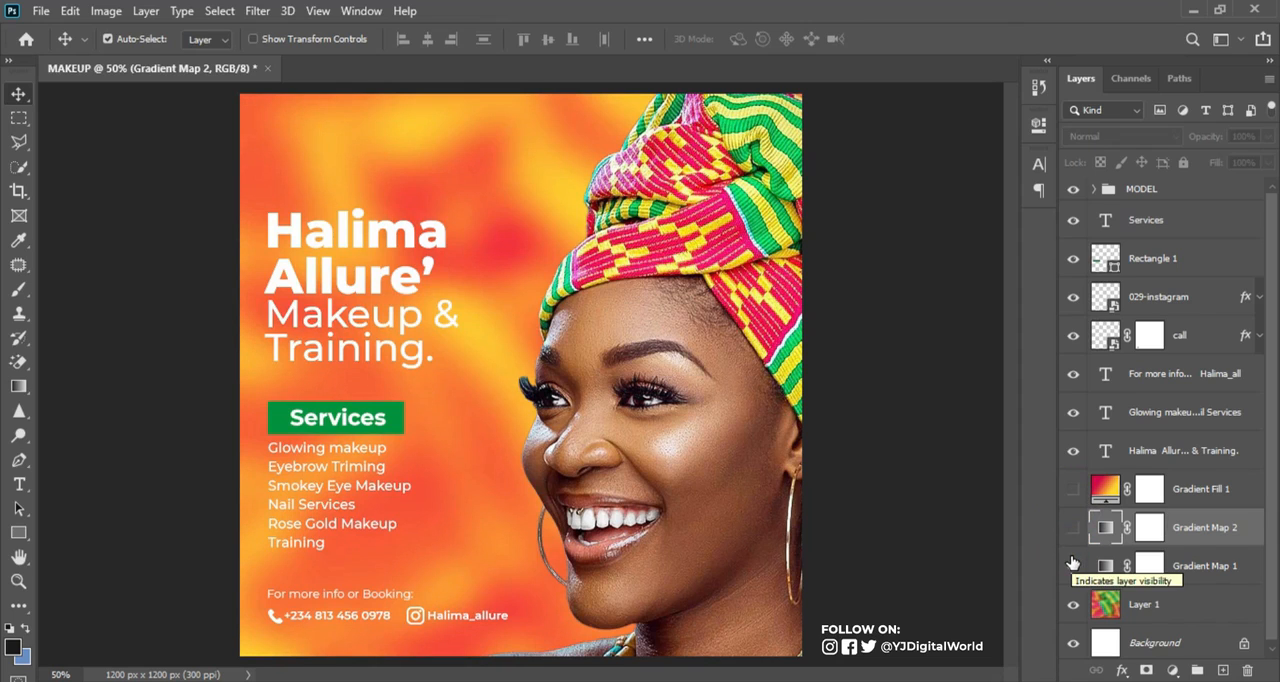
click(1073, 565)
click(1074, 566)
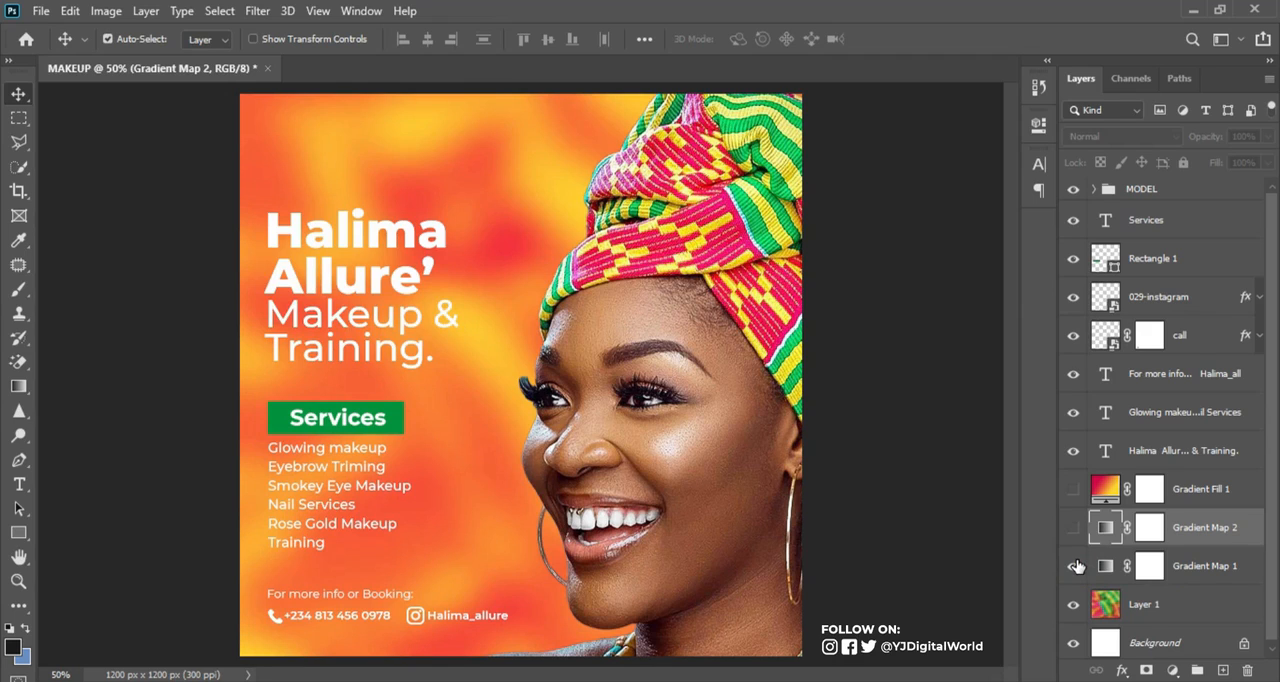
click(1074, 566)
Hide Layer 1, show Gradient Fill 1 and set its blend mode to Normal for a plain gradient background
click(1073, 604)
click(1073, 494)
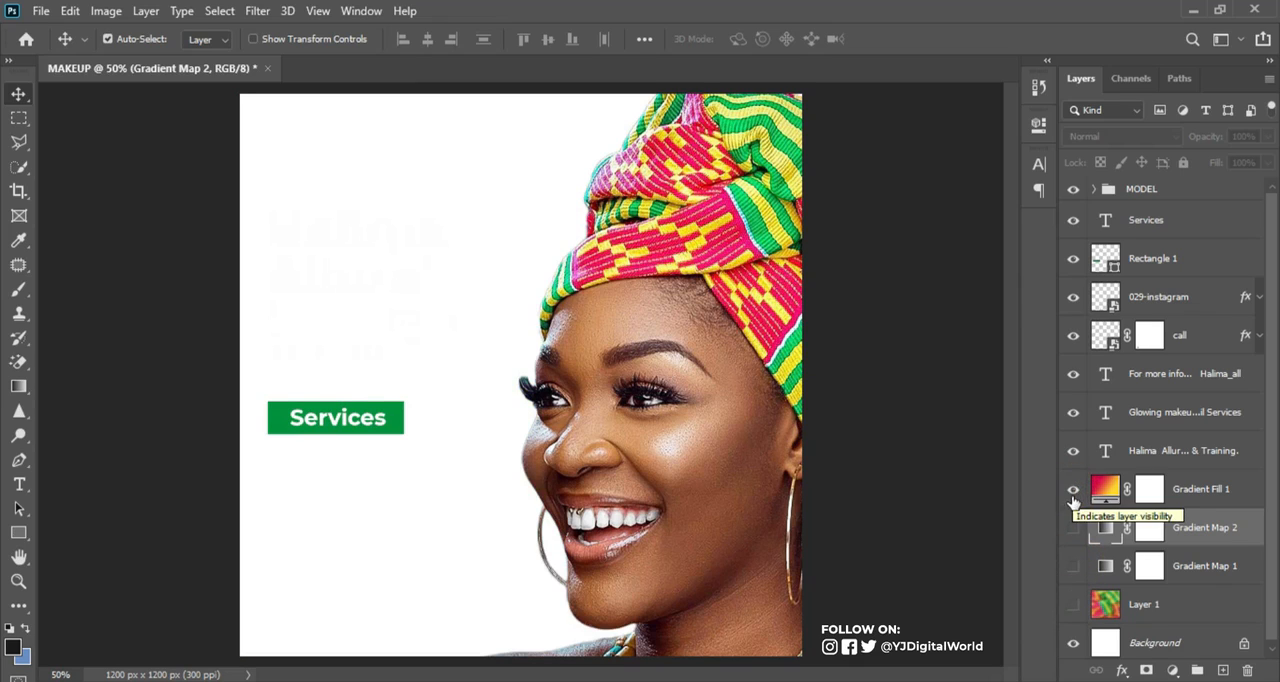
click(1103, 490)
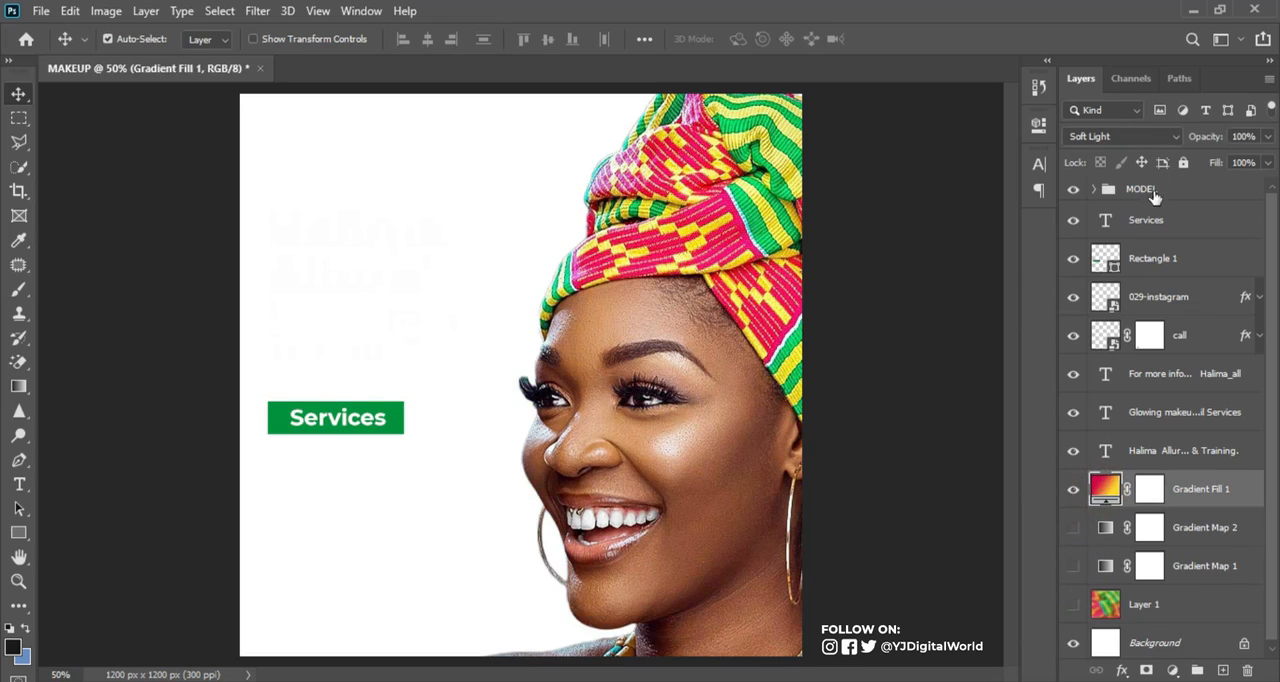
click(1154, 140)
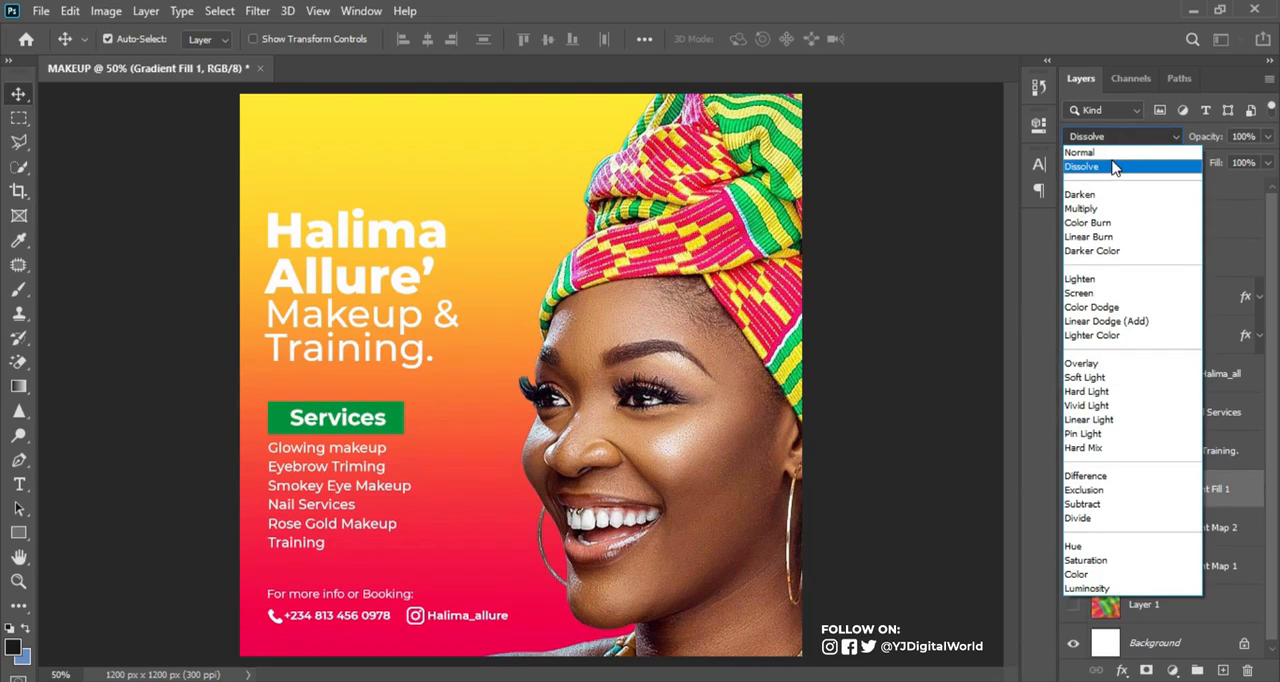
click(1125, 159)
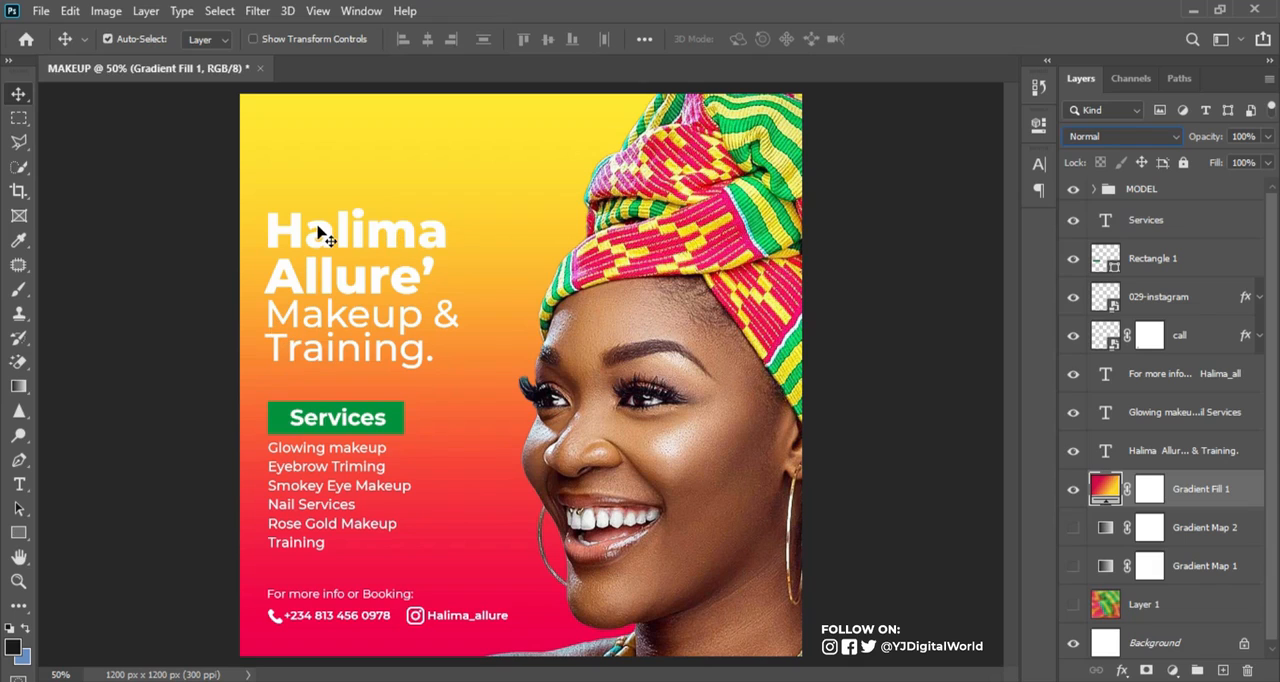
Place the eye logo from gale.psd above the headline and scale it to about 149 by 104 px against the left margin guide
key(ctrl+semicolon)
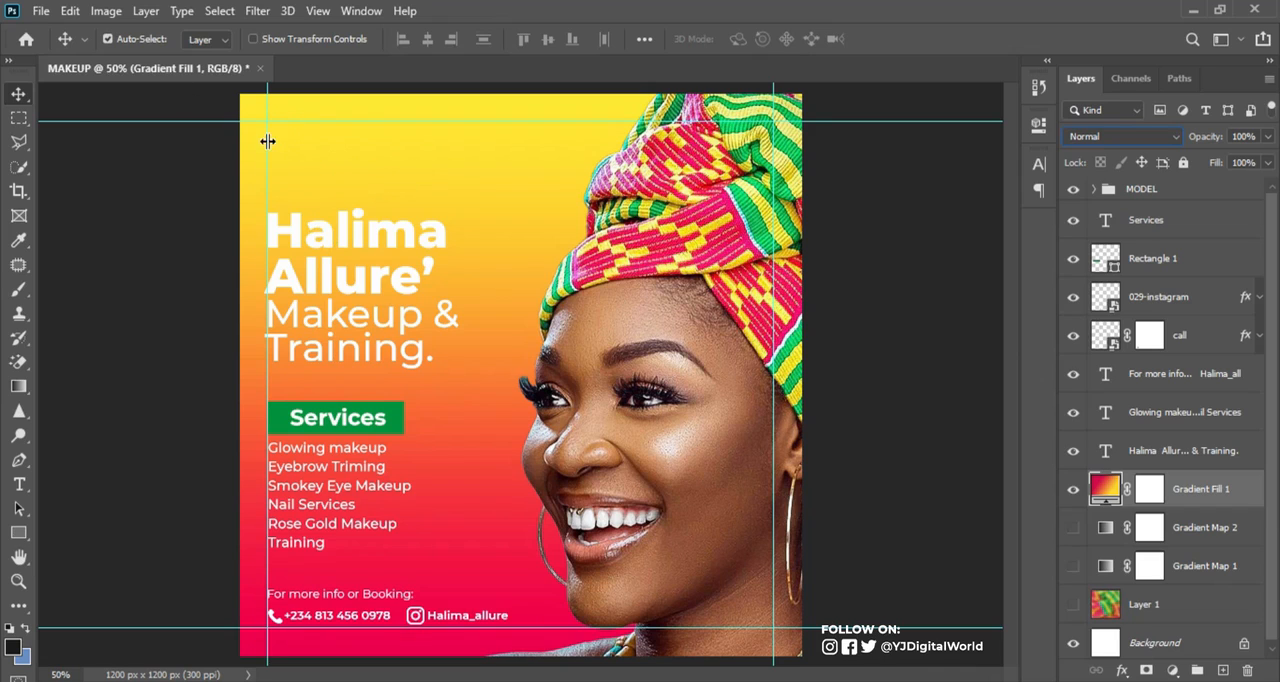
drag(318, 152, 314, 171)
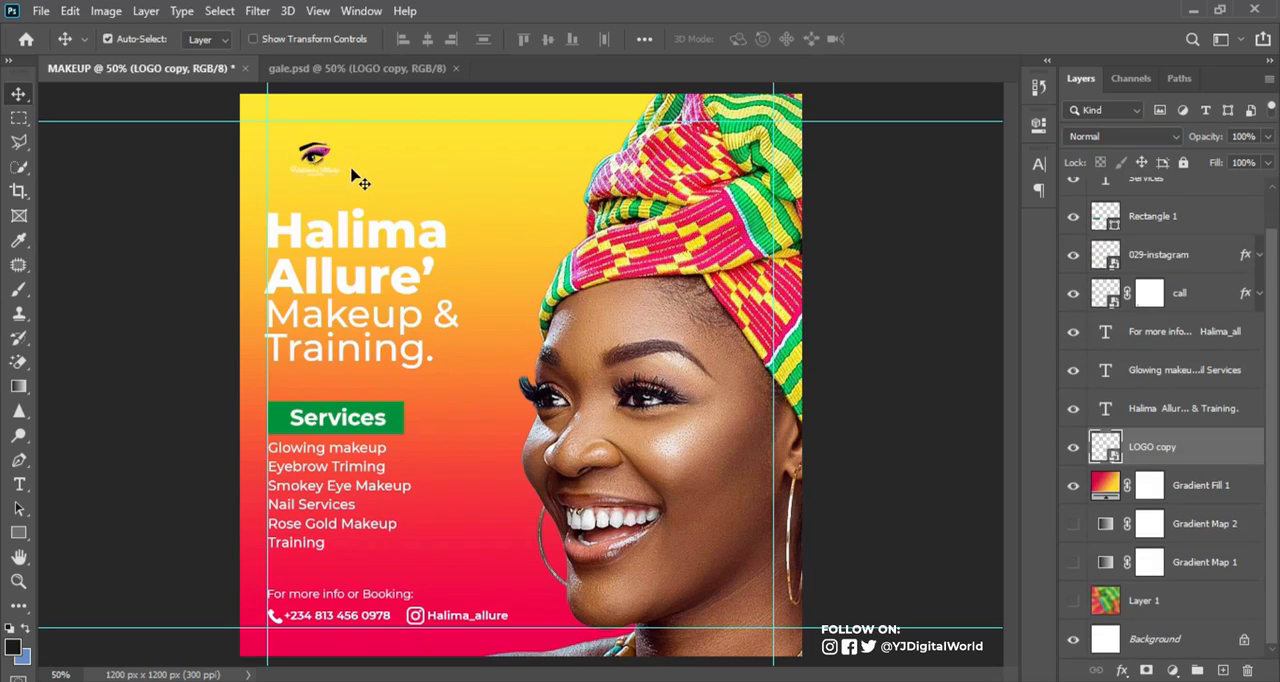
key(ctrl+t)
mouse_move(338, 176)
mouse_down()
mouse_move(385, 207)
mouse_move(331, 160)
mouse_move(354, 180)
mouse_move(328, 162)
mouse_move(336, 175)
mouse_up()
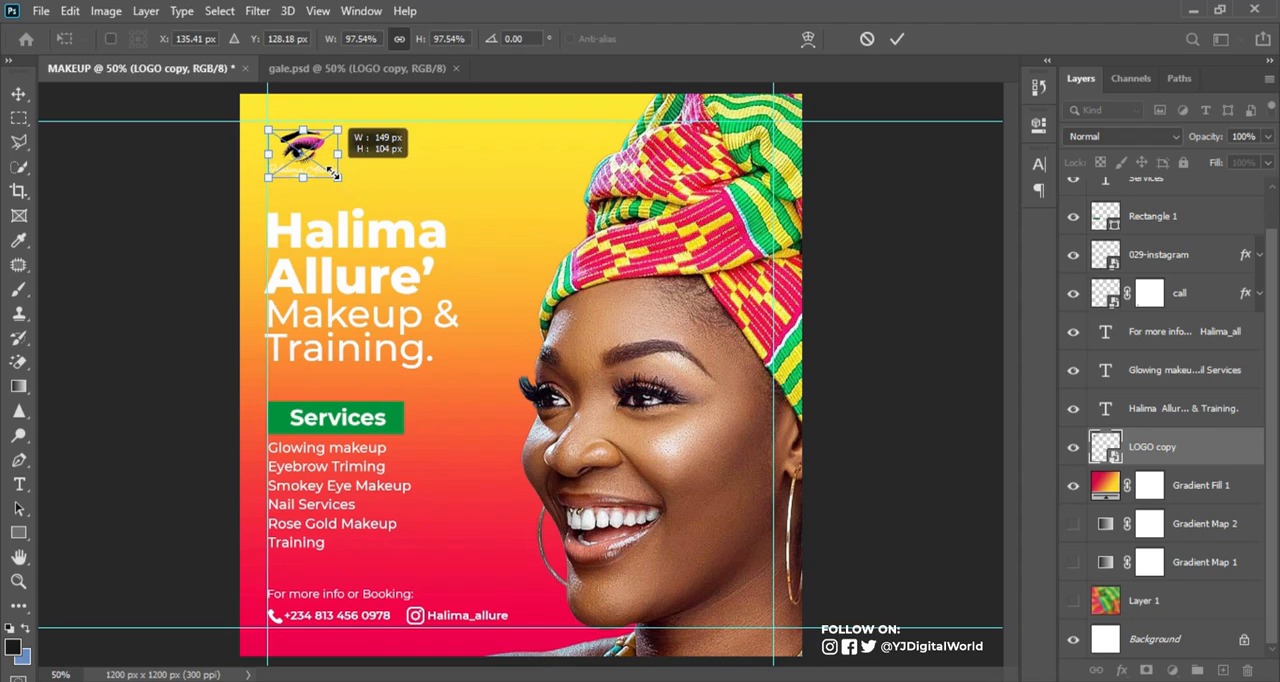
key(Return)
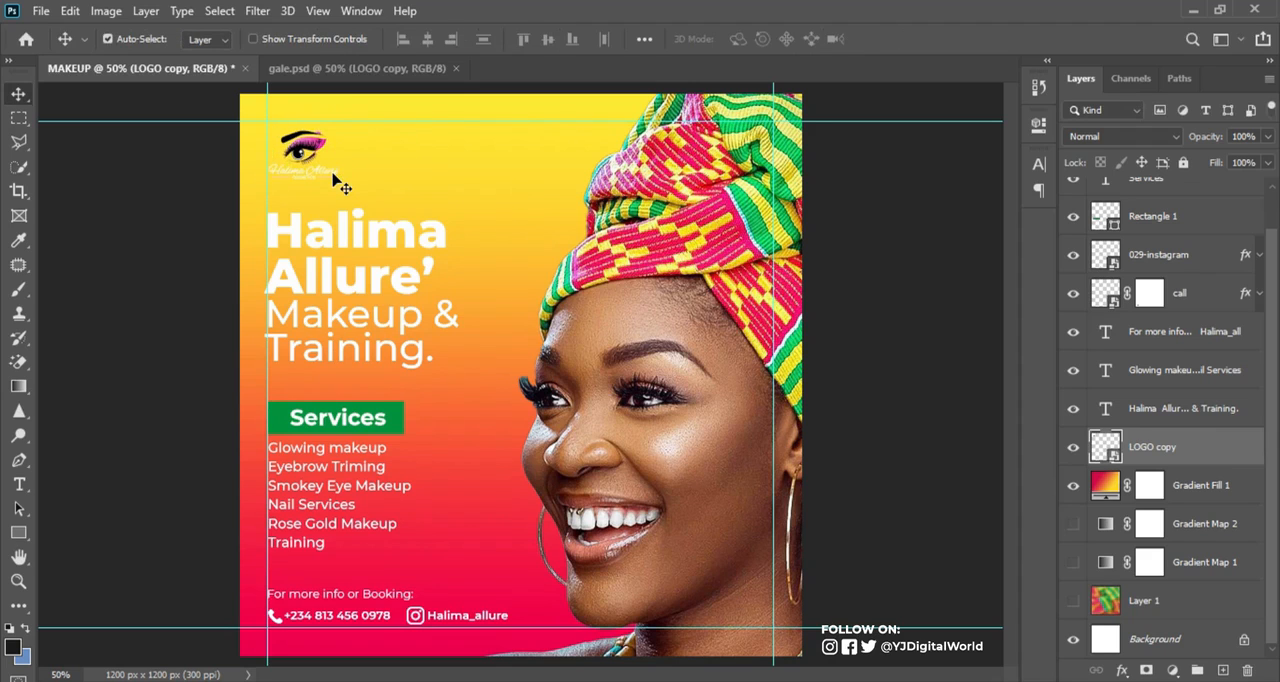
key(ctrl+semicolon)
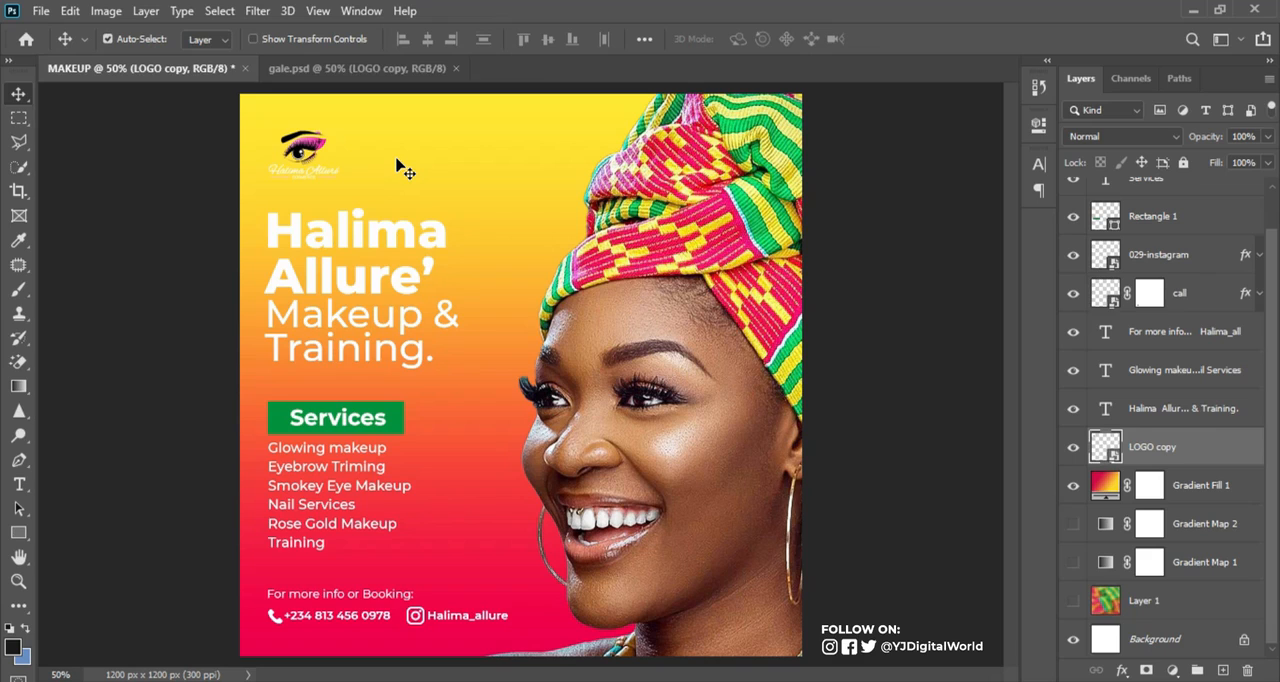
Show the guides and examine how the headline and services list line up with the margins
click(401, 230)
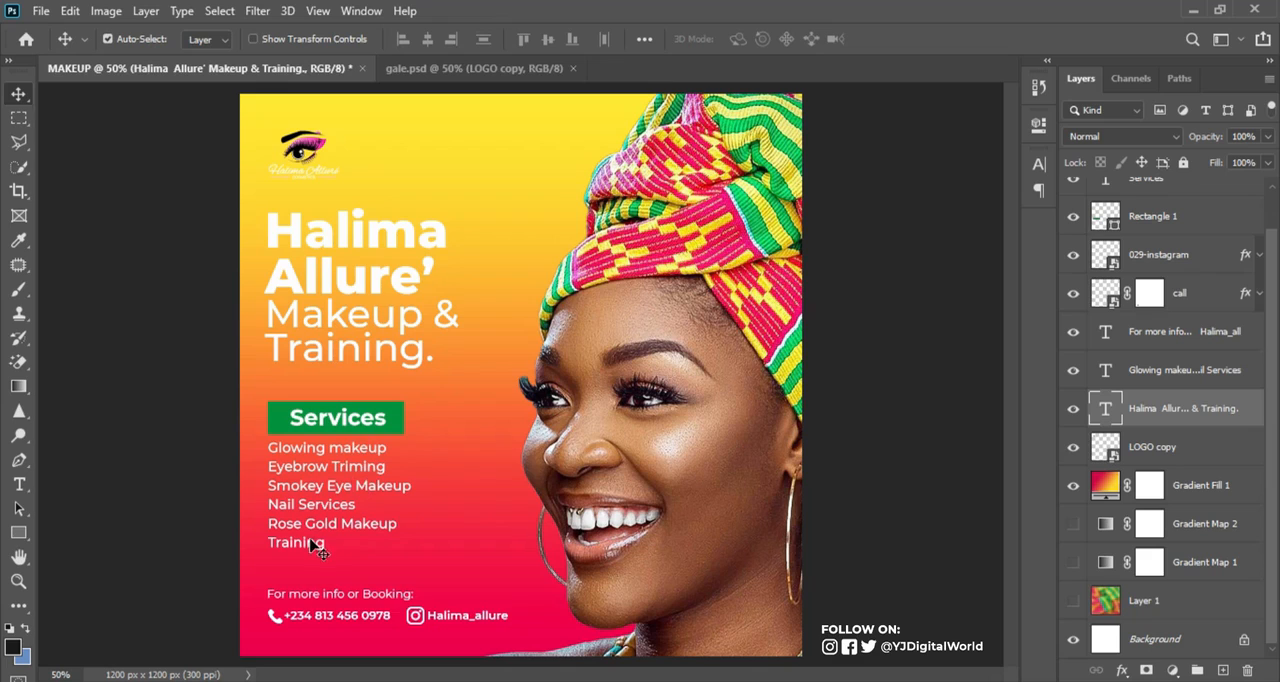
key(ctrl+semicolon)
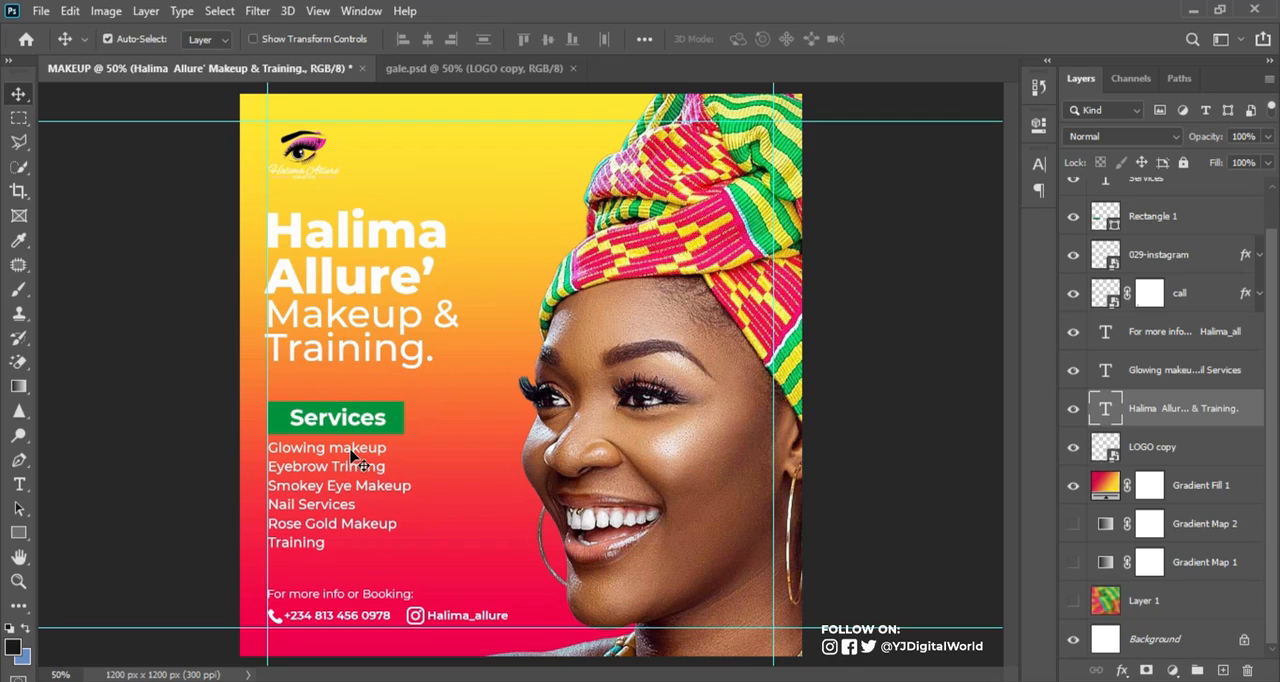
ctrl+click(367, 531)
Toggle Gradient Fill 1 and Gradient Map 2 to compare the background, and make Layer 1 visible
click(1073, 486)
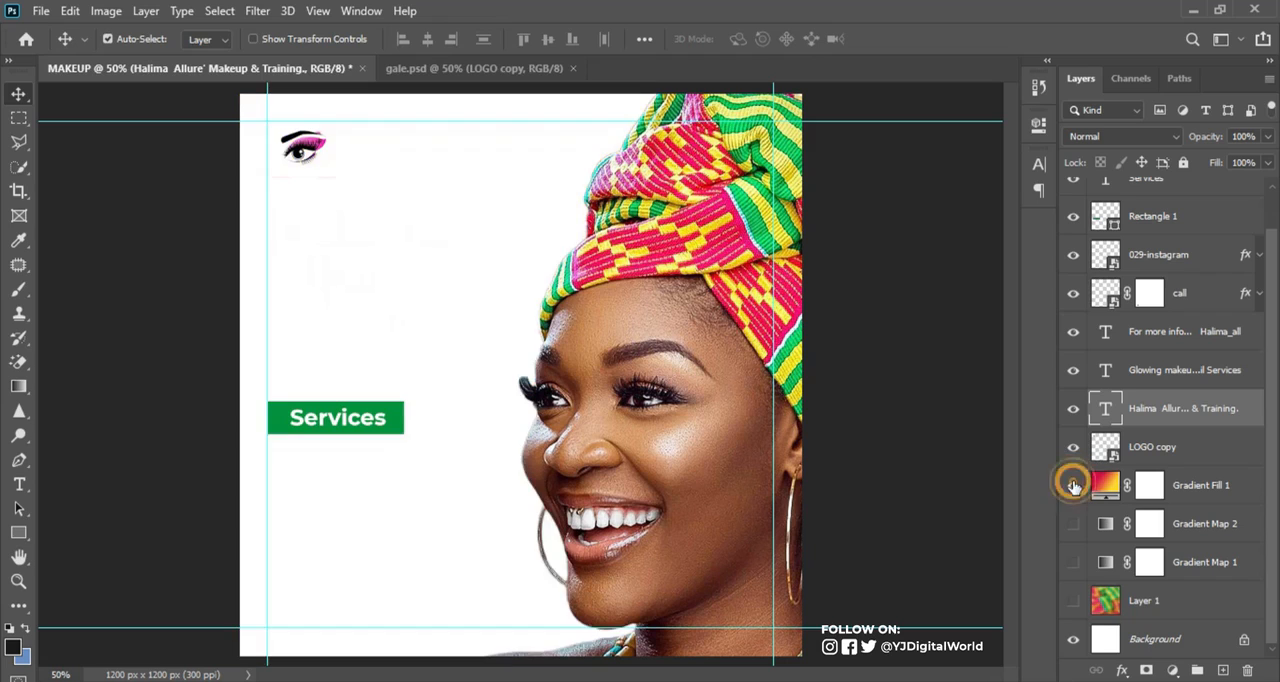
click(1073, 486)
click(1072, 522)
click(1072, 522)
click(1073, 600)
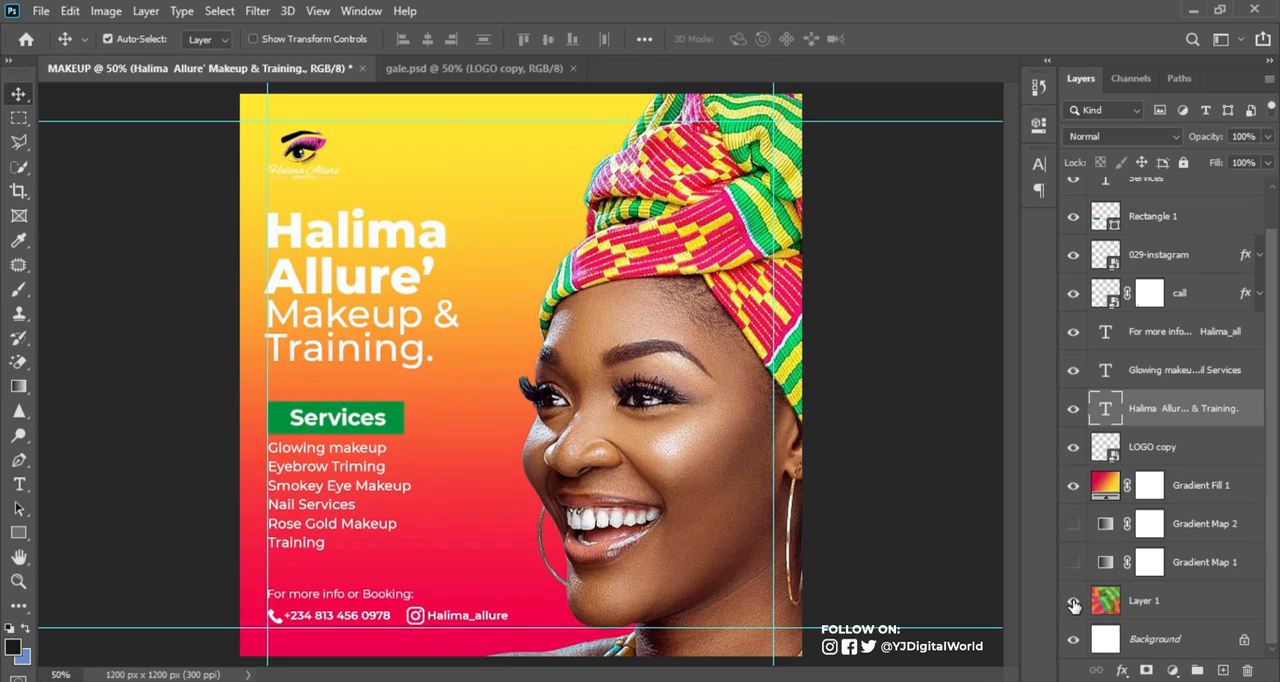
Try the Soft Light blend mode on Gradient Fill 1 over Layer 1, and hide the guides
click(1108, 486)
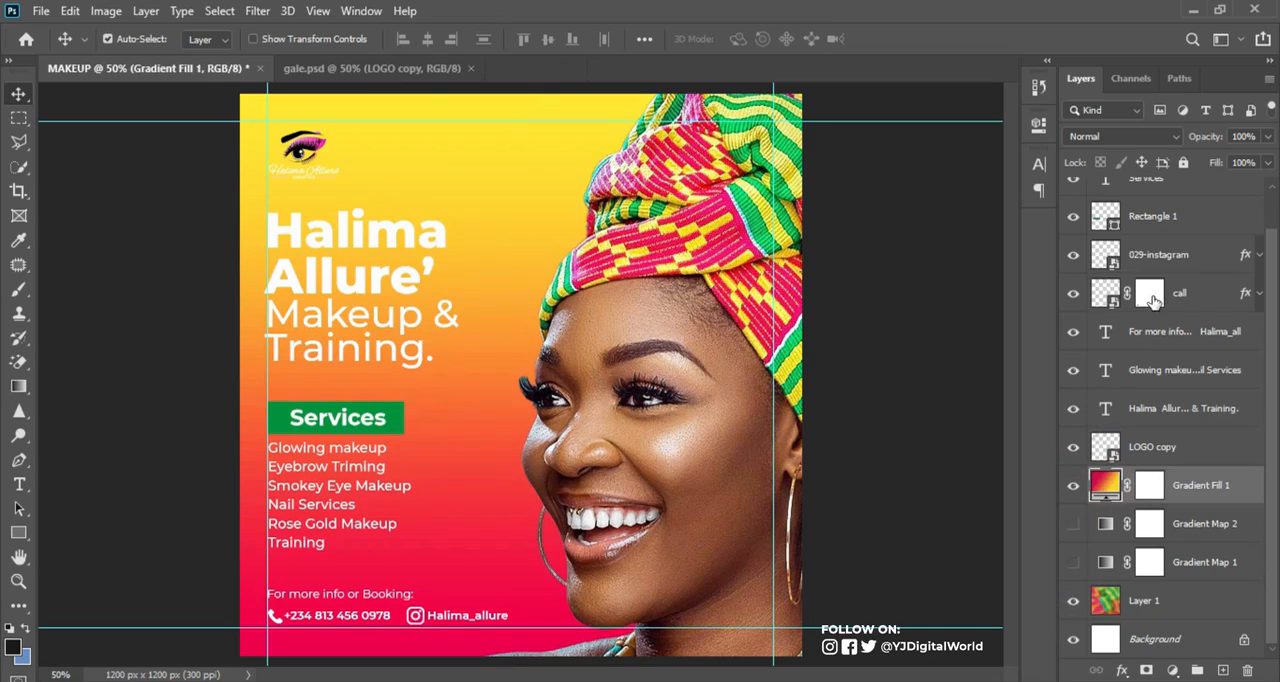
click(1120, 140)
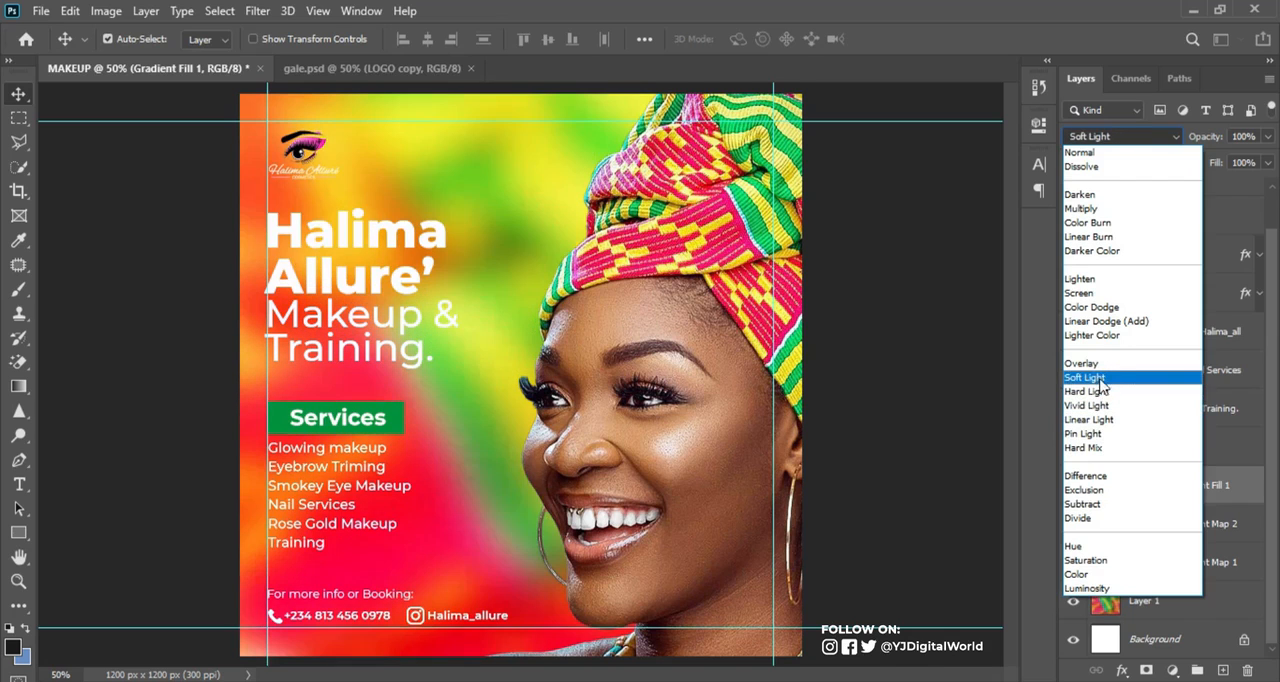
click(1095, 28)
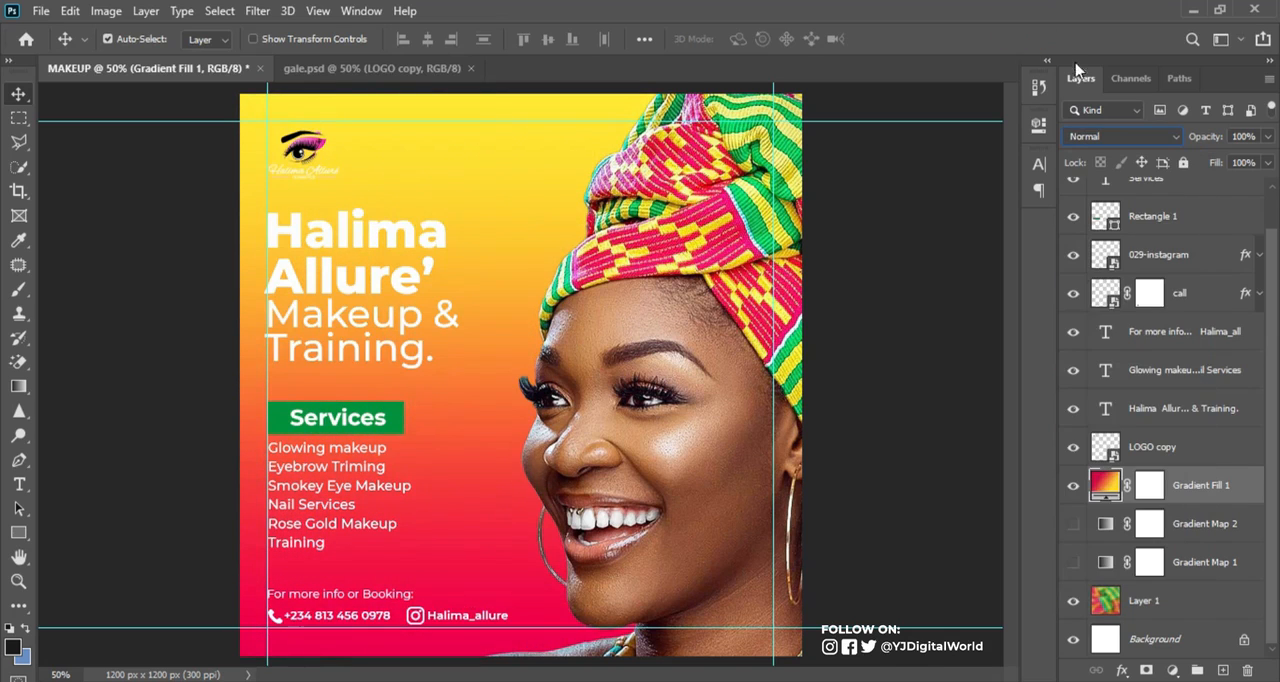
key(ctrl+semicolon)
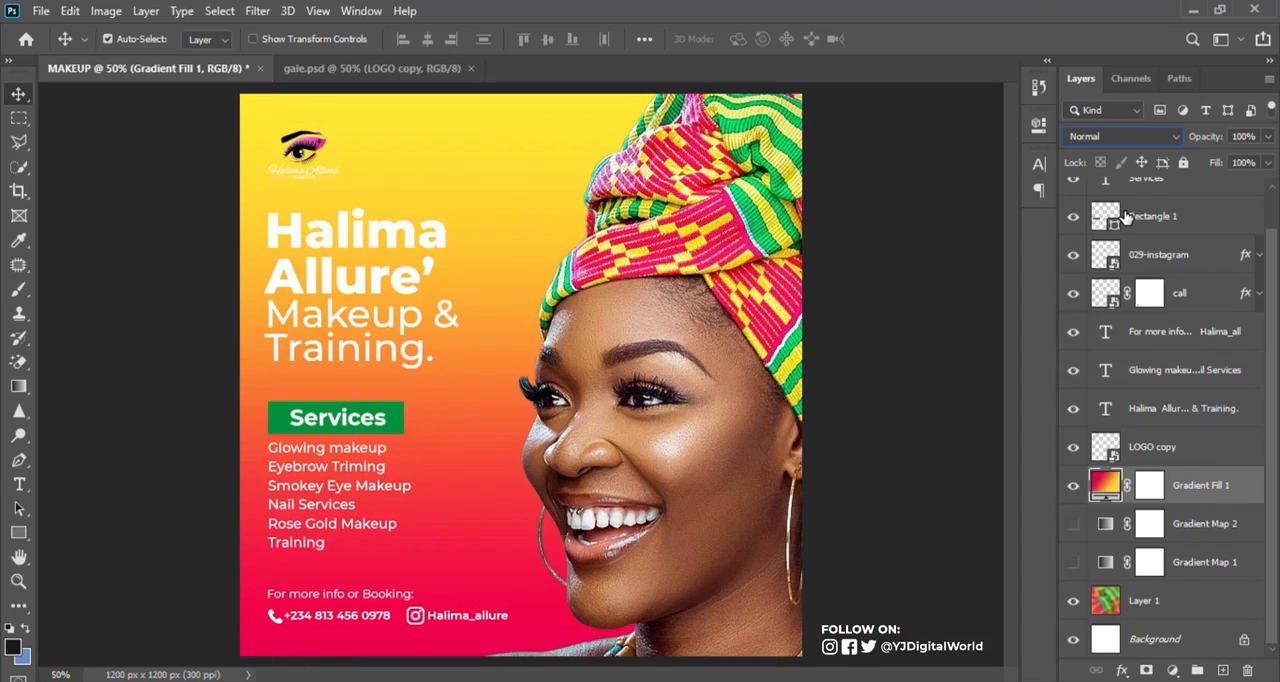